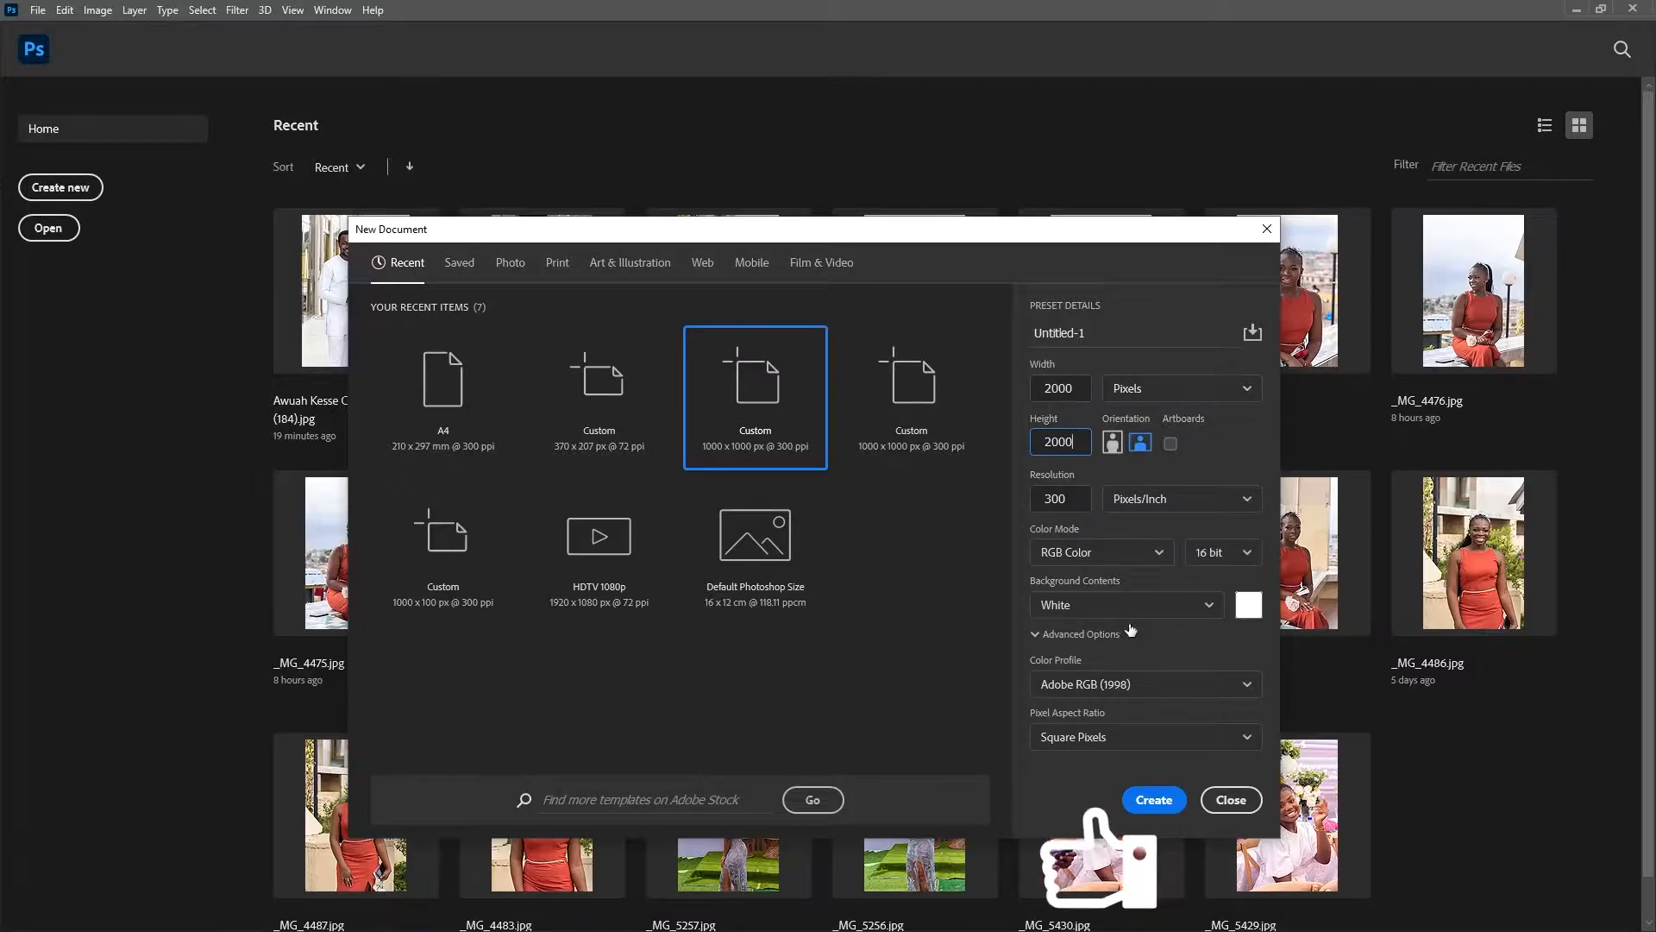
# Step: Create a 2000 × 2000 px, 300 ppi RGB Color document with a white background and unlock its background layer
pyautogui.click(1073, 550)
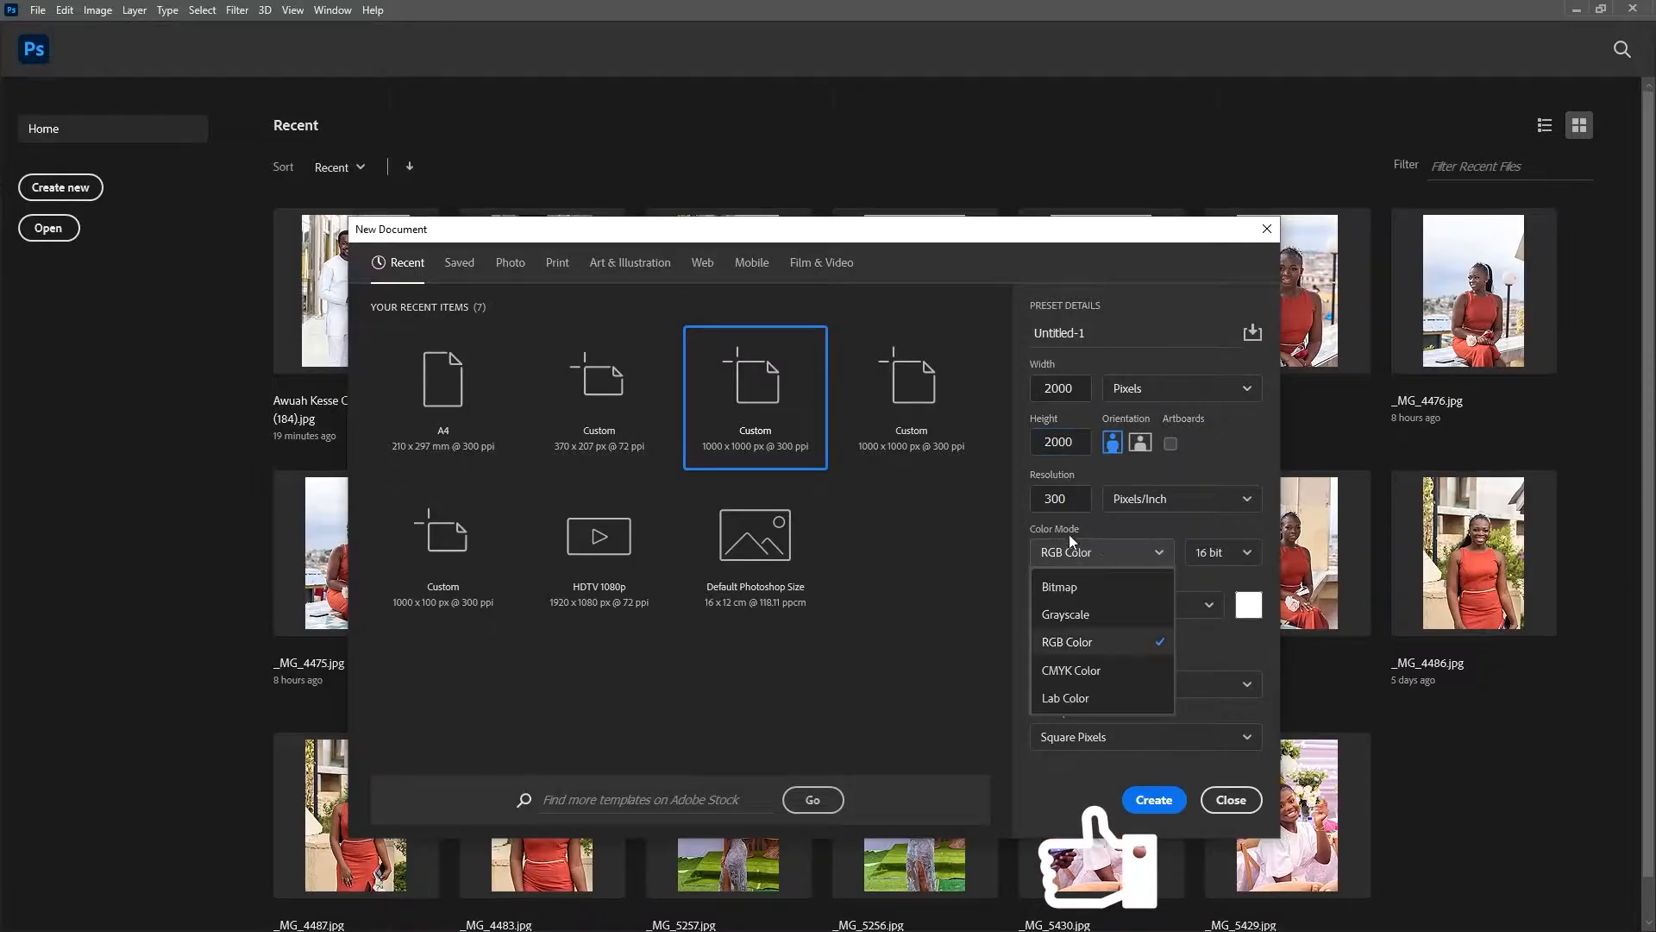
pyautogui.click(1080, 643)
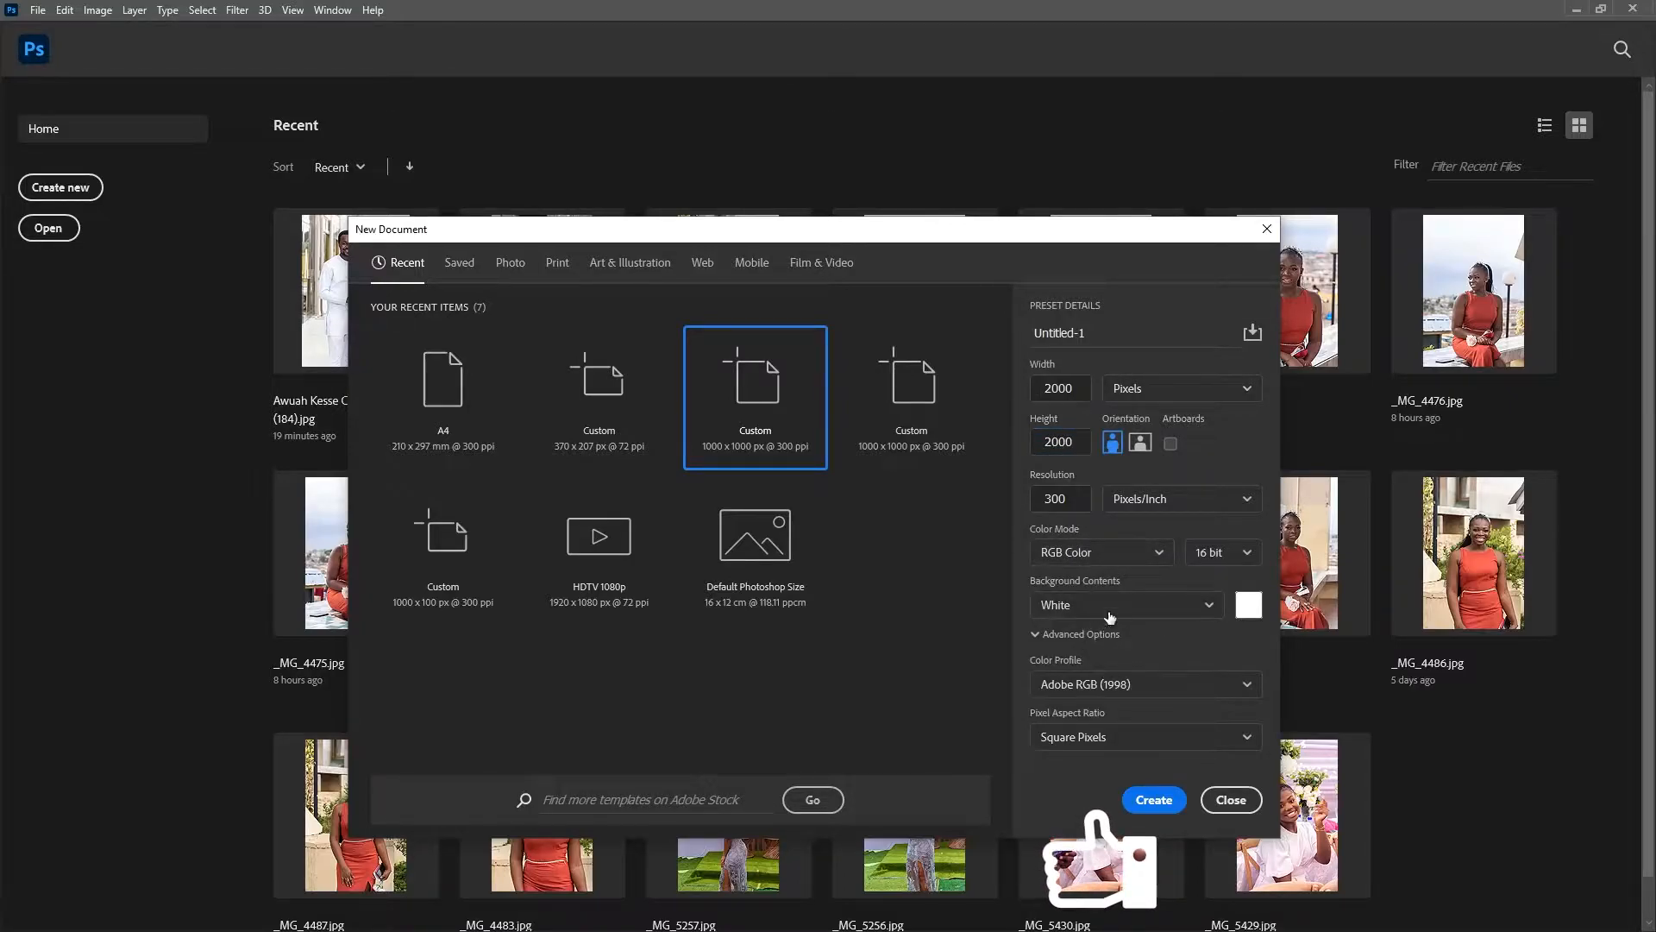
pyautogui.click(1076, 605)
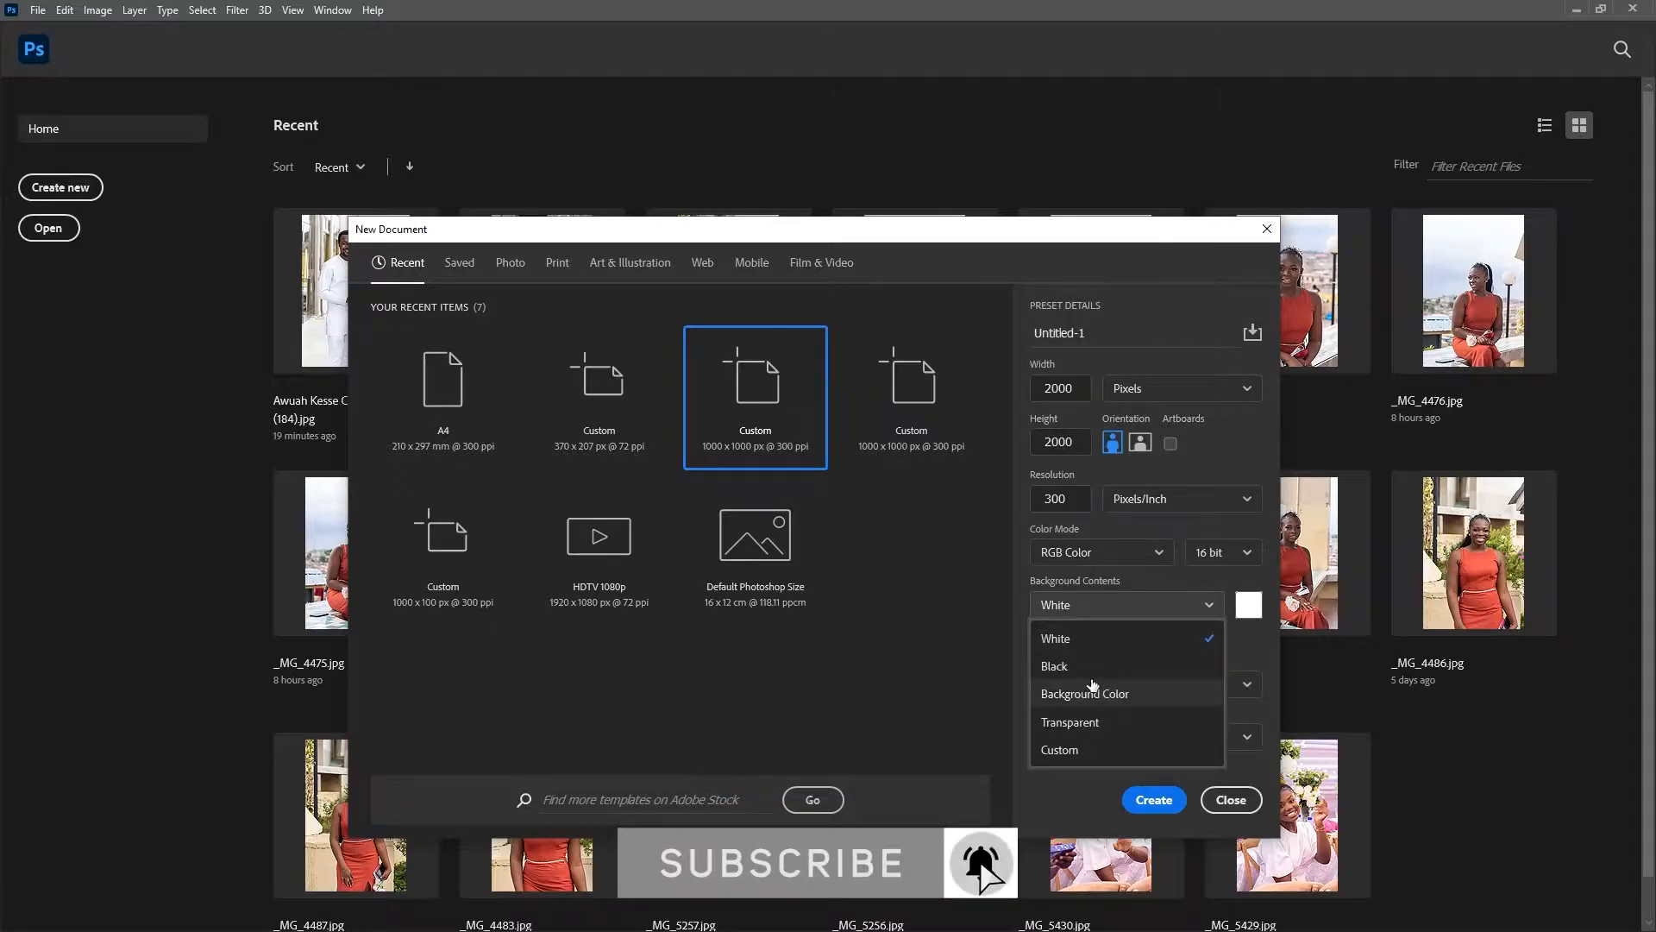
pyautogui.click(1083, 722)
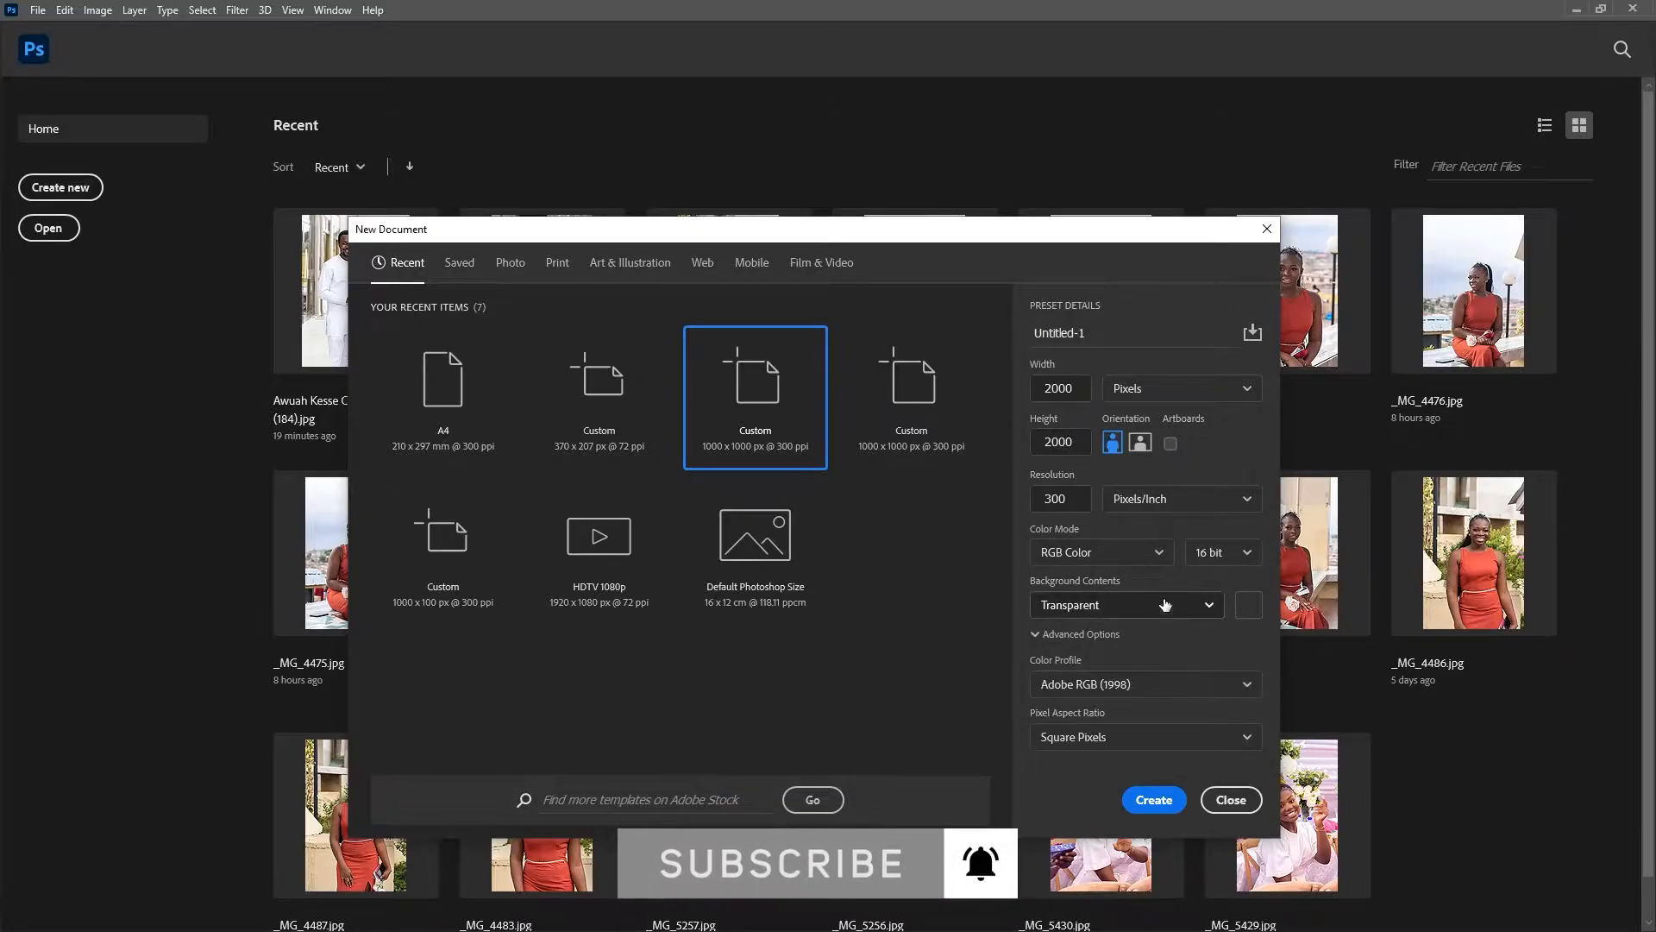
pyautogui.click(1074, 602)
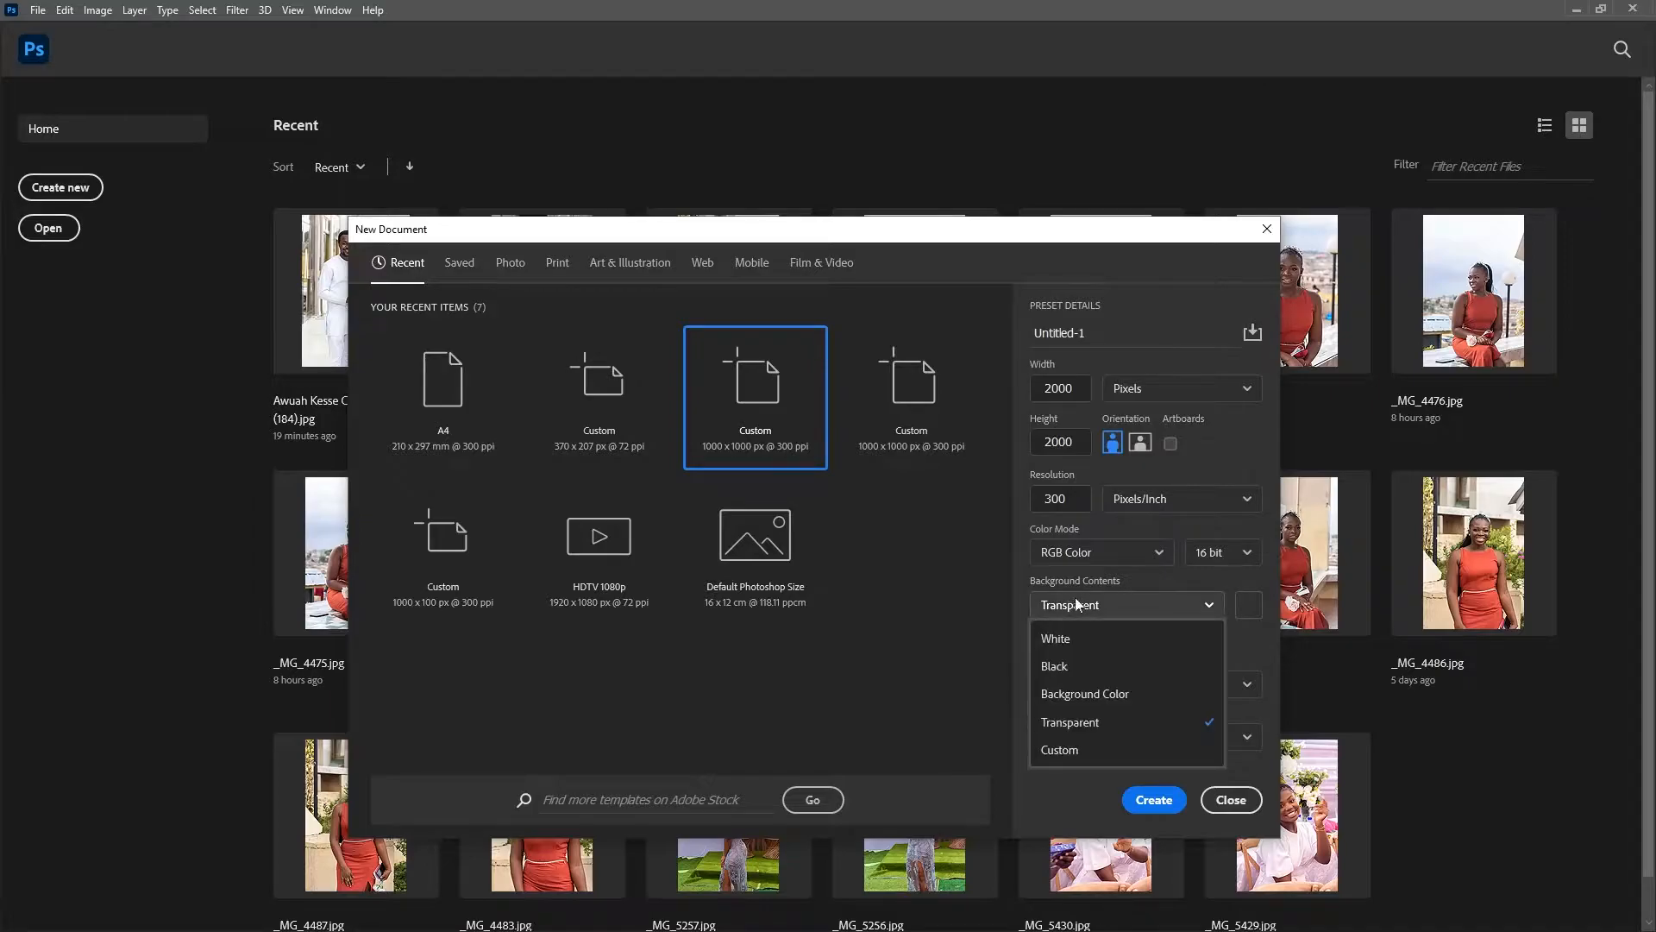
pyautogui.click(1073, 642)
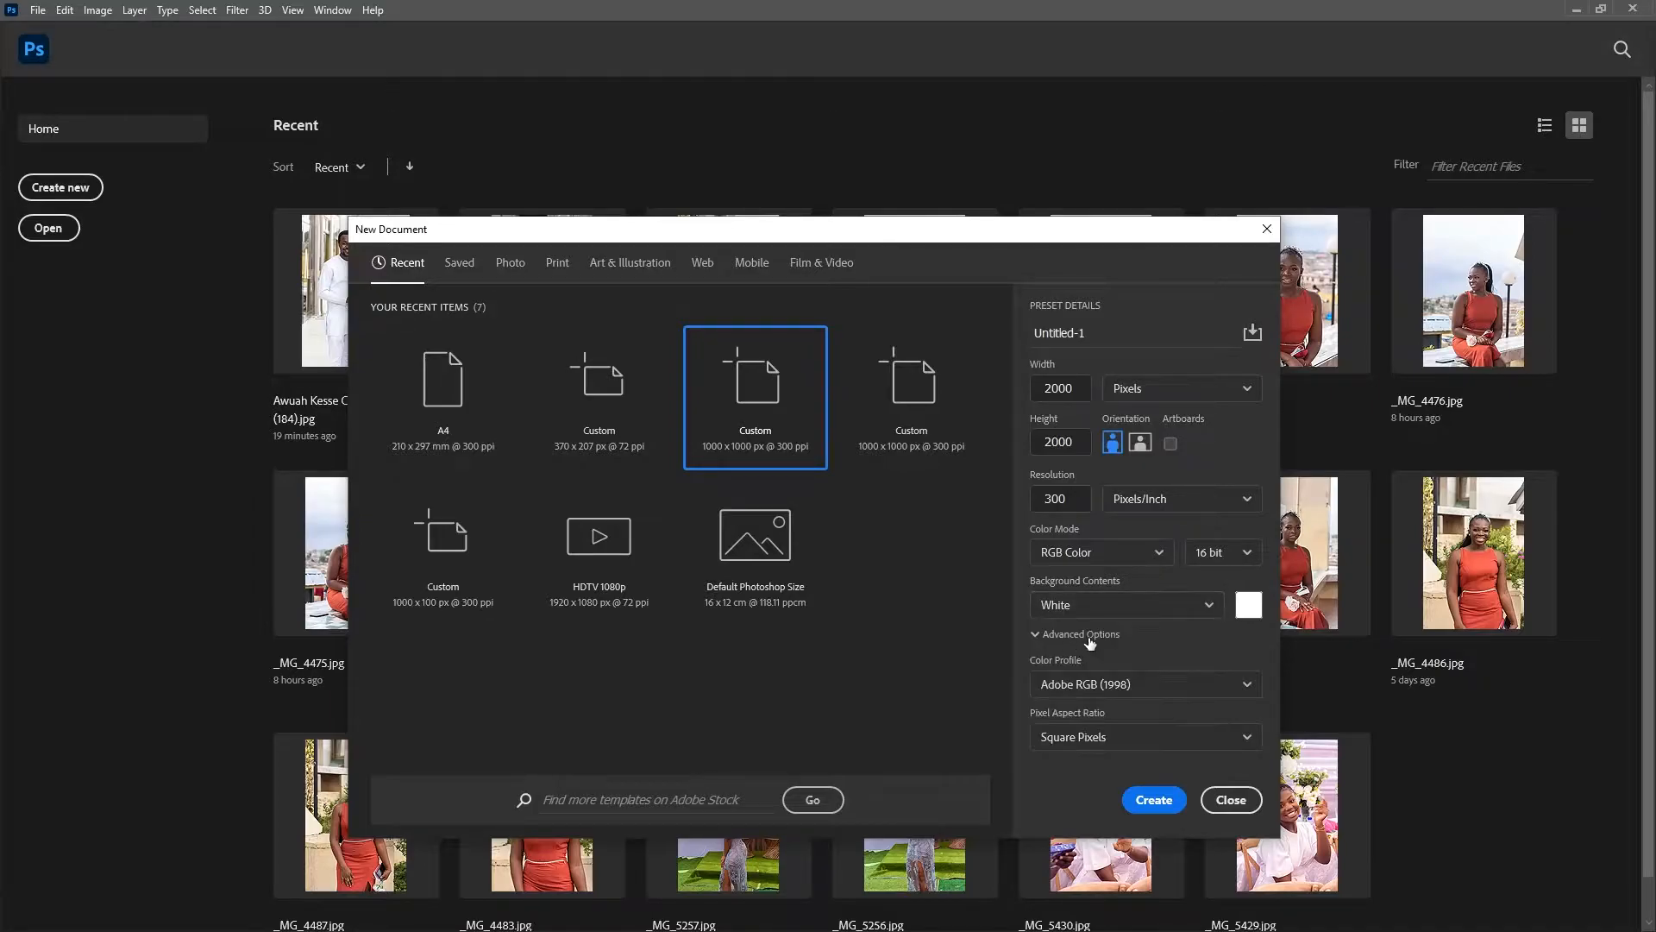
pyautogui.click(1150, 801)
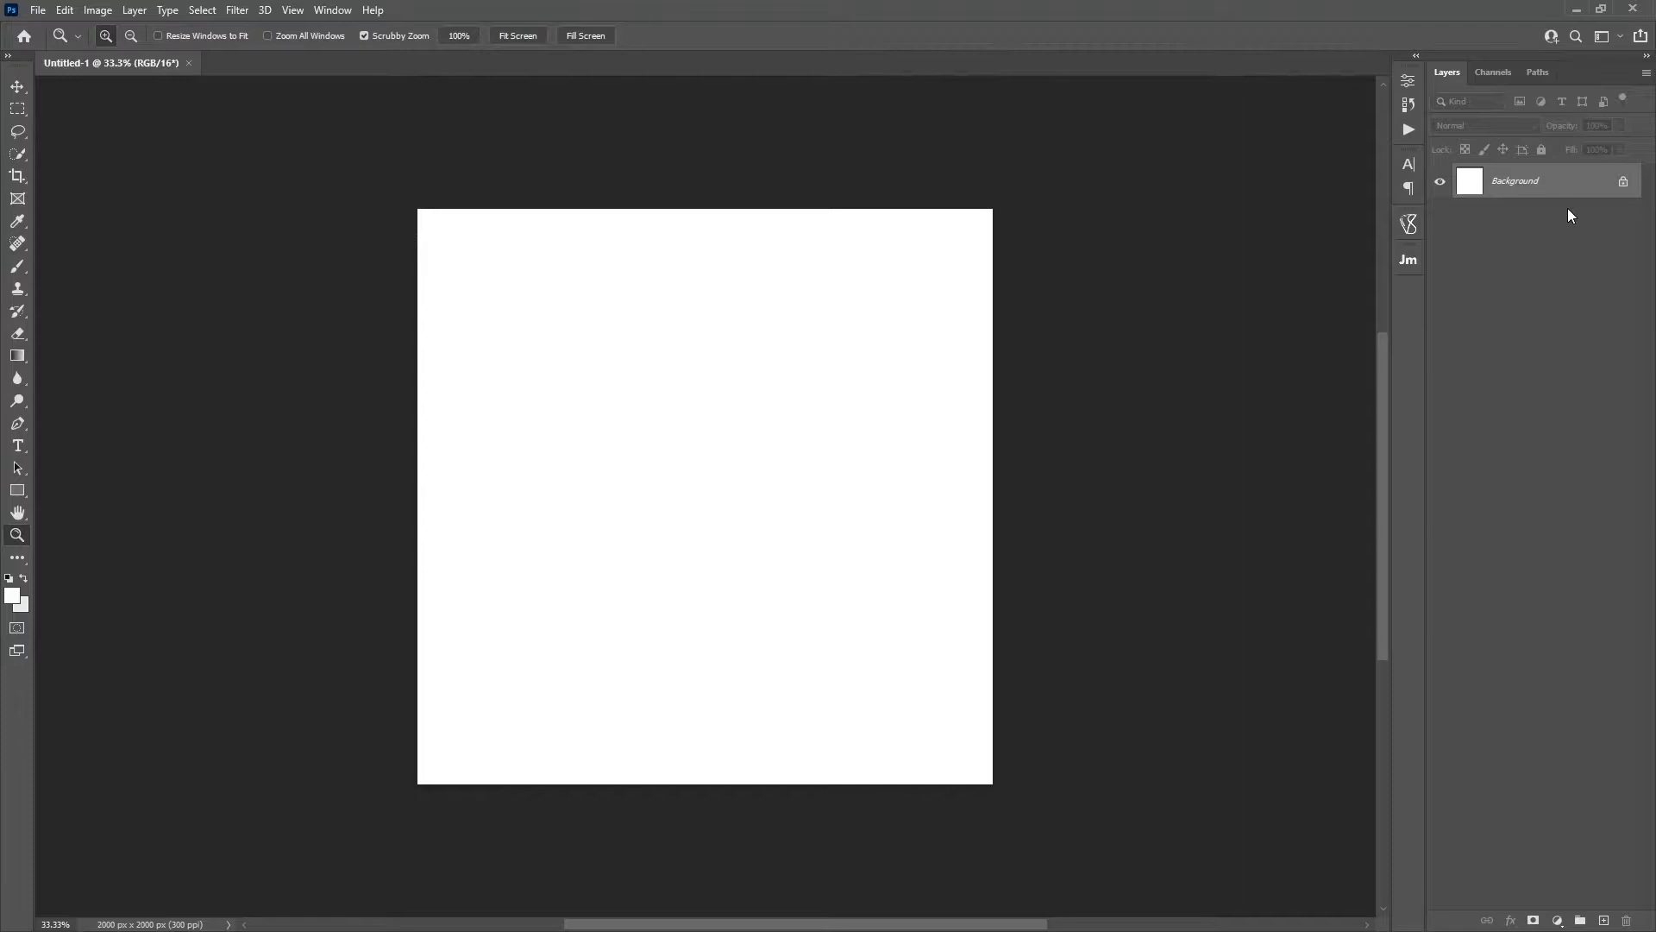
pyautogui.click(1624, 183)
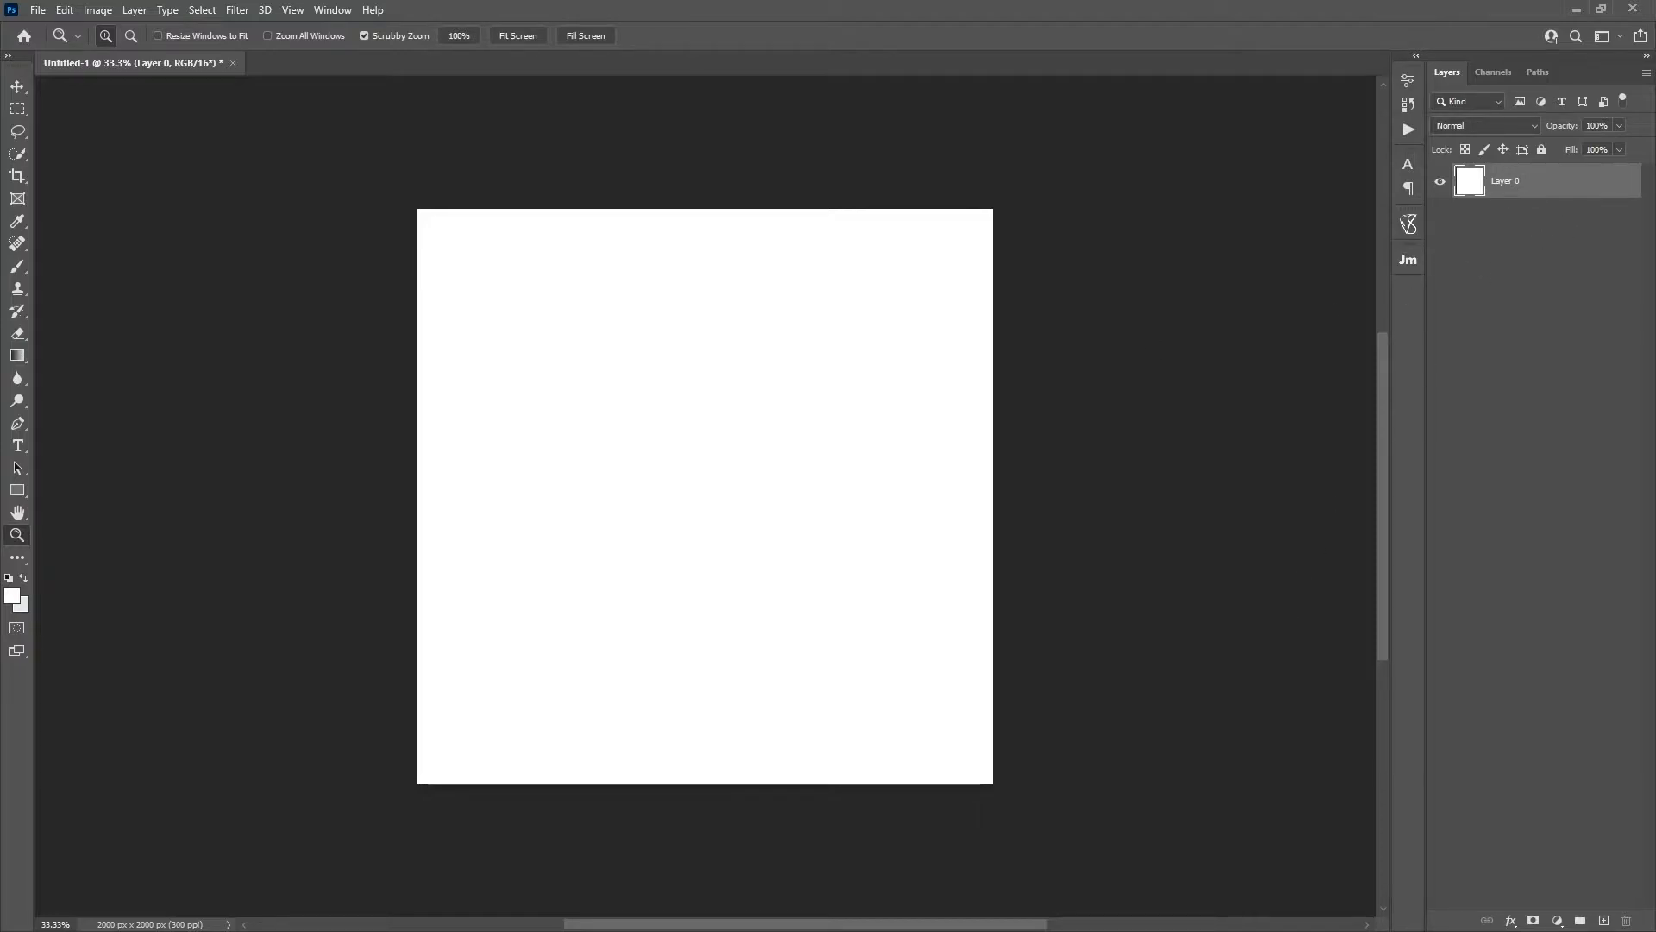
# Step: Switch to Windows Photo Viewer, open the headphones image in Adobe Photoshop 2021 and unlock its background layer
pyautogui.hotkey('alt', 'Tab')
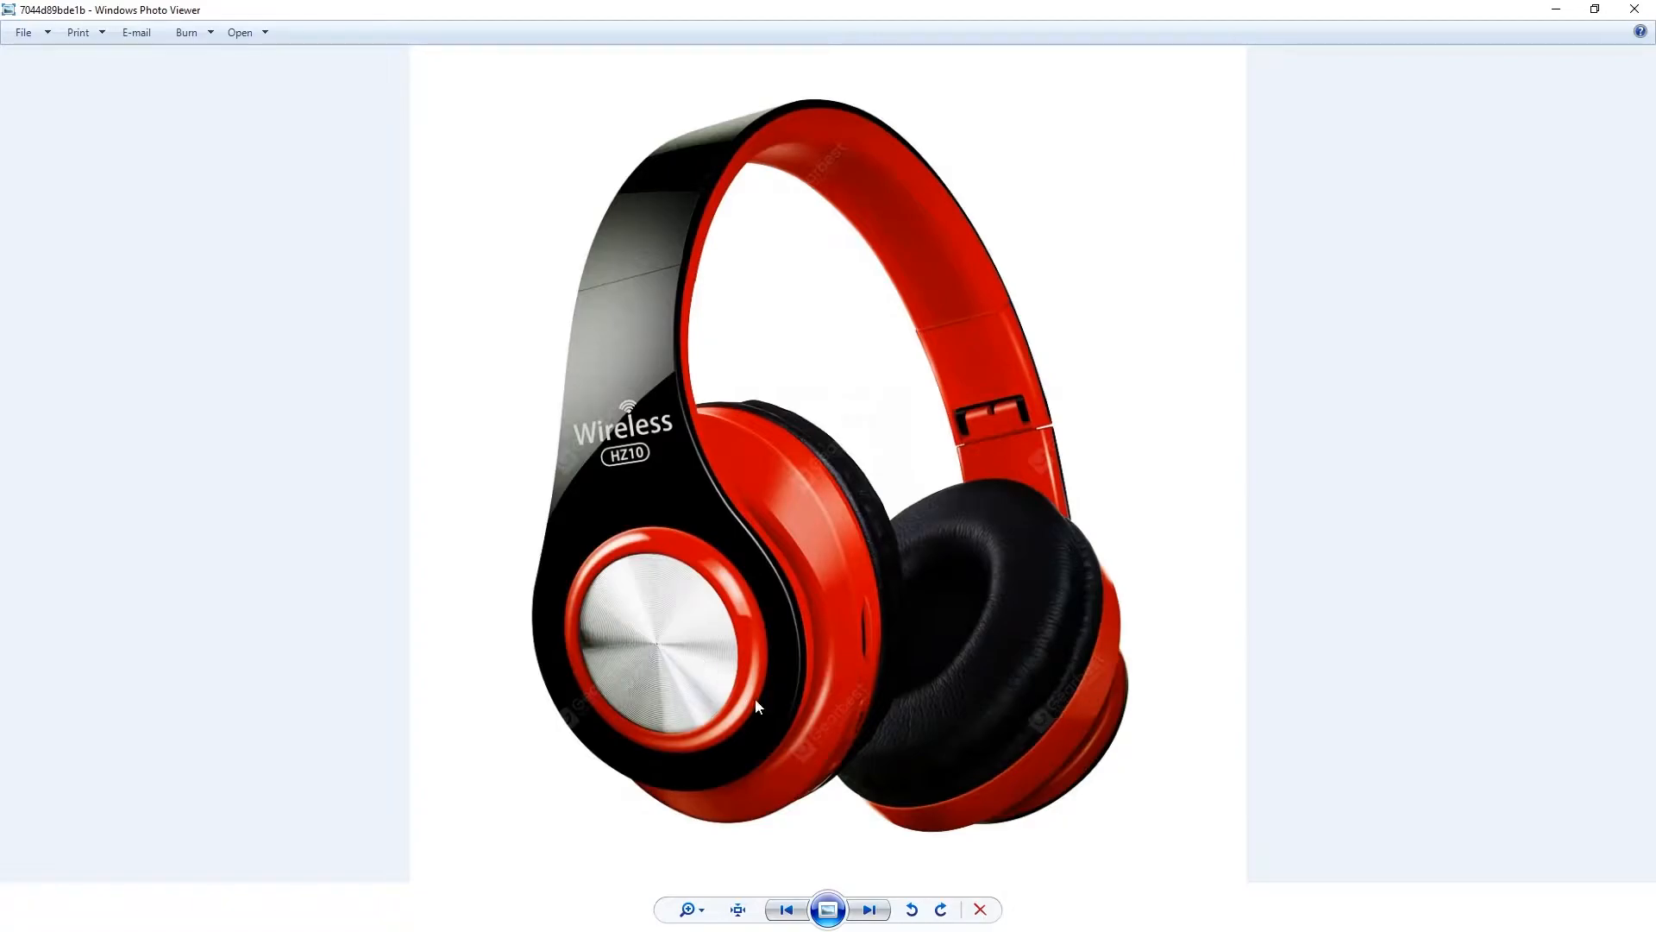
pyautogui.rightClick(847, 370)
pyautogui.moveTo(862, 374)
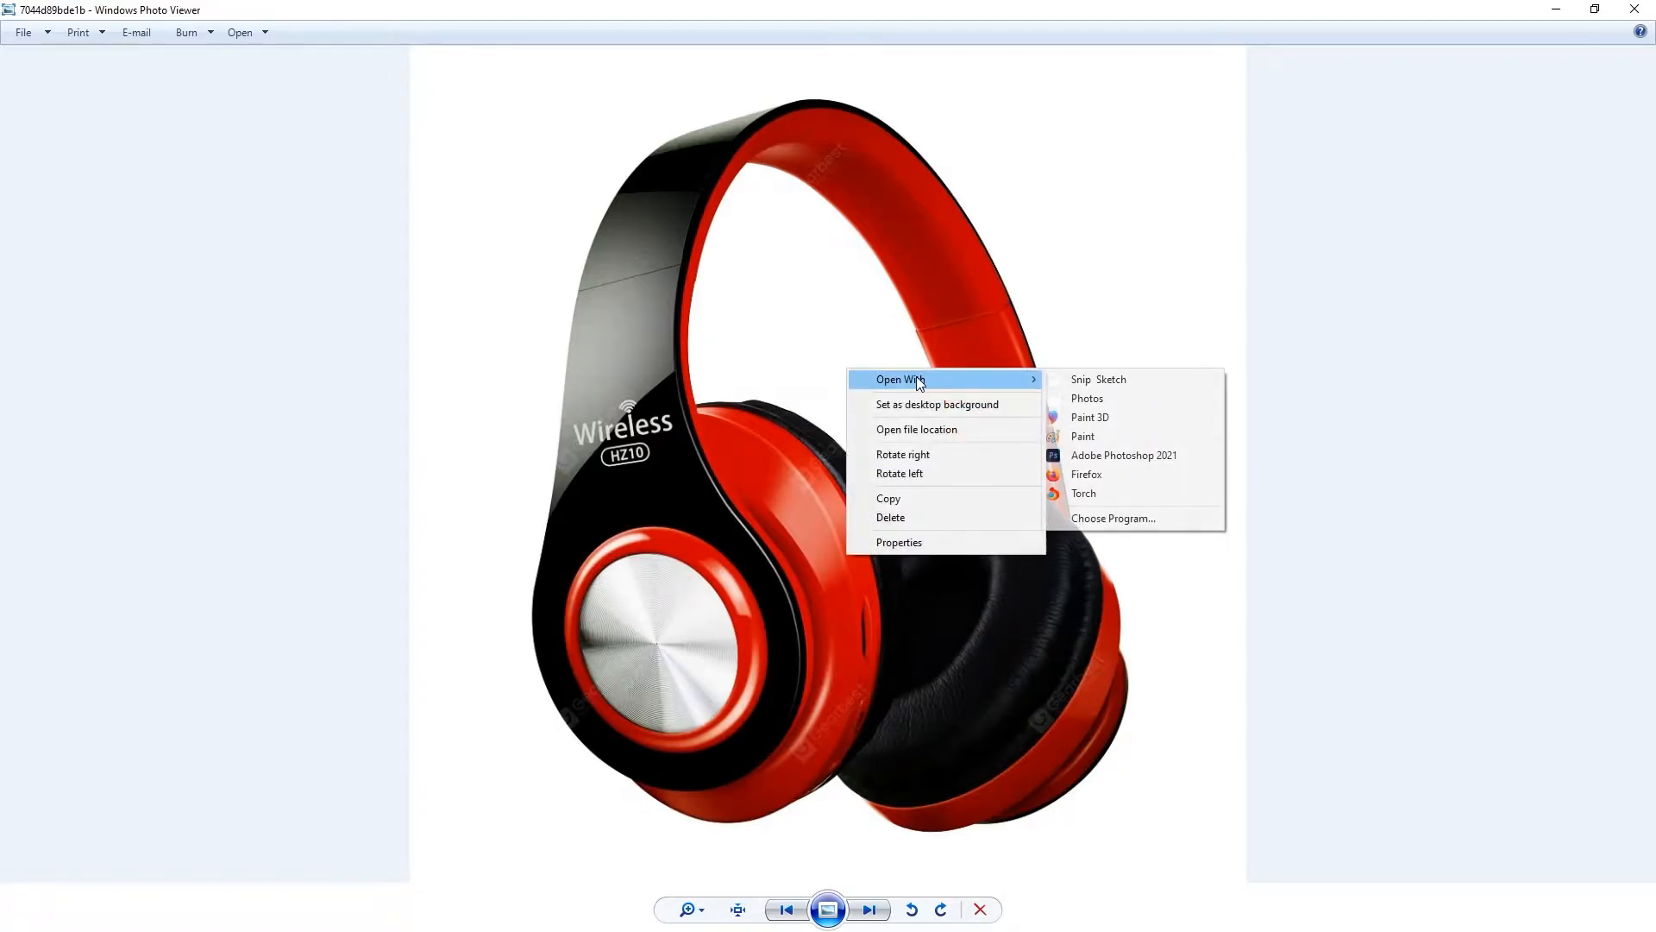
pyautogui.click(1127, 452)
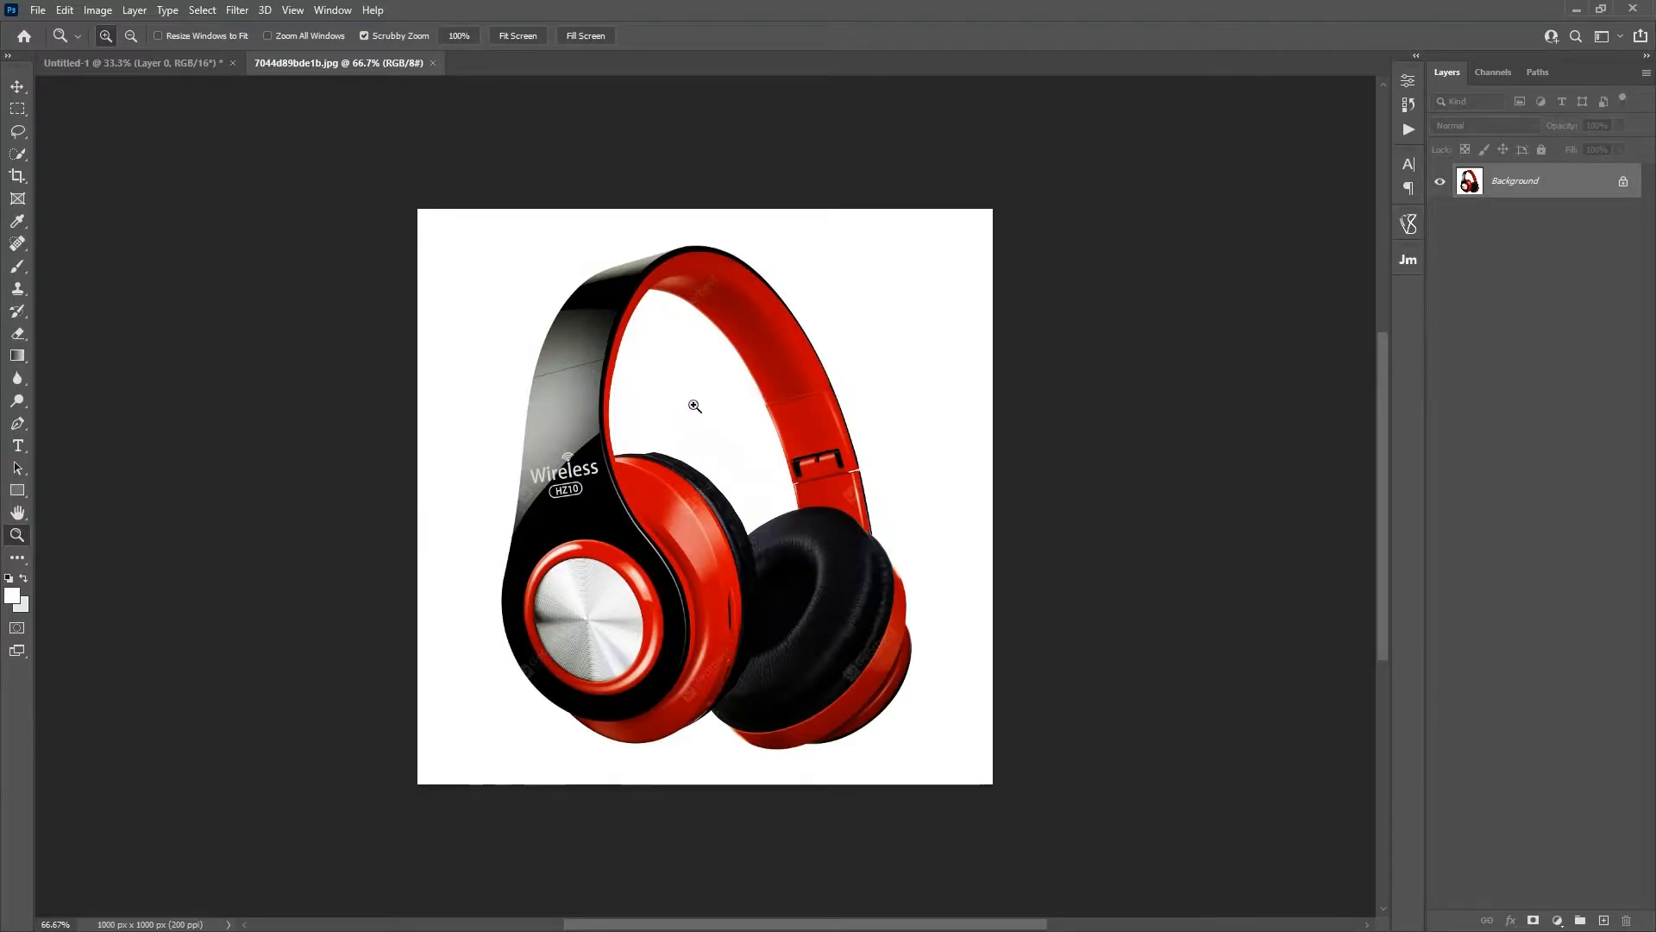
pyautogui.click(1623, 182)
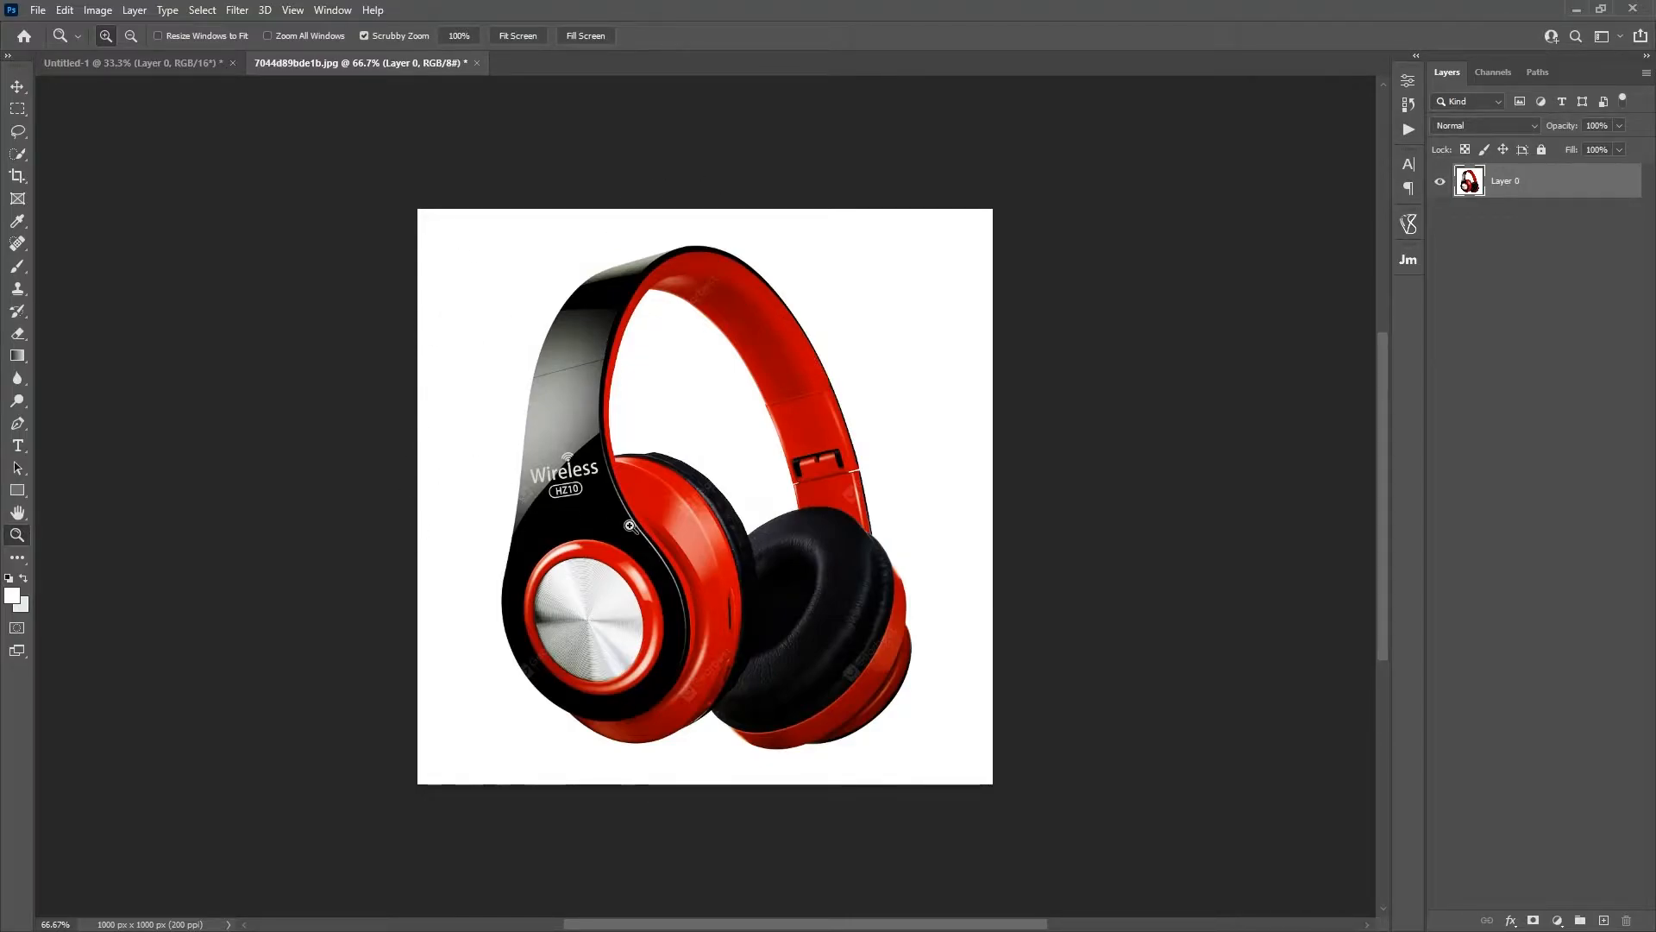
# Step: Remove the white background surrounding the headphones with the Magic Wand tool and clear the selection
pyautogui.click(22, 154)
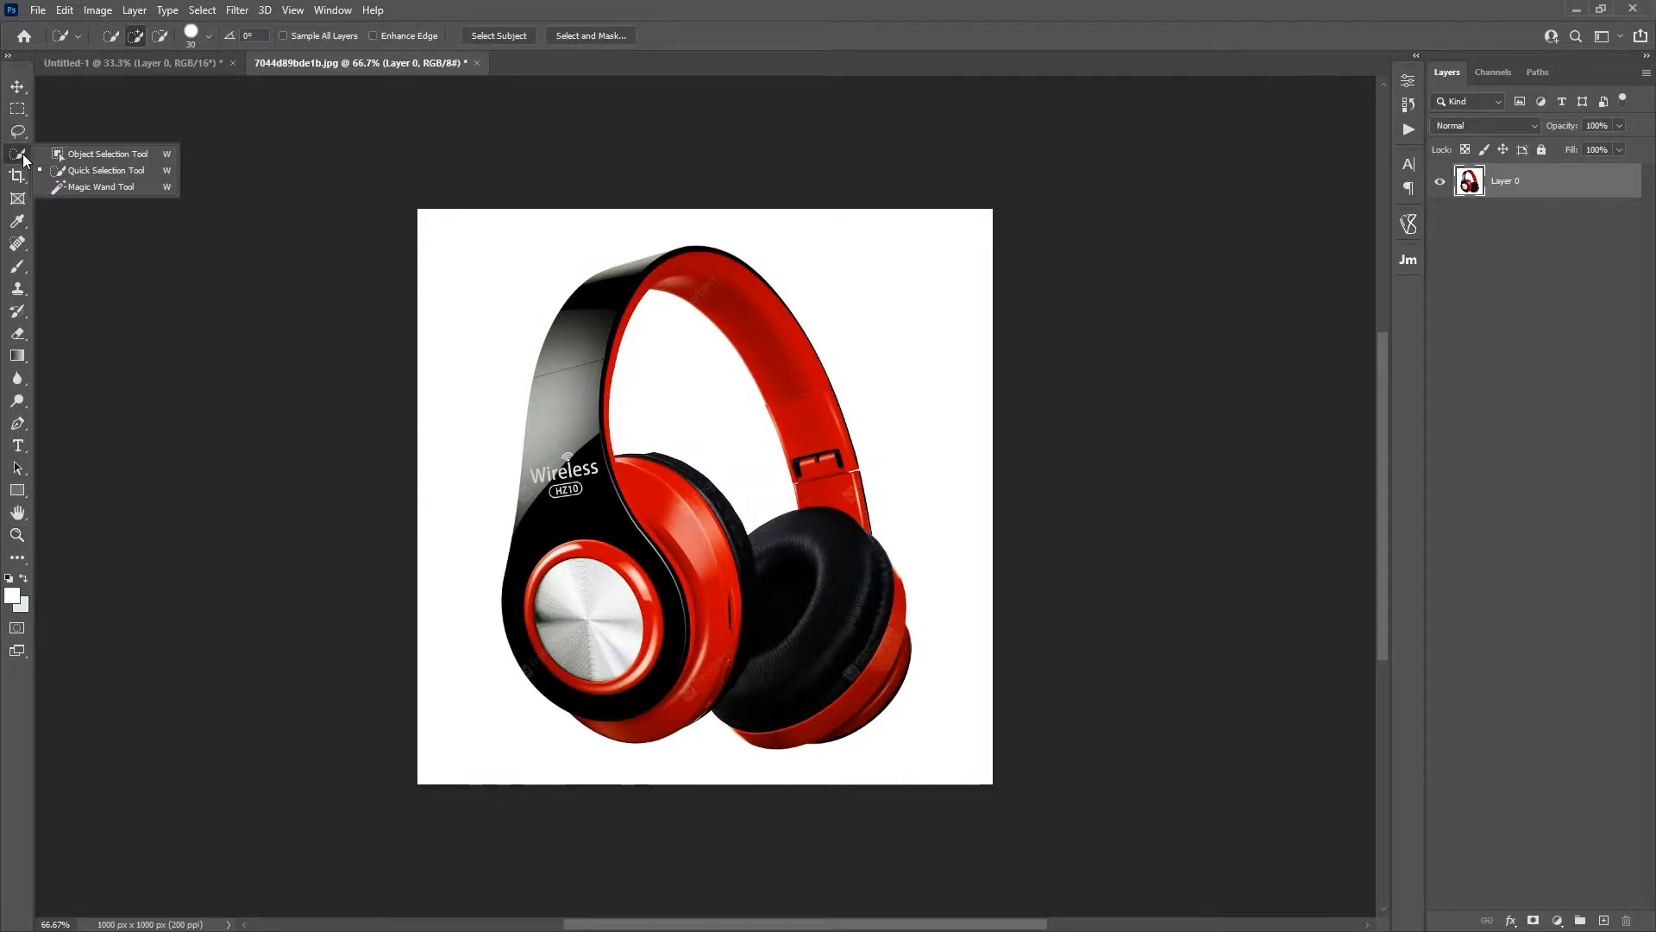
pyautogui.click(131, 186)
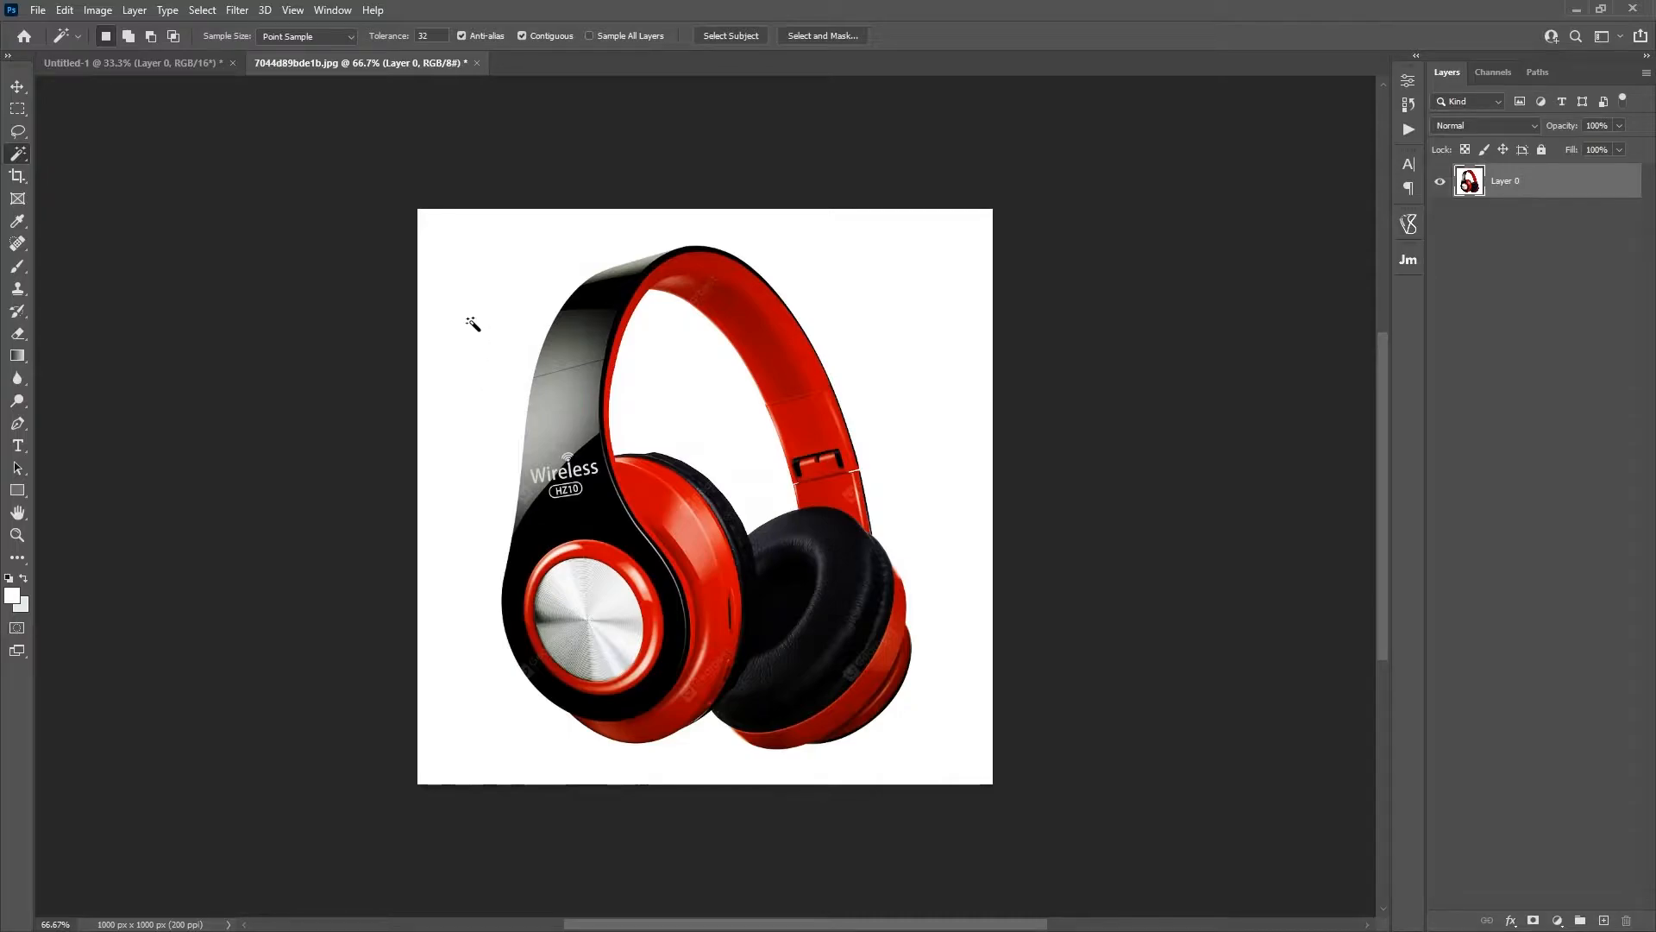
pyautogui.click(837, 289)
pyautogui.press('Delete')
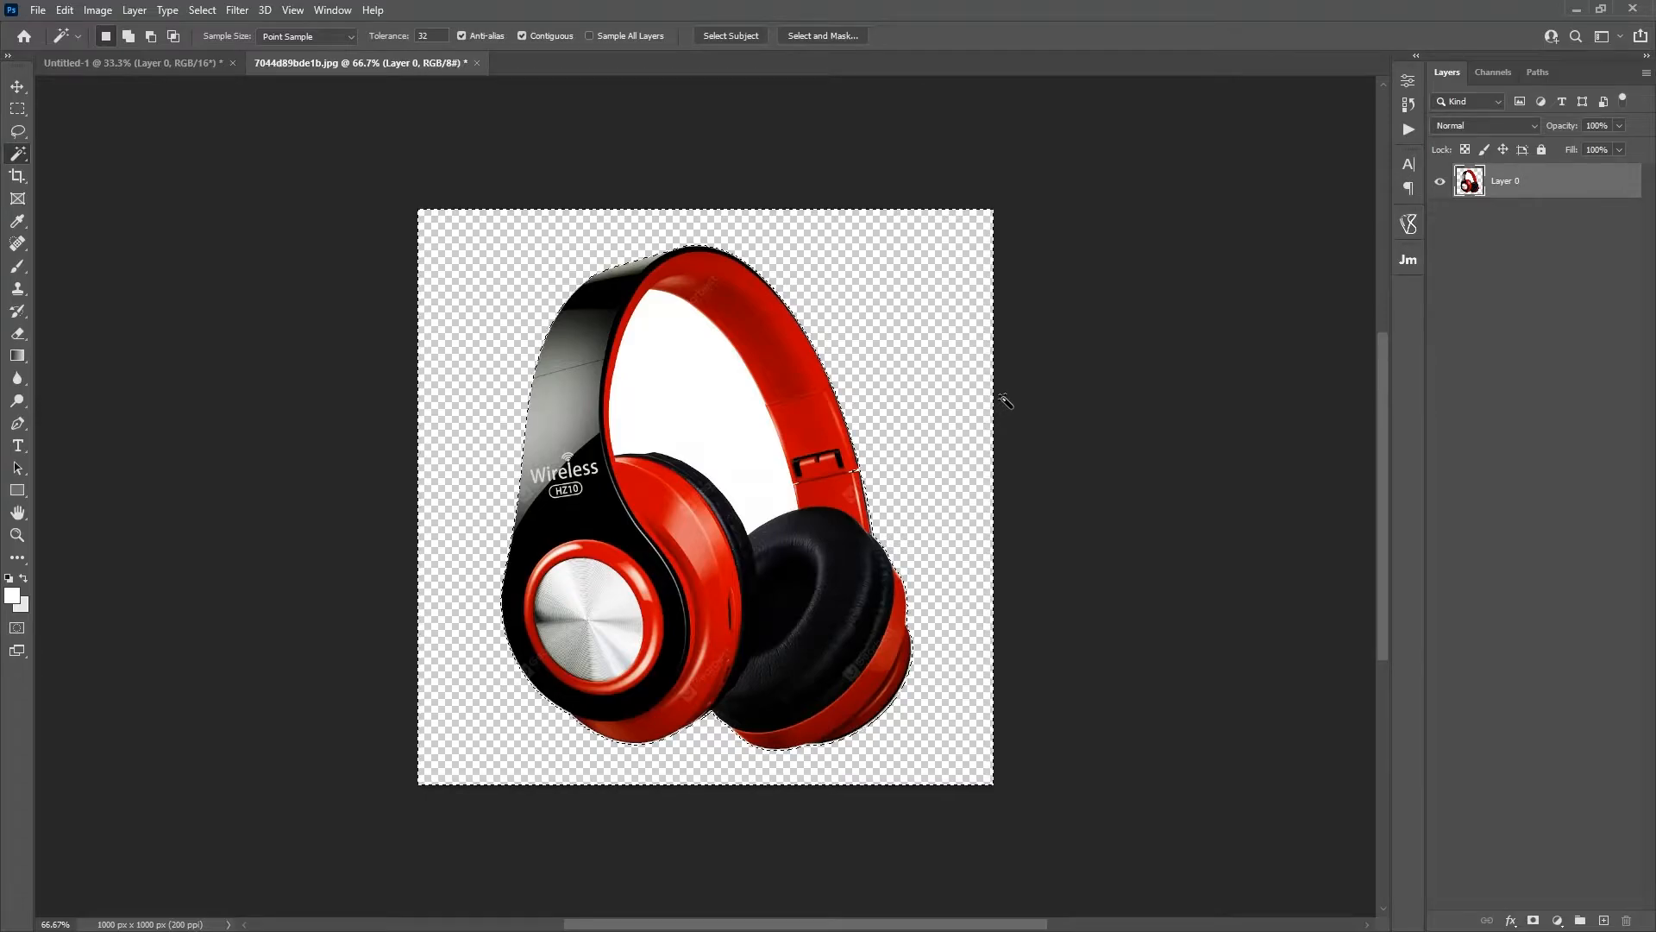
pyautogui.hotkey('ctrl', 'd')
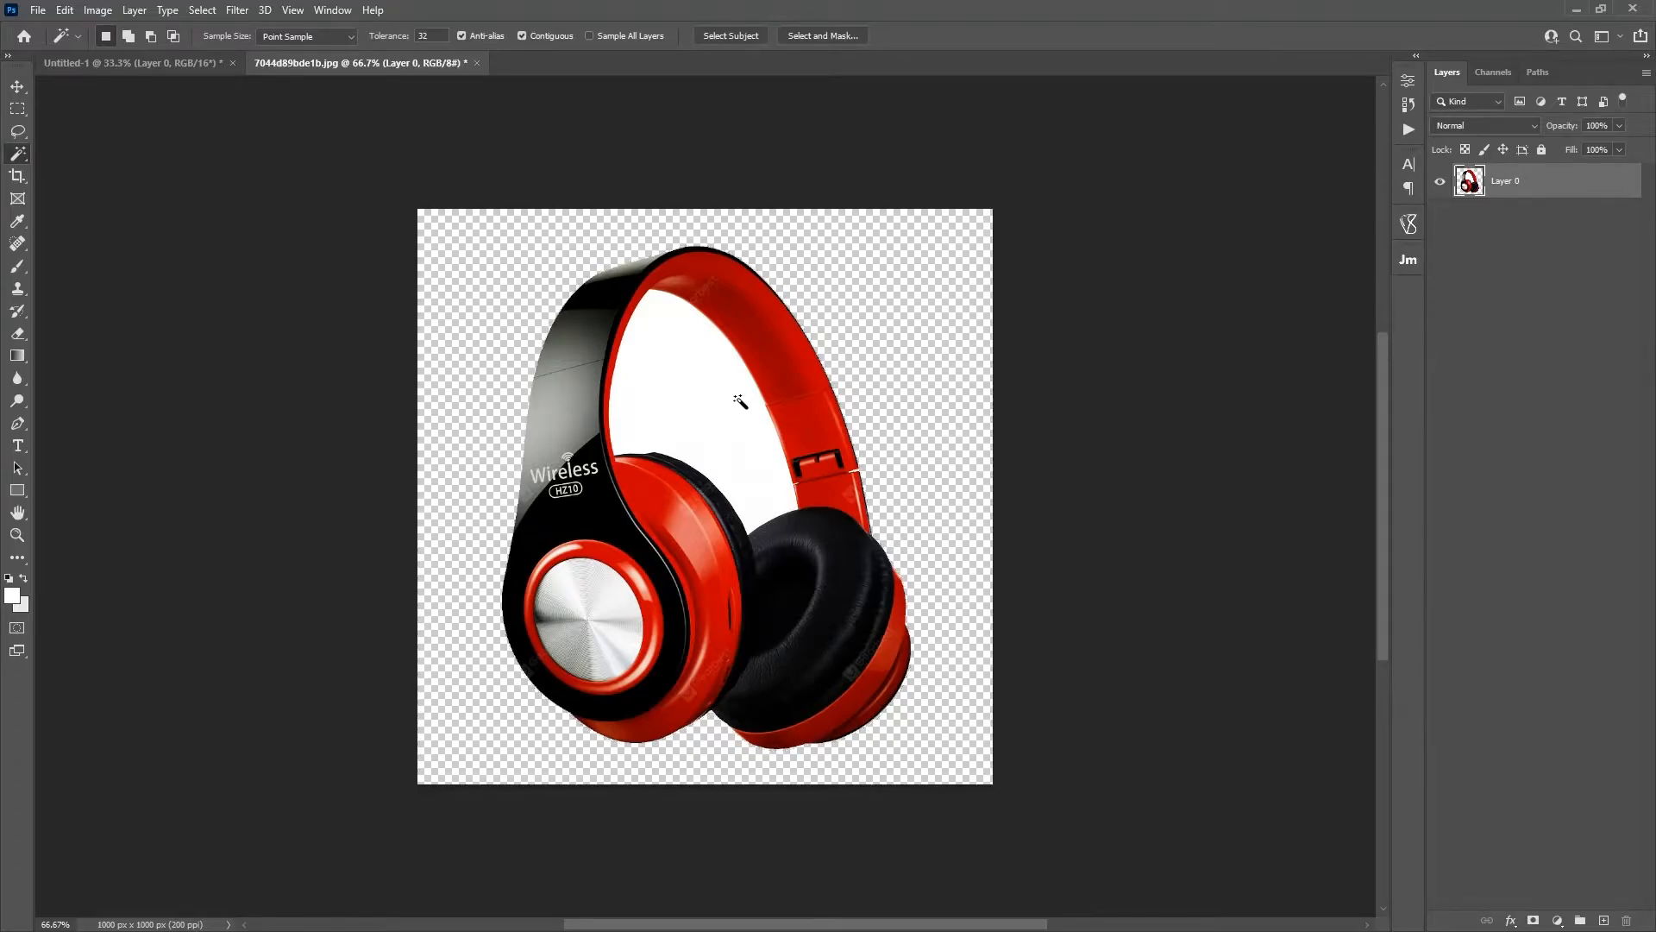
# Step: Remove the white area enclosed by the headband and clear the selection
pyautogui.click(720, 393)
pyautogui.press('Delete')
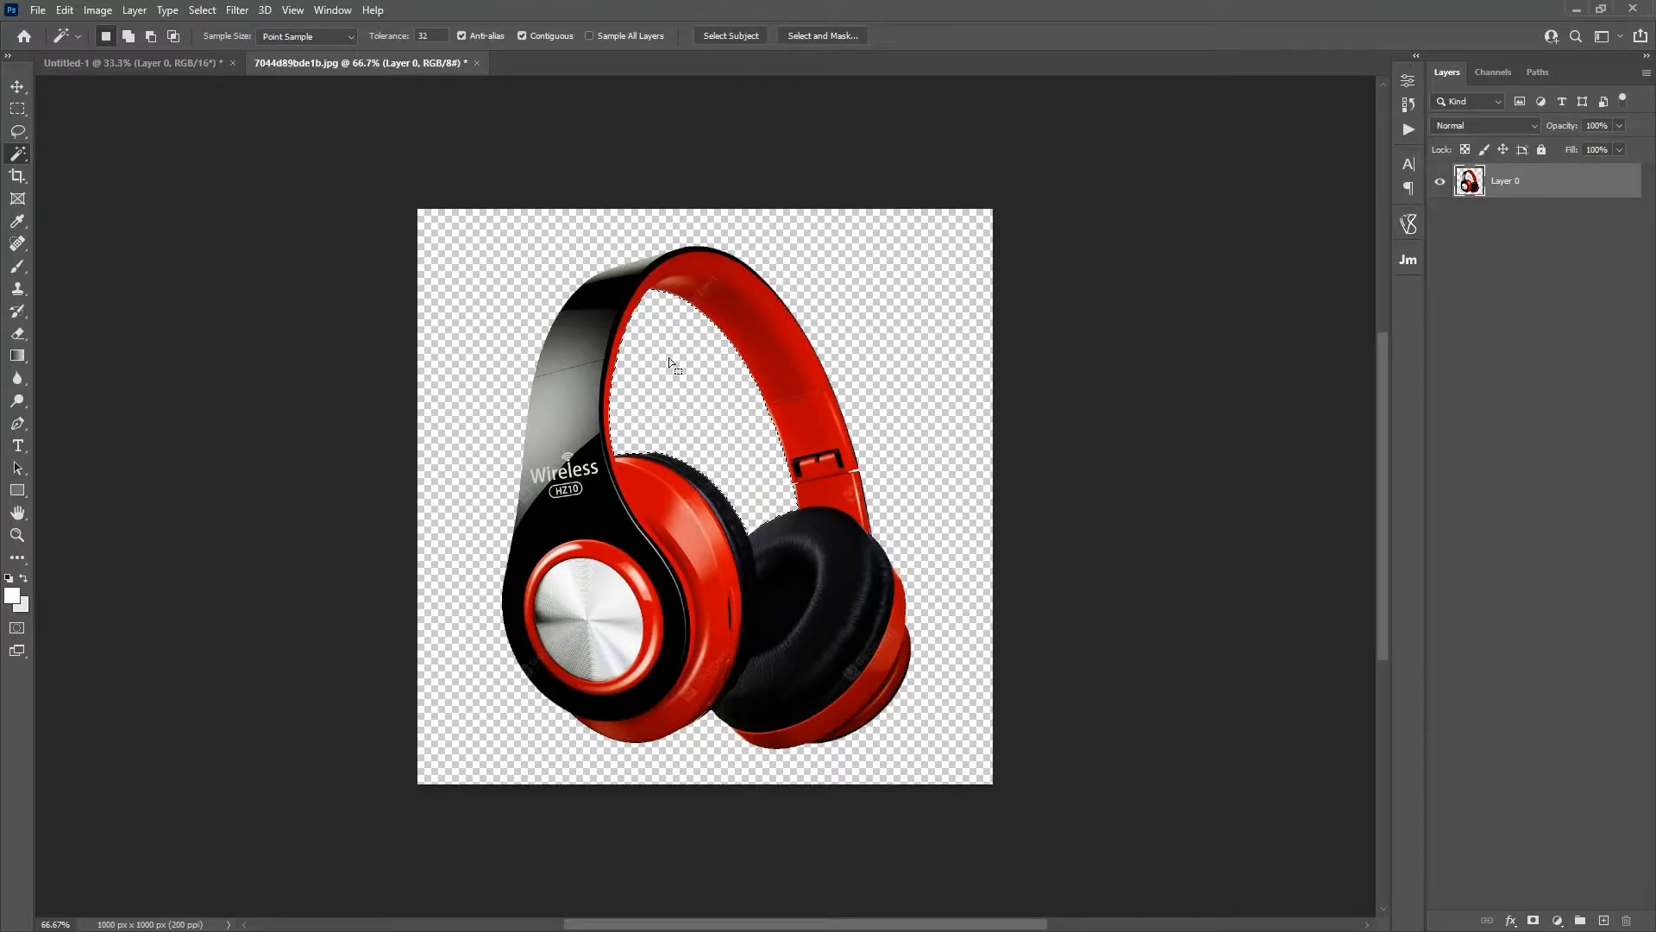
pyautogui.hotkey('ctrl', 'd')
# Step: Move the cut-out headphones into the Untitled-1 document and convert their layer to a smart object
pyautogui.click(19, 88)
pyautogui.moveTo(681, 504); pyautogui.dragTo(725, 514)
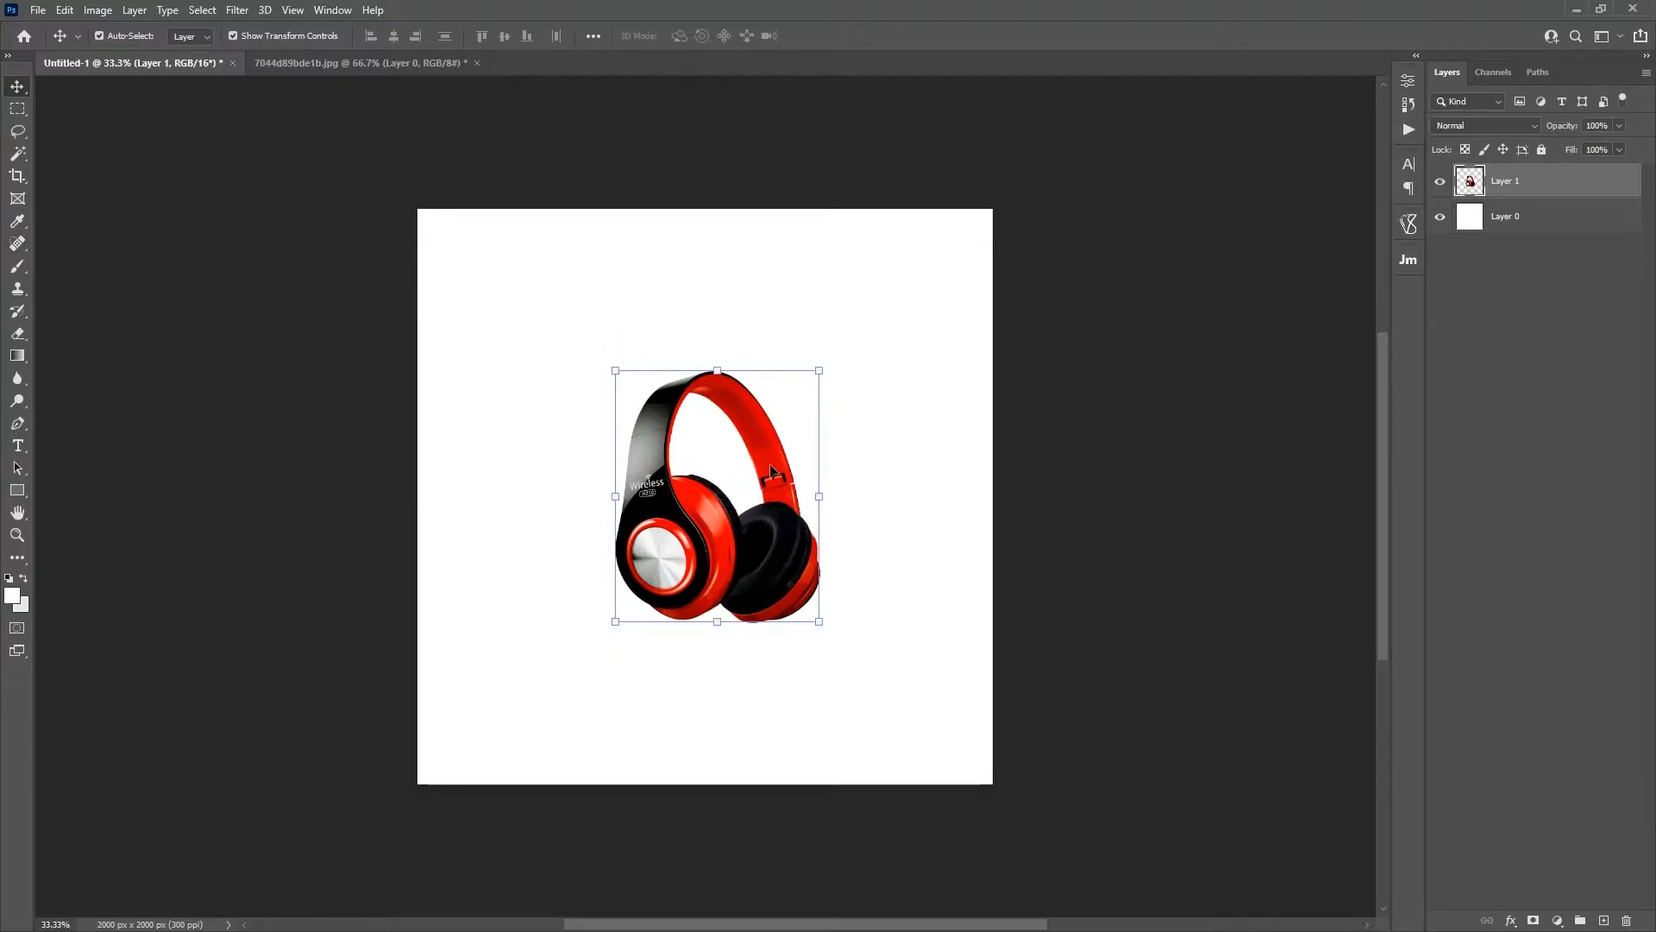
pyautogui.rightClick(1519, 184)
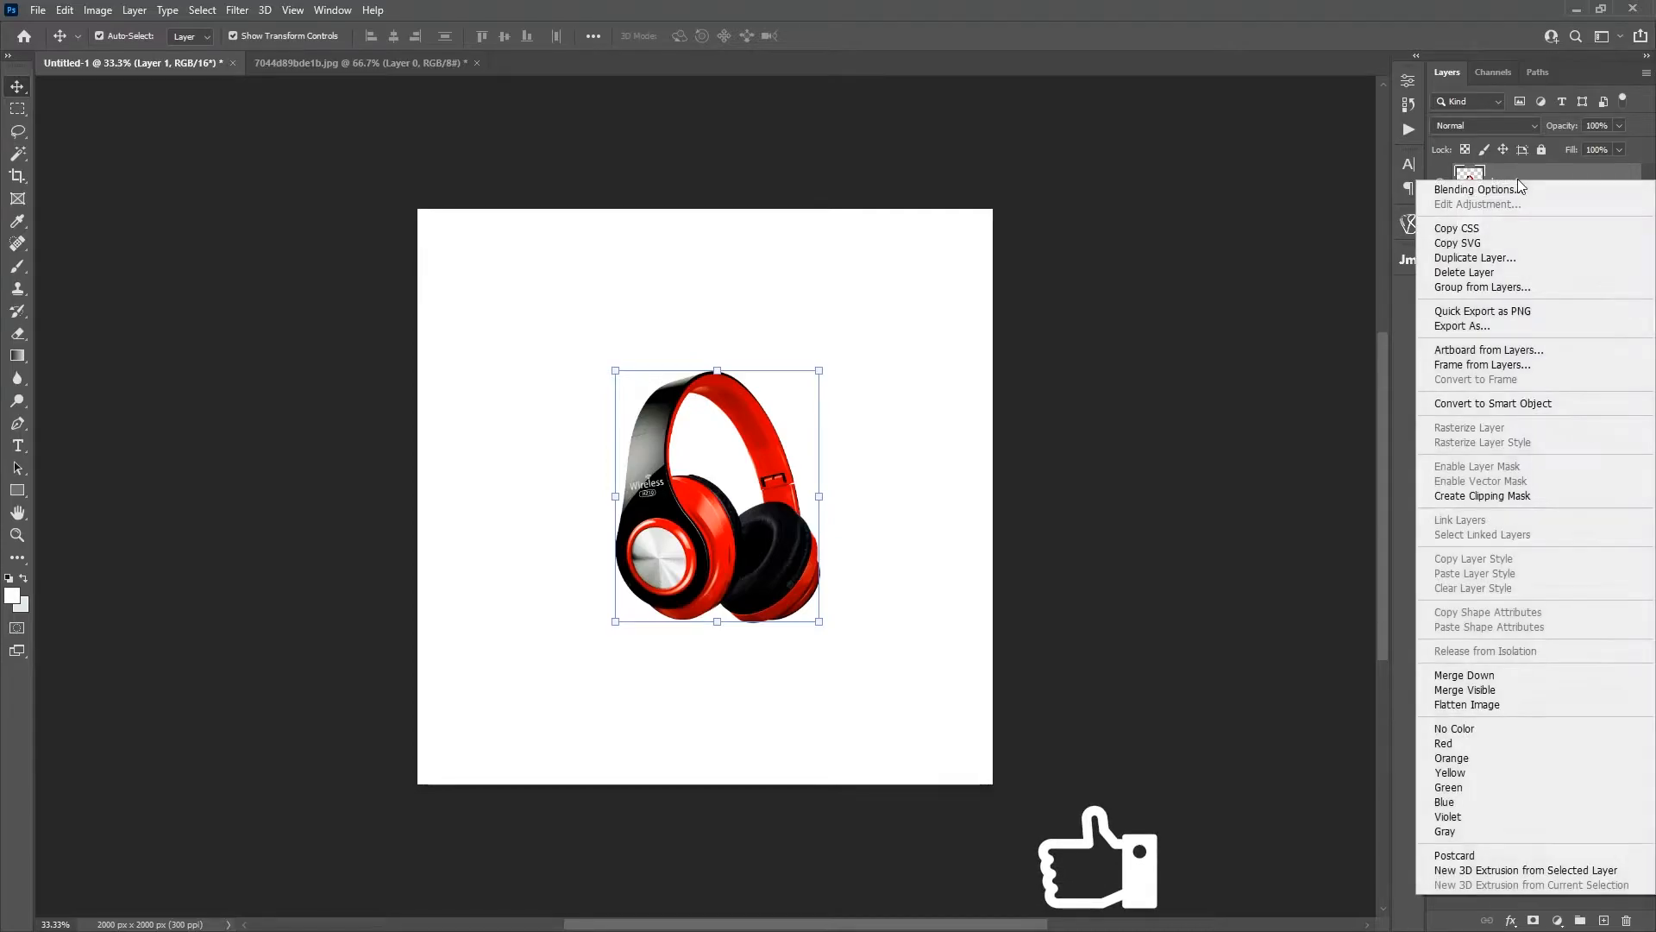
pyautogui.click(1505, 405)
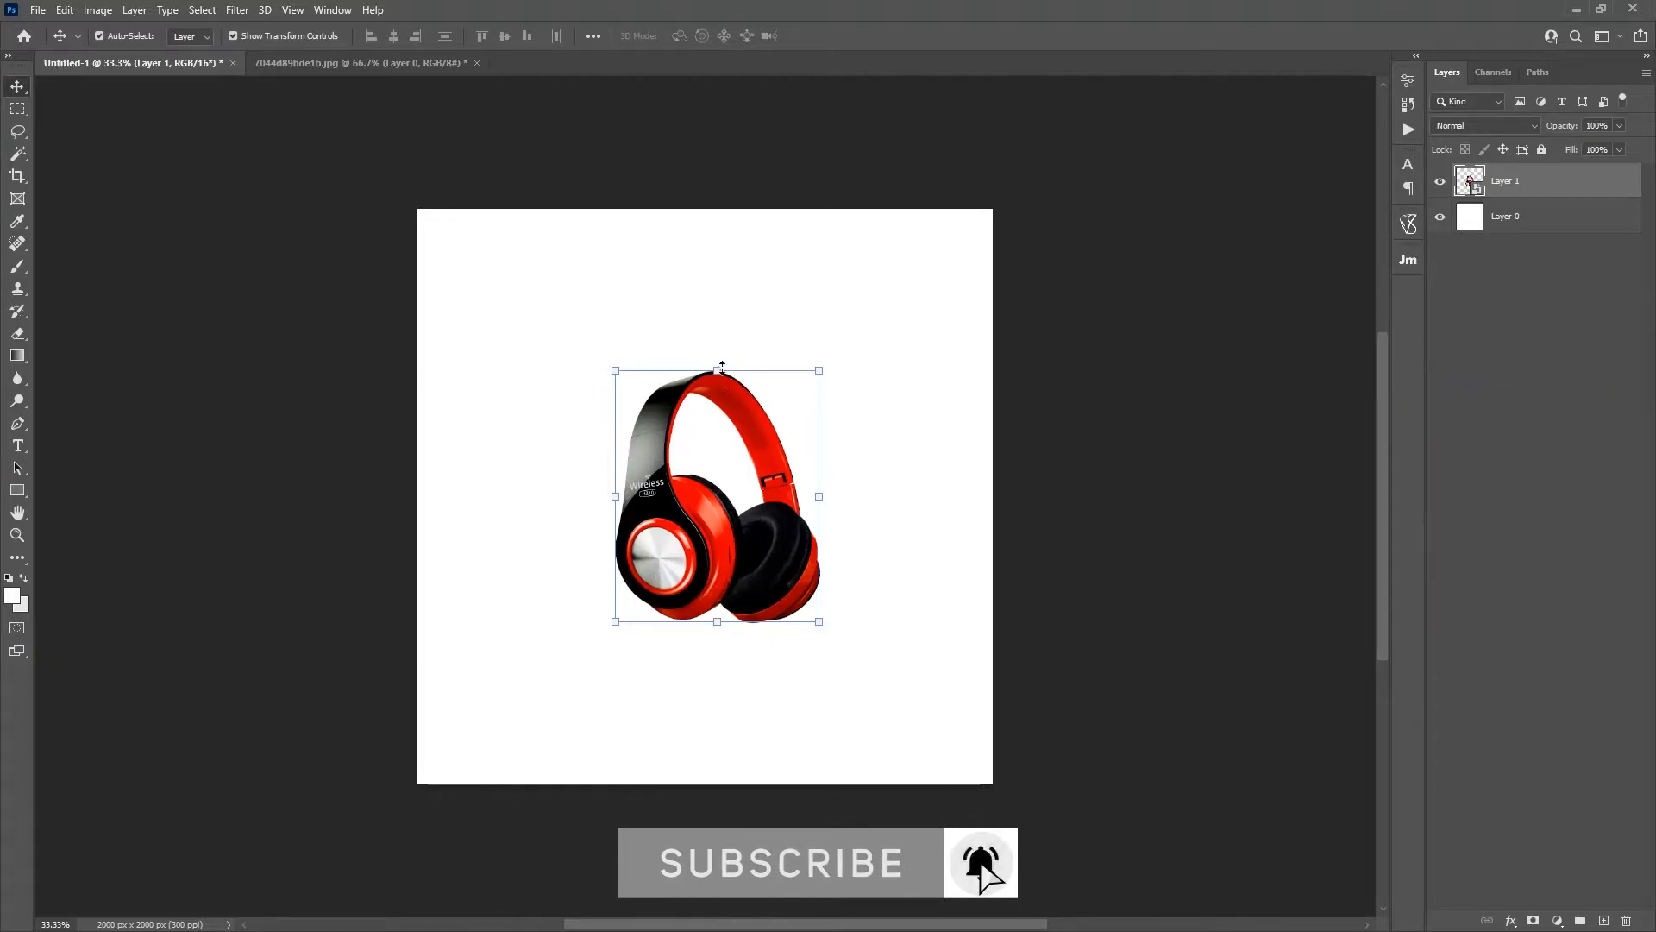
# Step: Enlarge the headphones proportionally to about half the canvas width, centered horizontally on the canvas
pyautogui.moveTo(720, 364); pyautogui.dragTo(722, 251)
pyautogui.moveTo(723, 397); pyautogui.dragTo(710, 443)
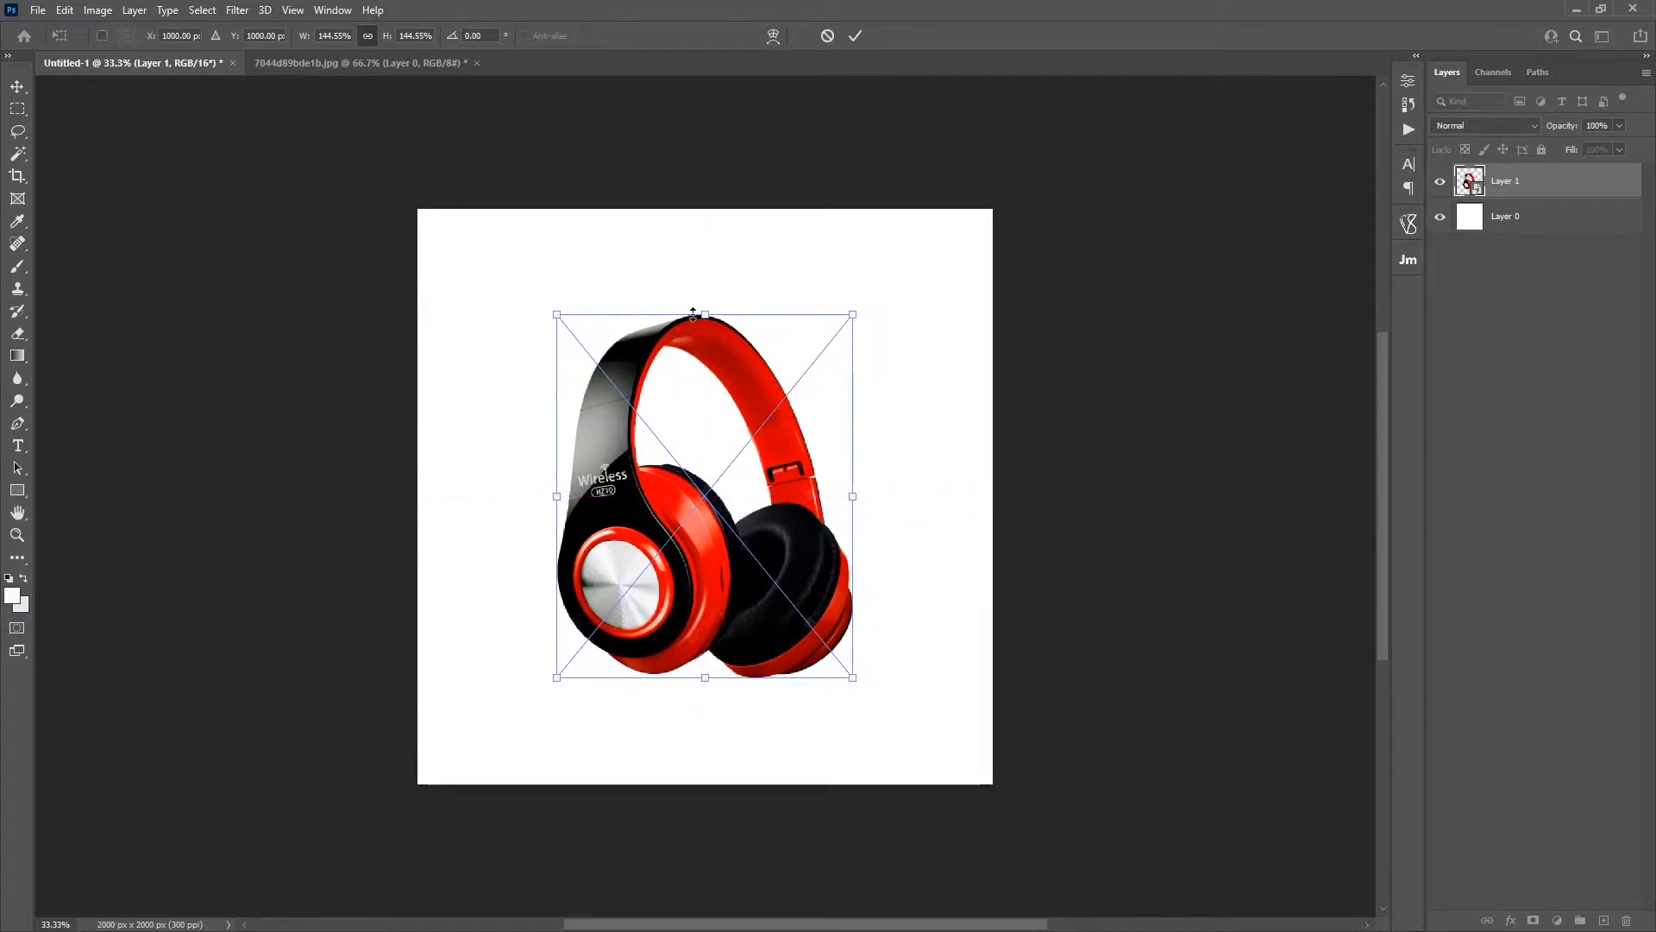
pyautogui.moveTo(703, 313)
pyautogui.mouseDown()
pyautogui.moveTo(703, 288)
pyautogui.moveTo(705, 307)
pyautogui.mouseUp()
pyautogui.click(855, 35)
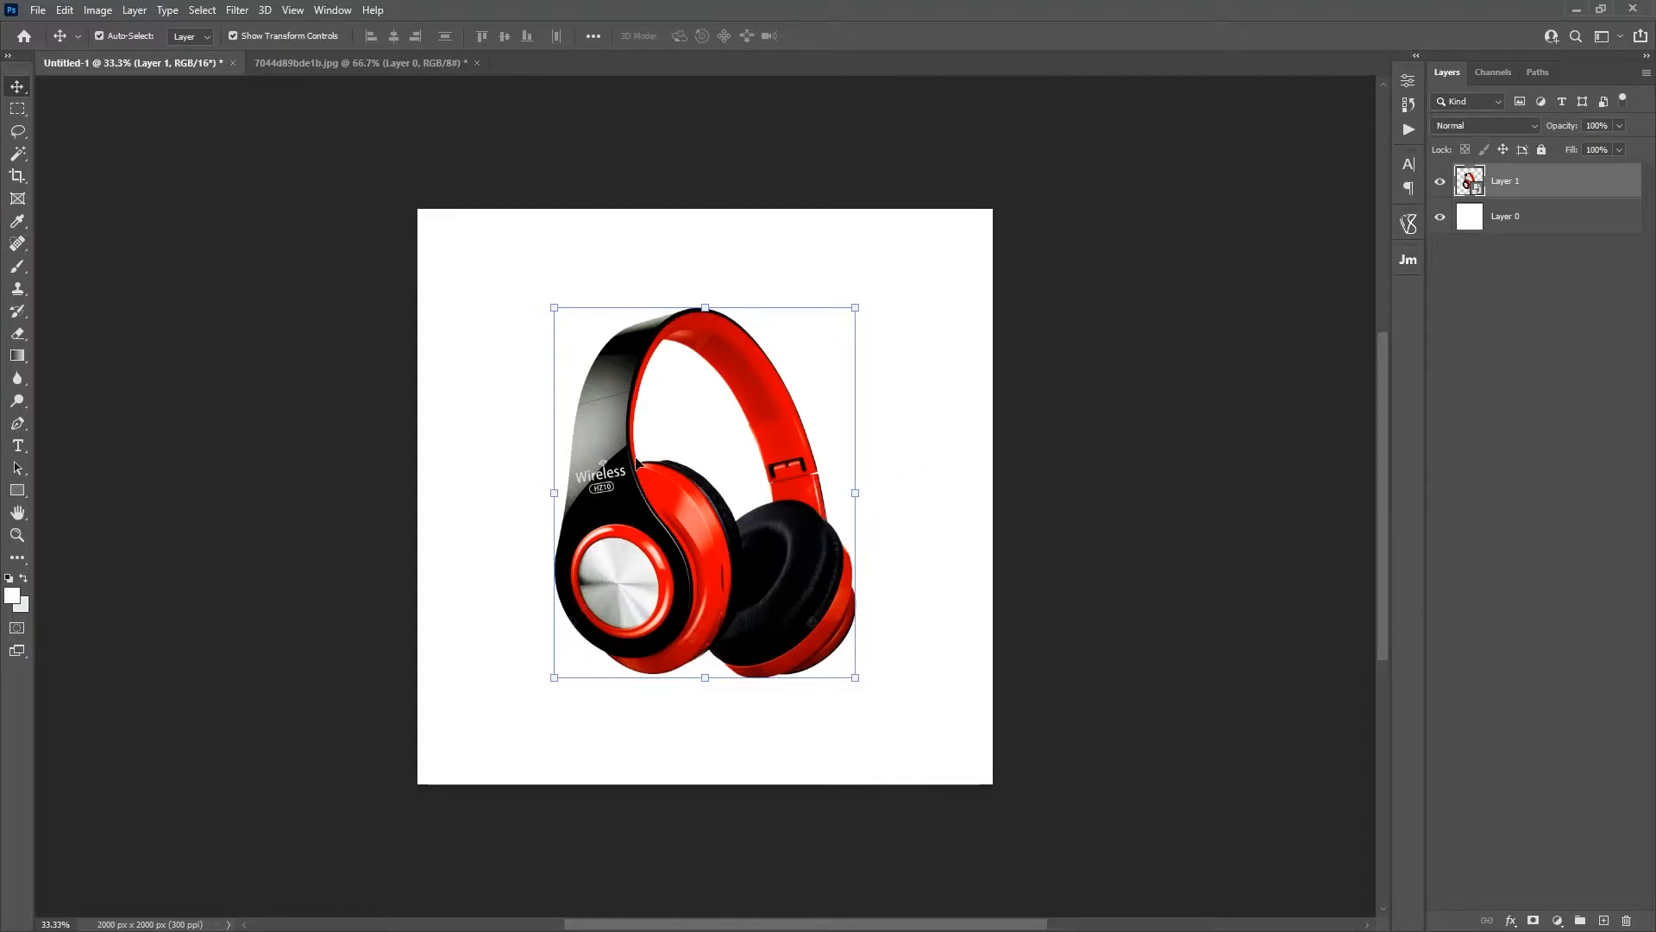
# Step: Delete the white Layer 0 beneath the headphones
pyautogui.click(1599, 445)
pyautogui.click(1524, 212)
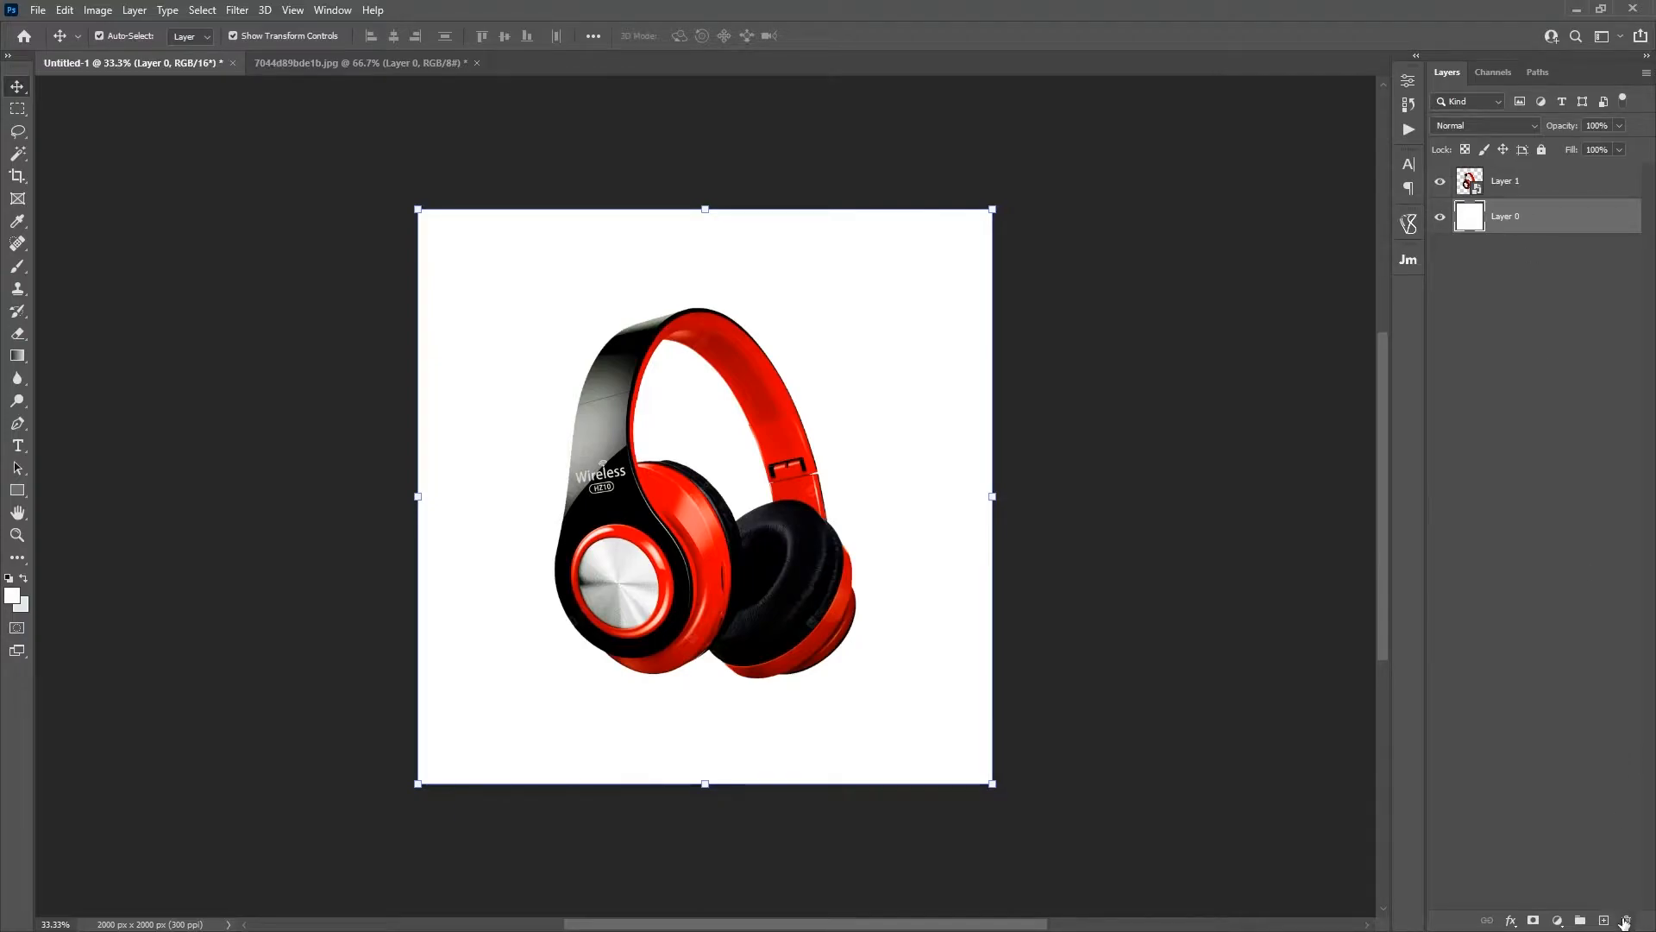
pyautogui.click(1627, 921)
pyautogui.click(1520, 246)
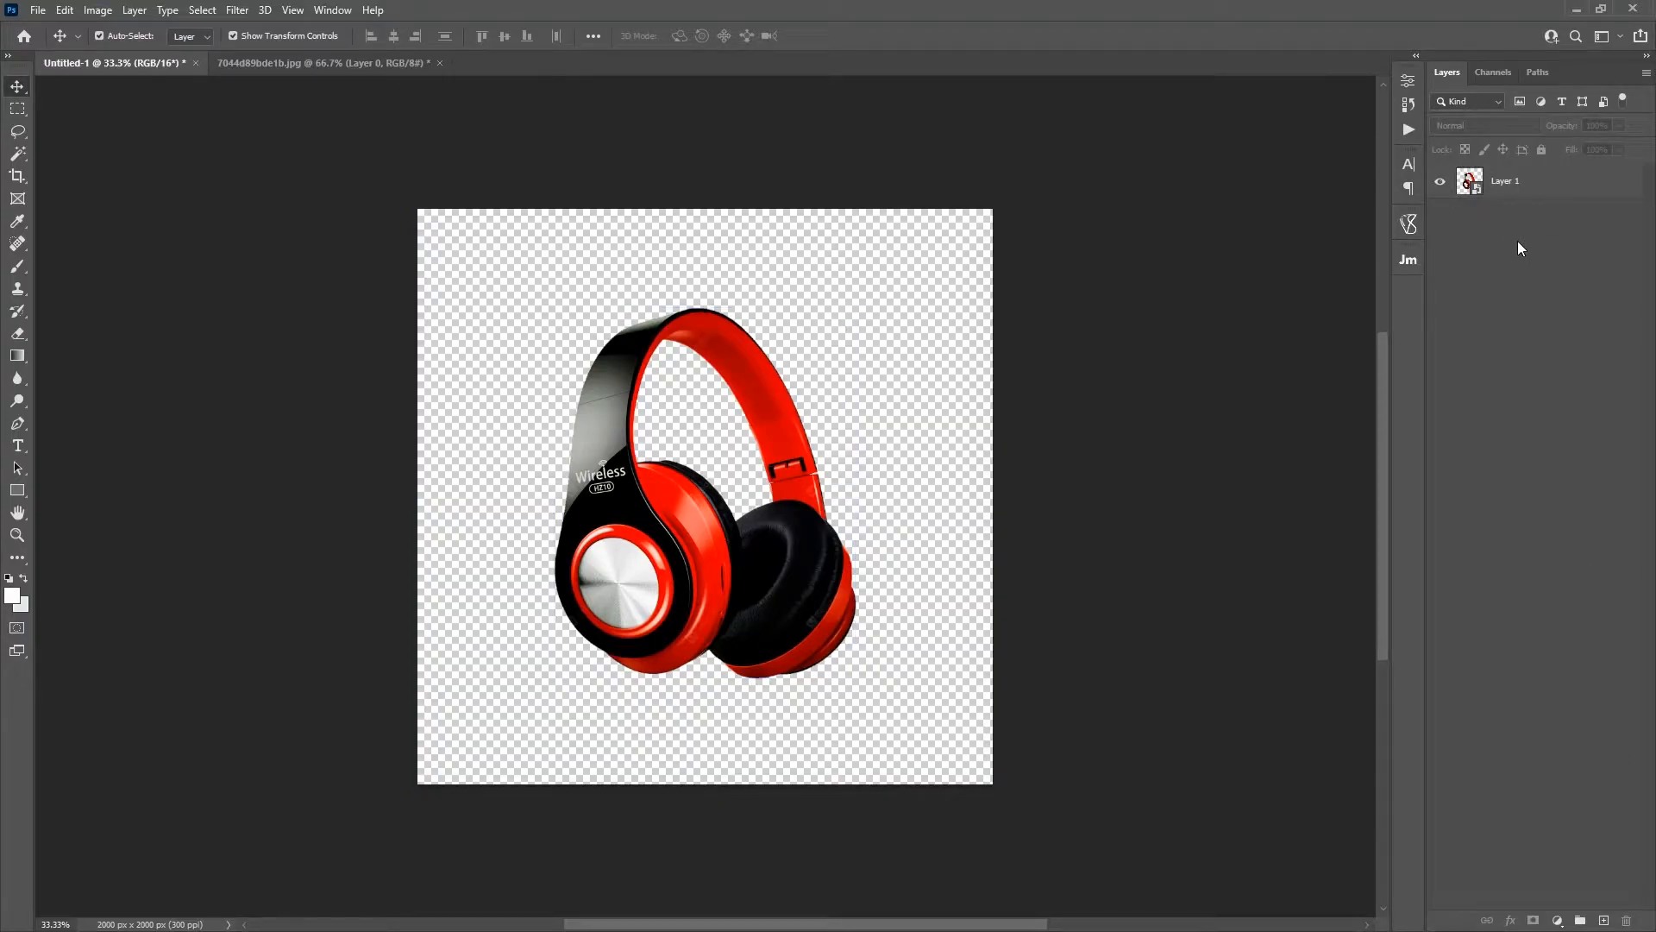
# Step: Add a gradient fill layer and open its gradient for editing
pyautogui.click(1559, 920)
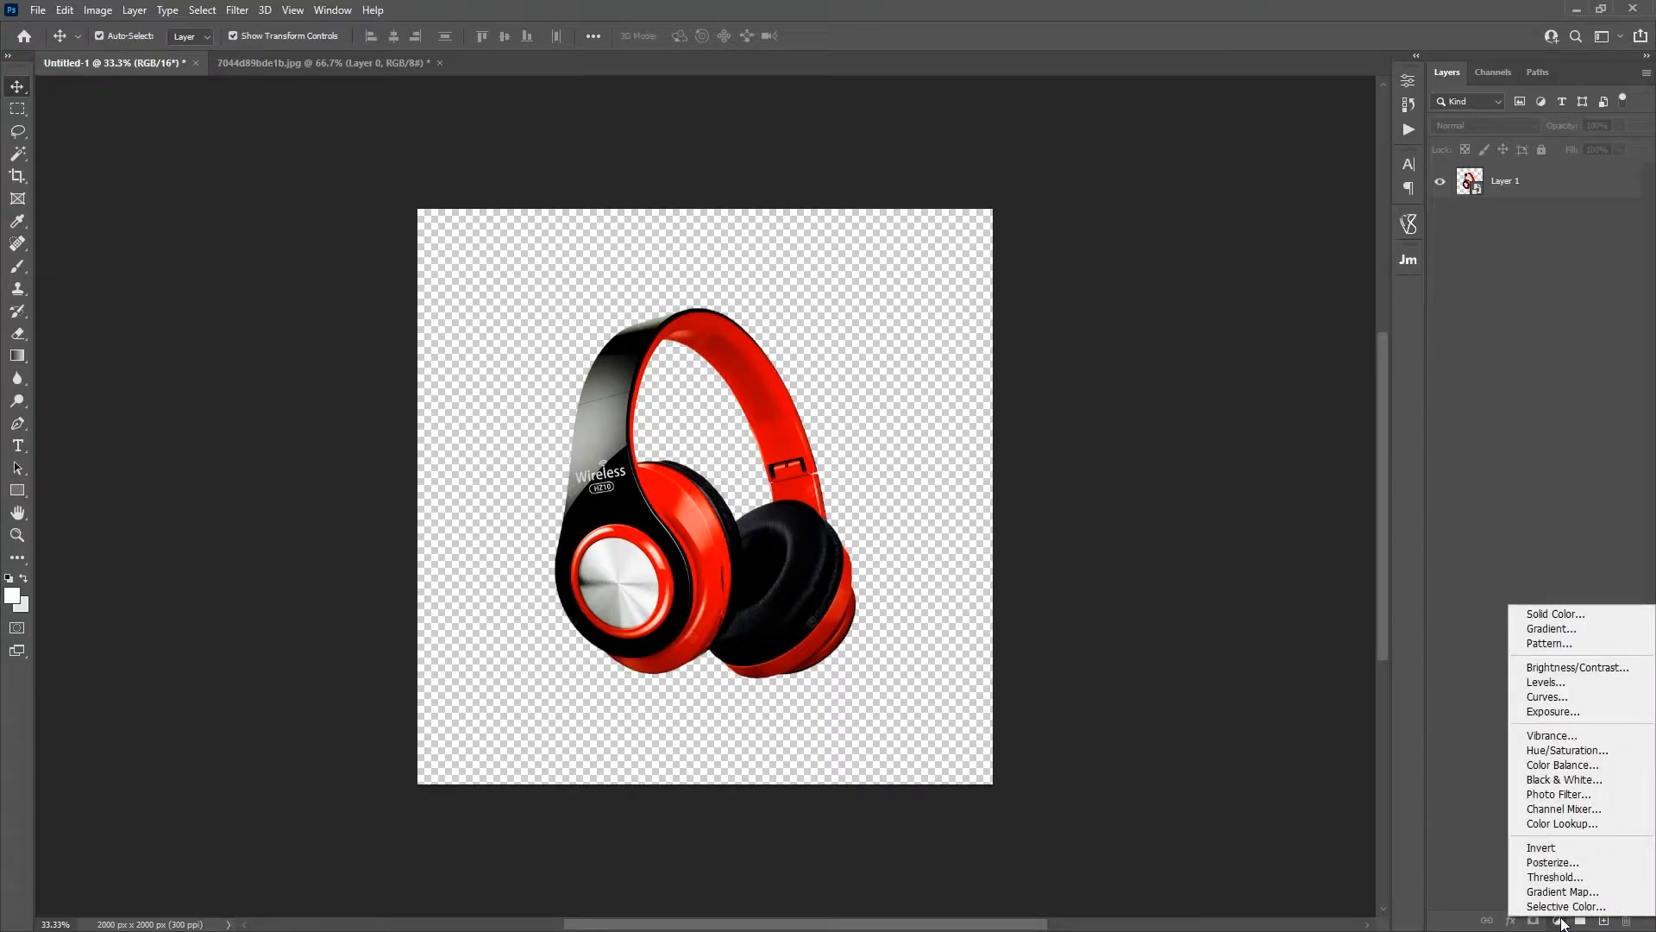
pyautogui.click(1551, 629)
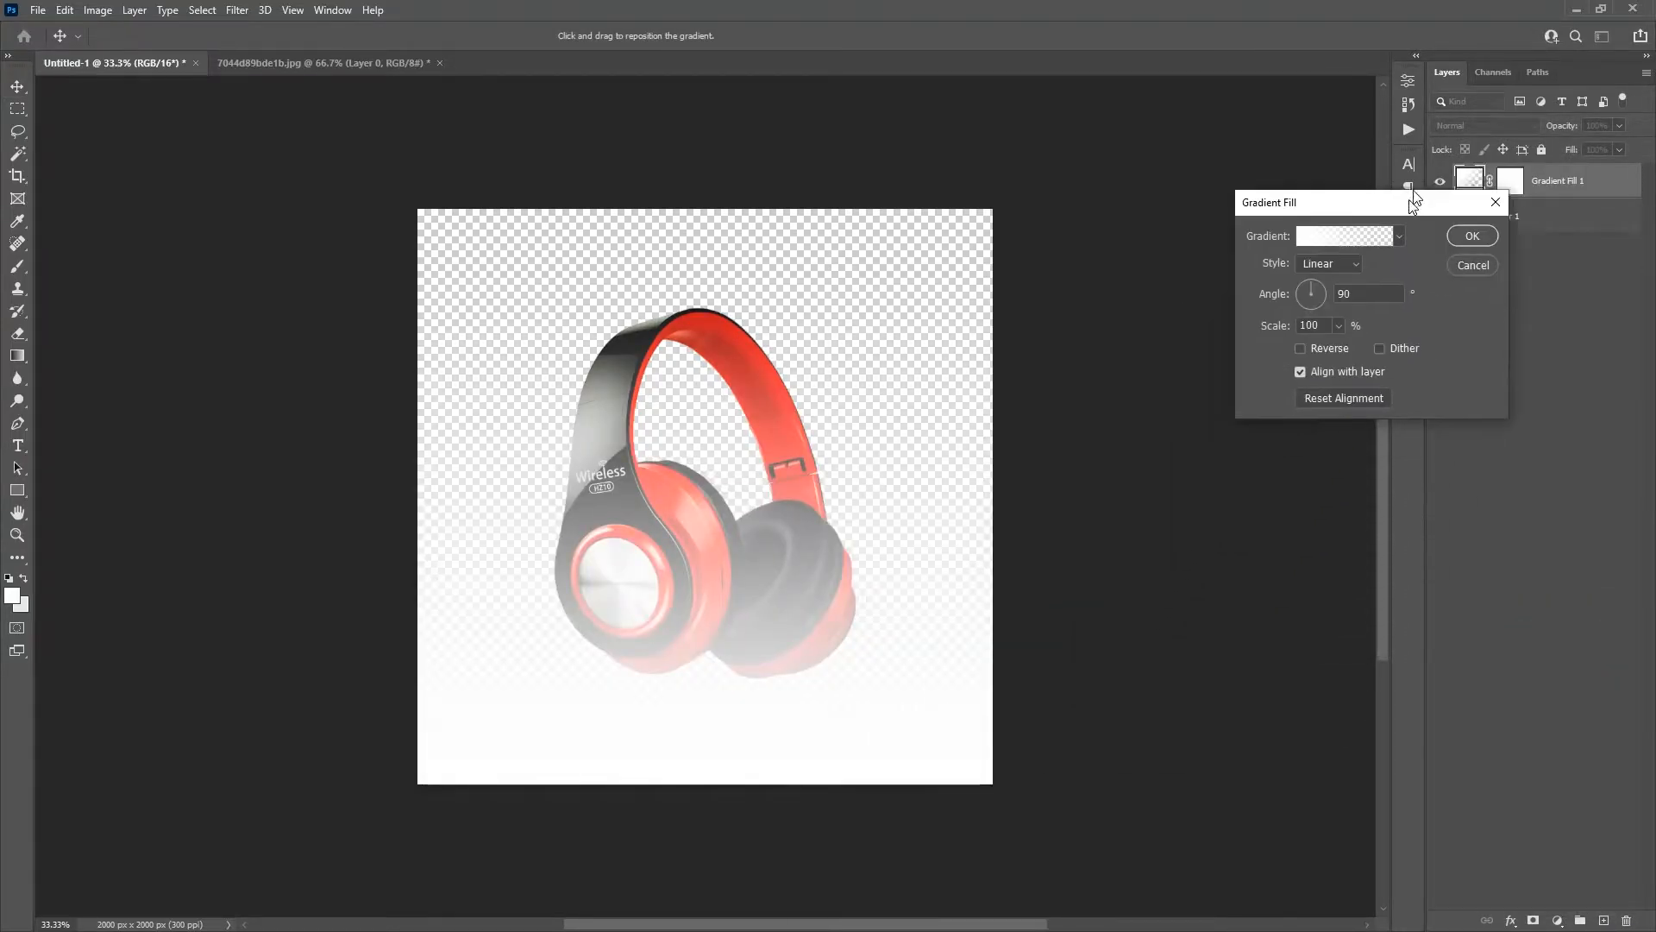
pyautogui.click(1380, 153)
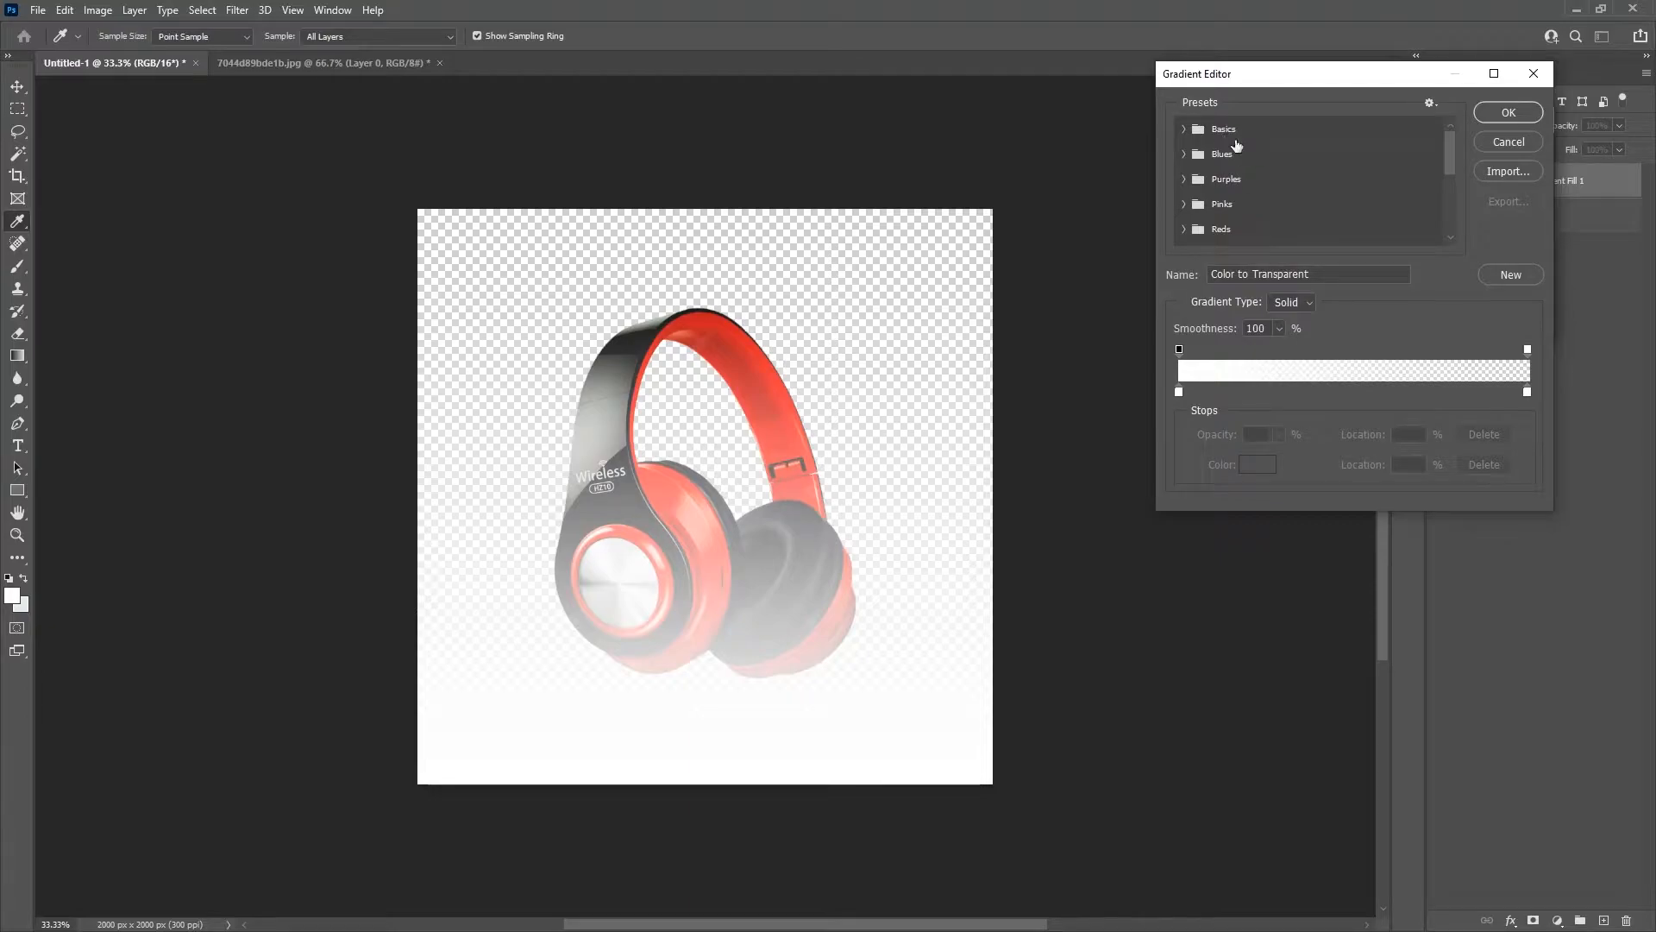
# Step: Try the Red_01 preset from the Reds group on the gradient fill
pyautogui.moveTo(1449, 142); pyautogui.dragTo(1451, 180)
pyautogui.click(1185, 229)
pyautogui.click(1208, 164)
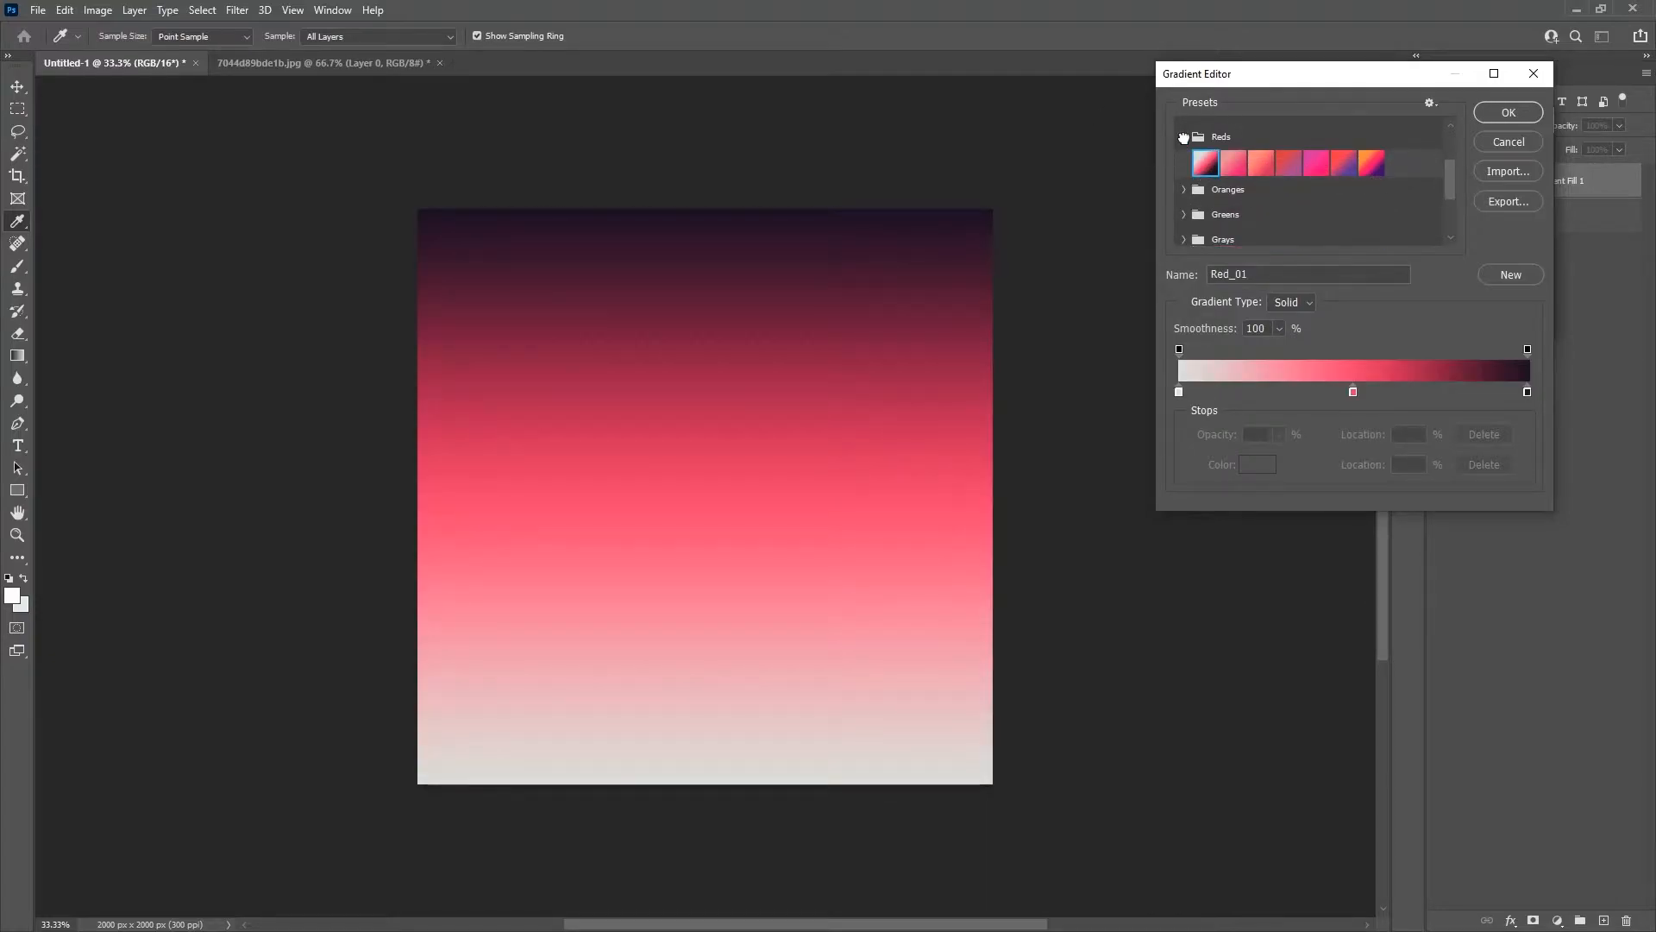
pyautogui.click(1184, 136)
pyautogui.moveTo(1443, 188); pyautogui.dragTo(1446, 122)
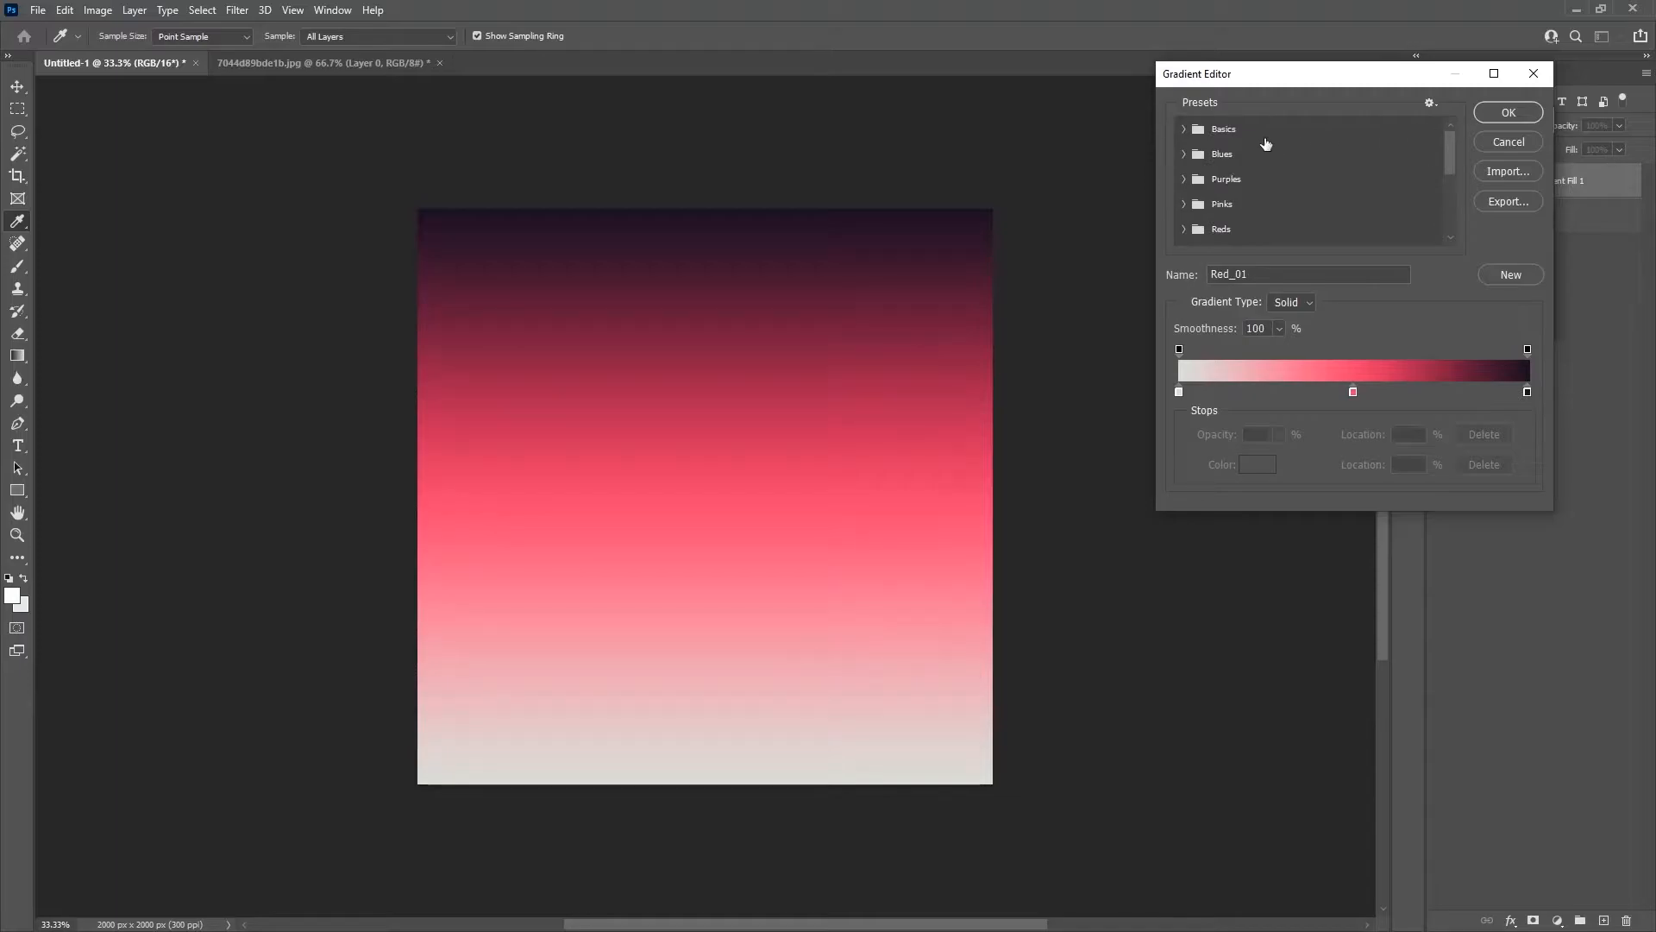
# Step: Apply the Foreground to Background preset from Basics to the gradient fill and place its layer below the headphones
pyautogui.click(1189, 130)
pyautogui.click(1205, 155)
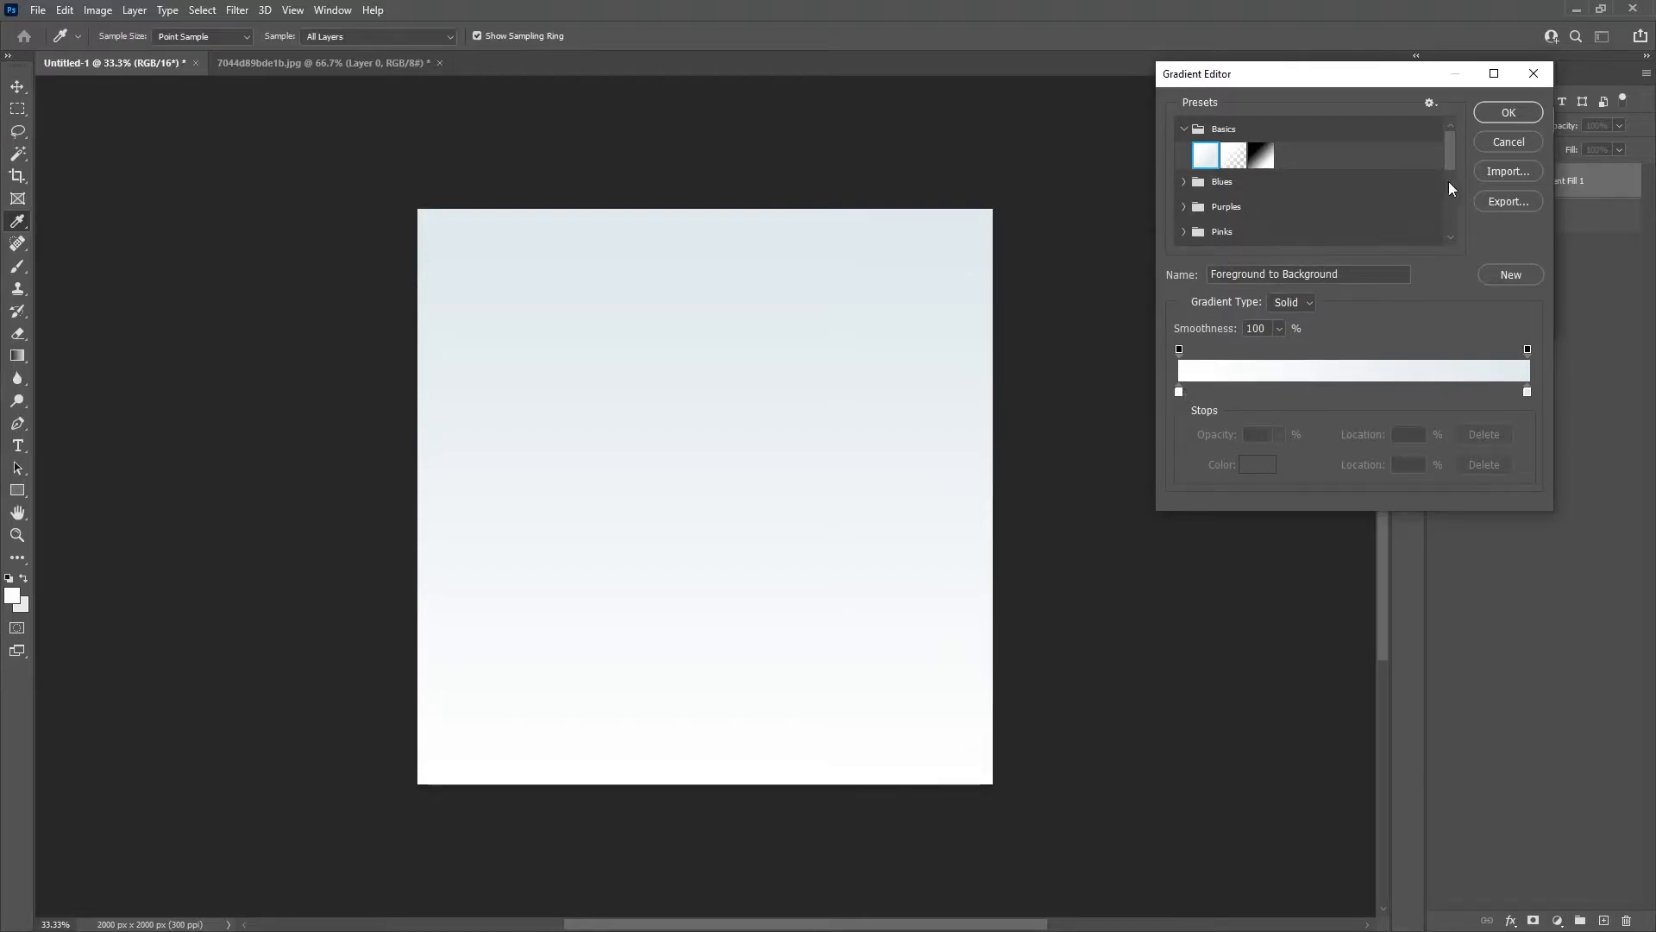
pyautogui.click(1507, 115)
pyautogui.click(1501, 153)
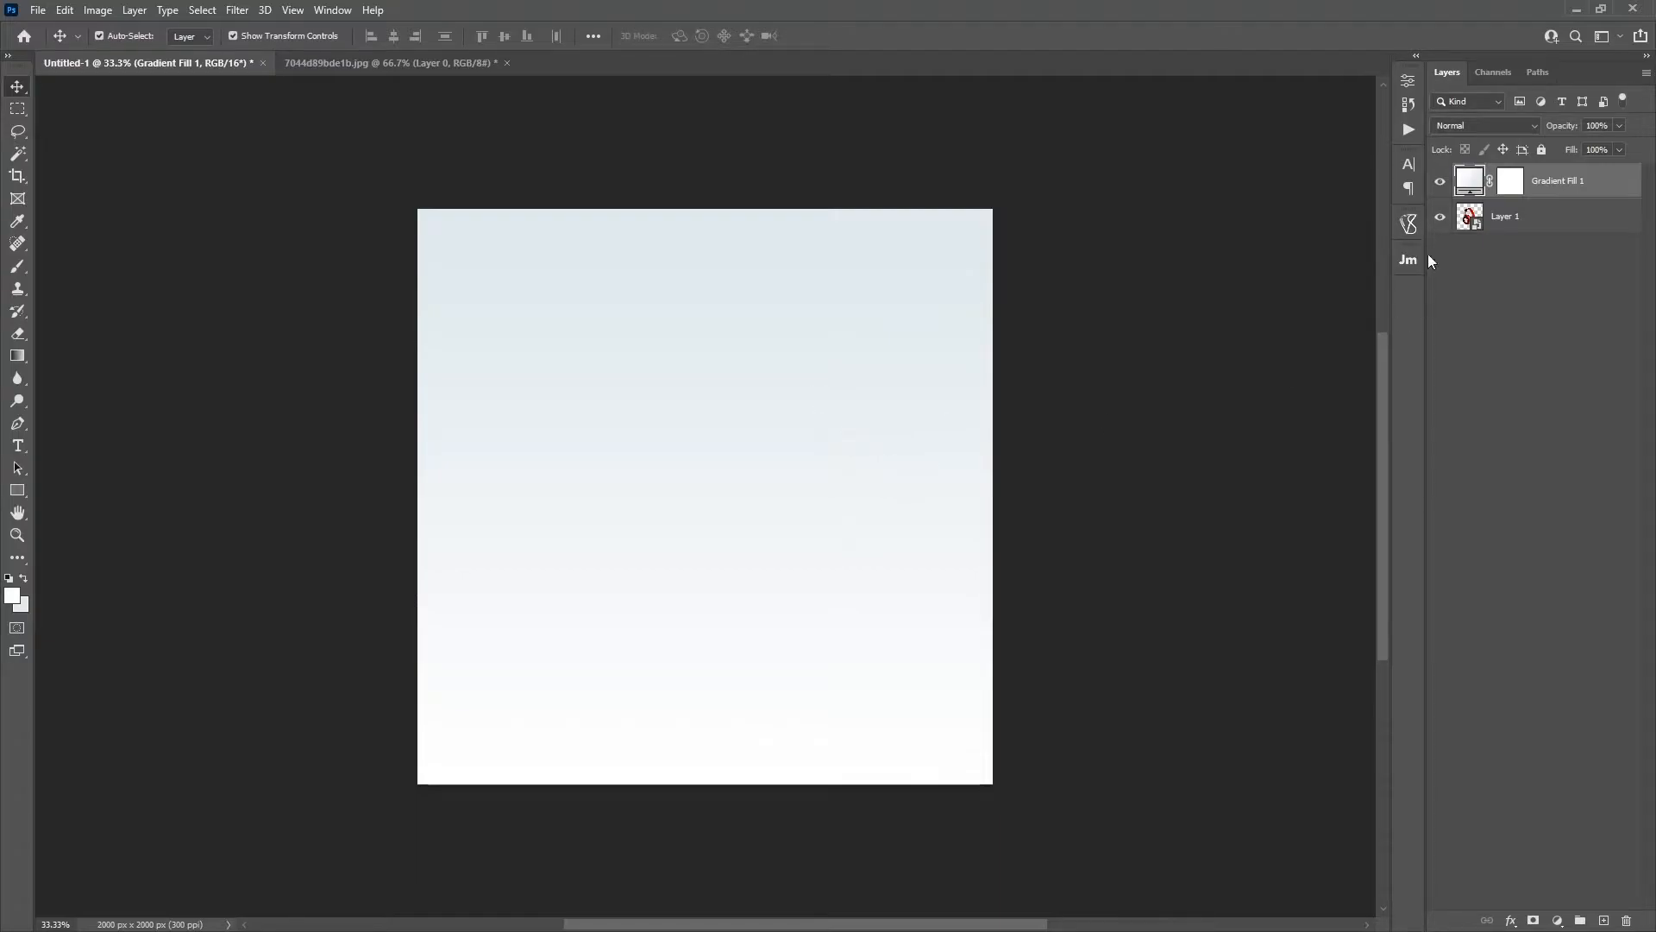
pyautogui.moveTo(1592, 175); pyautogui.dragTo(1582, 256)
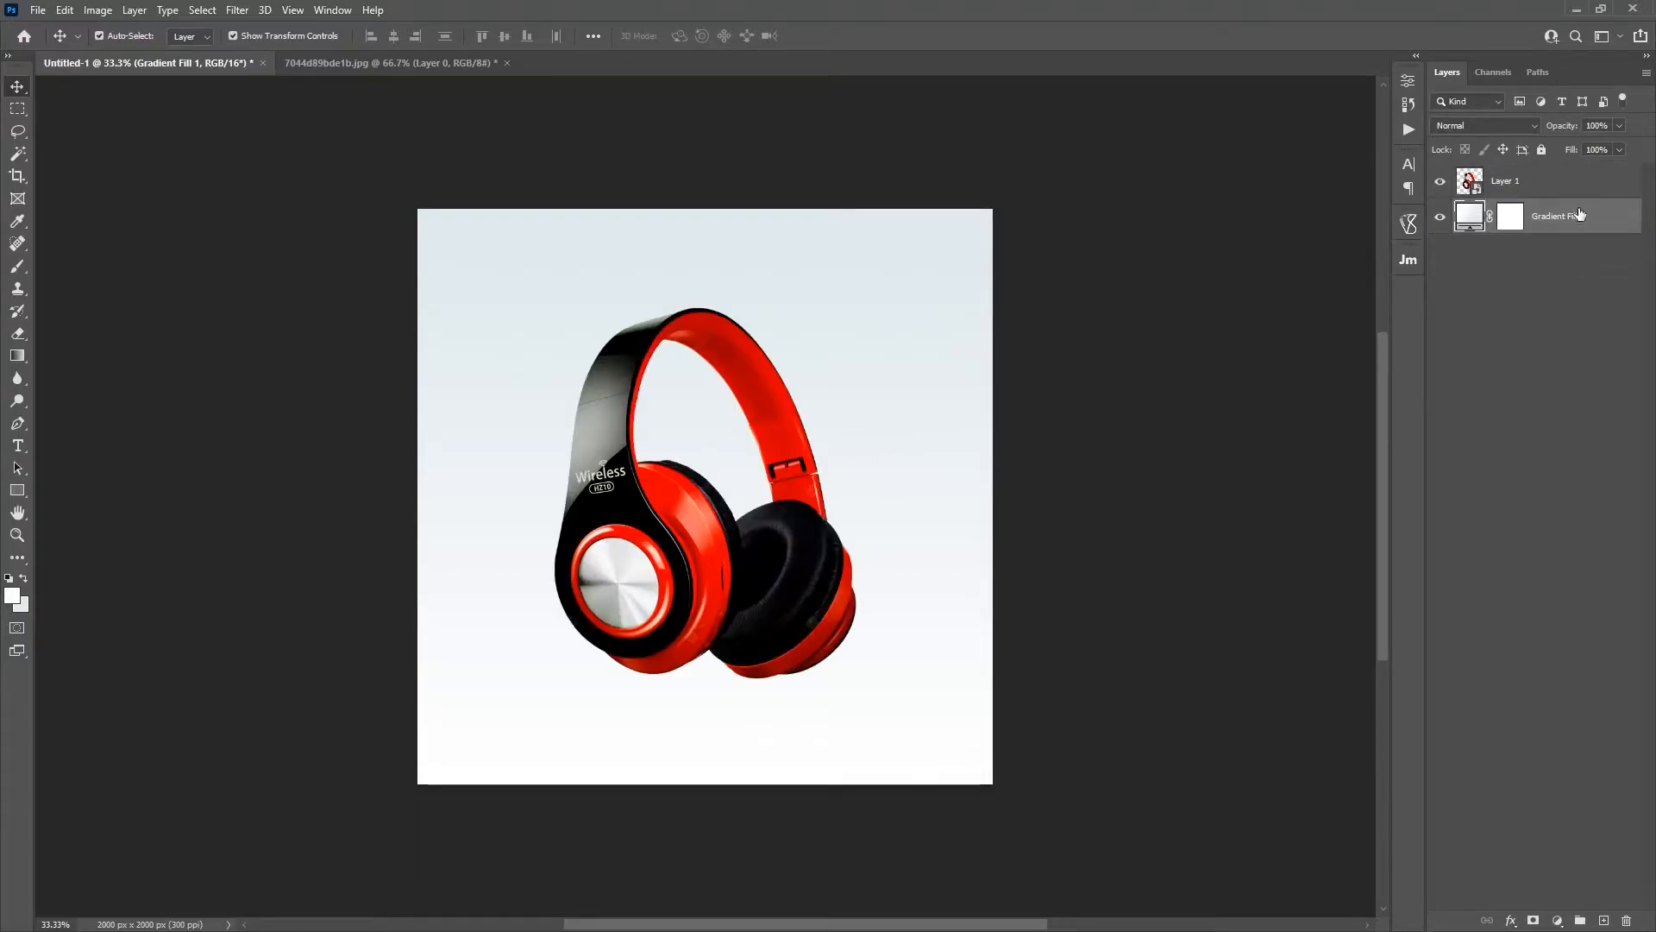
# Step: Change the gradient fill's starting color stop to dark red #9d0603, sampling the headphones' red as a base
pyautogui.doubleClick(1466, 218)
pyautogui.click(1363, 153)
pyautogui.click(1178, 392)
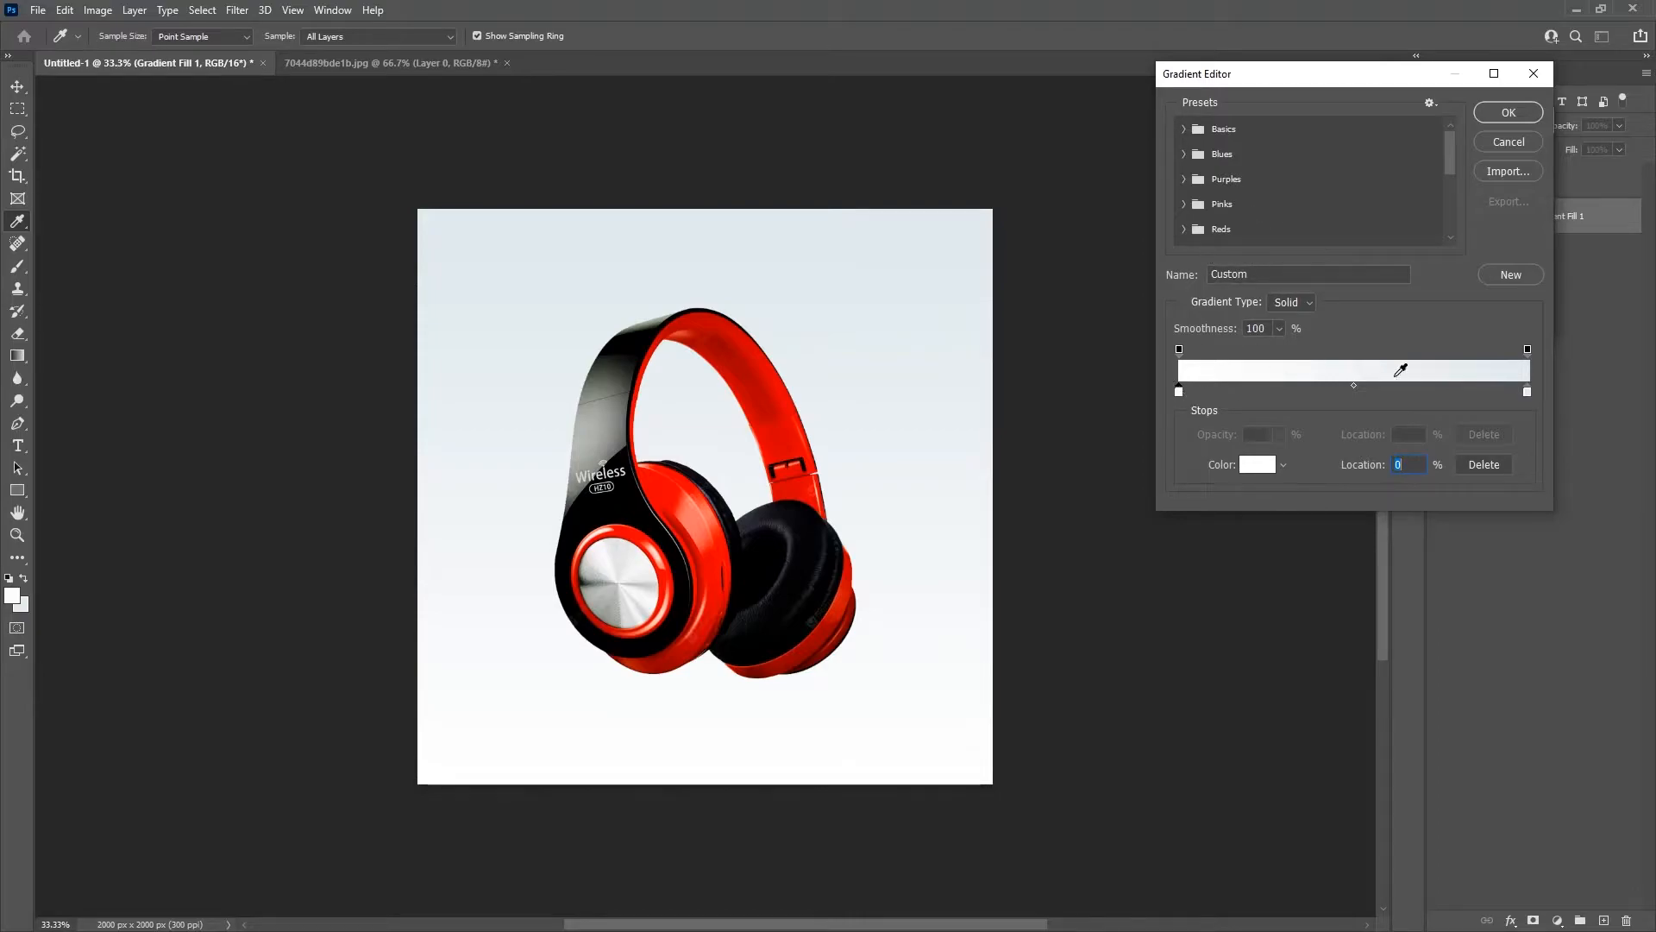
pyautogui.click(1255, 471)
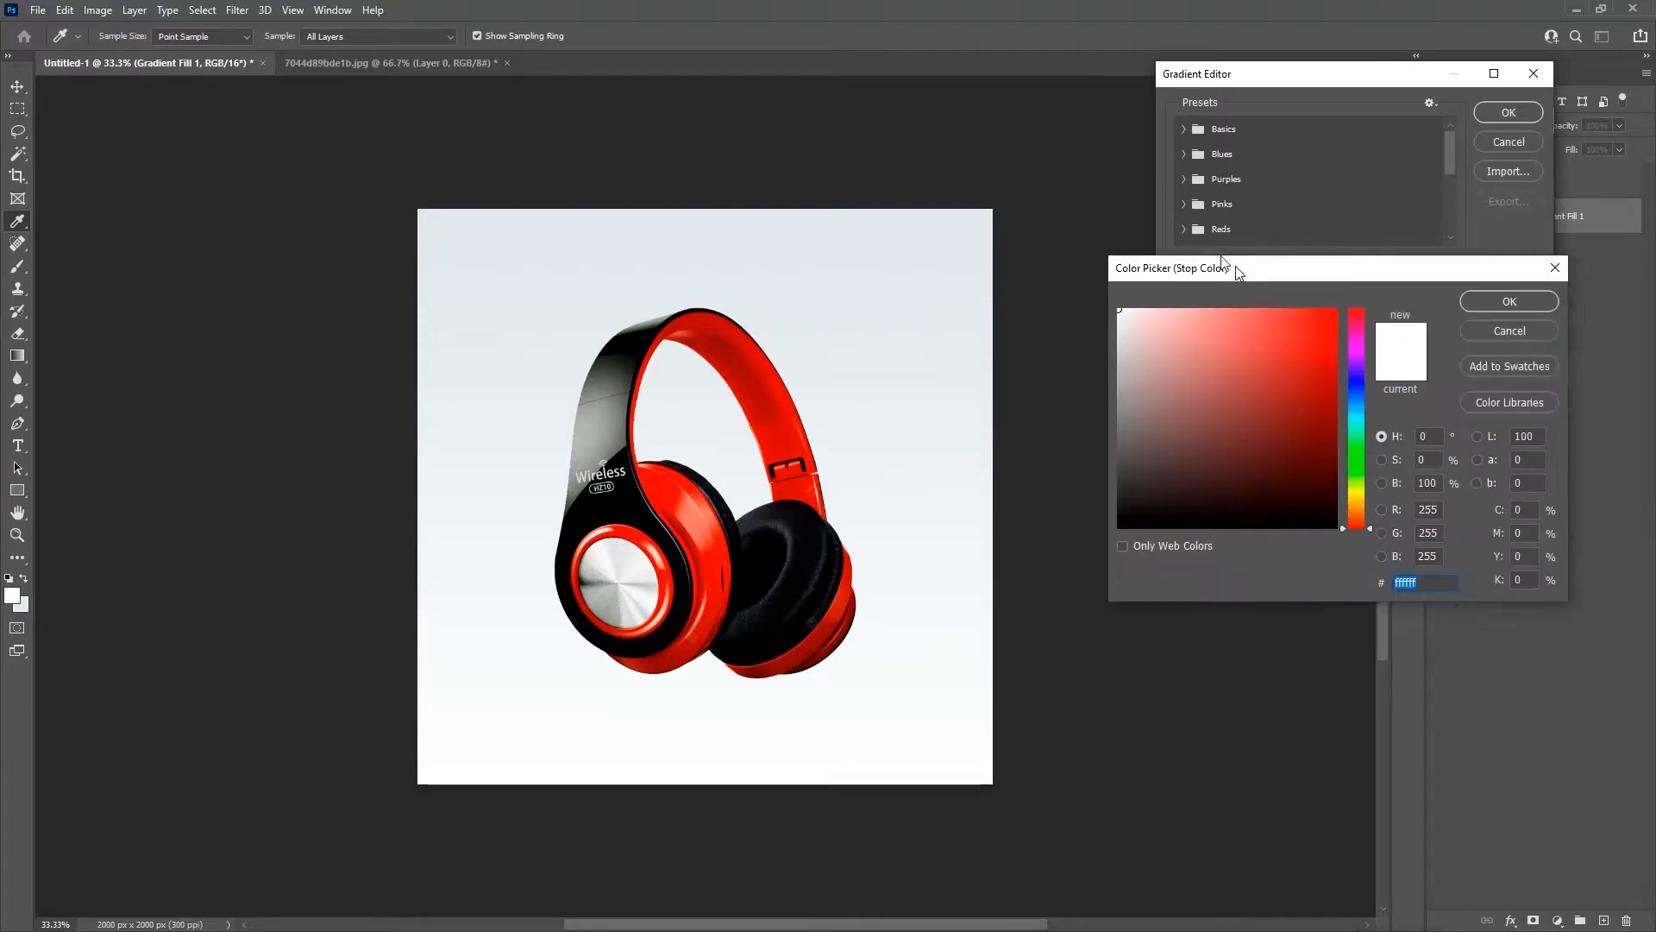
pyautogui.moveTo(1238, 270); pyautogui.dragTo(1220, 129)
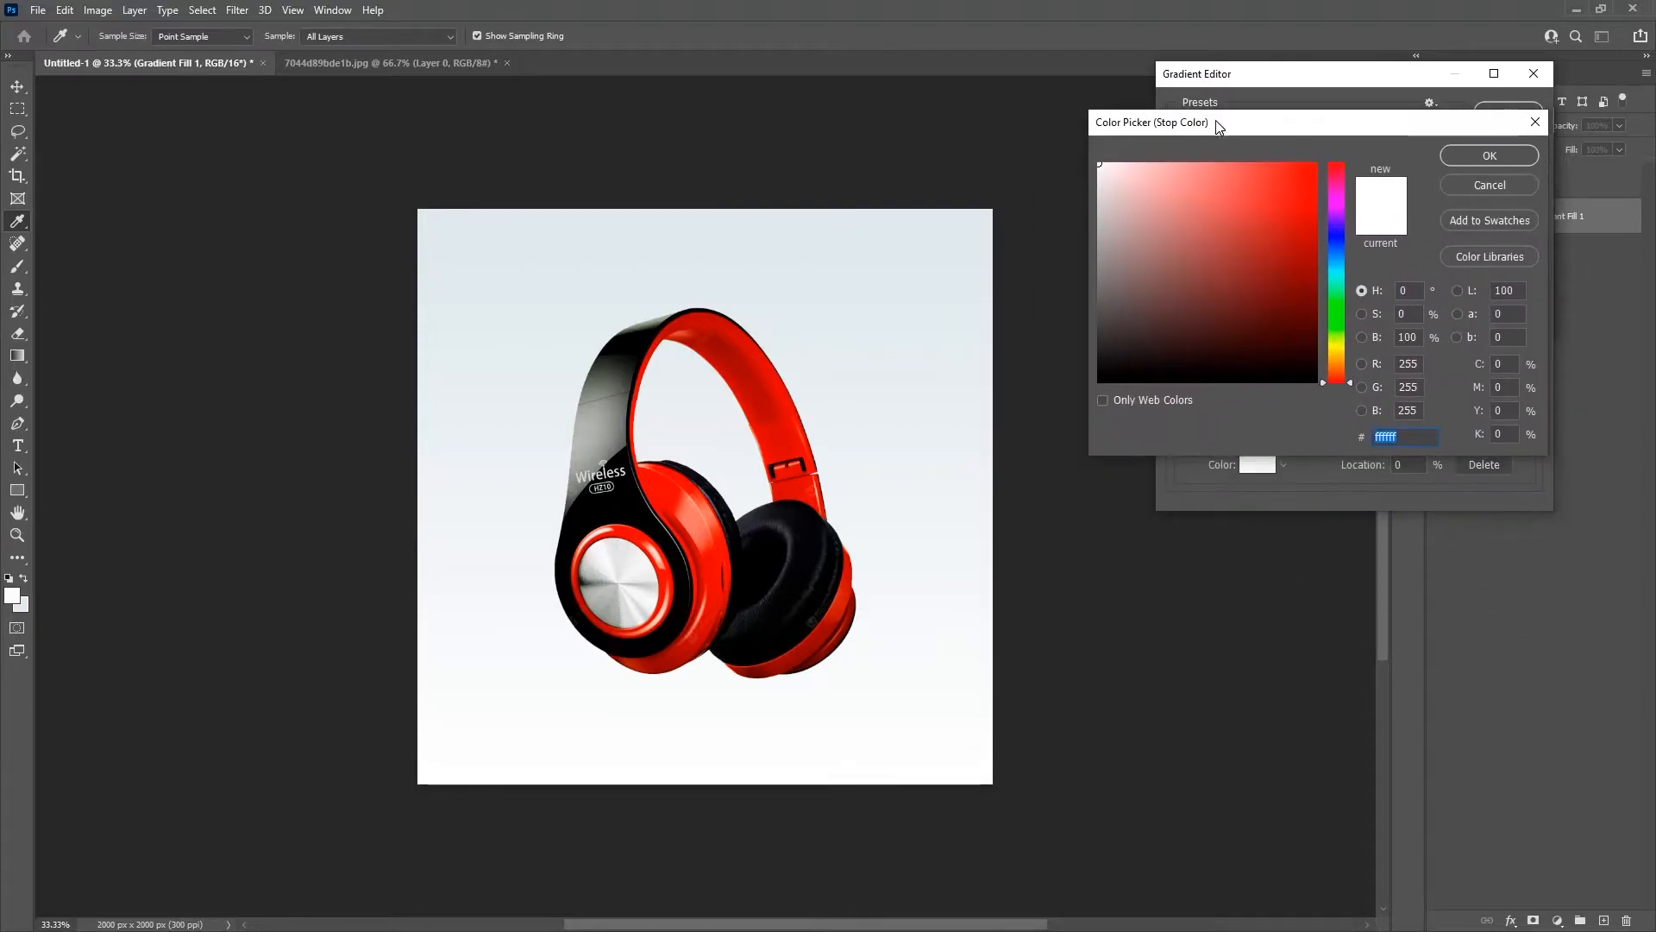
pyautogui.click(670, 490)
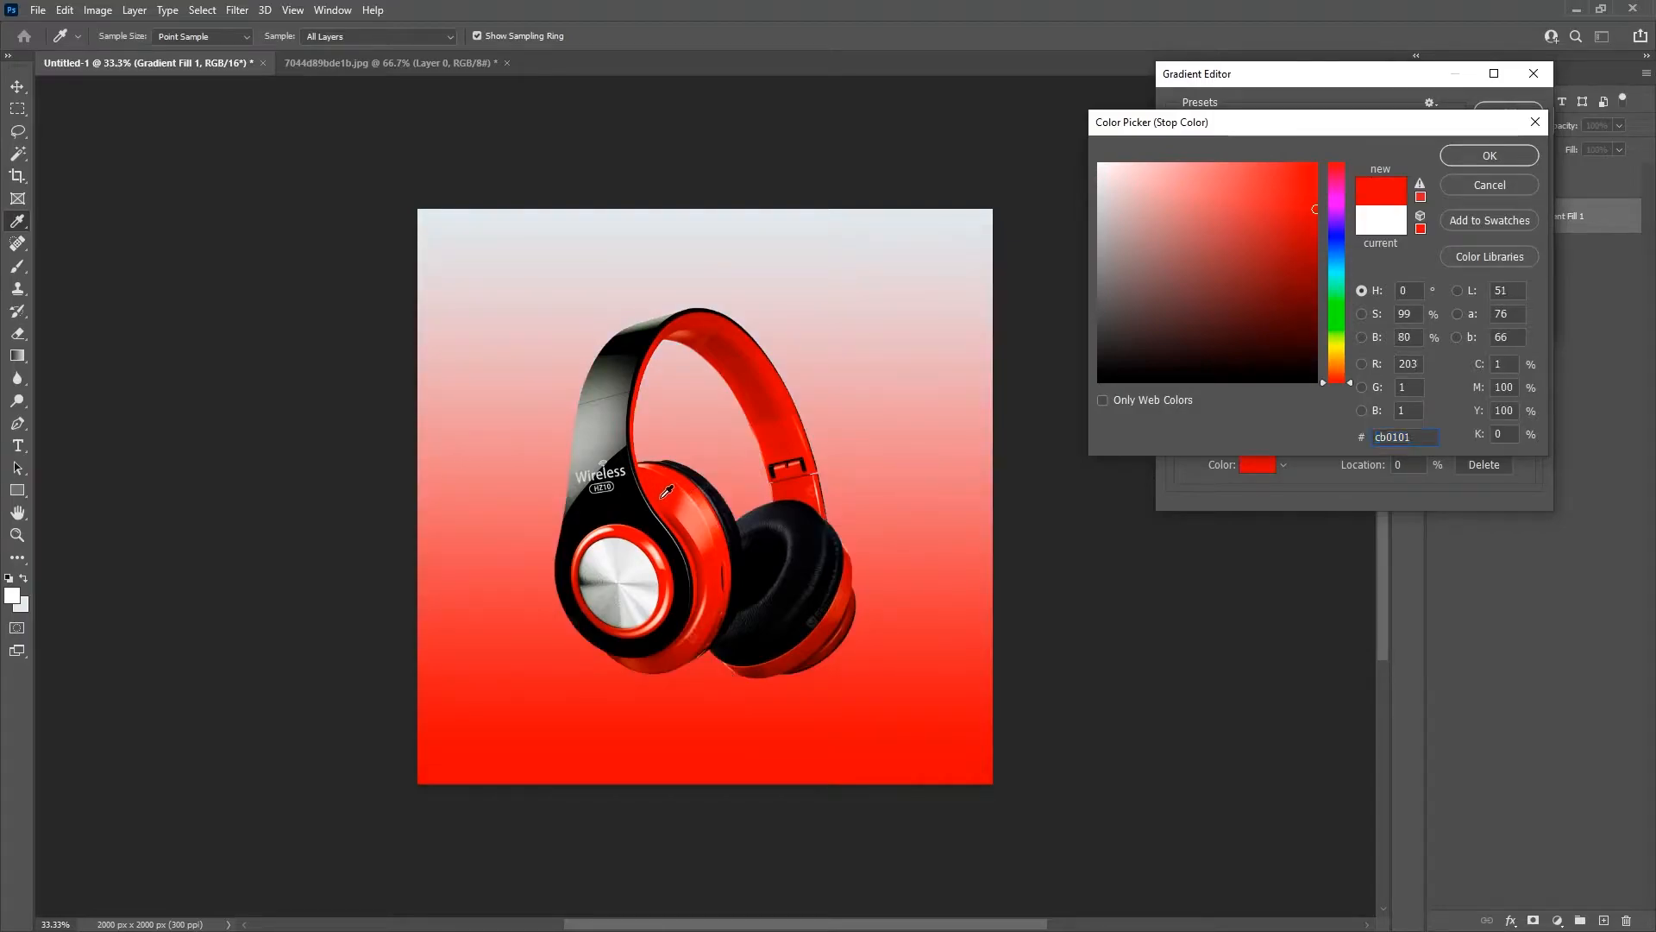
pyautogui.click(676, 520)
pyautogui.click(686, 535)
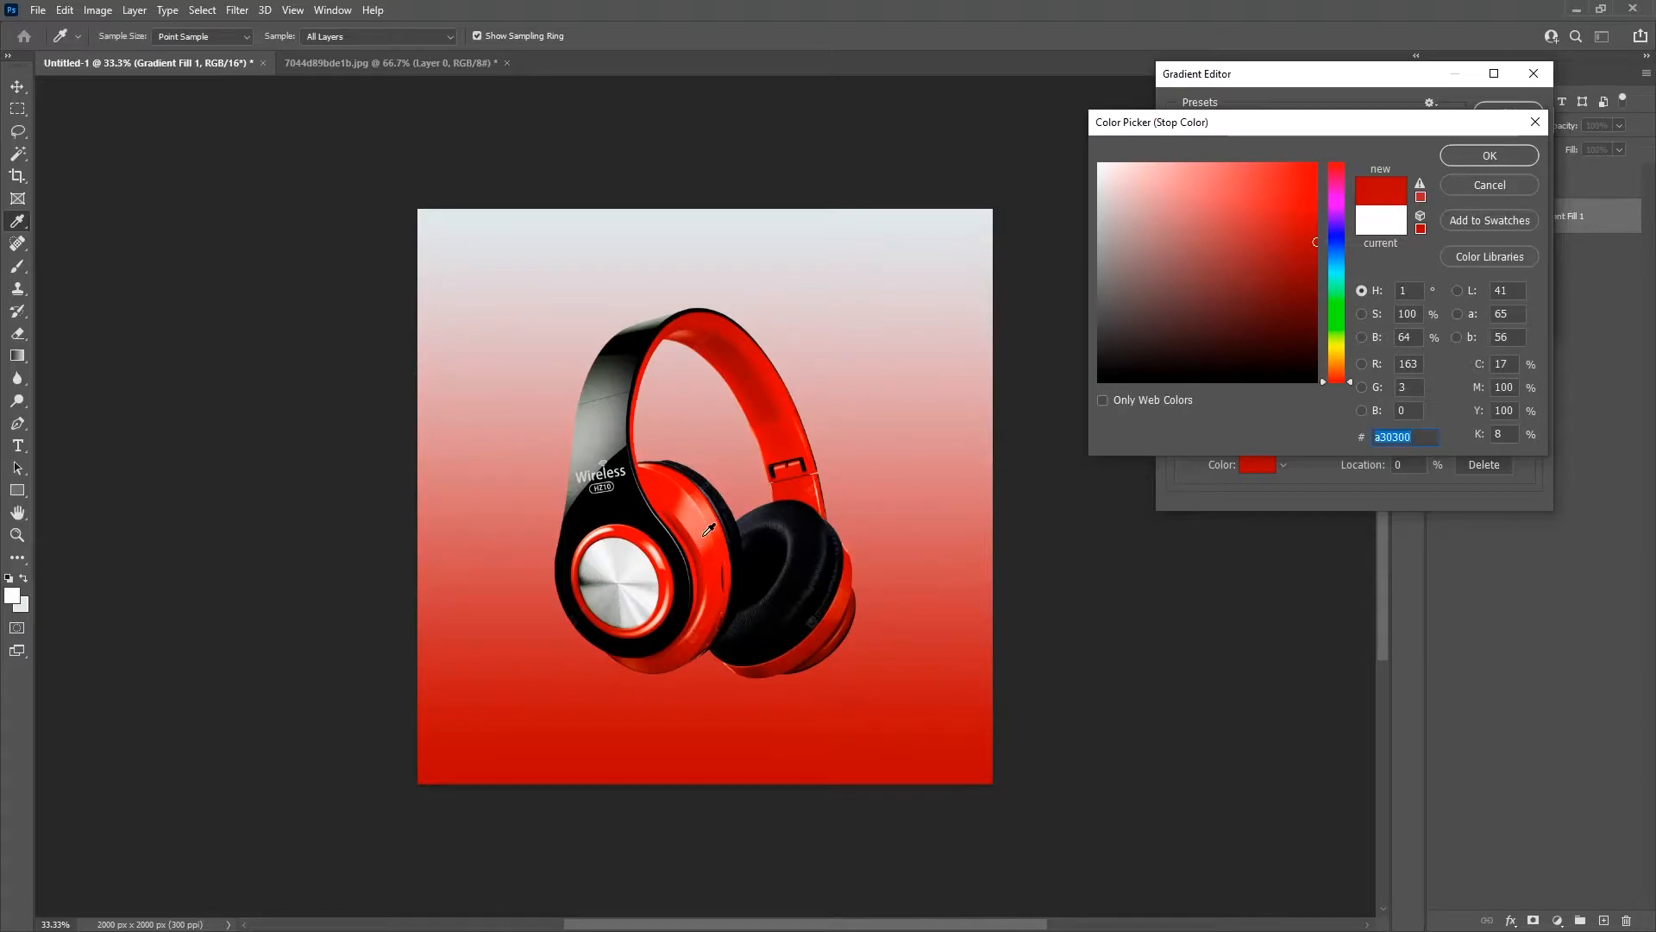
pyautogui.click(1312, 247)
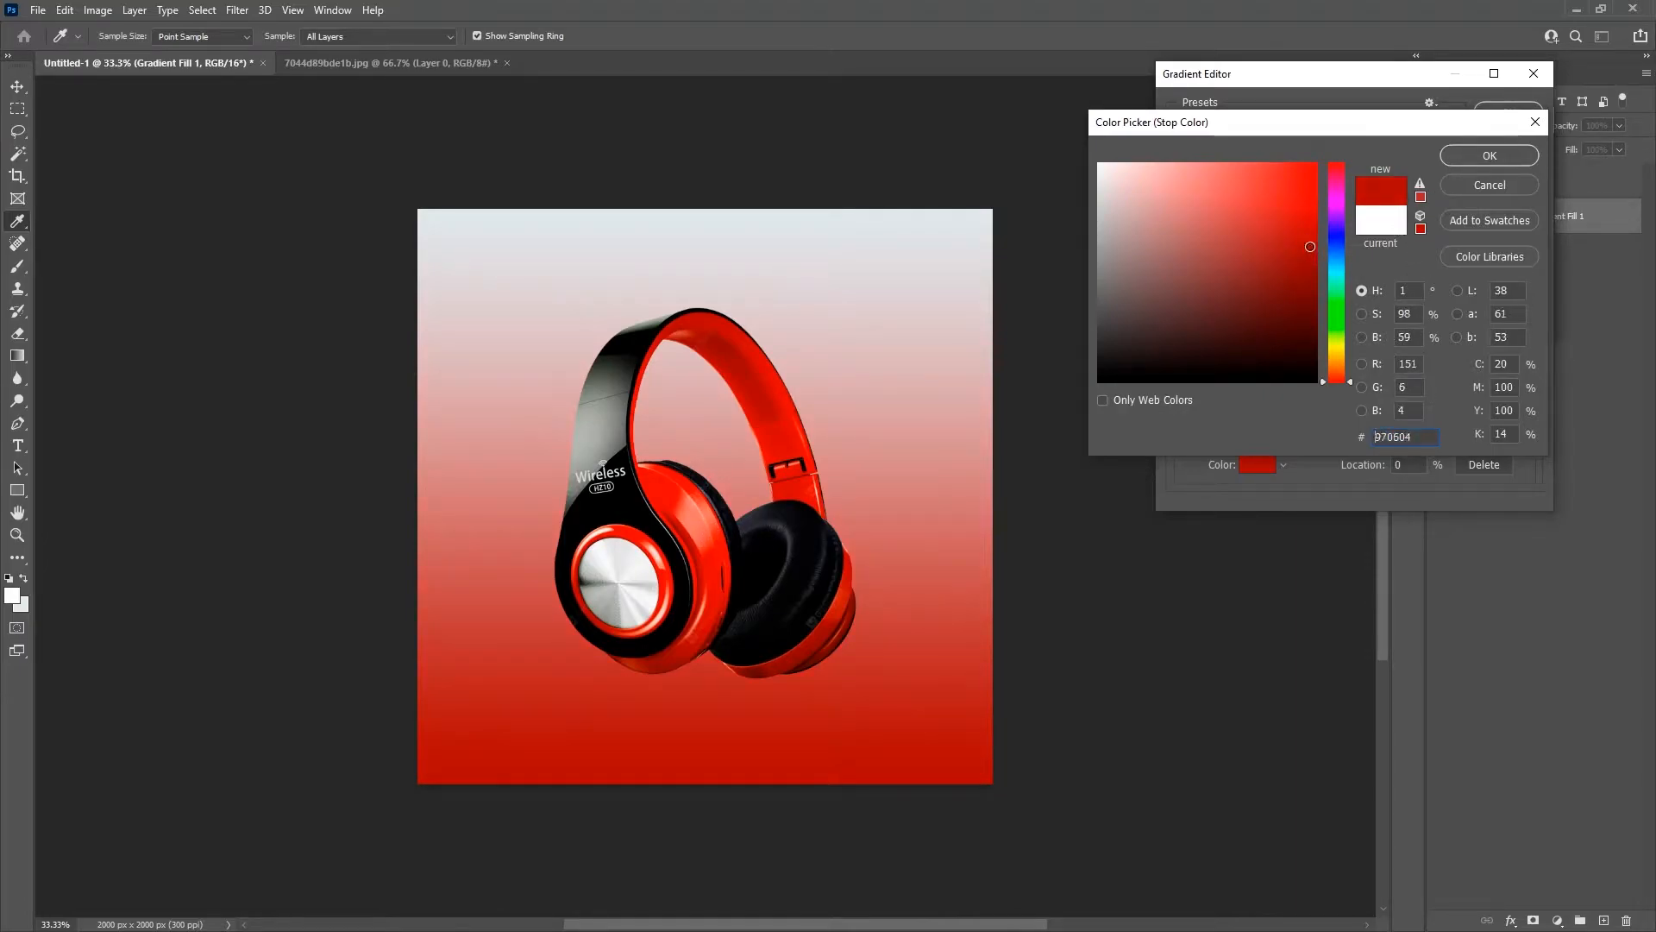
pyautogui.click(1461, 159)
# Step: Set the gradient's end color stop to bright red #e11919, based on the headband's red, and accept the gradient
pyautogui.click(1529, 390)
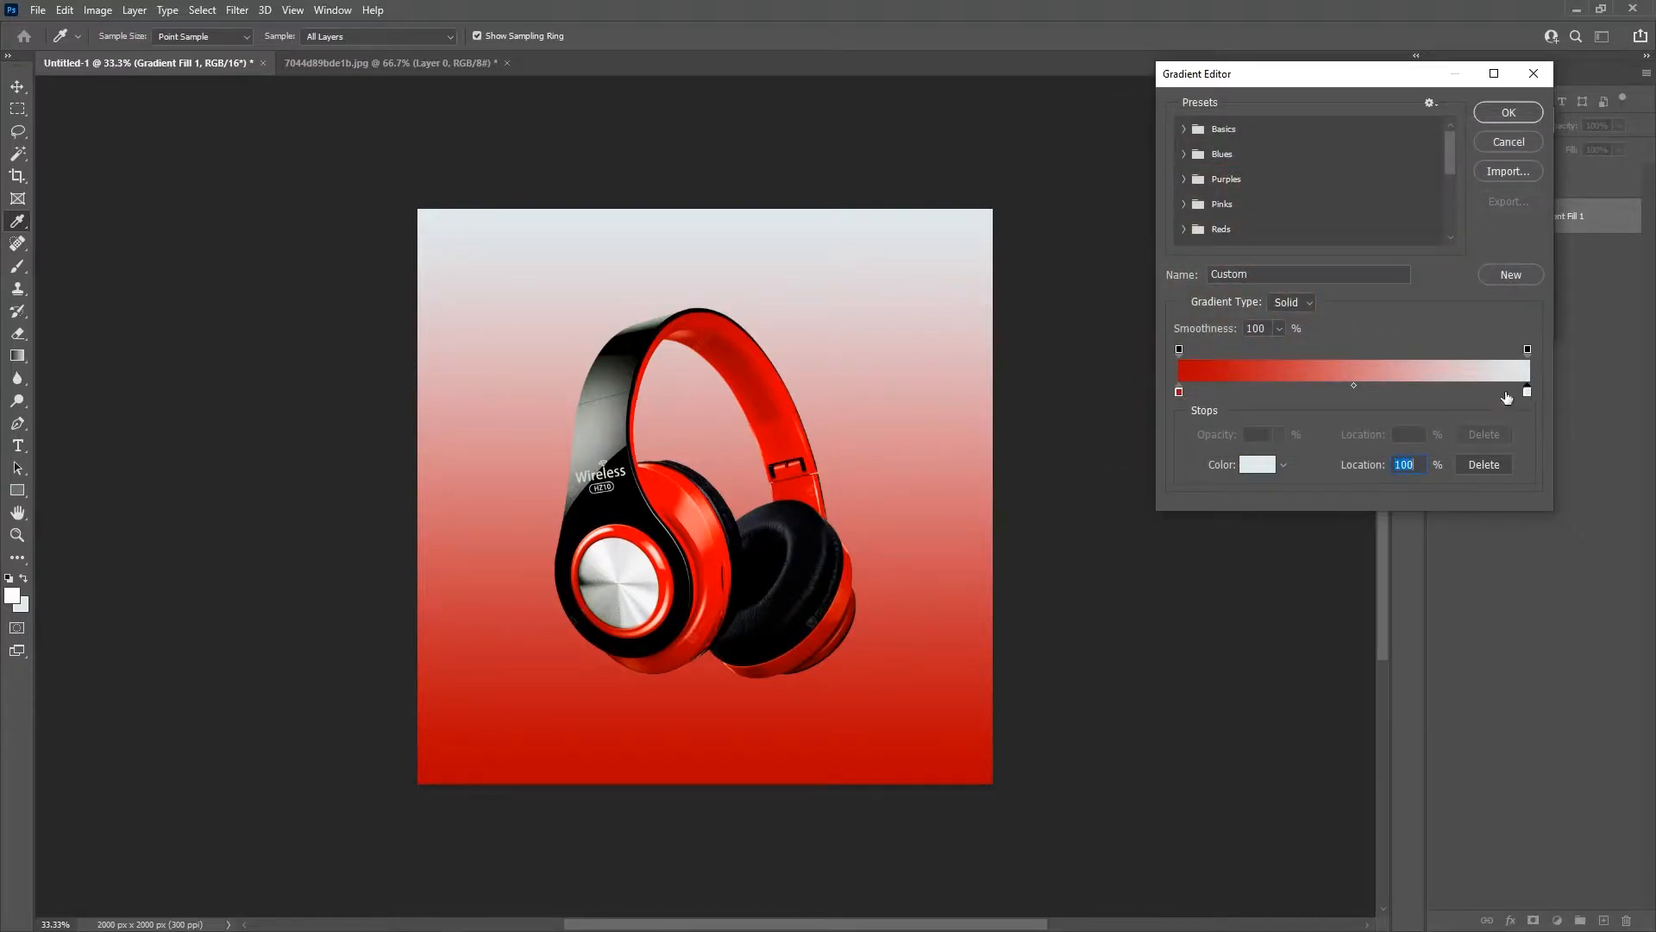
pyautogui.click(1261, 464)
pyautogui.click(782, 371)
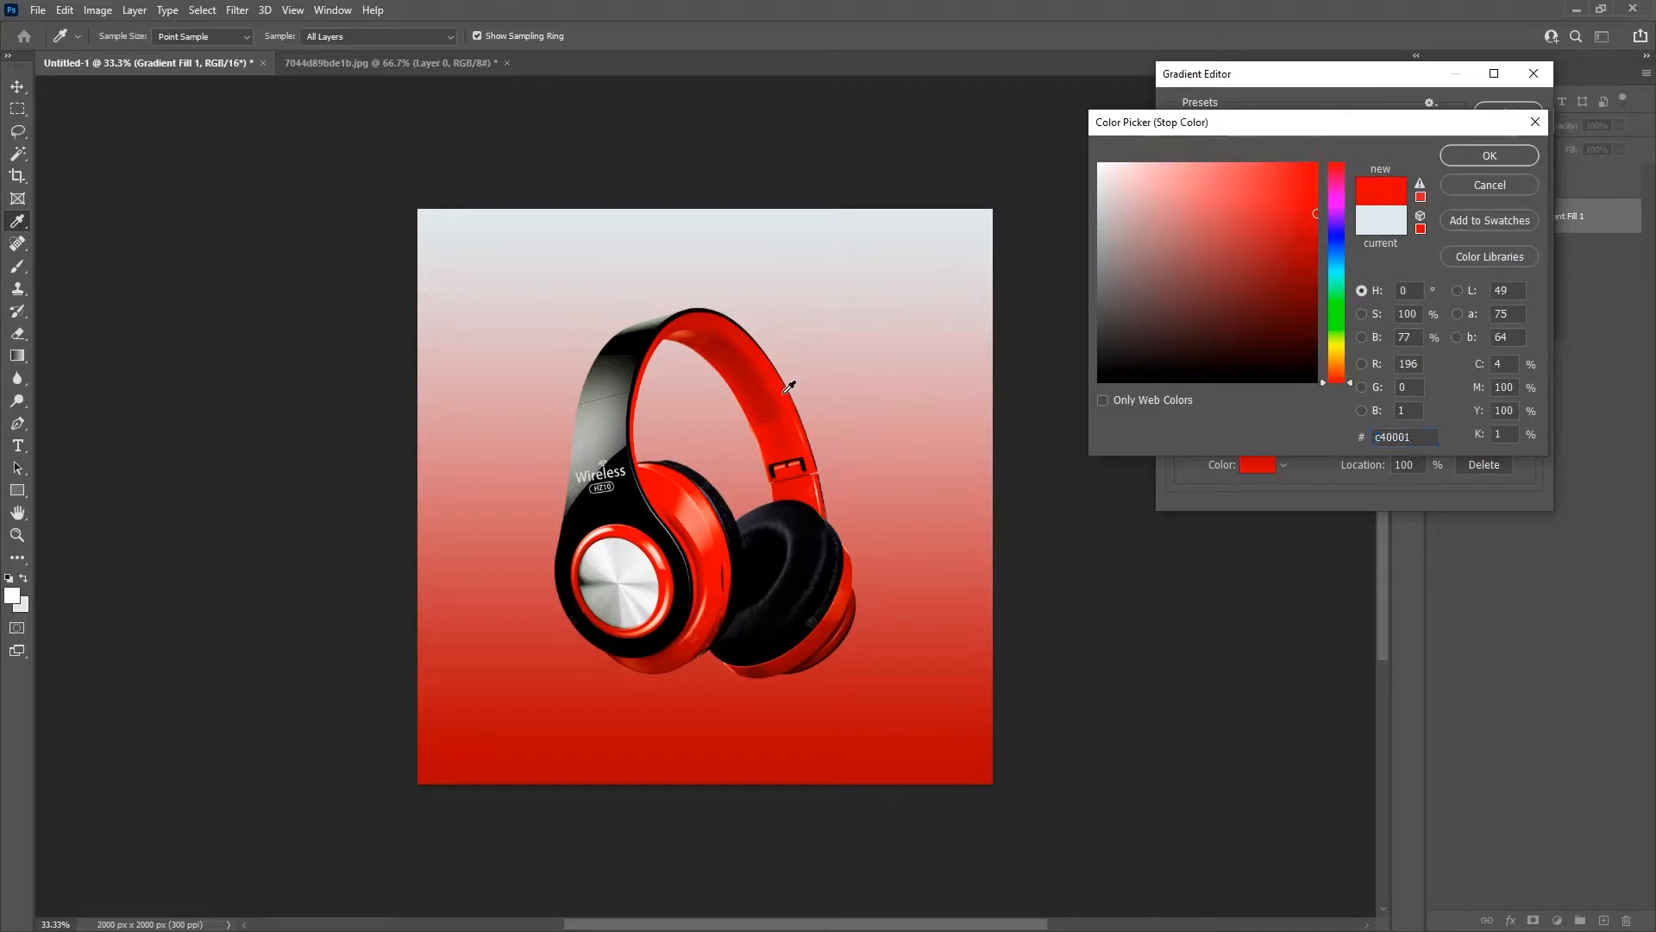
pyautogui.click(770, 355)
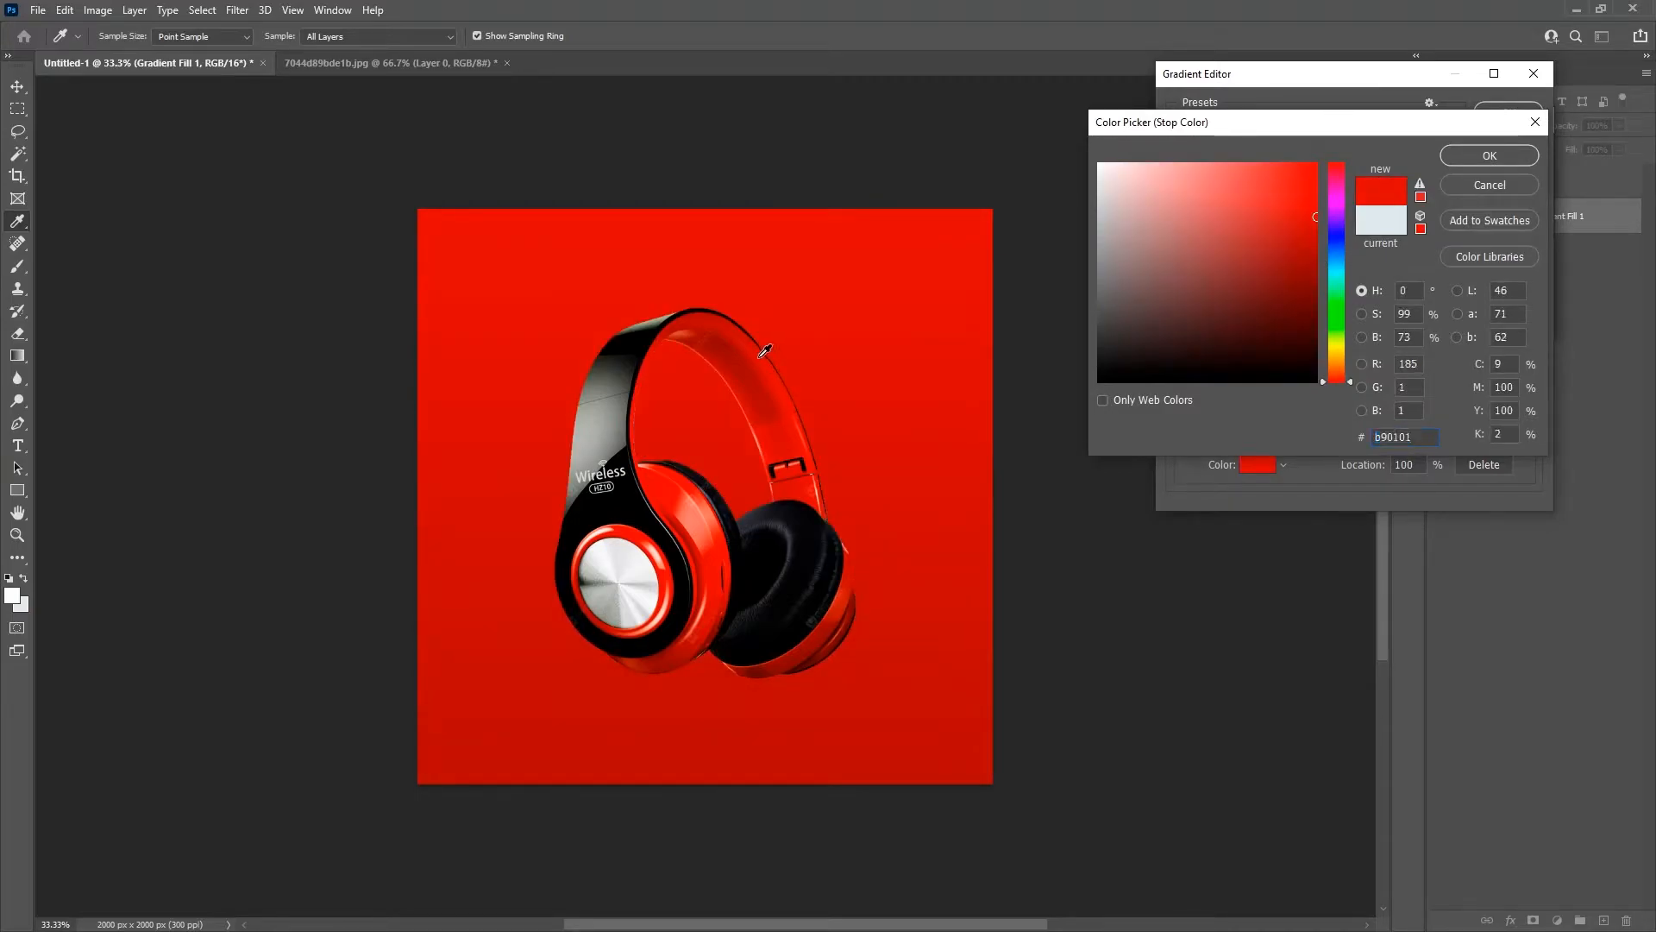
pyautogui.click(1289, 189)
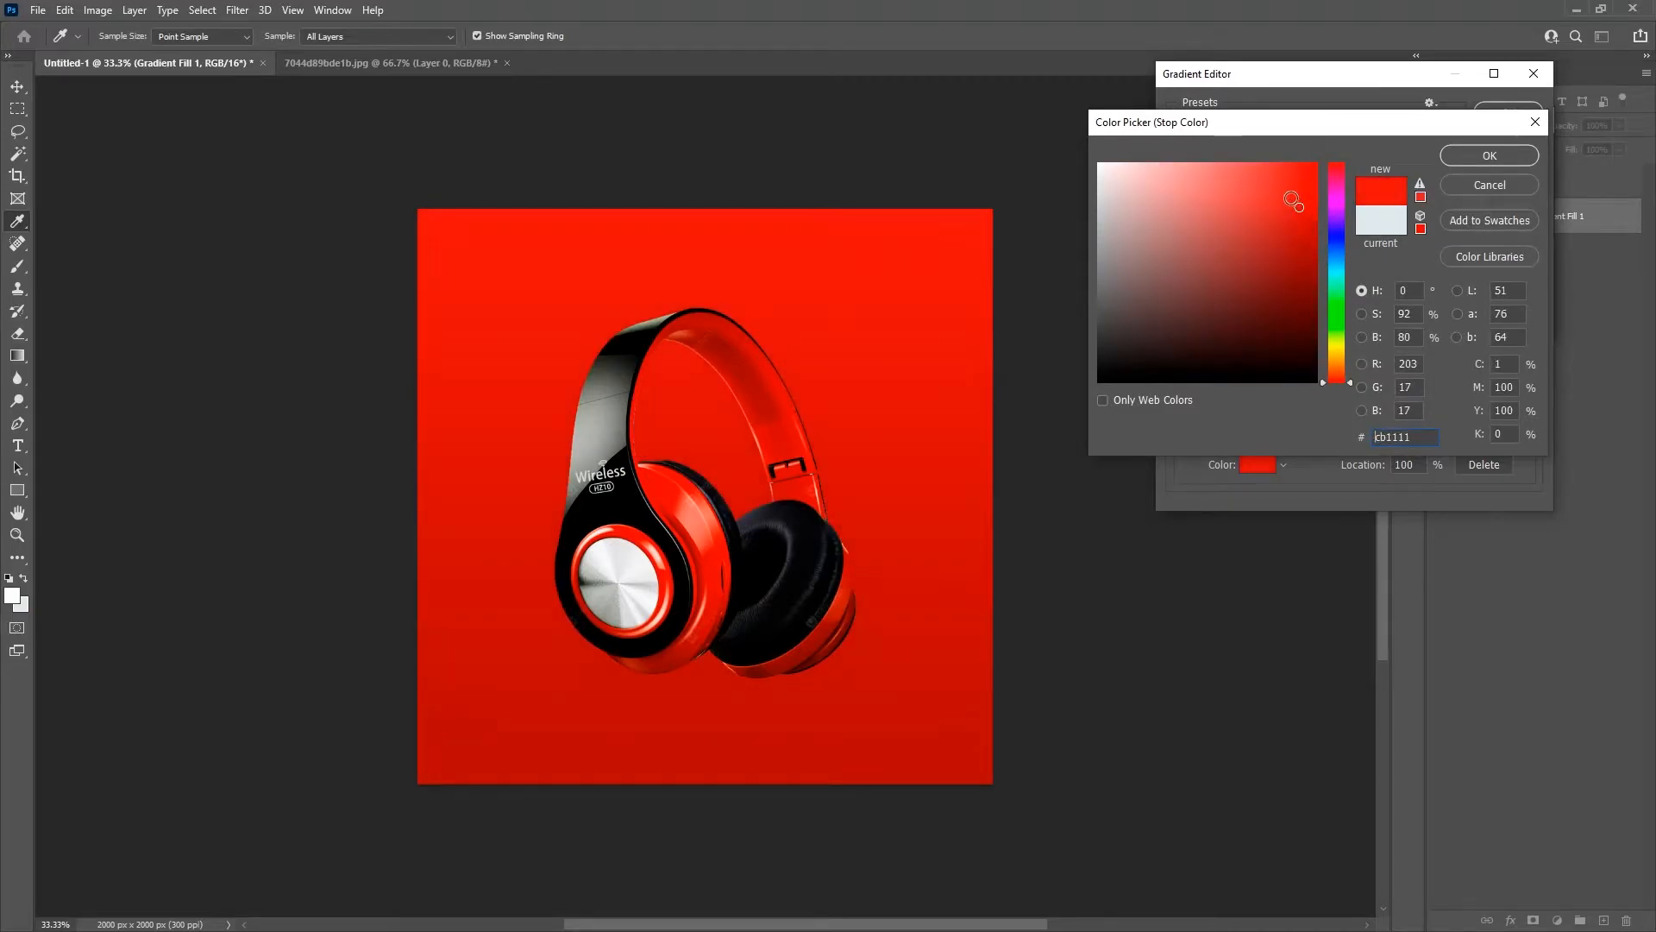
pyautogui.click(1293, 188)
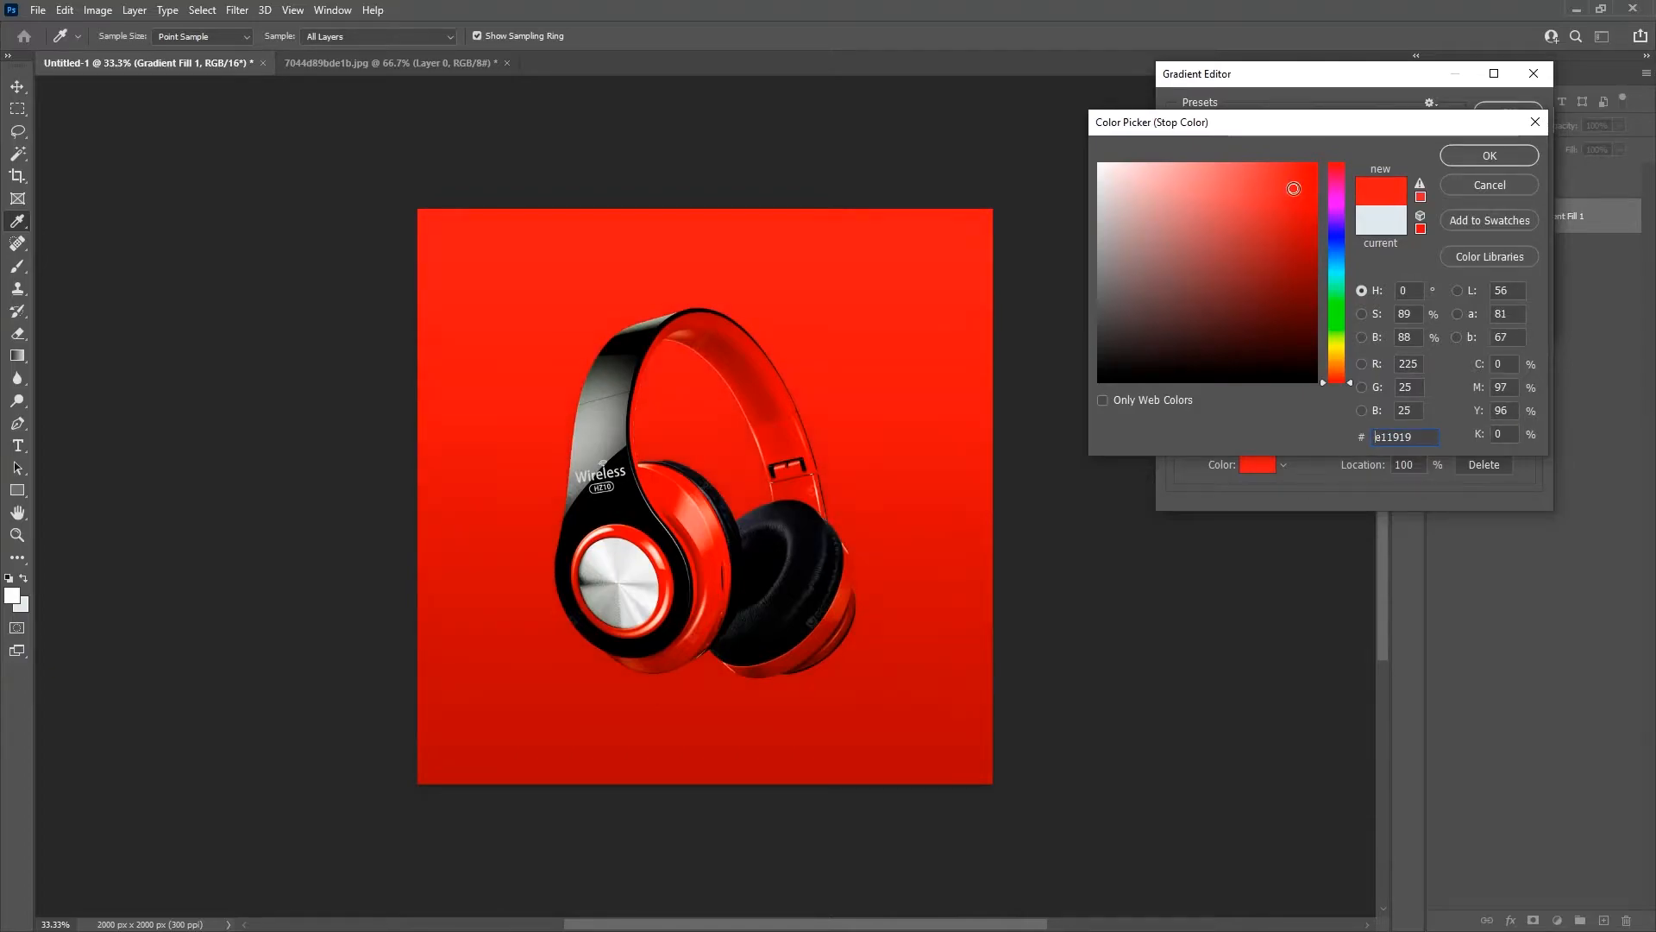
pyautogui.click(1472, 157)
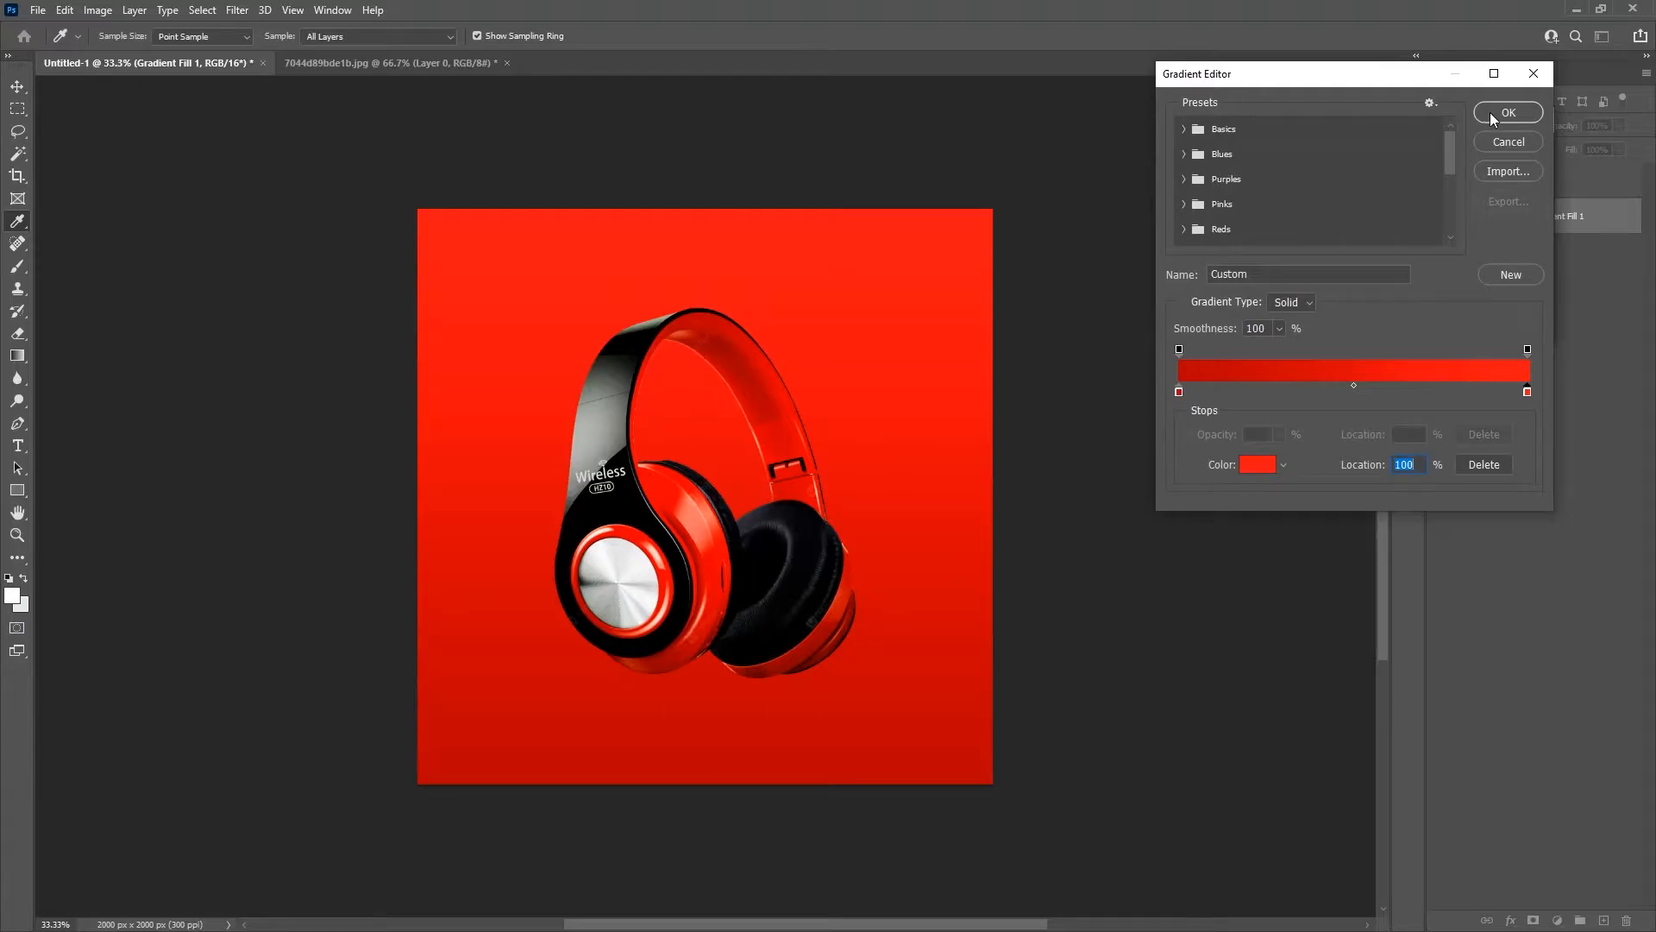
pyautogui.click(1493, 115)
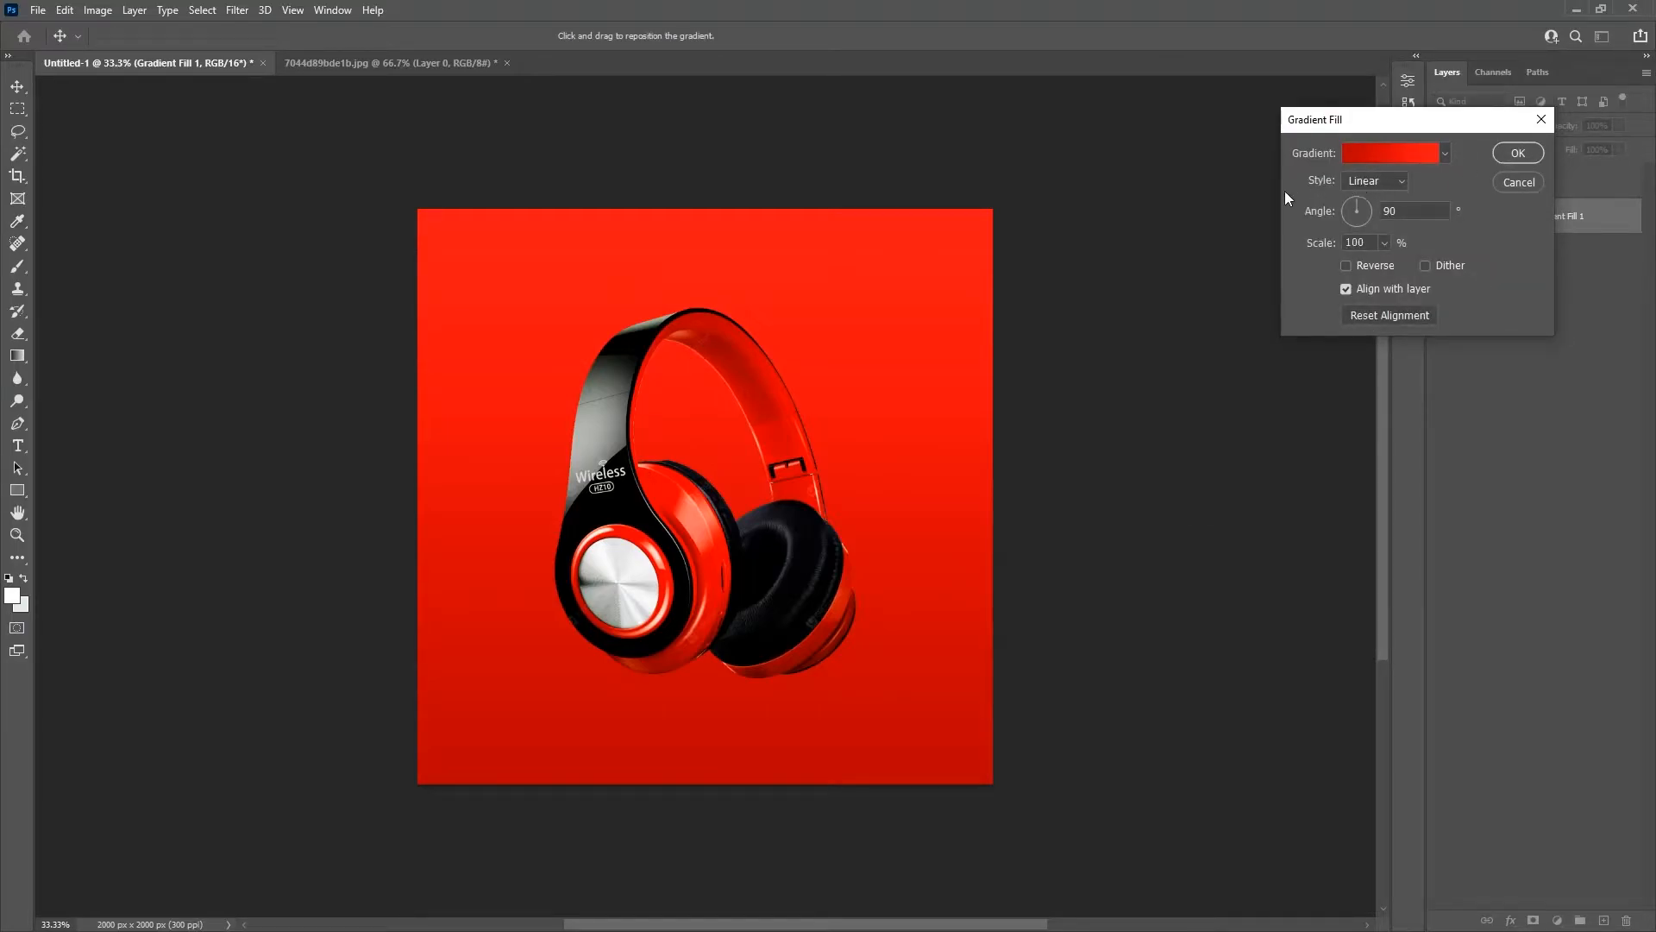
# Step: Make the gradient fill Radial and reversed, with its scale set to 200%
pyautogui.click(1372, 182)
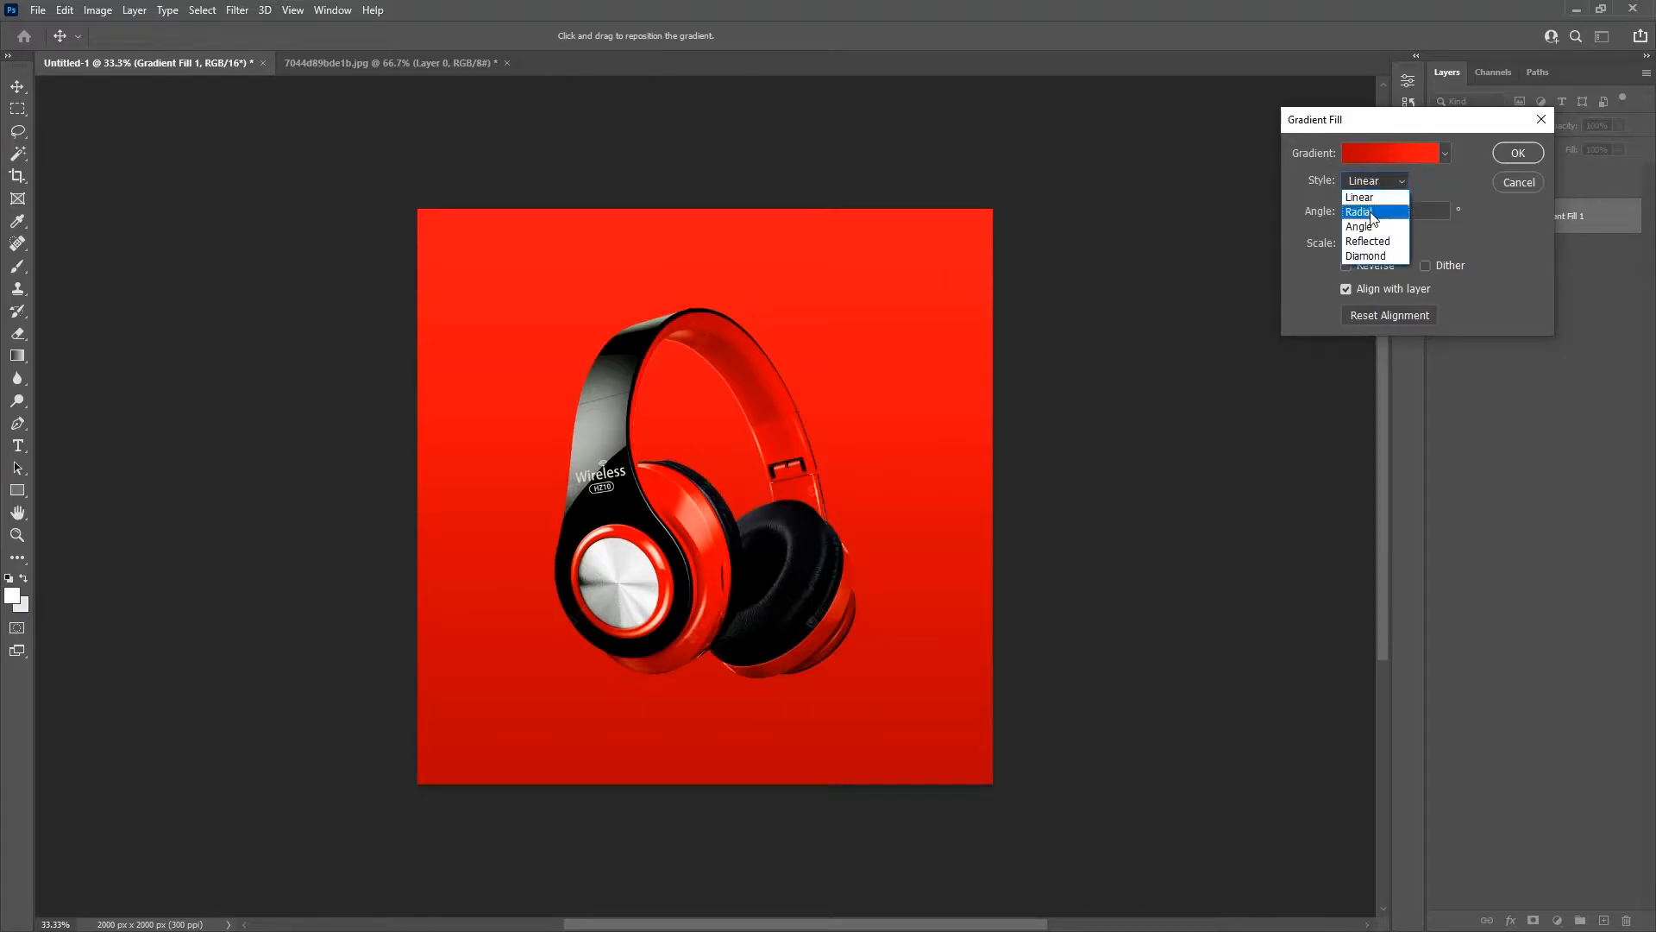
pyautogui.click(1367, 220)
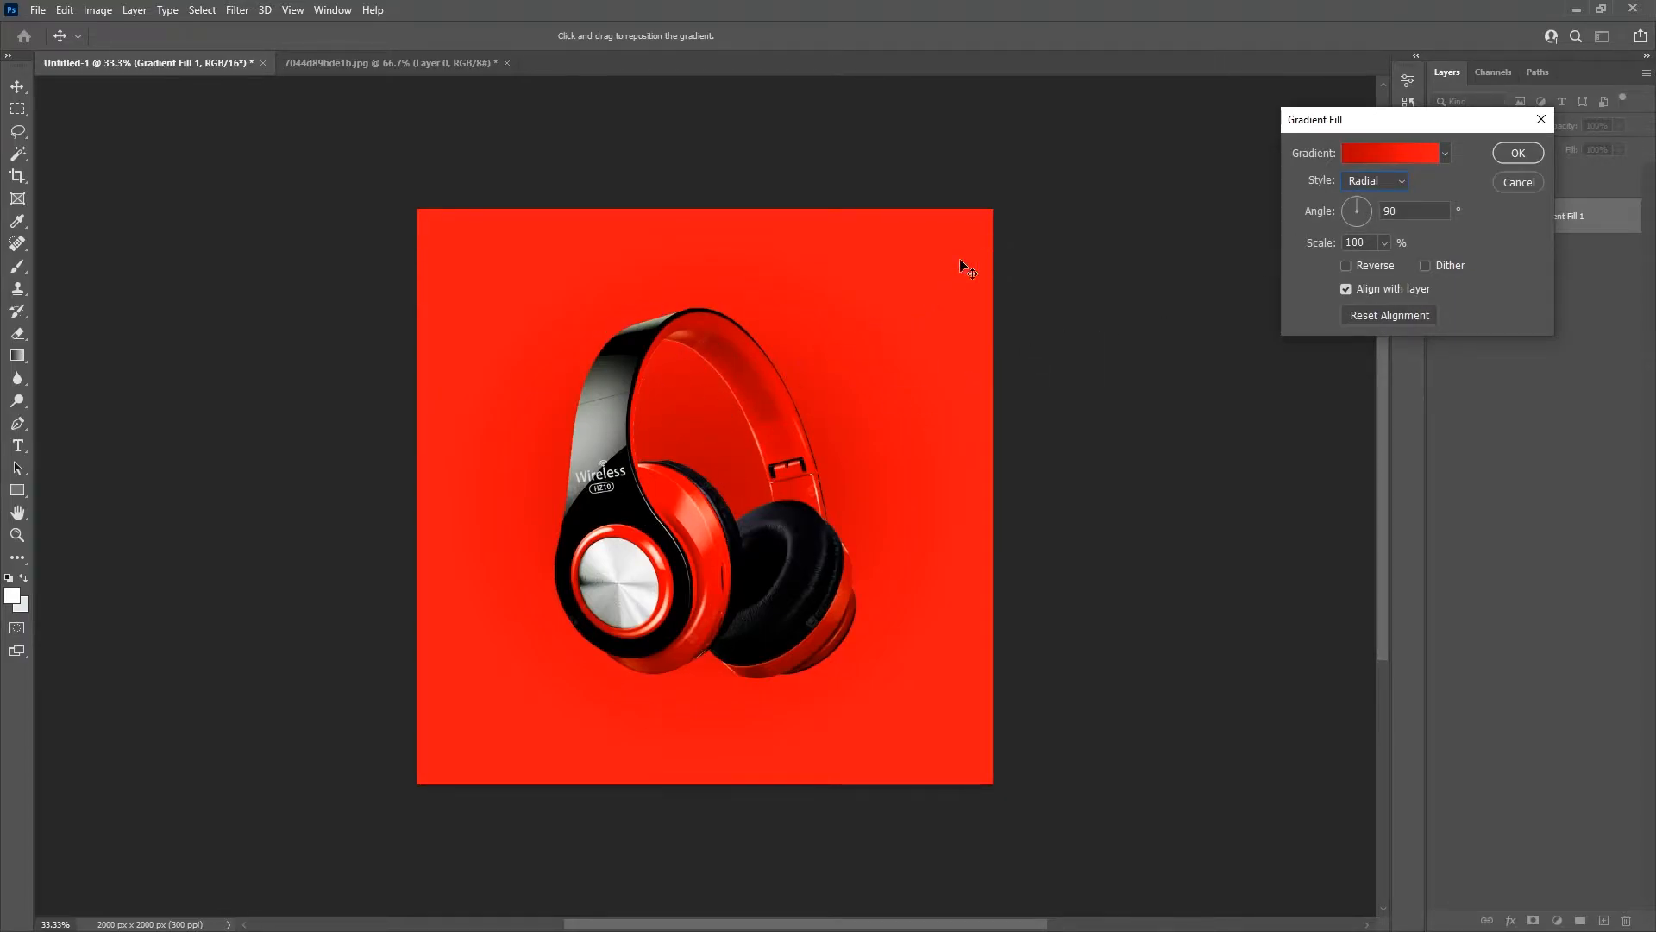
pyautogui.click(1345, 267)
pyautogui.moveTo(700, 433)
pyautogui.mouseDown()
pyautogui.moveTo(739, 403)
pyautogui.moveTo(705, 405)
pyautogui.moveTo(703, 431)
pyautogui.mouseUp()
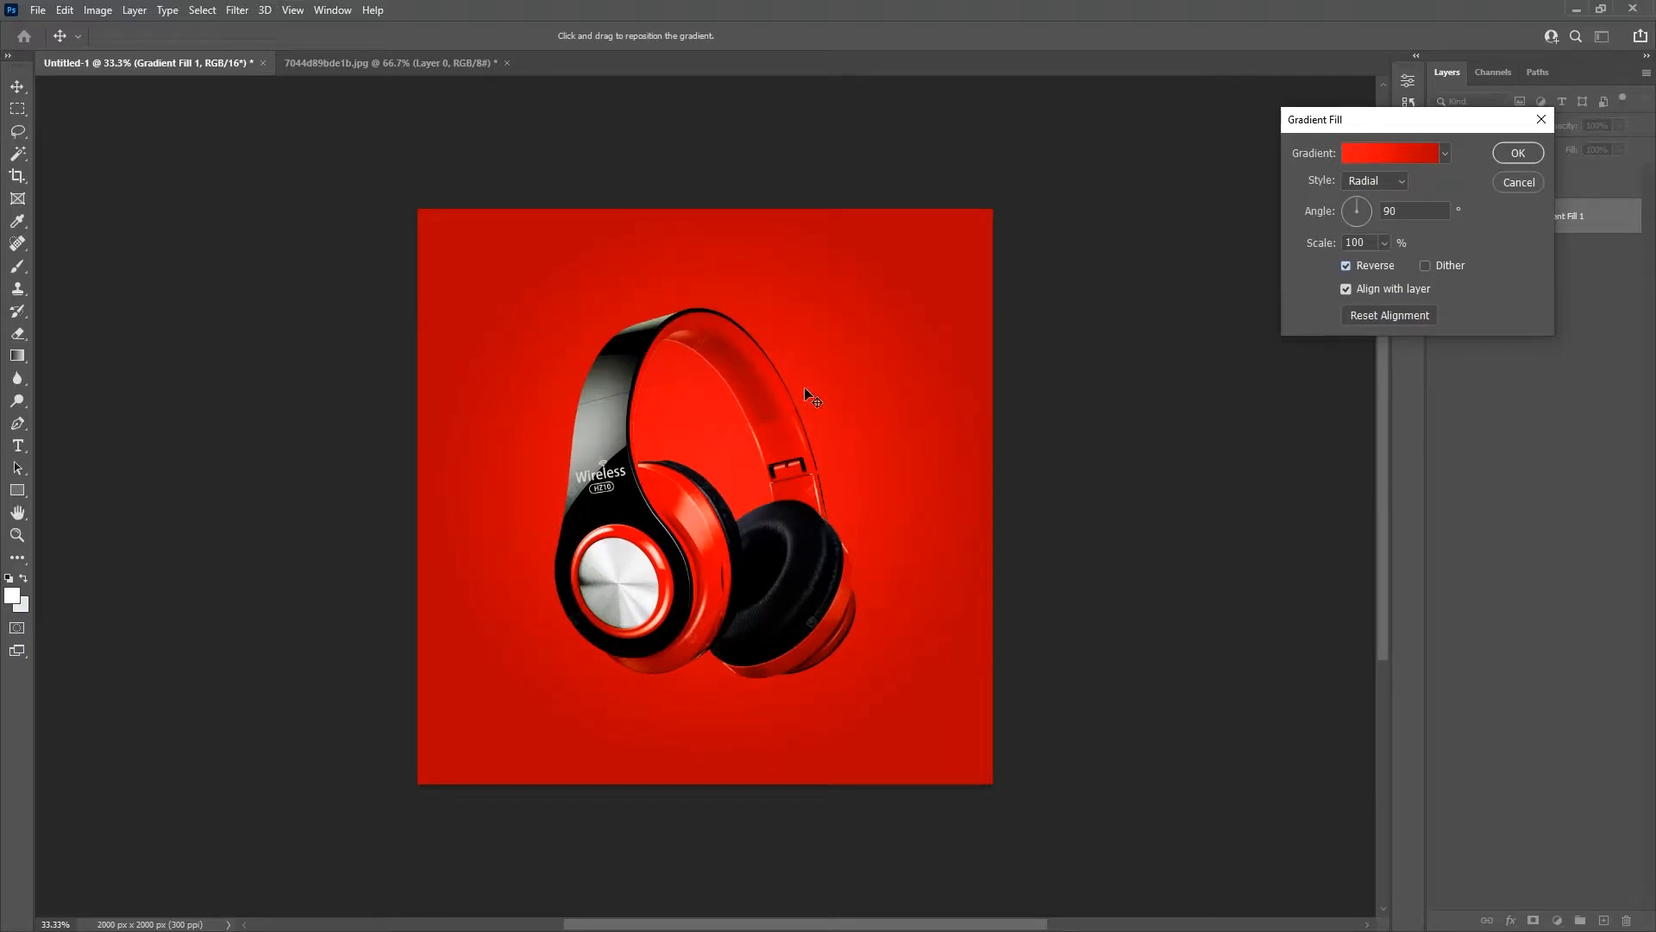
pyautogui.click(1386, 243)
pyautogui.moveTo(1391, 265)
pyautogui.mouseDown()
pyautogui.moveTo(1416, 263)
pyautogui.moveTo(1393, 266)
pyautogui.mouseUp()
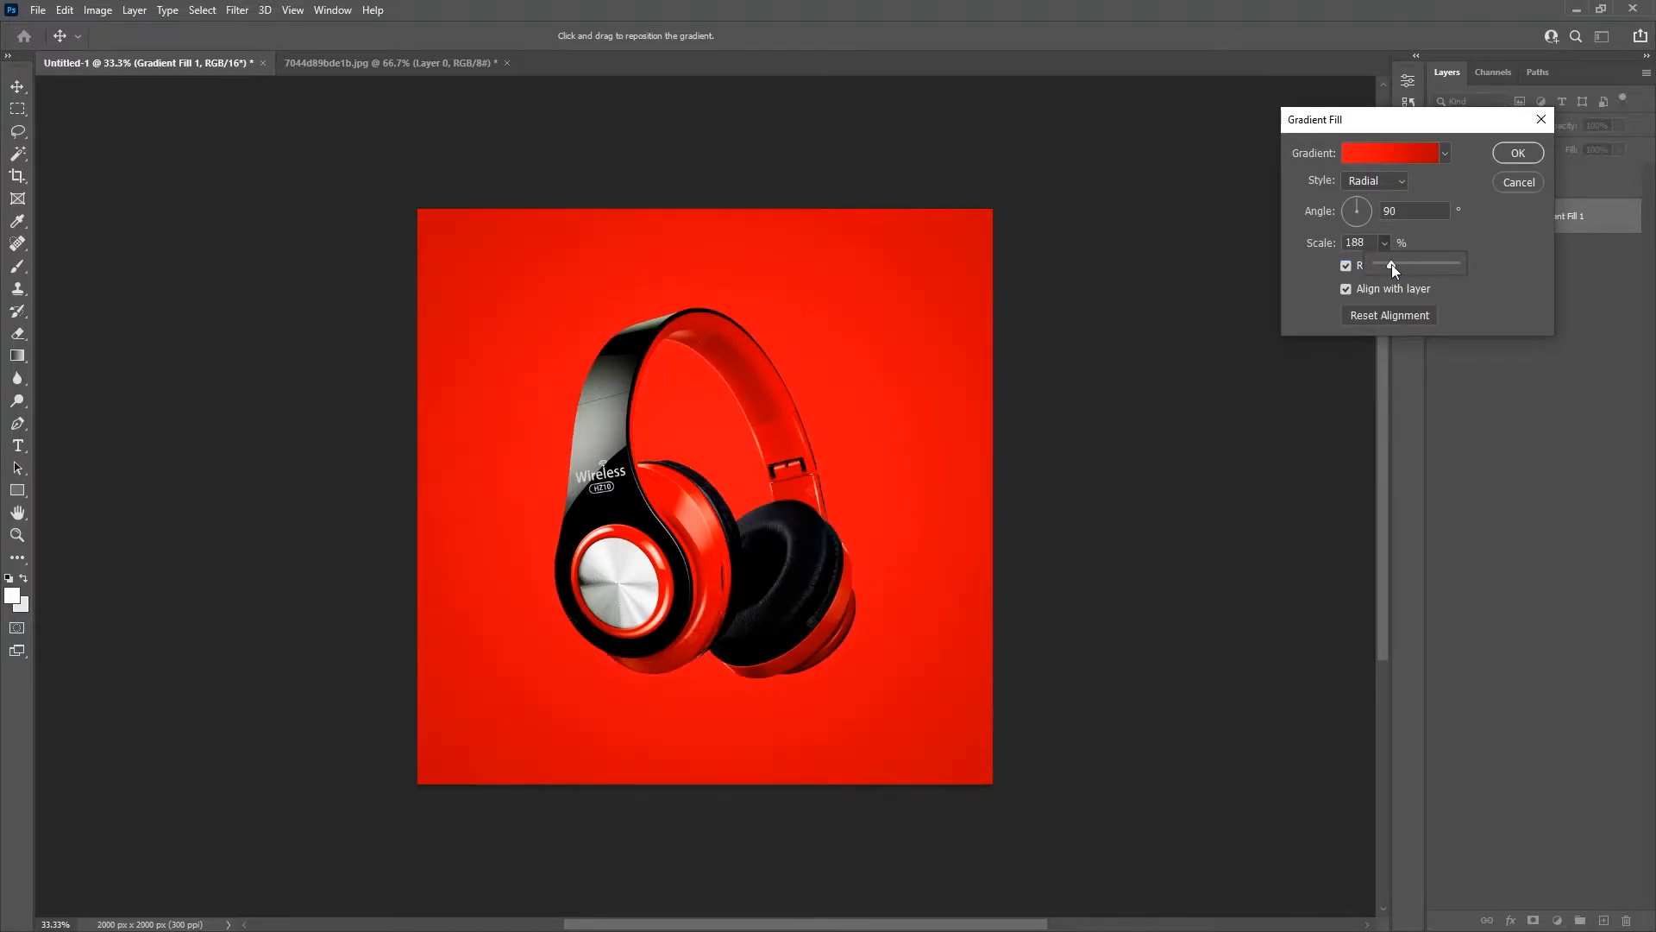
pyautogui.click(1306, 245)
pyautogui.write('200')
pyautogui.click(1504, 152)
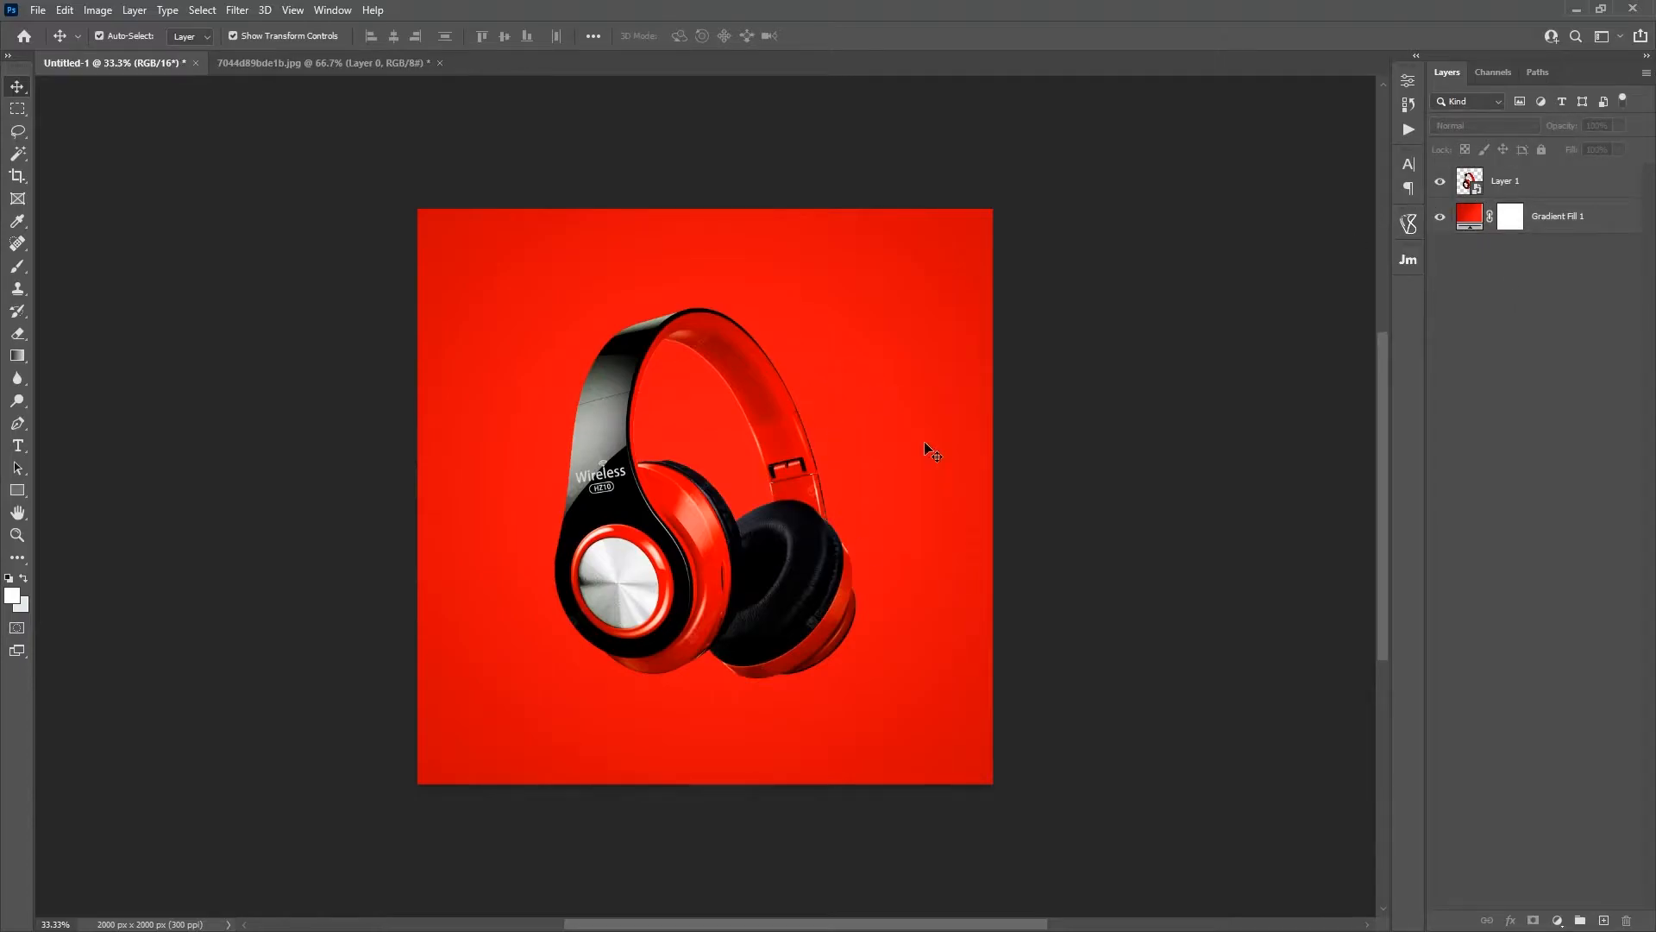
# Step: Rename the headphones layer as IMAGE
pyautogui.doubleClick(1508, 182)
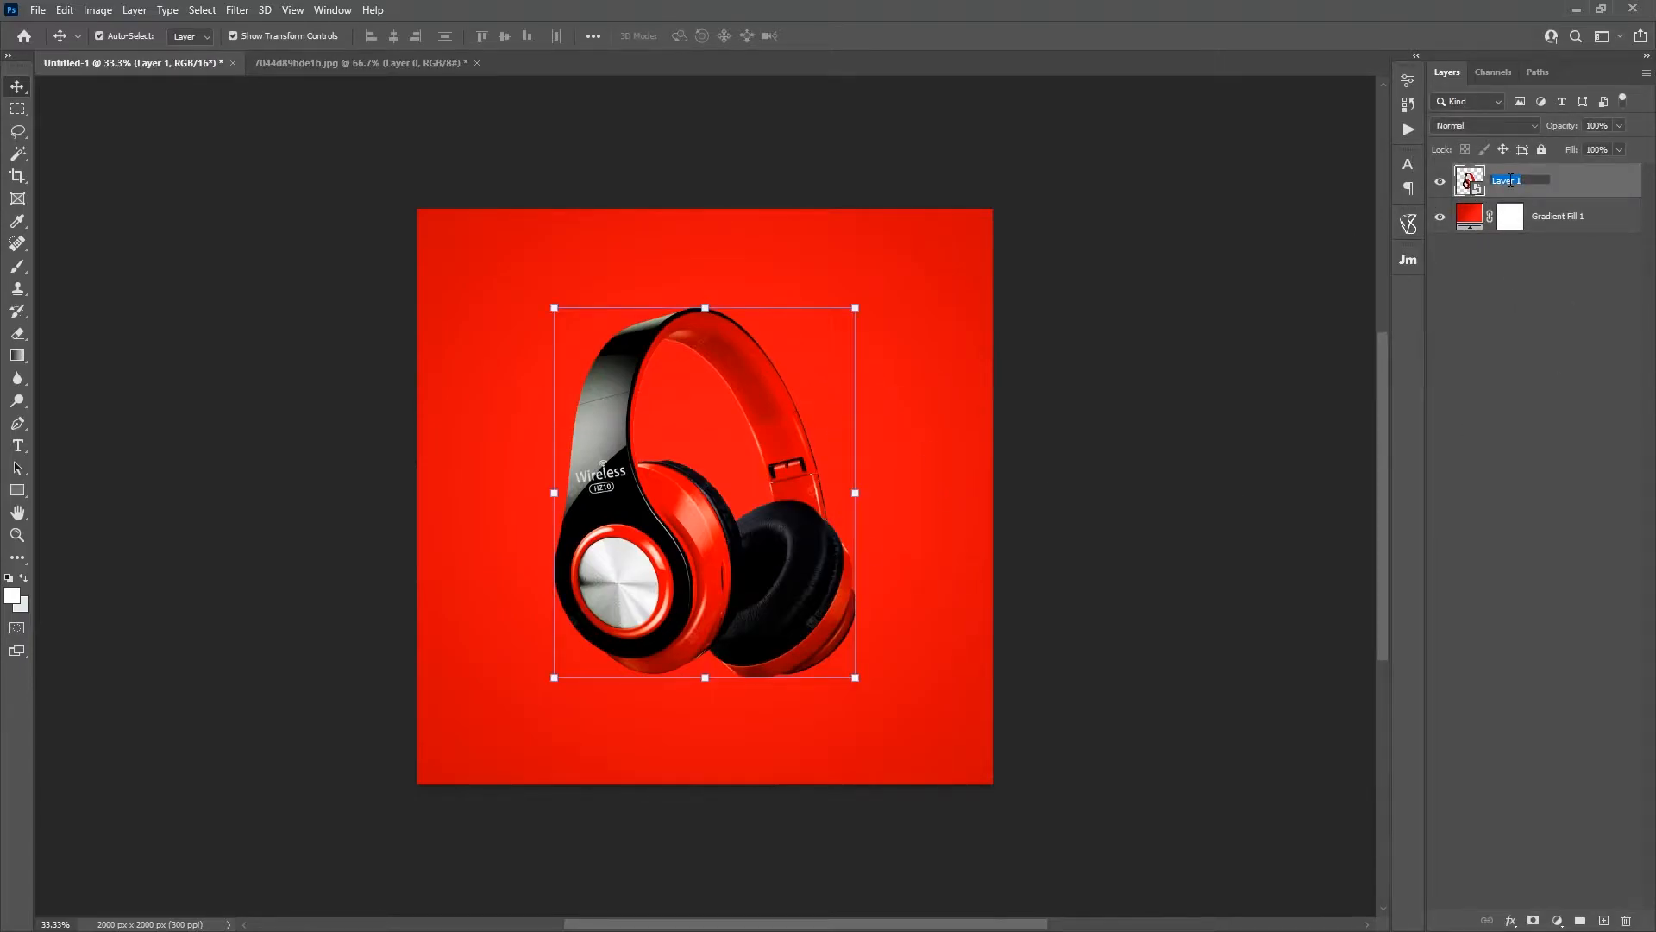
pyautogui.write('IMAGE')
pyautogui.press('Return')
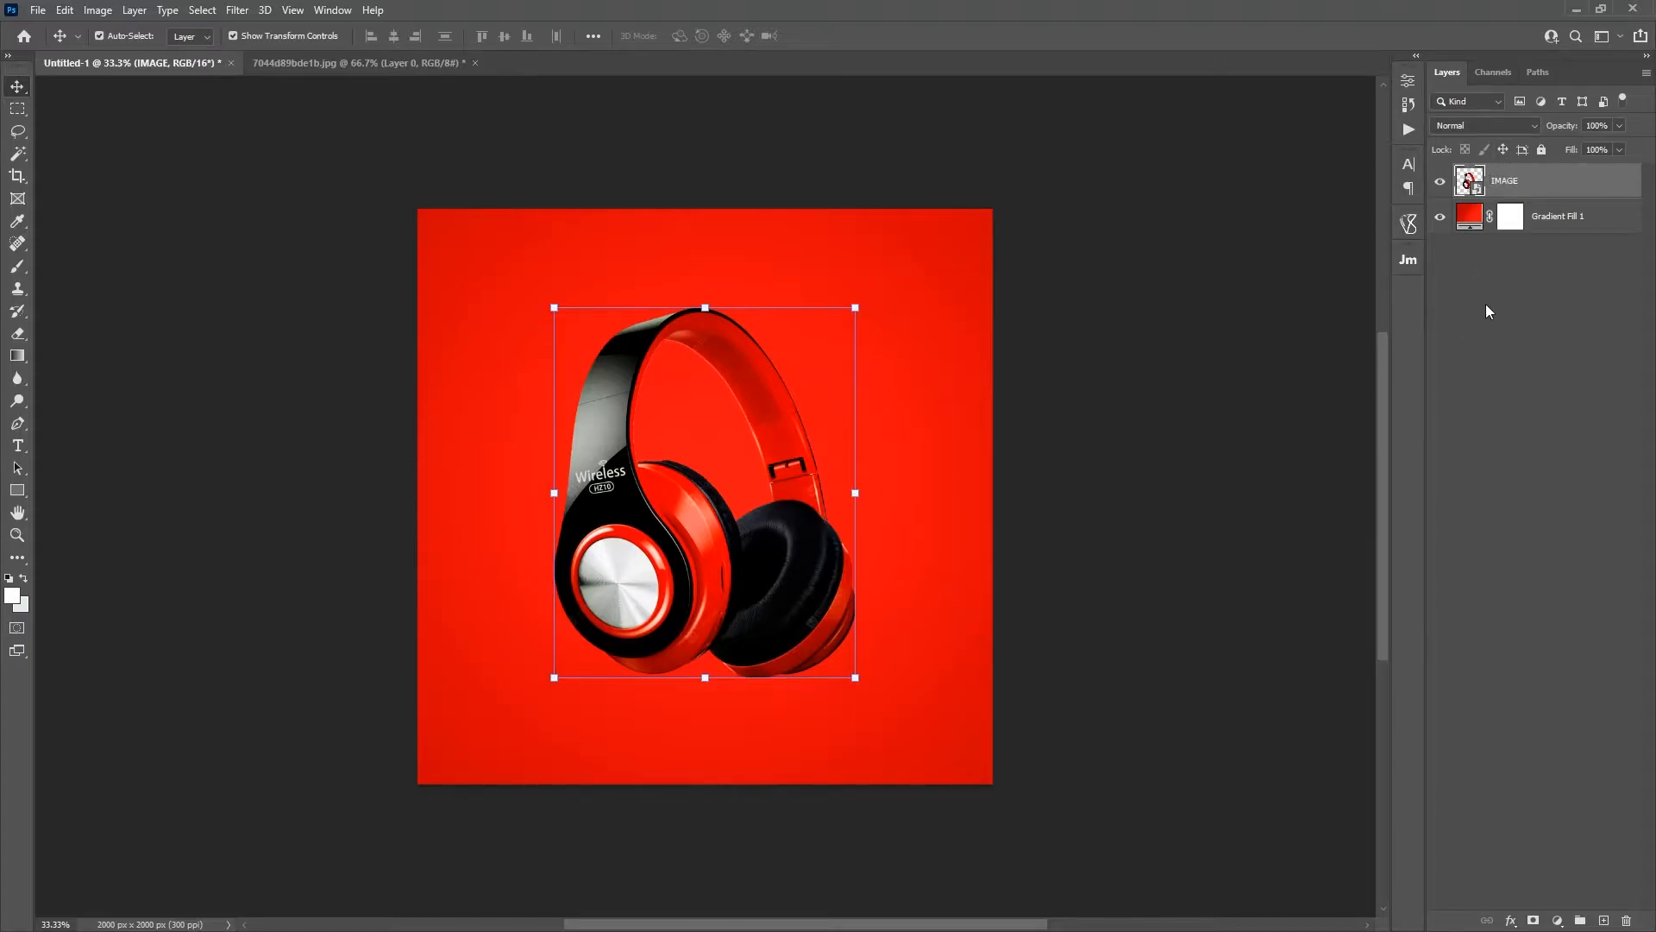
pyautogui.click(1496, 281)
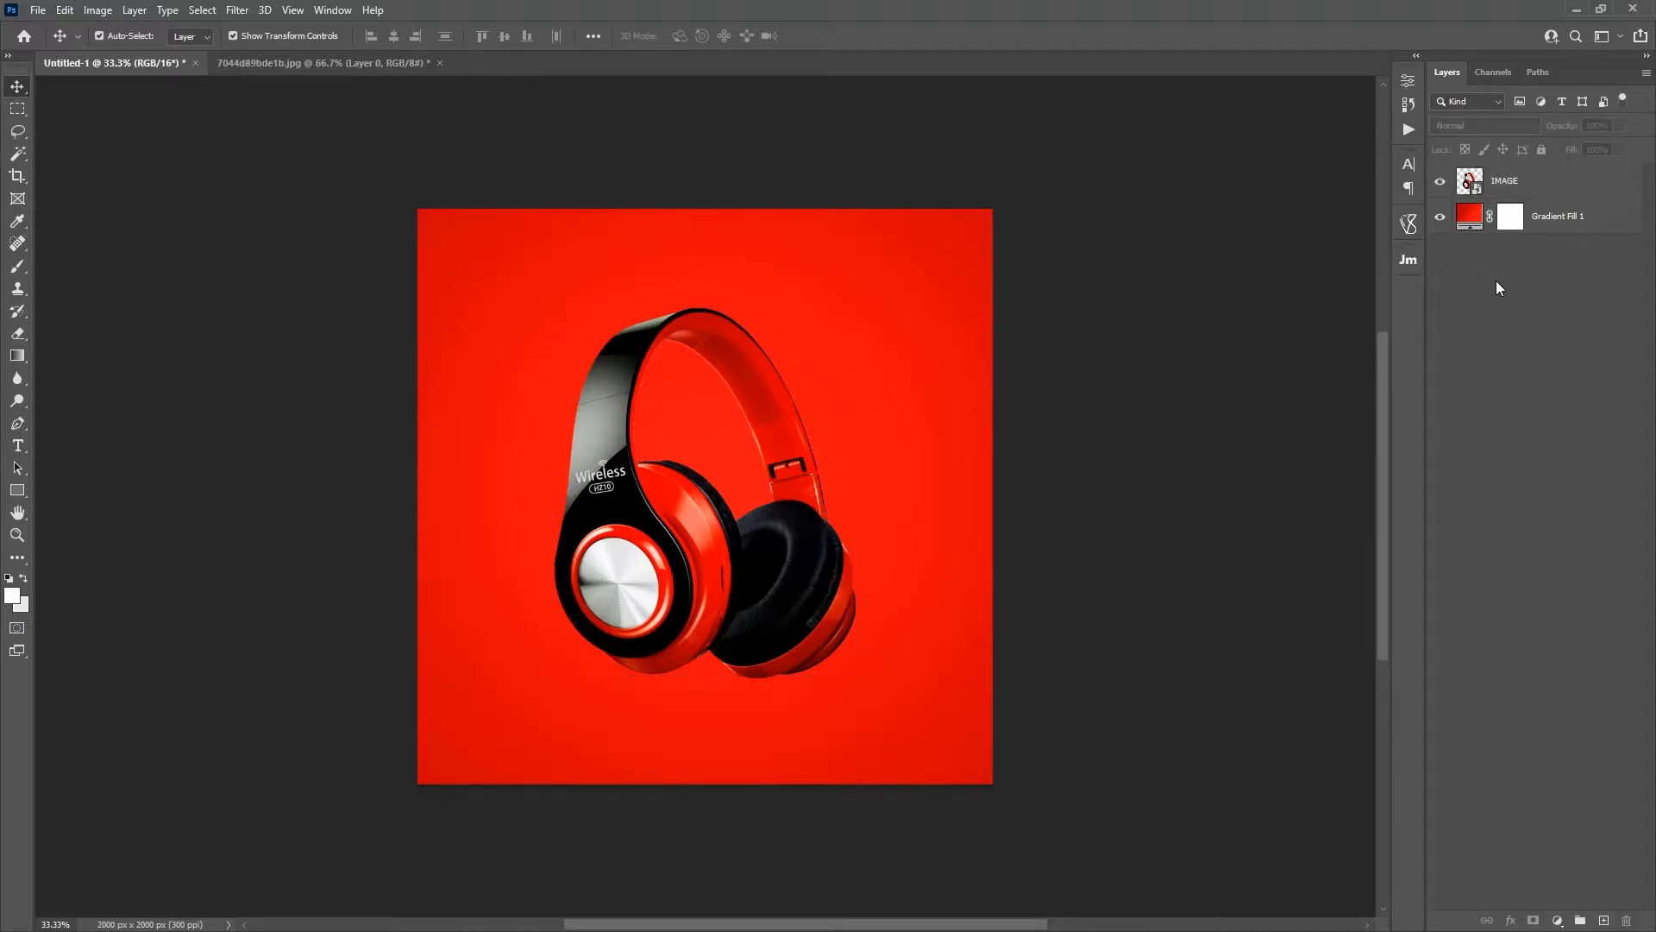
pyautogui.click(1504, 183)
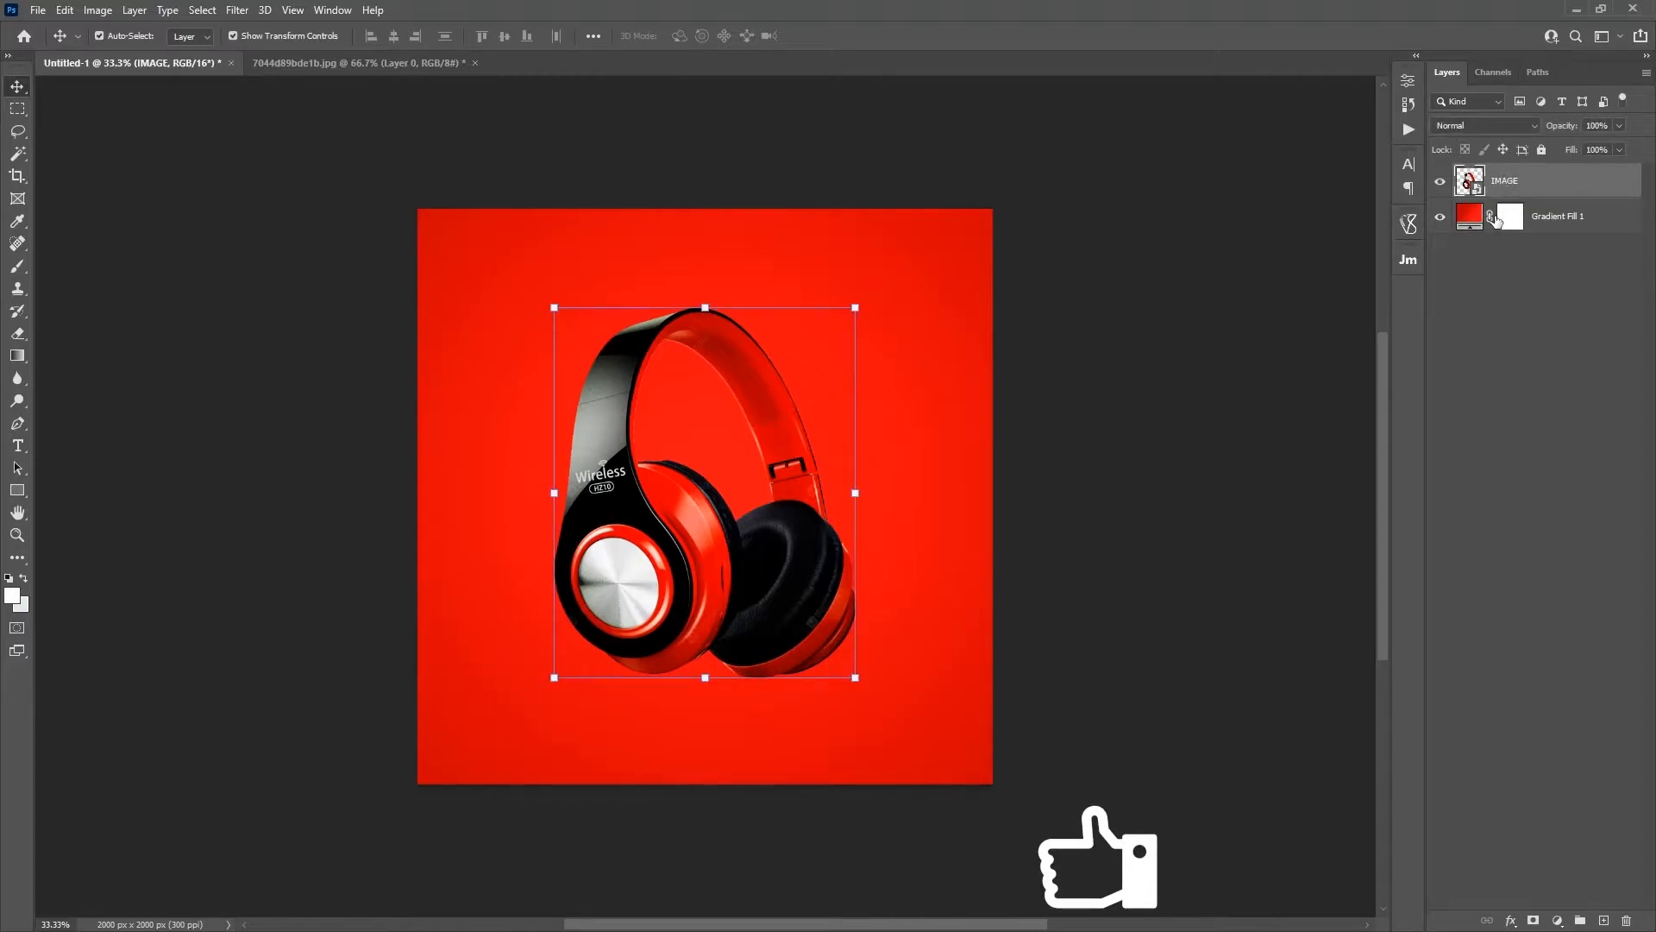
pyautogui.click(1485, 289)
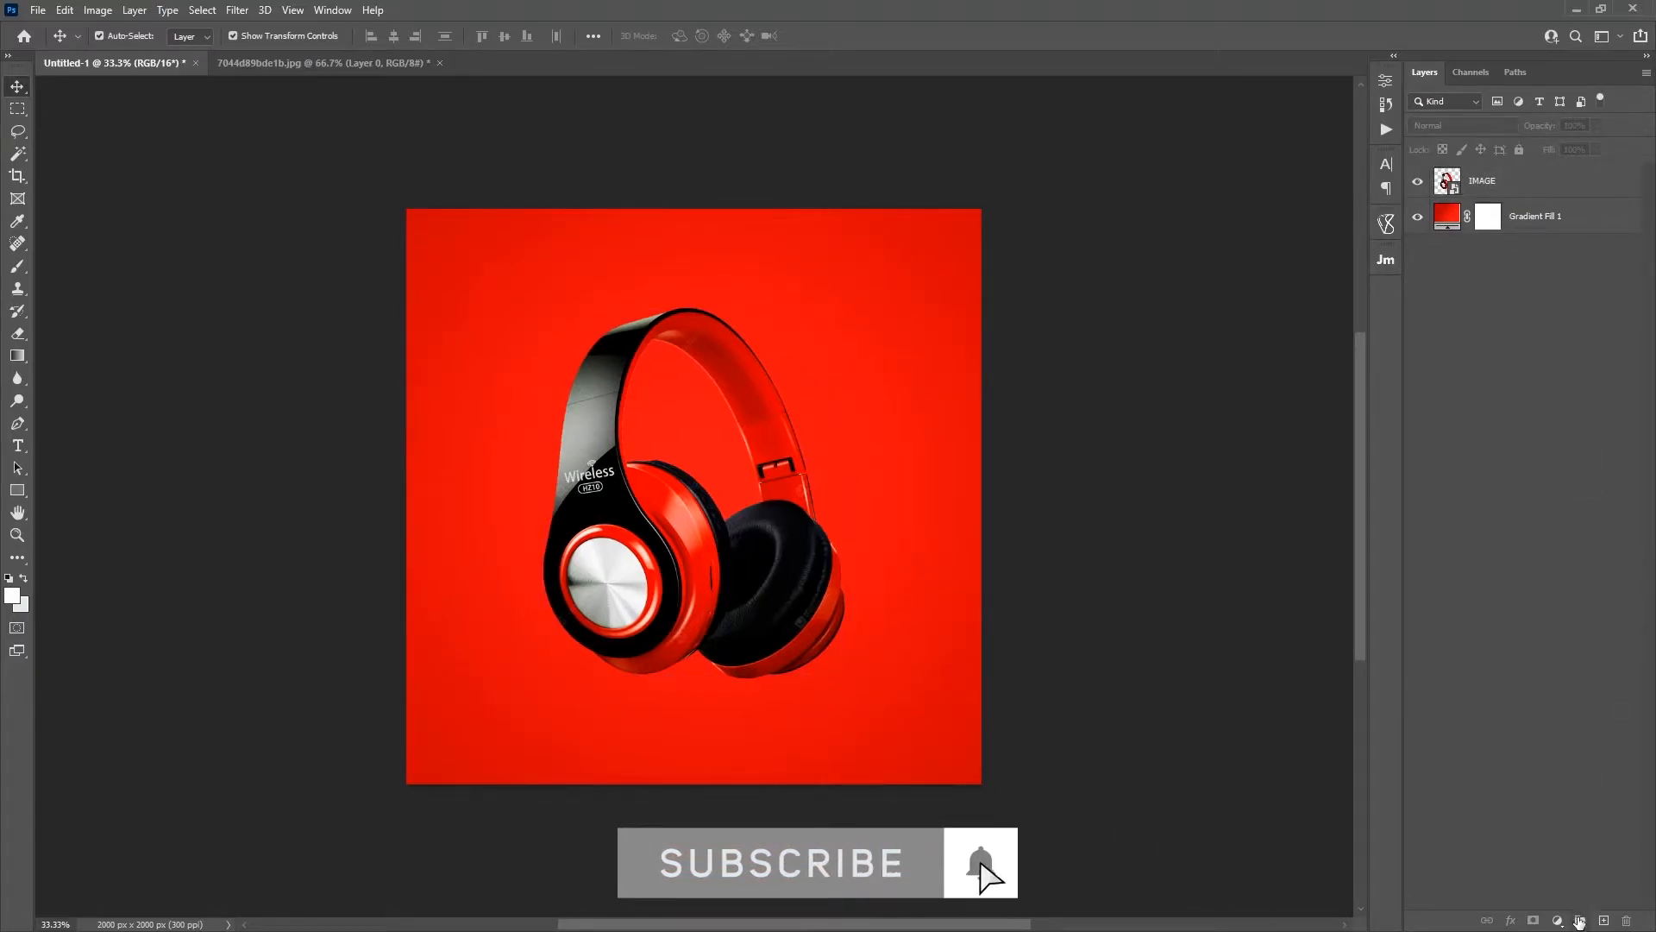
# Step: Create a new layer group above the headphones layer and name it TEXTS
pyautogui.click(1580, 919)
pyautogui.doubleClick(1483, 174)
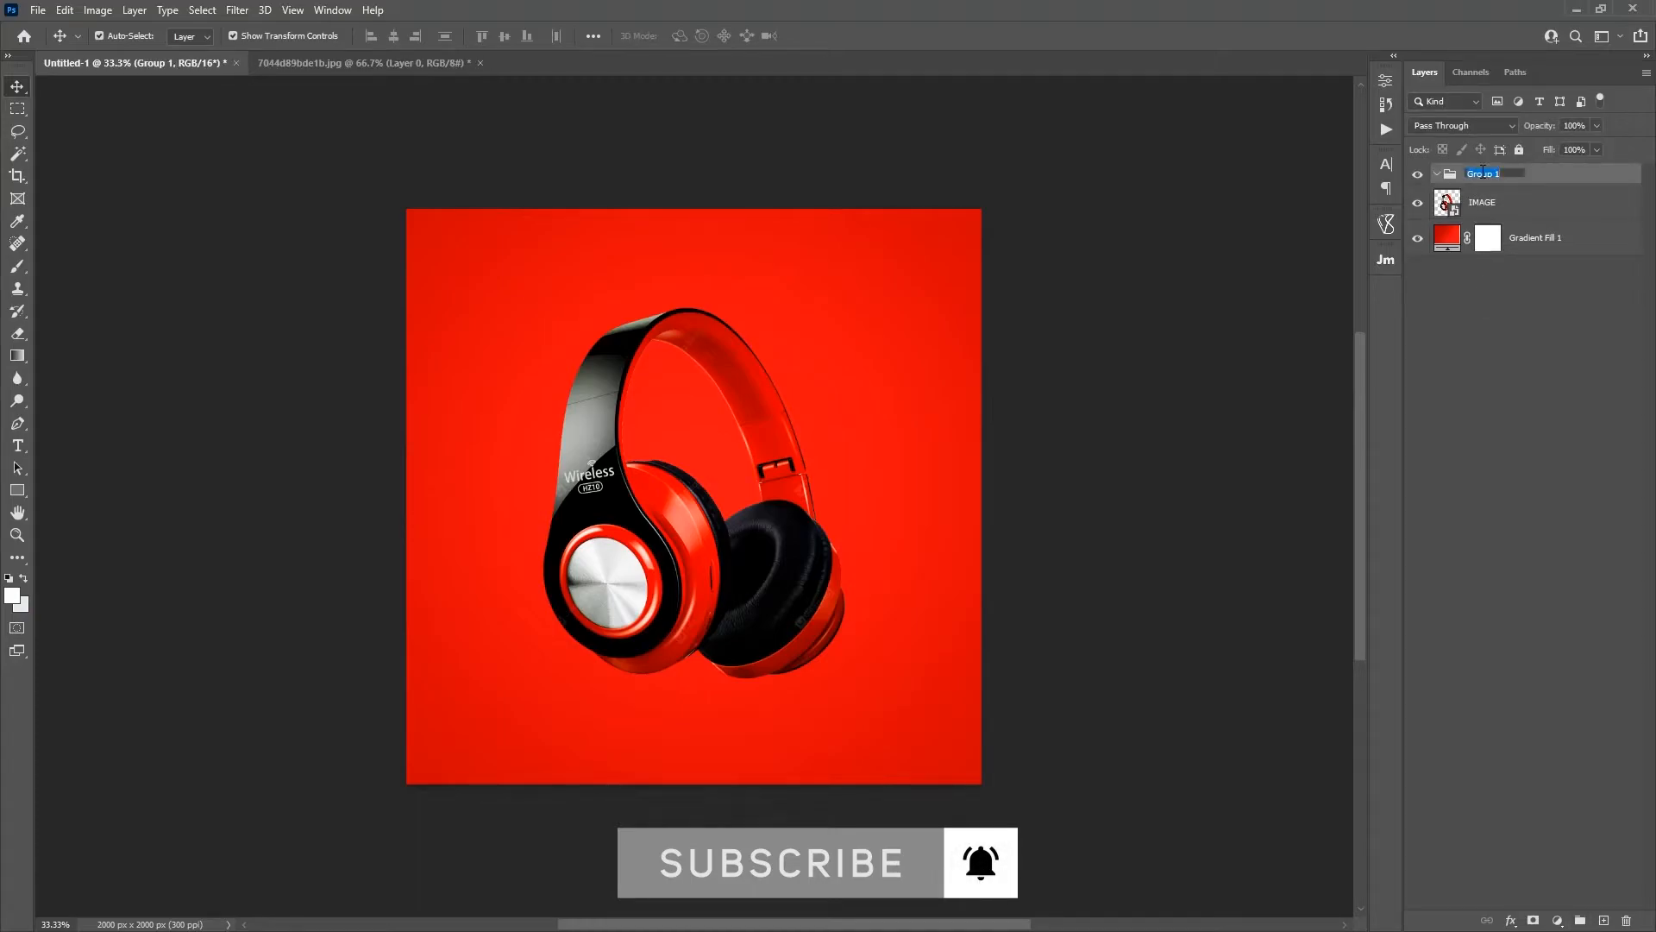
pyautogui.write('TEXTS')
pyautogui.press('Return')
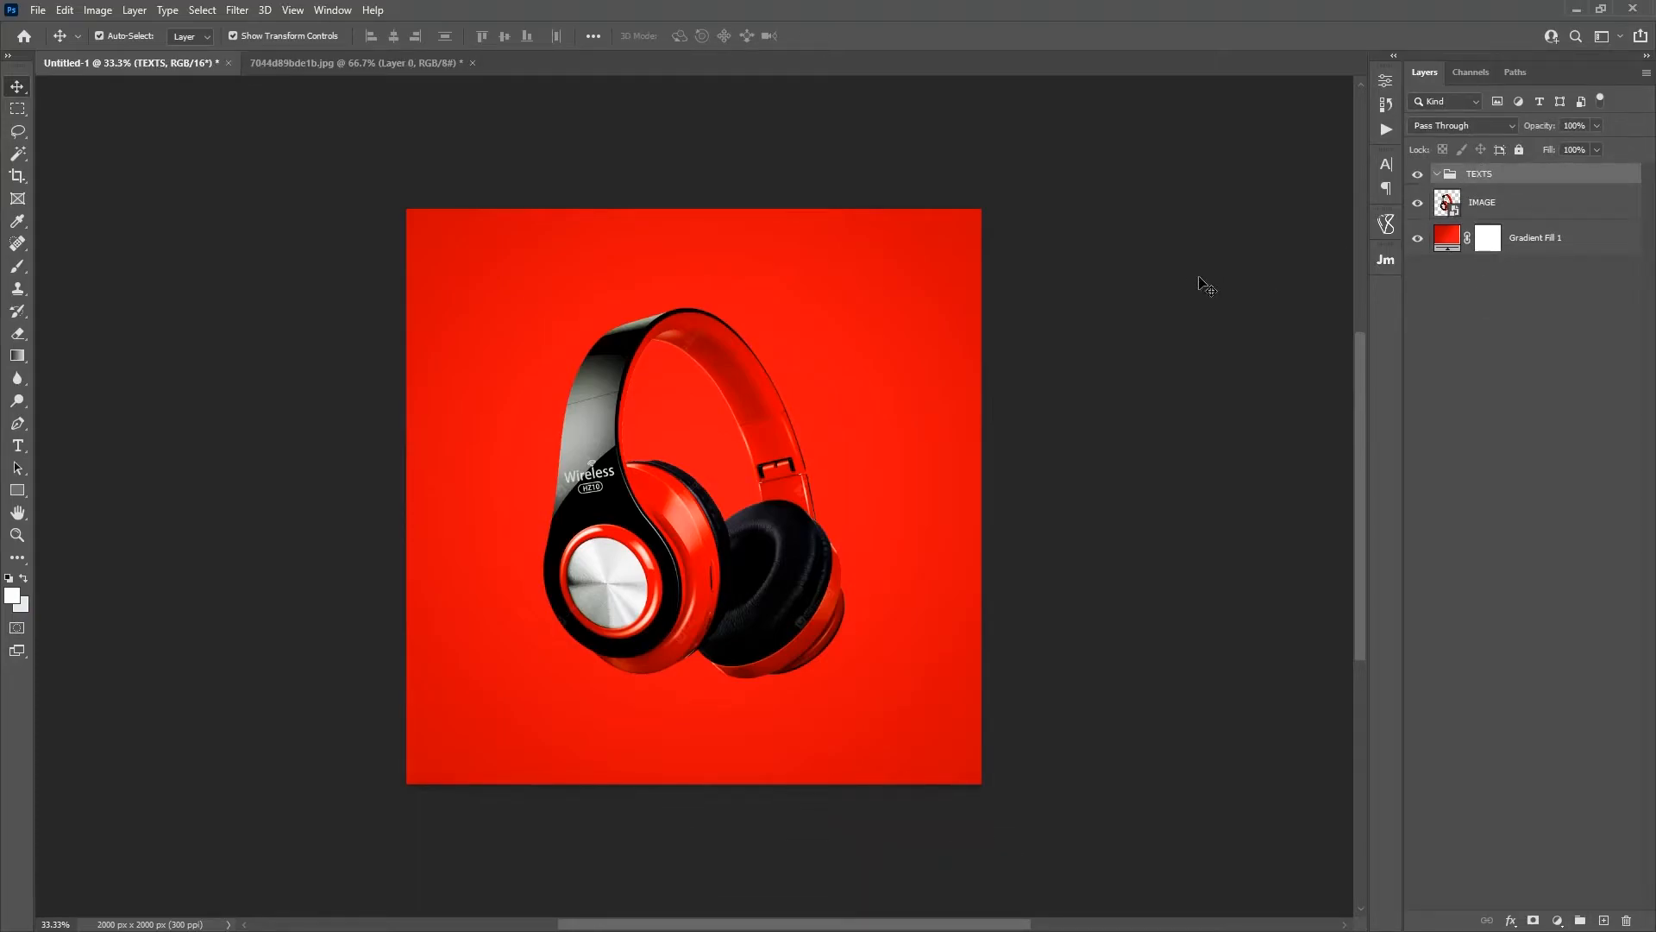
# Step: Choose the Horizontal Type tool and set its text color to white #ffffff
pyautogui.click(17, 445)
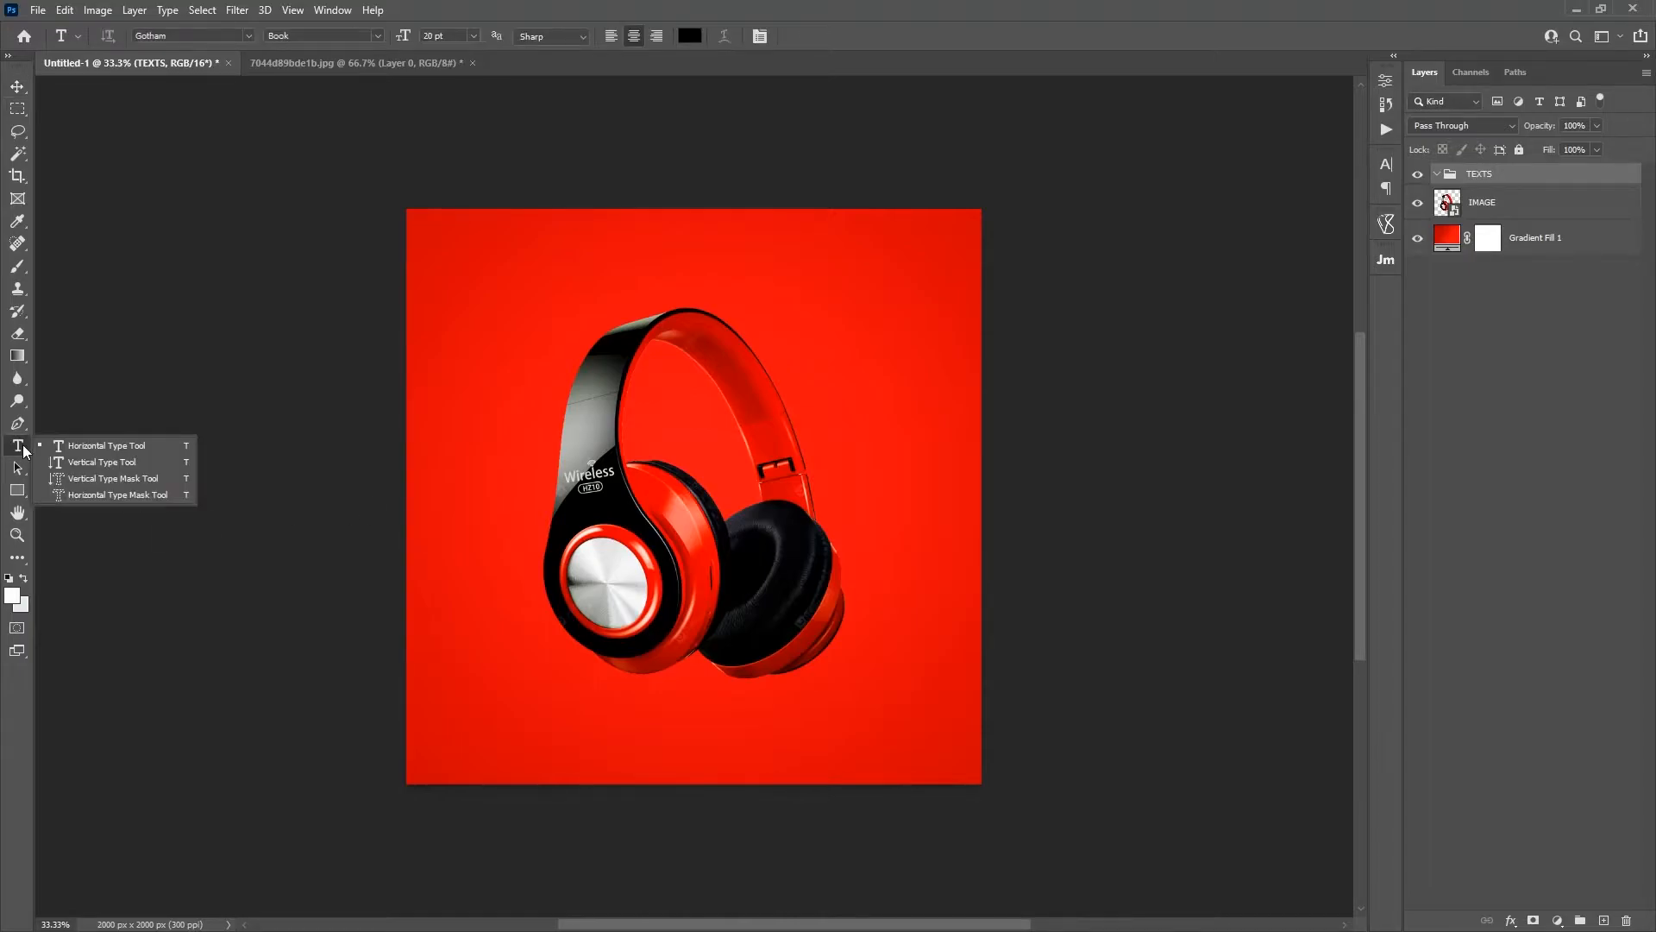
pyautogui.click(107, 445)
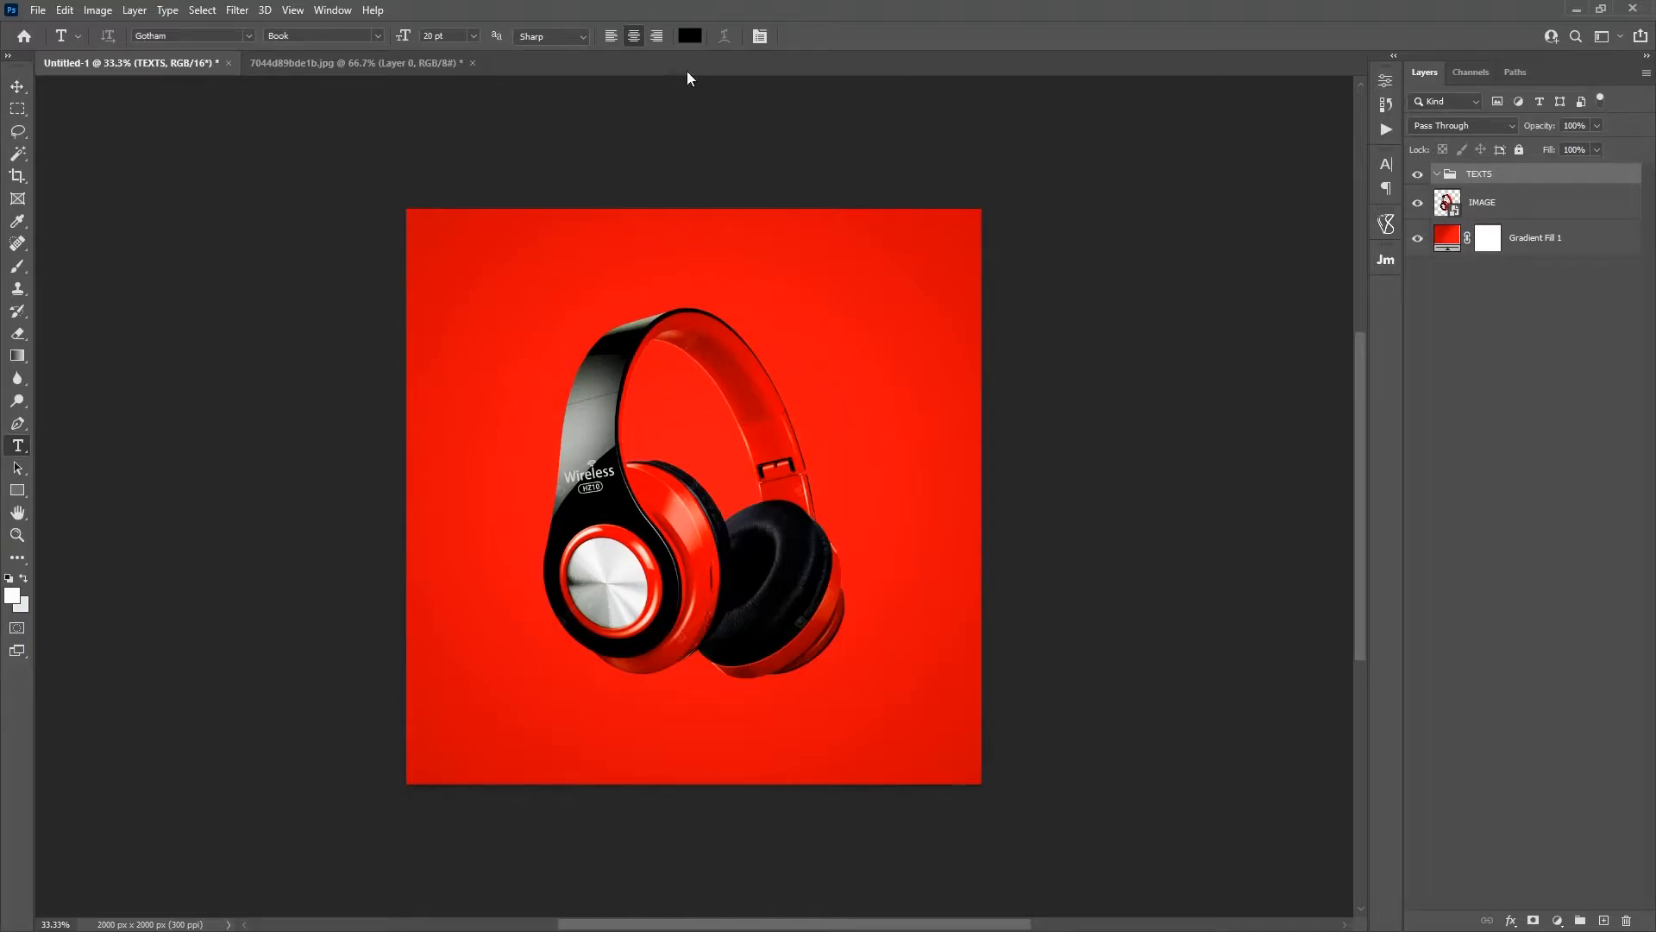
pyautogui.click(697, 38)
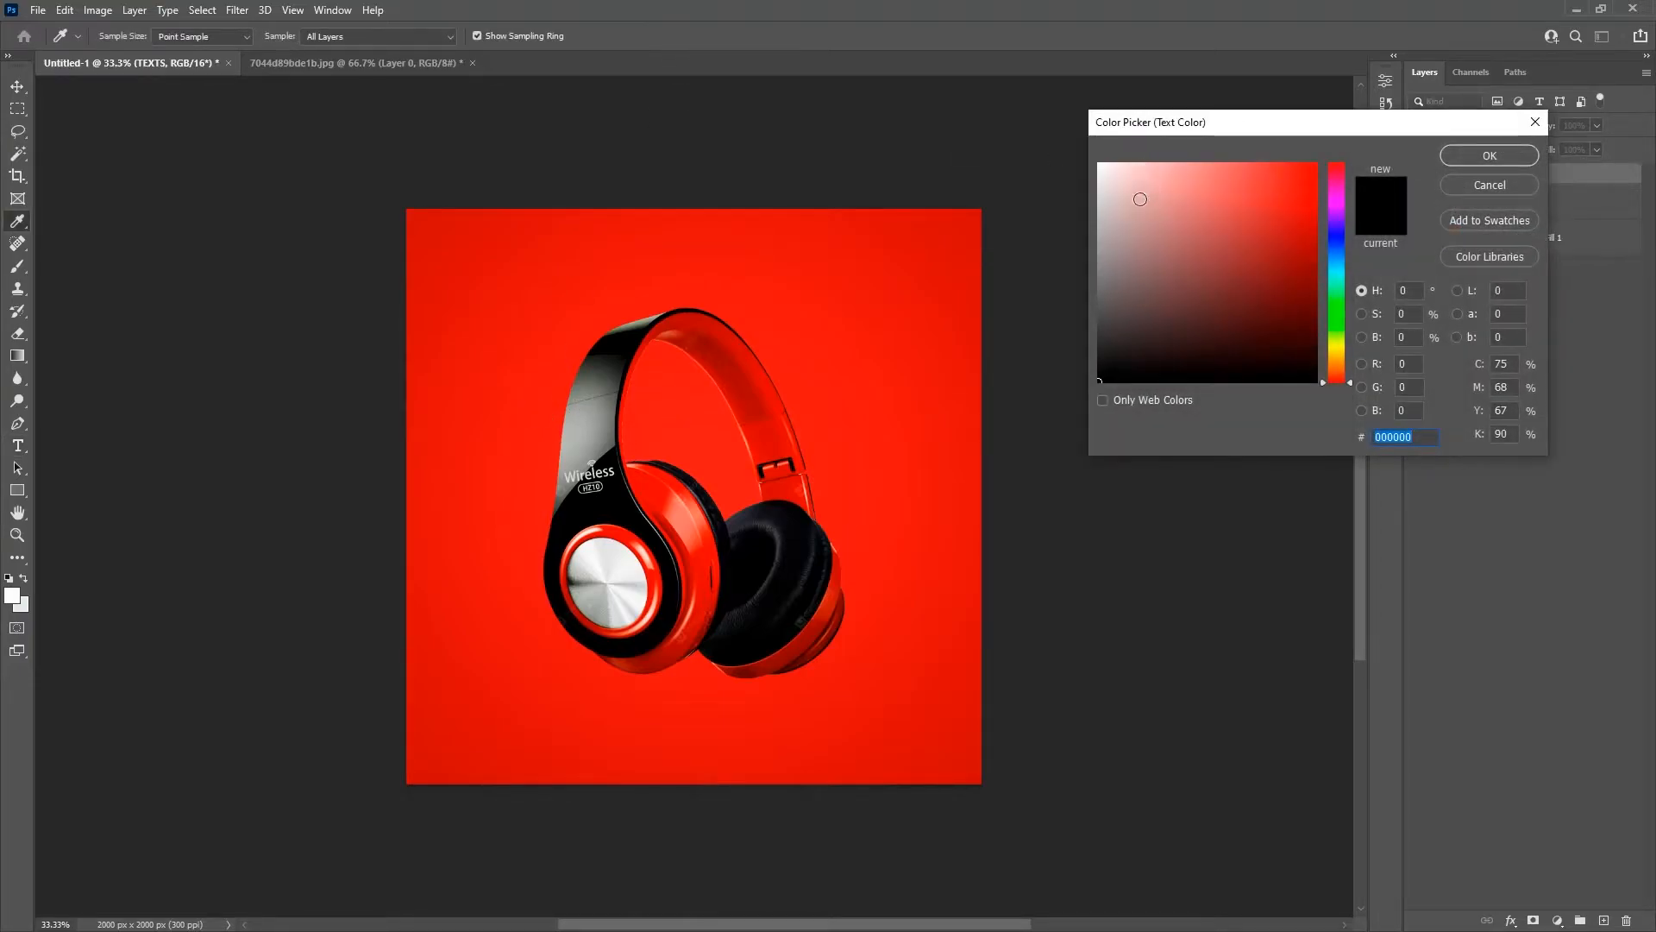
pyautogui.moveTo(1142, 196); pyautogui.dragTo(1052, 140)
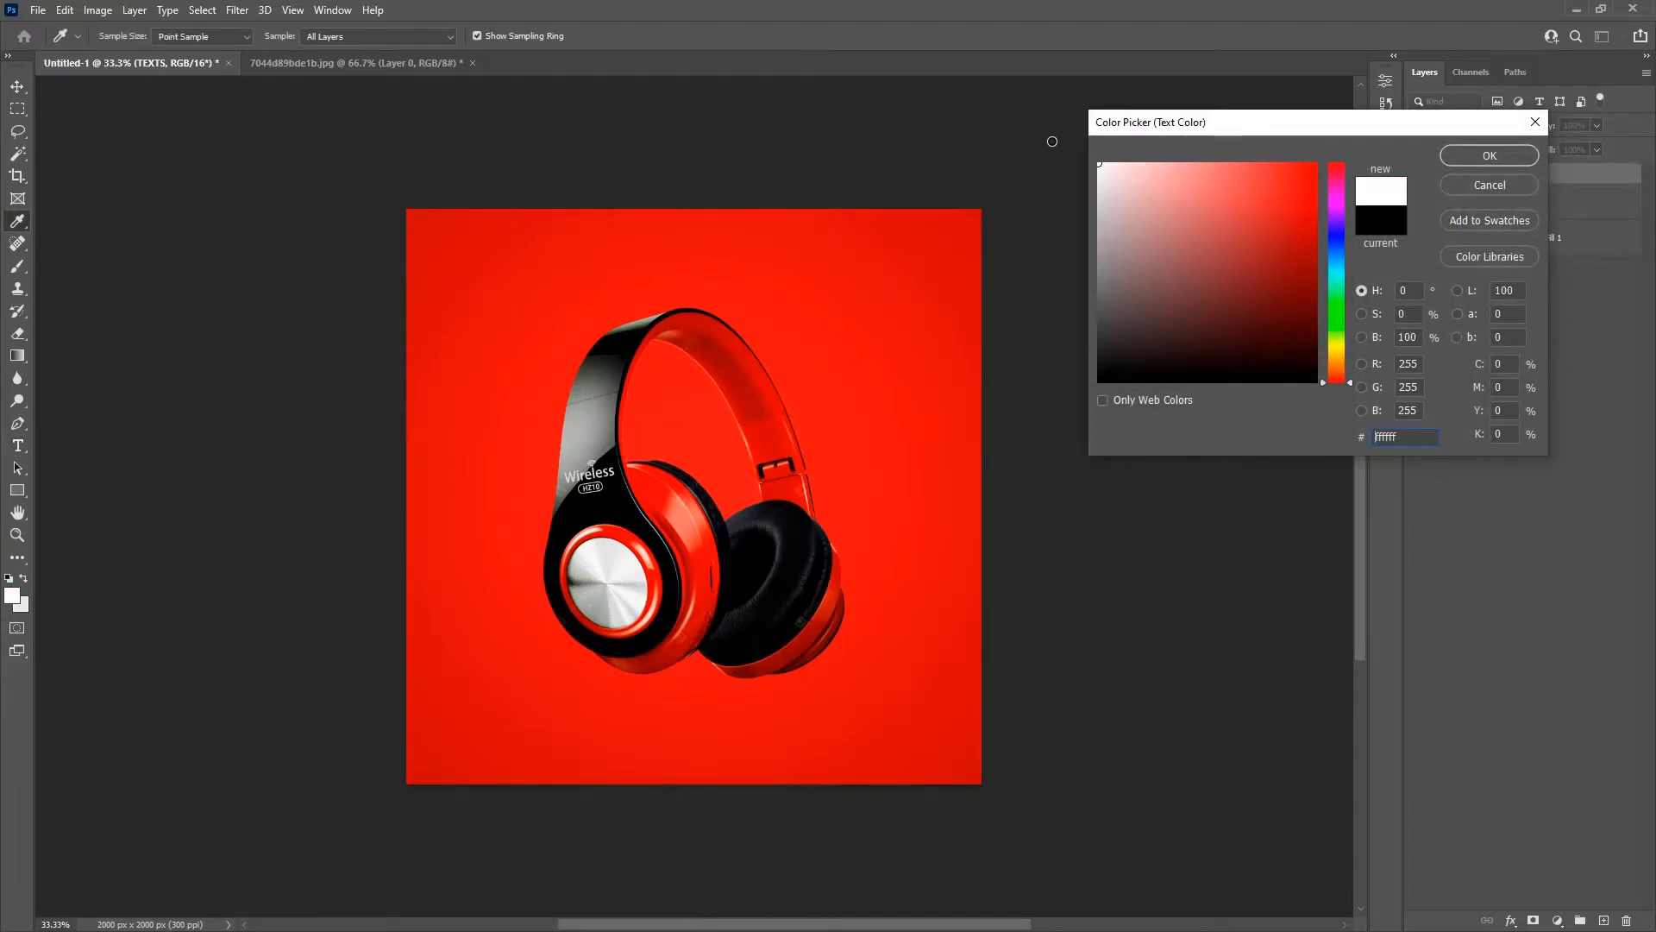
pyautogui.click(1506, 150)
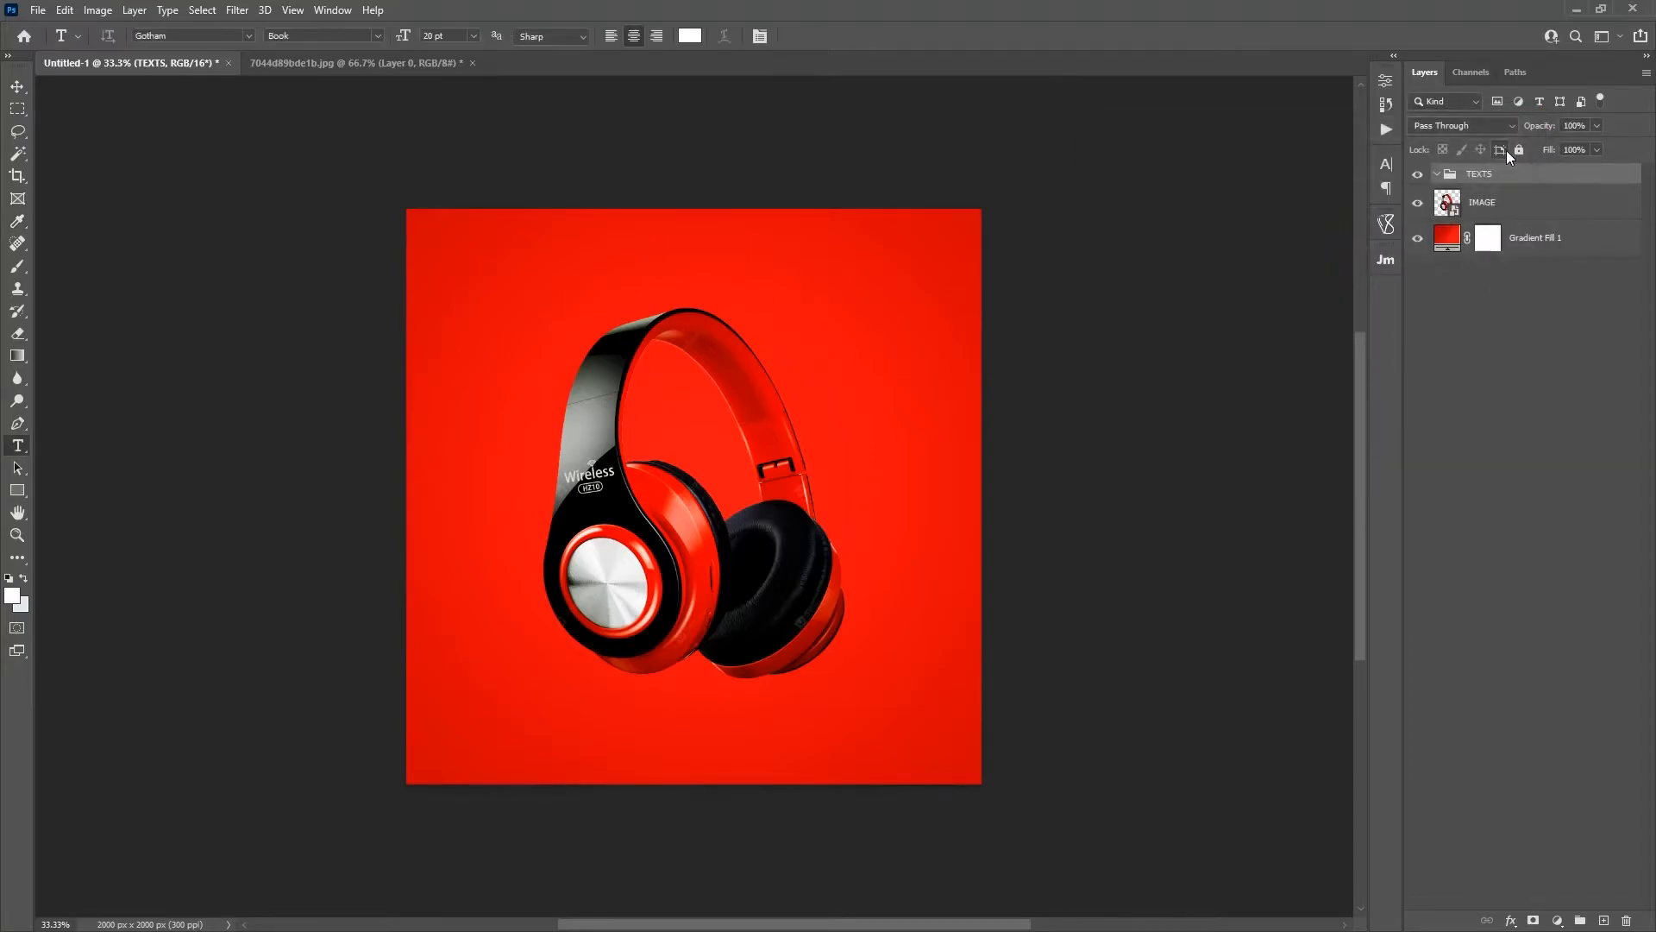
# Step: Add the centered two-line title WIRELESS HEADPHONE above the headphones in 20 pt Gotham Book
pyautogui.click(640, 293)
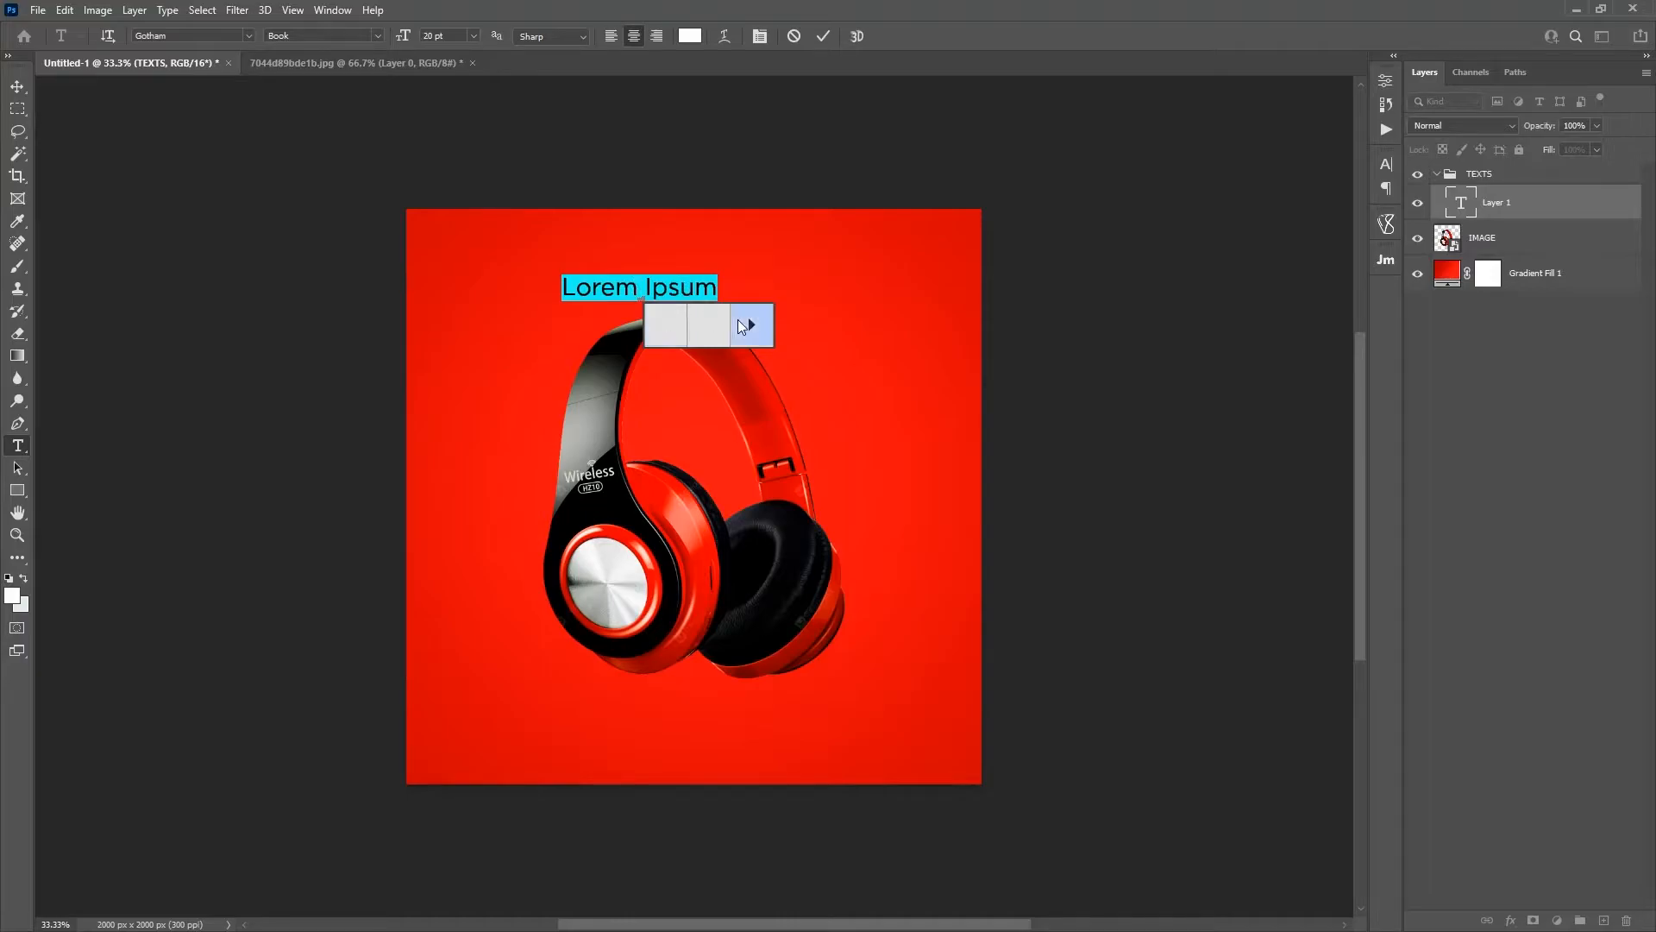
pyautogui.moveTo(640, 289); pyautogui.dragTo(552, 296)
pyautogui.click(639, 289)
pyautogui.moveTo(713, 287); pyautogui.dragTo(510, 286)
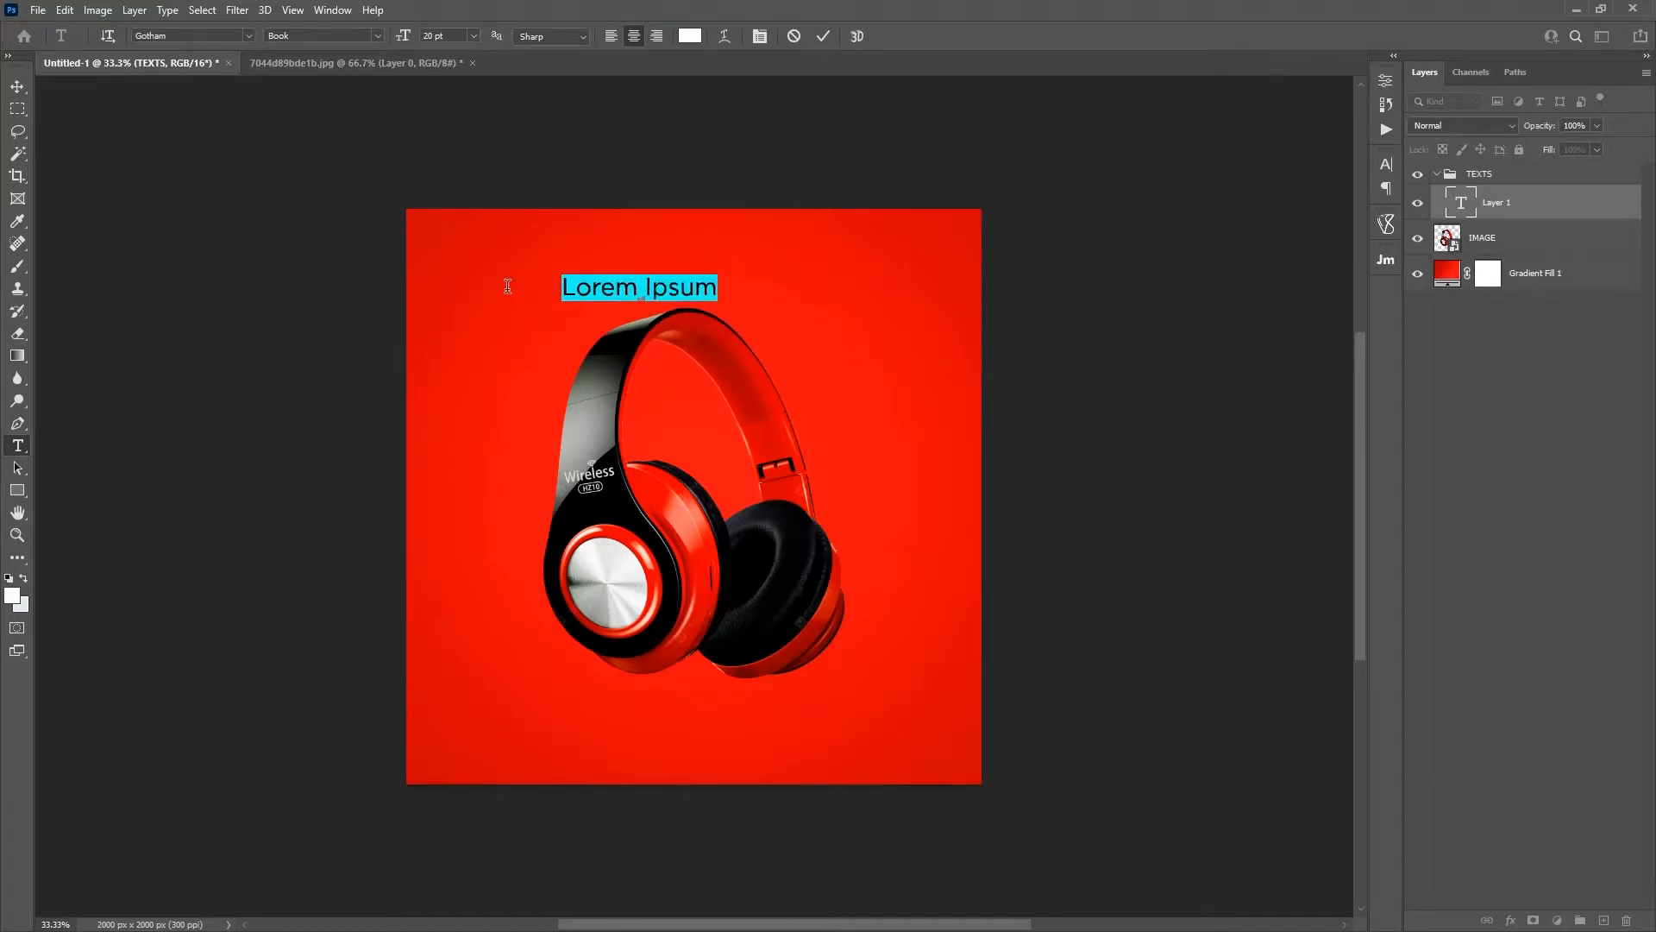
pyautogui.write('WIRLESS')
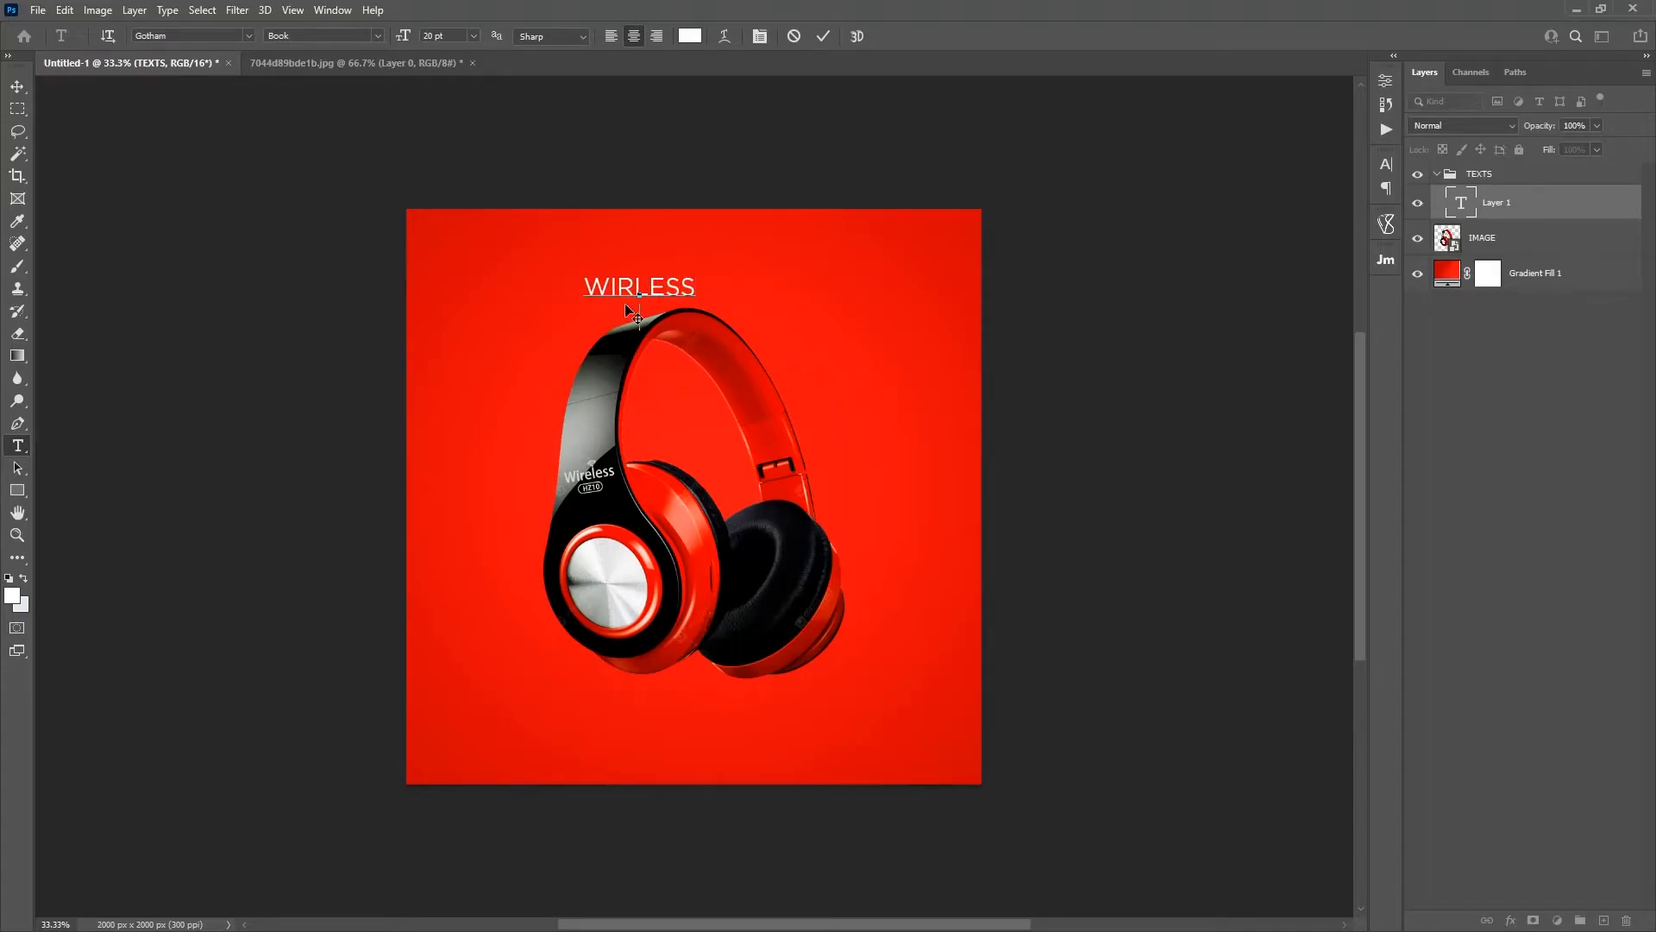
pyautogui.press('Return')
pyautogui.write('HEADPHONE')
pyautogui.moveTo(663, 368); pyautogui.dragTo(703, 331)
pyautogui.click(667, 249)
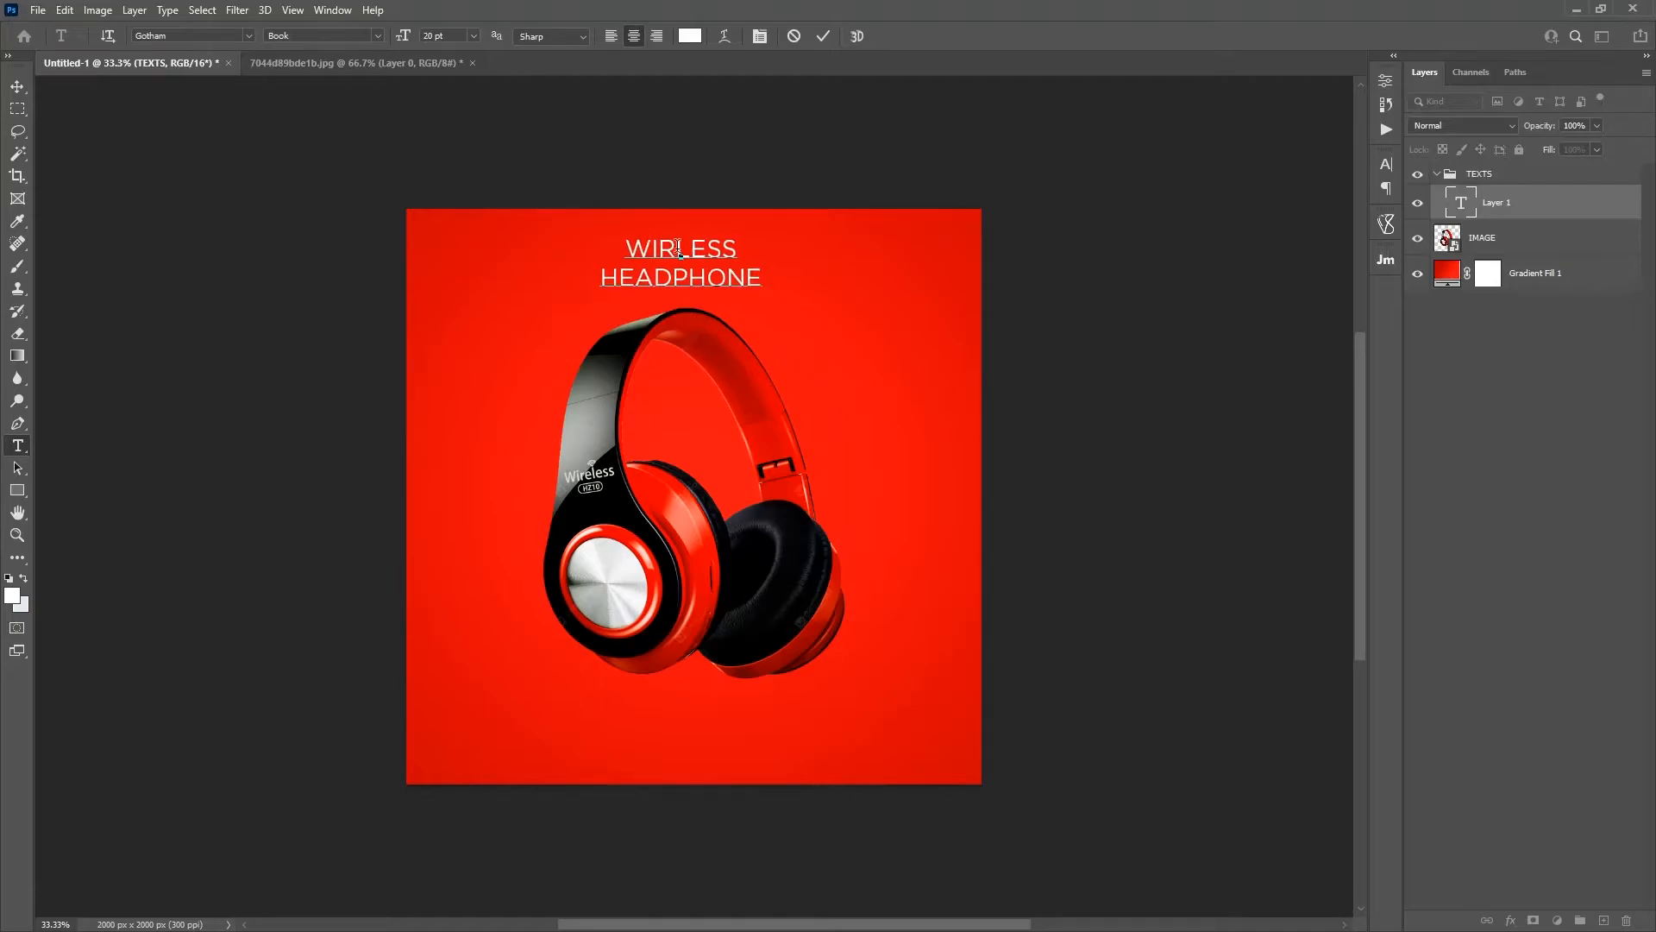
pyautogui.write('E')
pyautogui.click(825, 37)
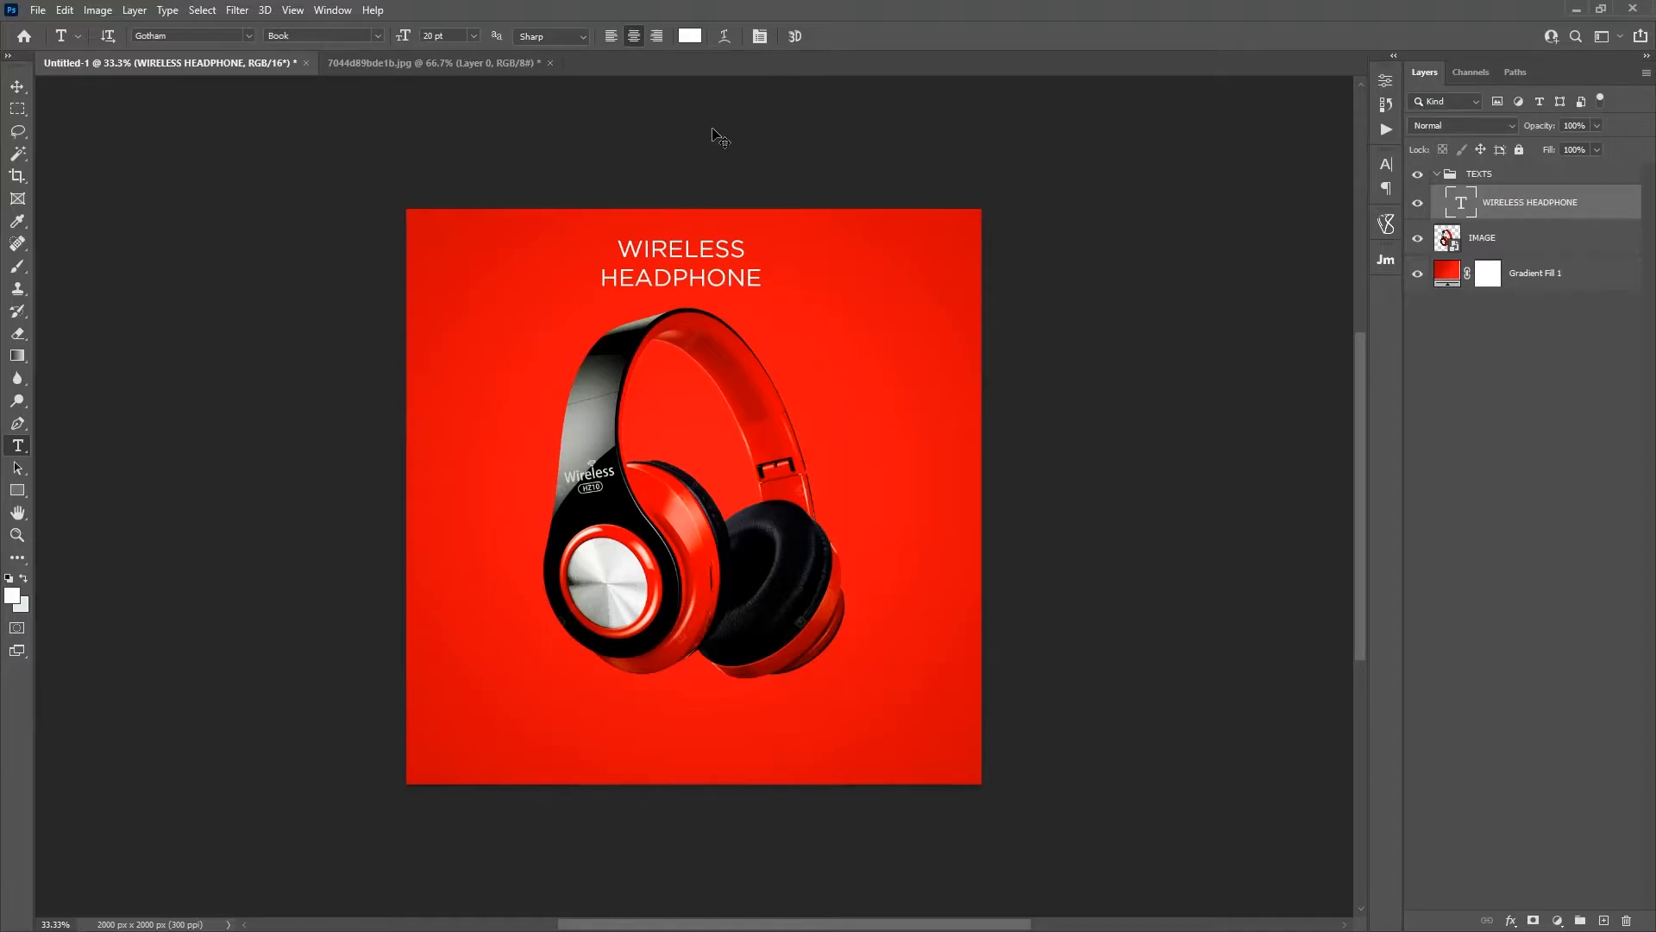
# Step: Show the rulers and place a vertical guide at the horizontal center of the canvas
pyautogui.hotkey('ctrl', 'r')
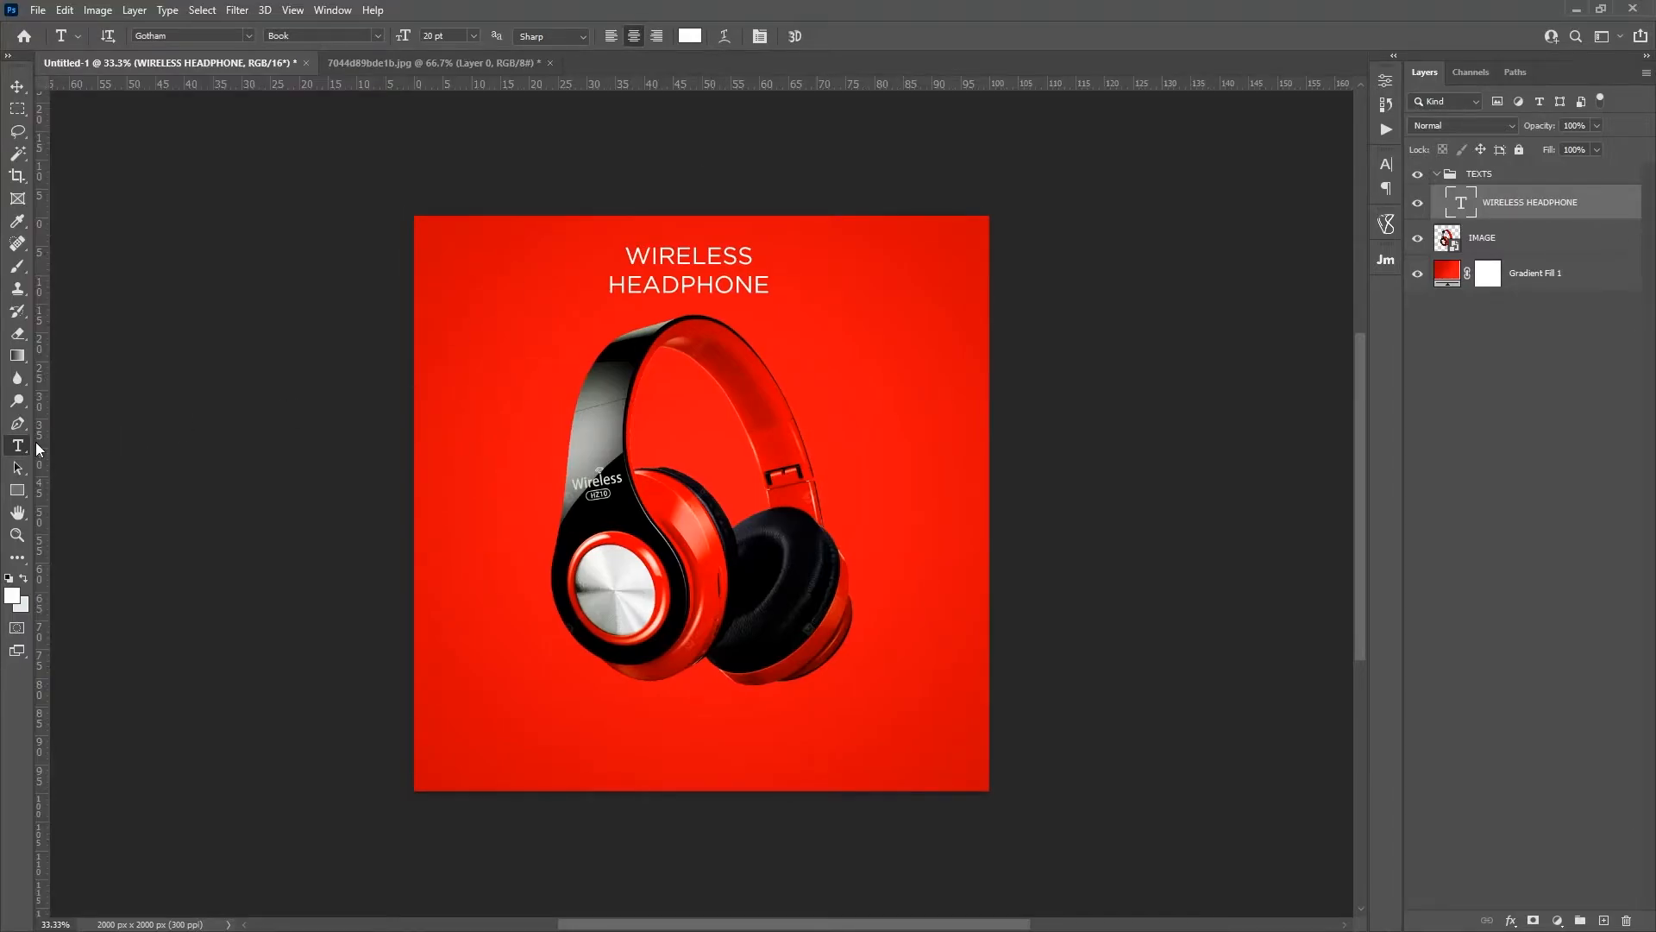
pyautogui.moveTo(45, 447); pyautogui.dragTo(702, 424)
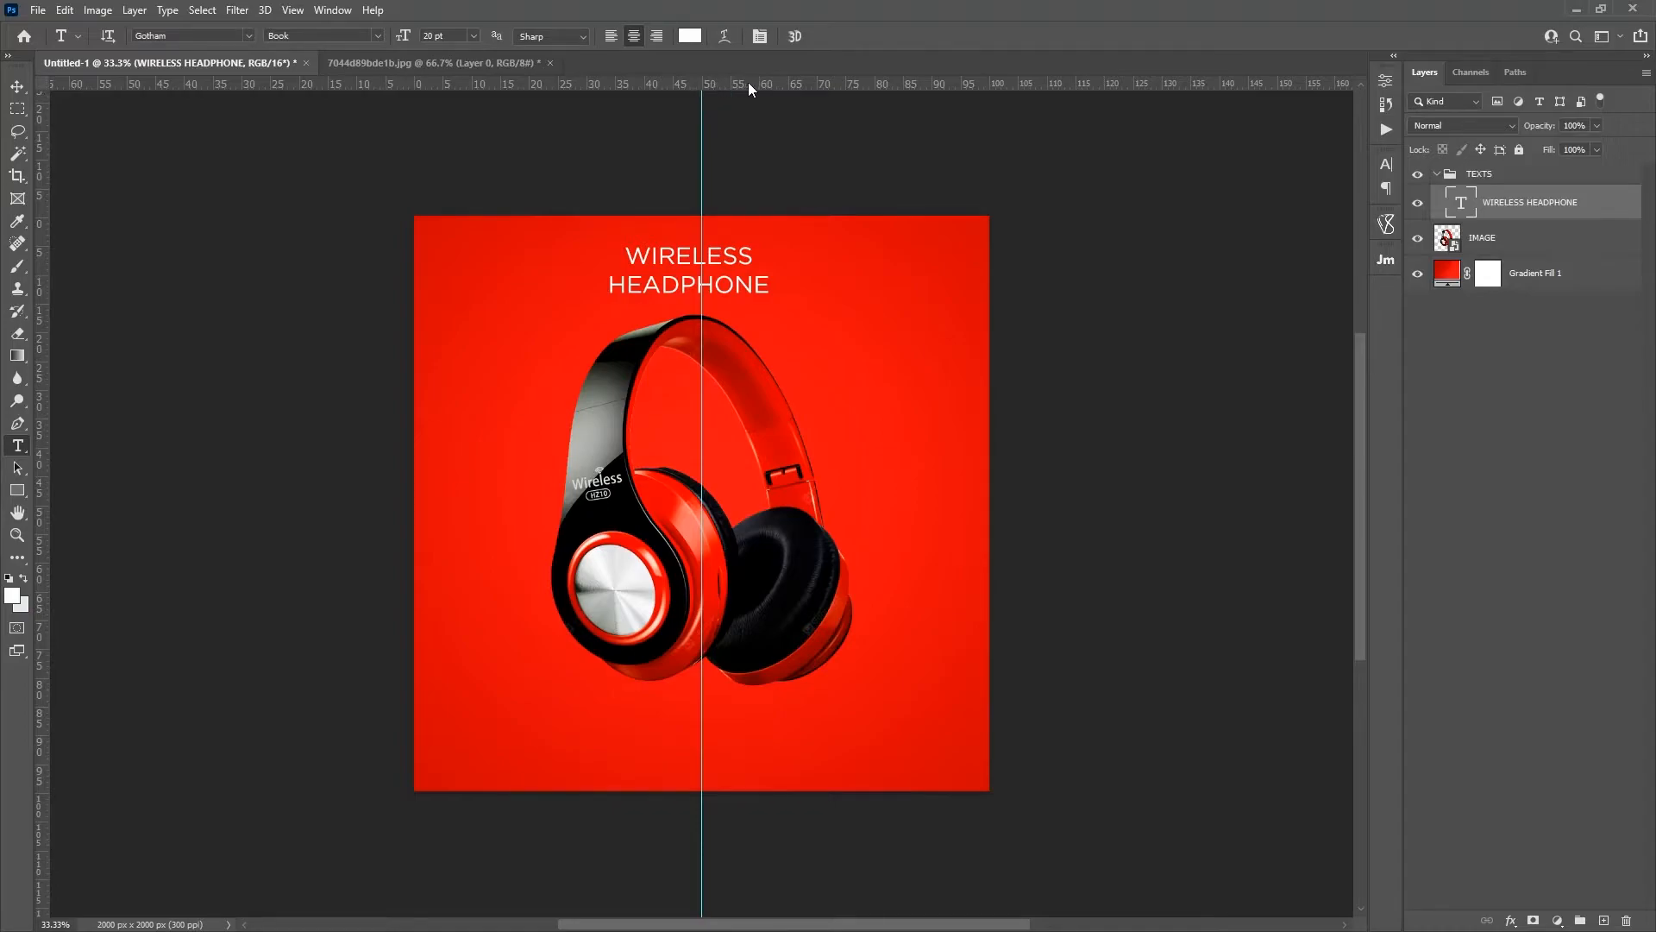
# Step: Switch the ruler units to pixels and back to percent
pyautogui.rightClick(747, 81)
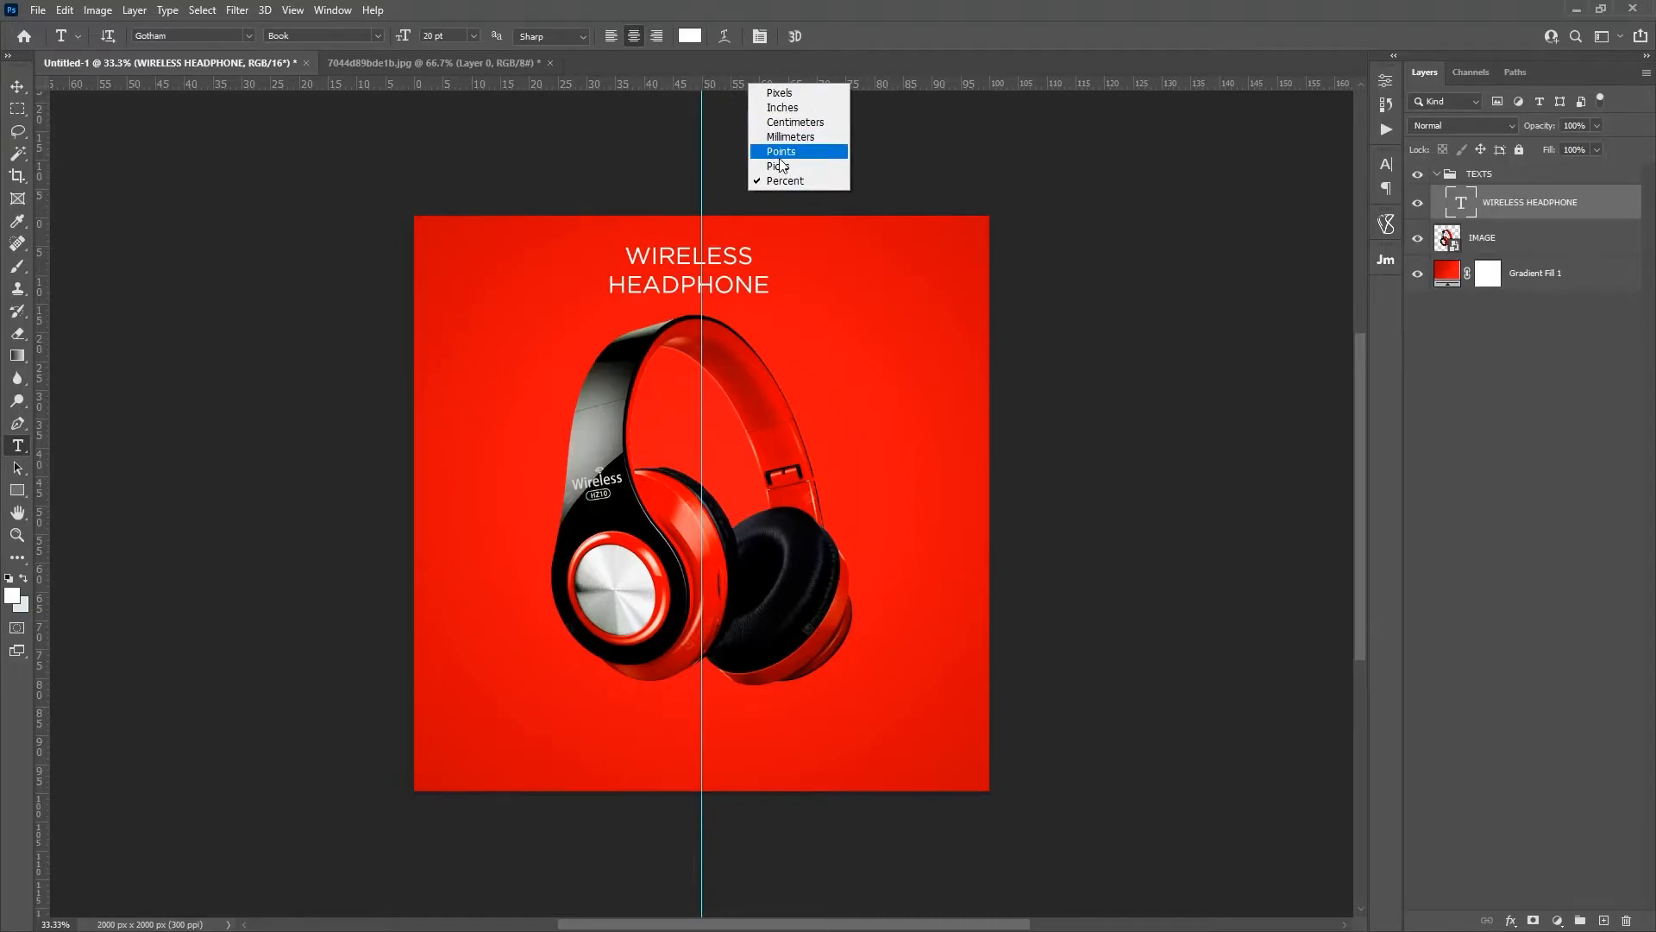
pyautogui.click(779, 92)
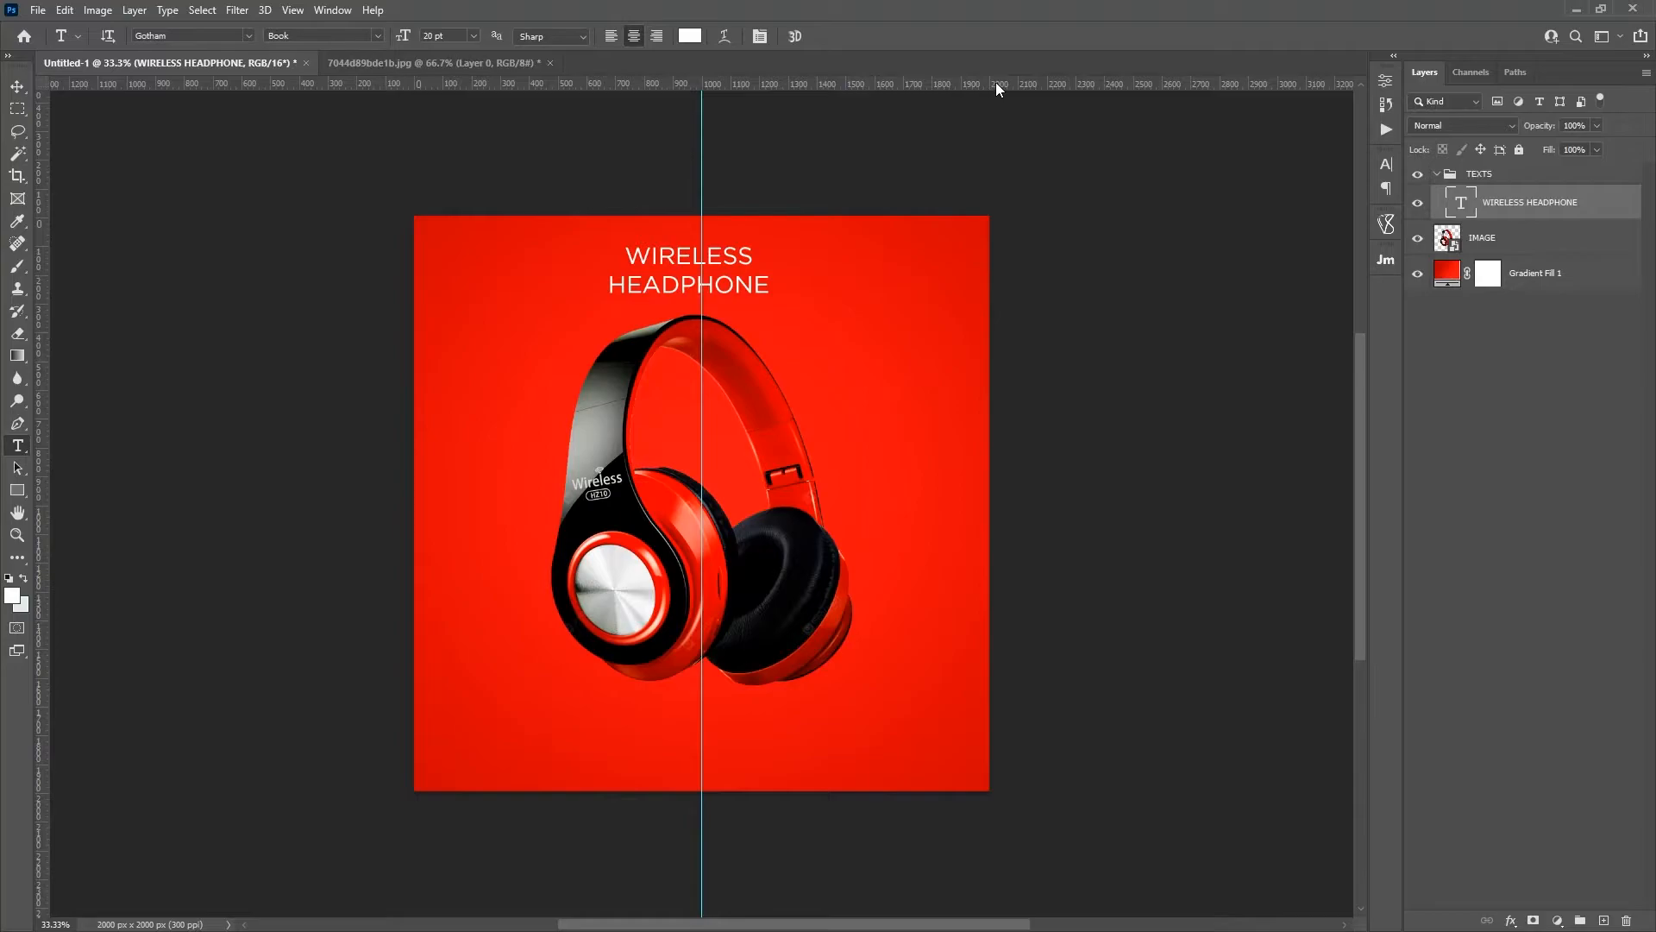
pyautogui.rightClick(711, 85)
pyautogui.click(776, 176)
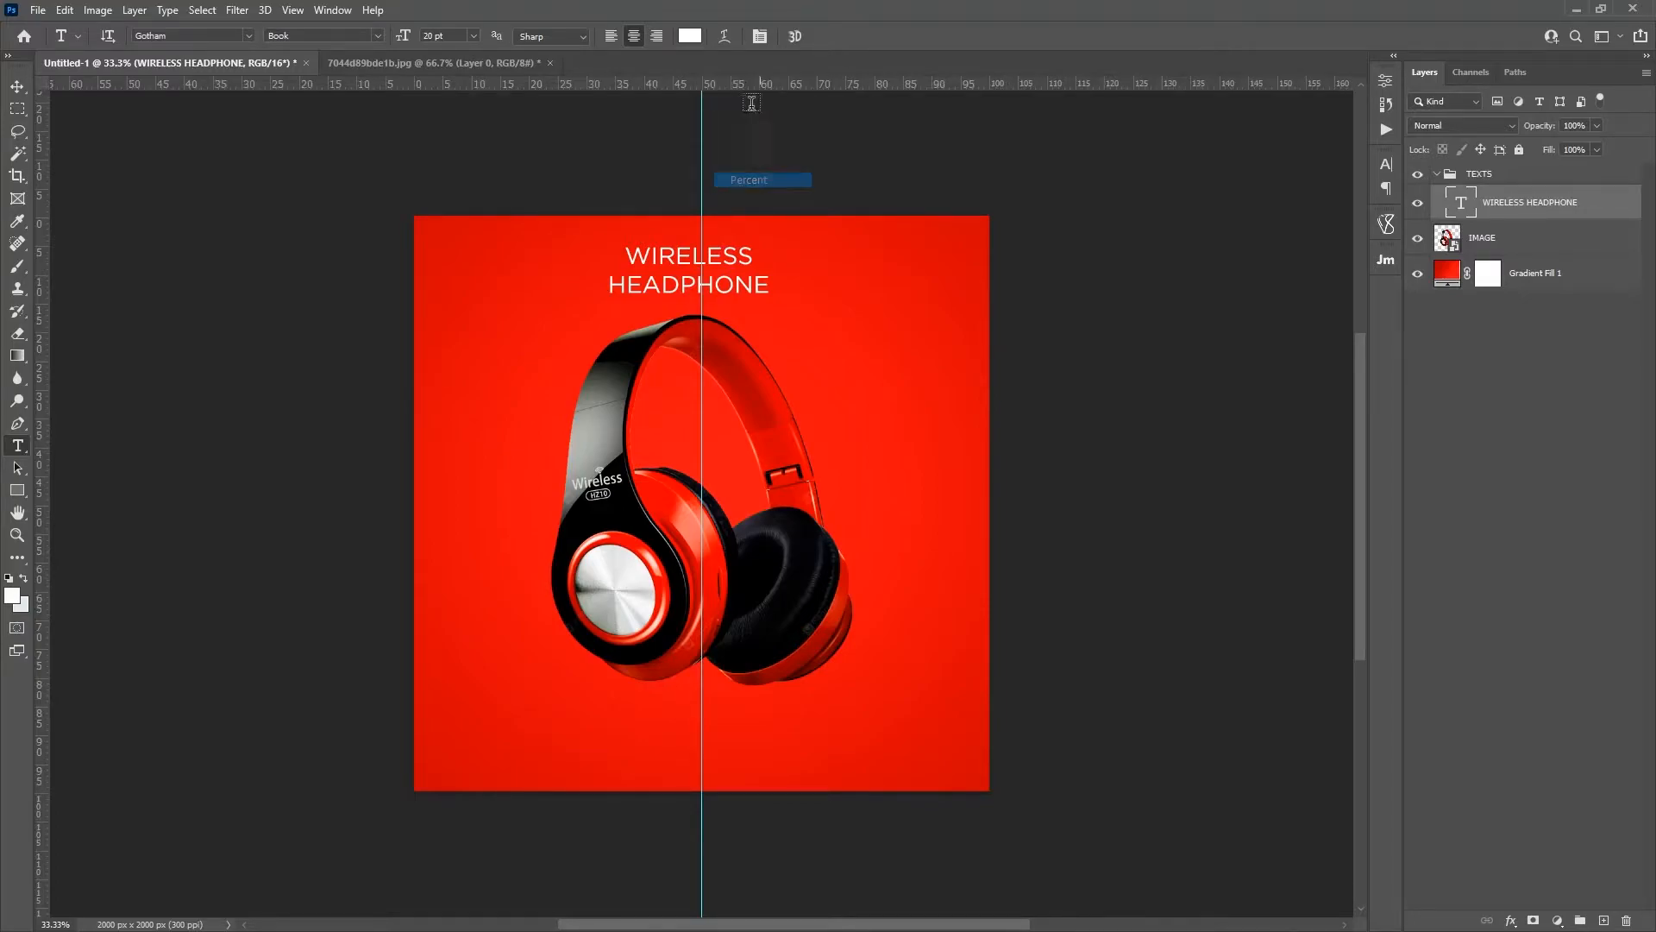
# Step: Shift the WIRELESS HEADPHONE title horizontally so it is centered on the vertical guide
pyautogui.click(691, 268)
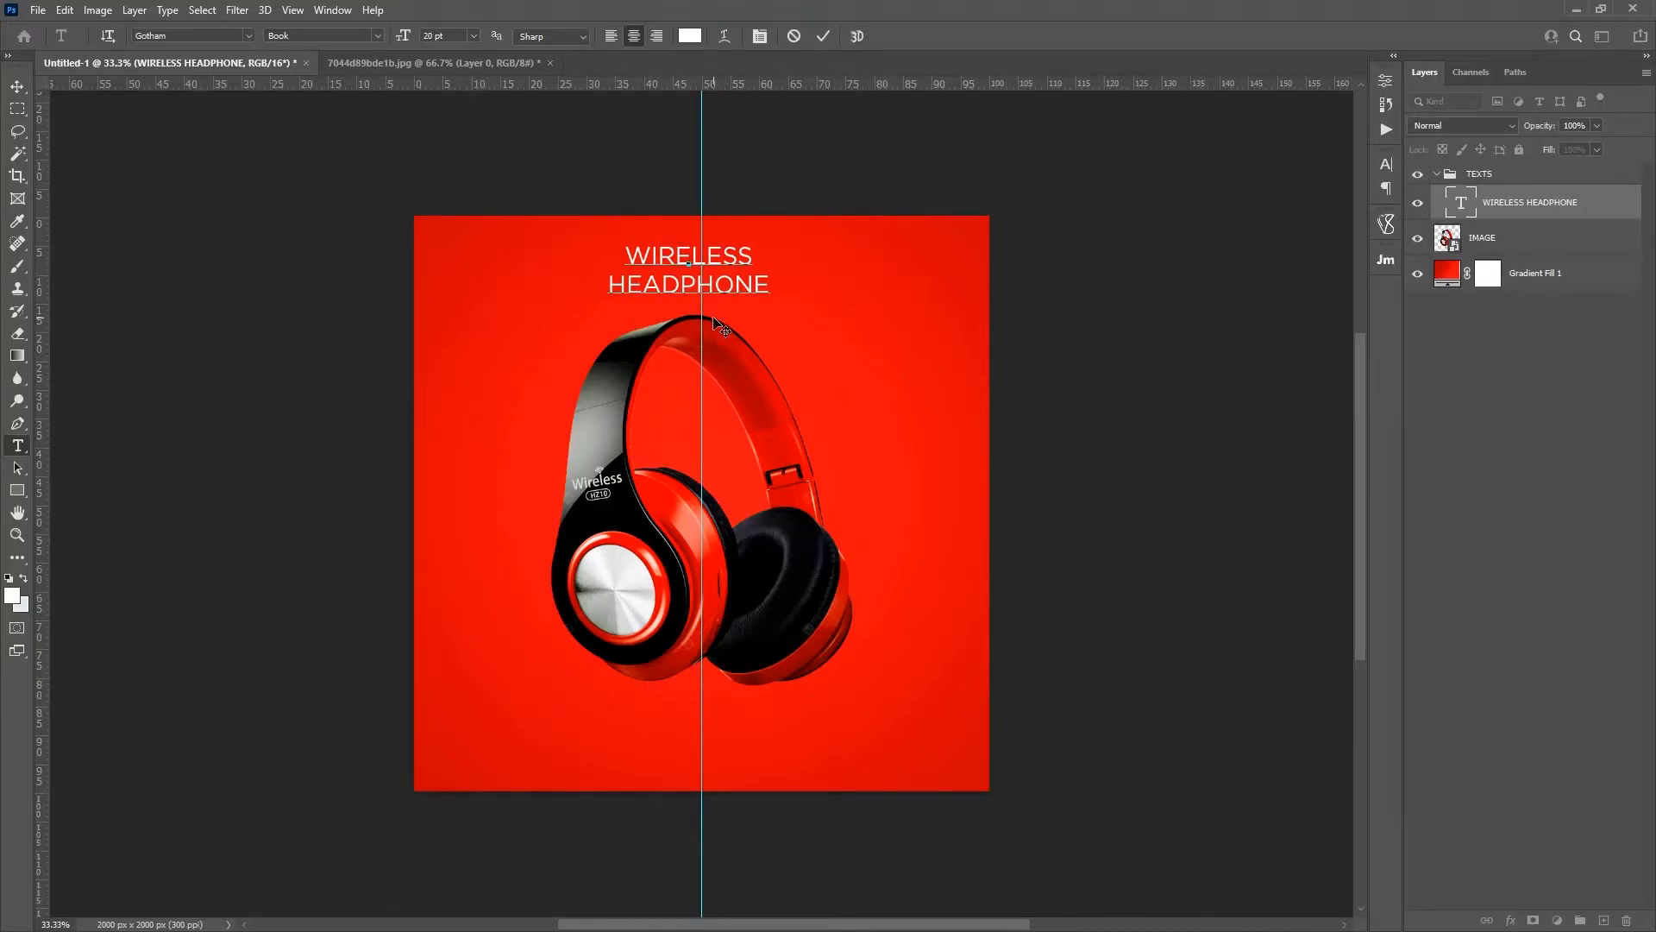
pyautogui.moveTo(713, 323); pyautogui.dragTo(727, 323)
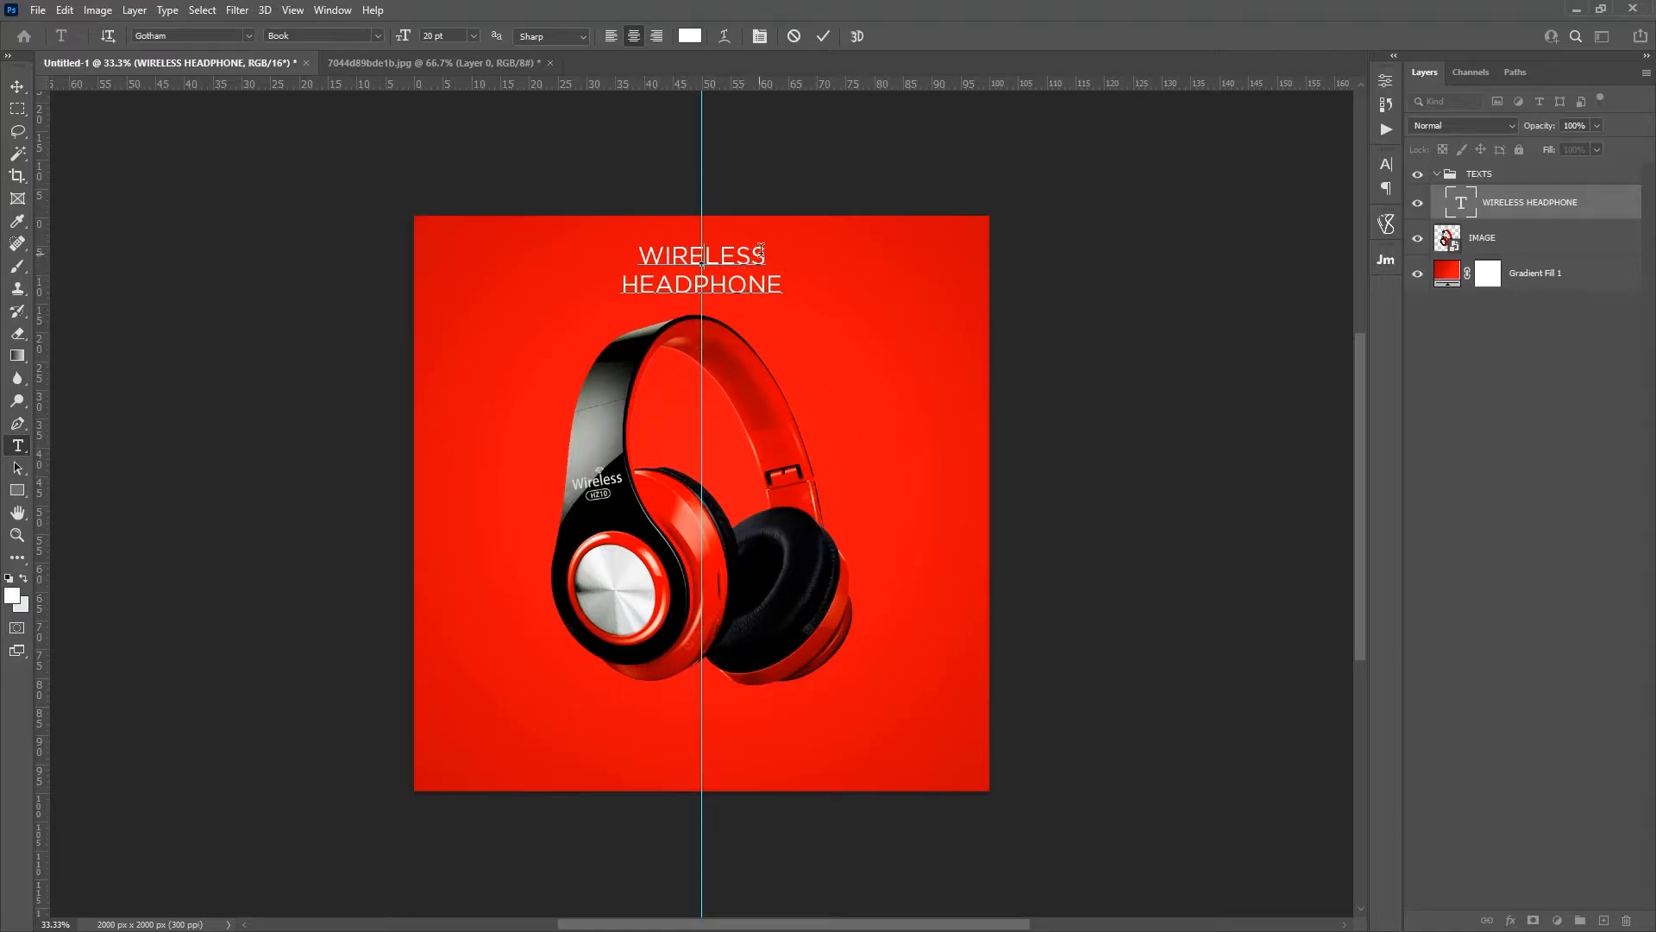
# Step: Set the font style of the word WIRELESS to Gotham Medium
pyautogui.moveTo(762, 251); pyautogui.dragTo(612, 254)
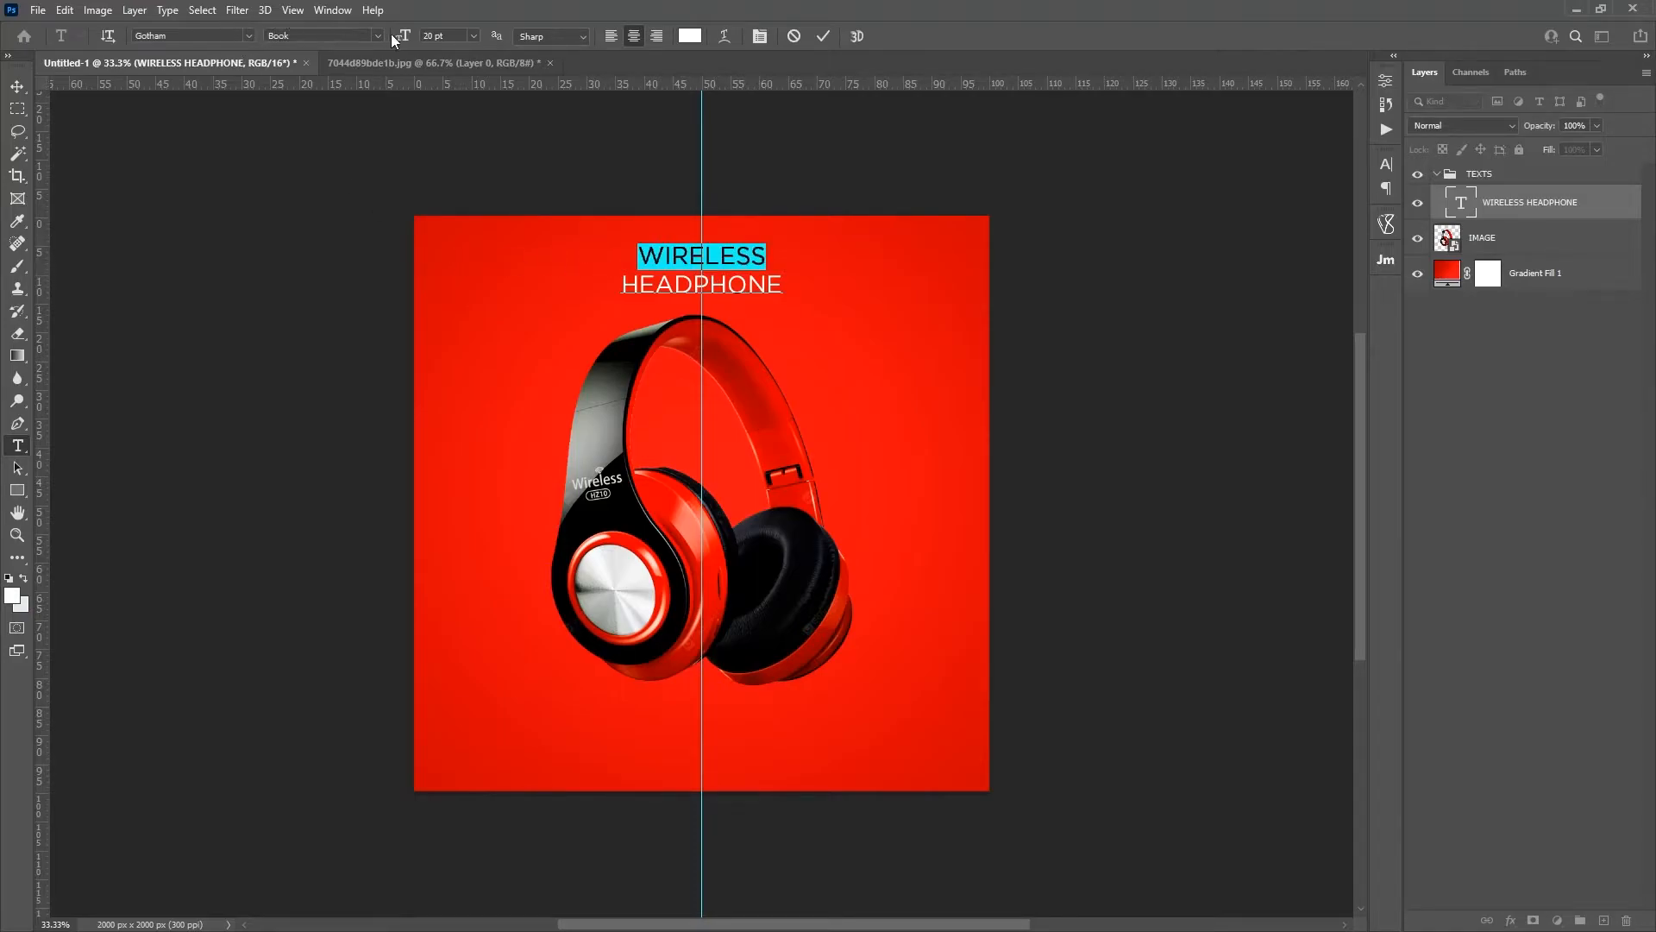
pyautogui.click(247, 35)
pyautogui.click(248, 34)
pyautogui.click(376, 35)
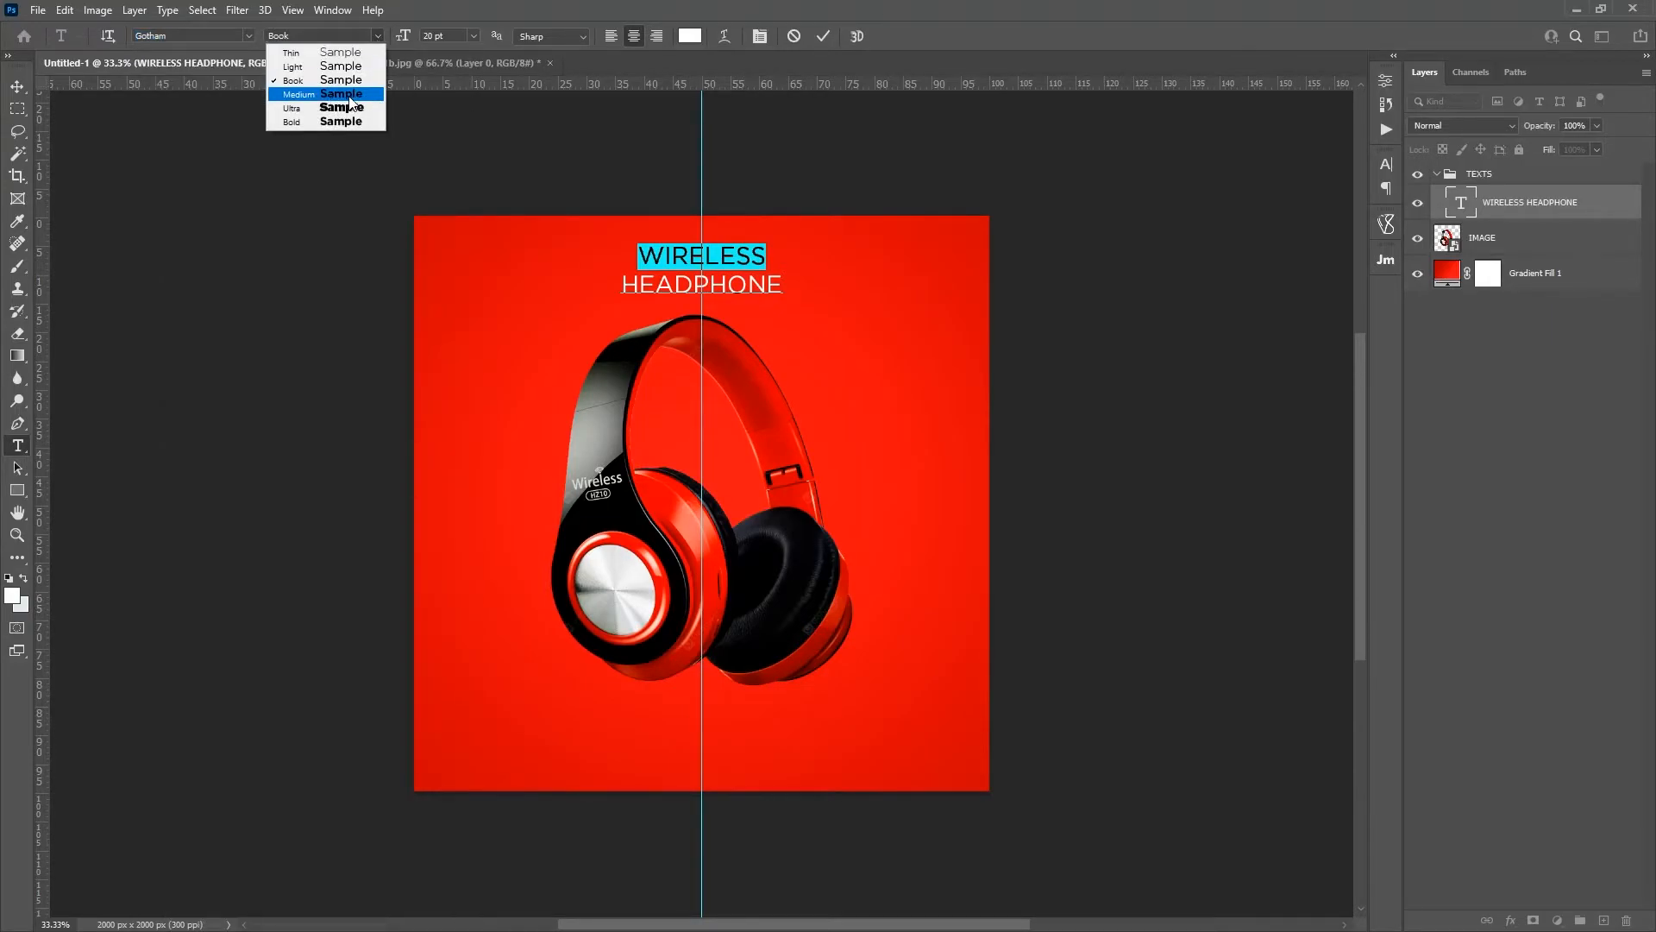
pyautogui.click(348, 96)
# Step: Set the font style of both title words, HEADPHONE and WIRELESS, to Gotham Ultra
pyautogui.doubleClick(694, 283)
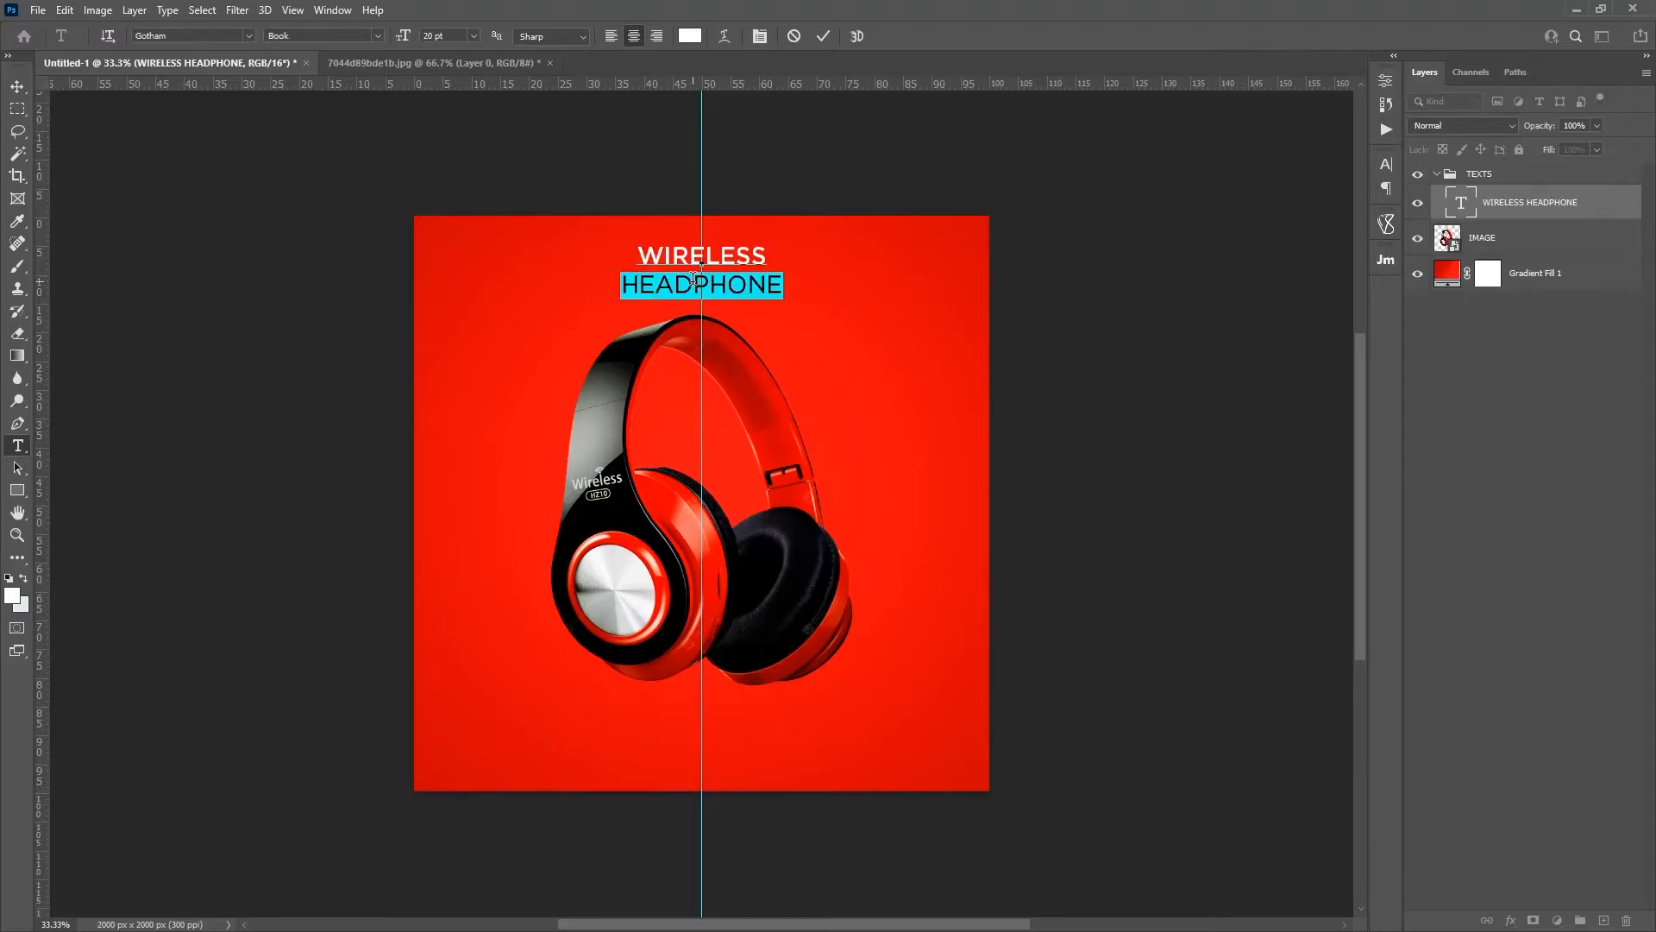
pyautogui.click(376, 35)
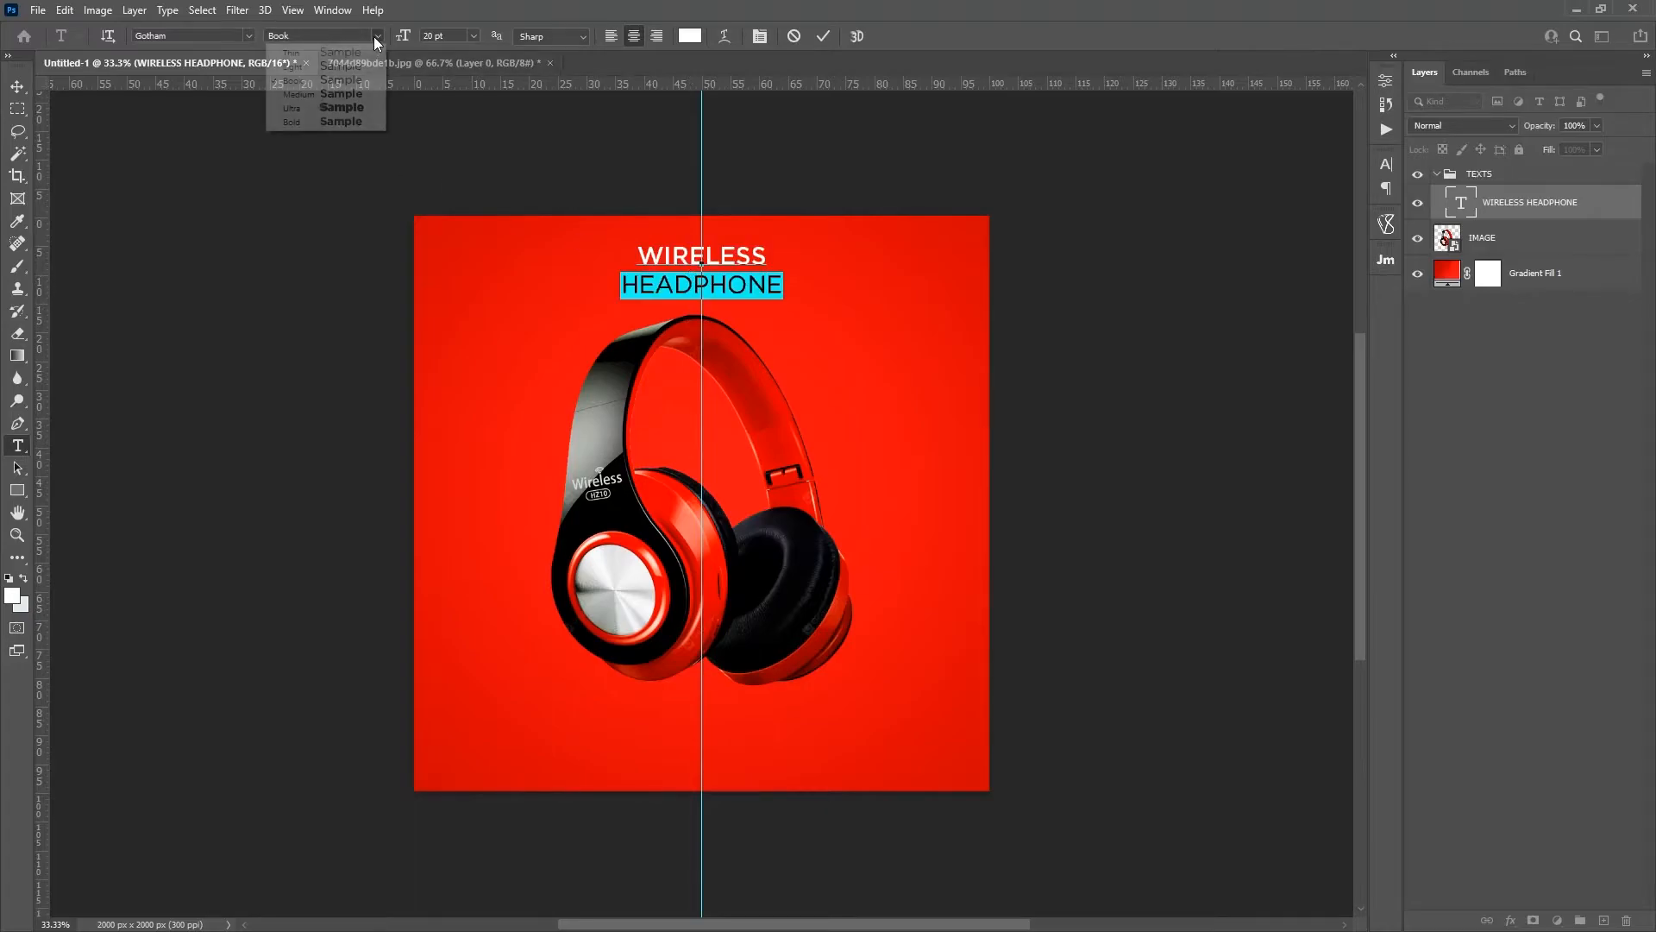
pyautogui.click(359, 109)
pyautogui.click(703, 268)
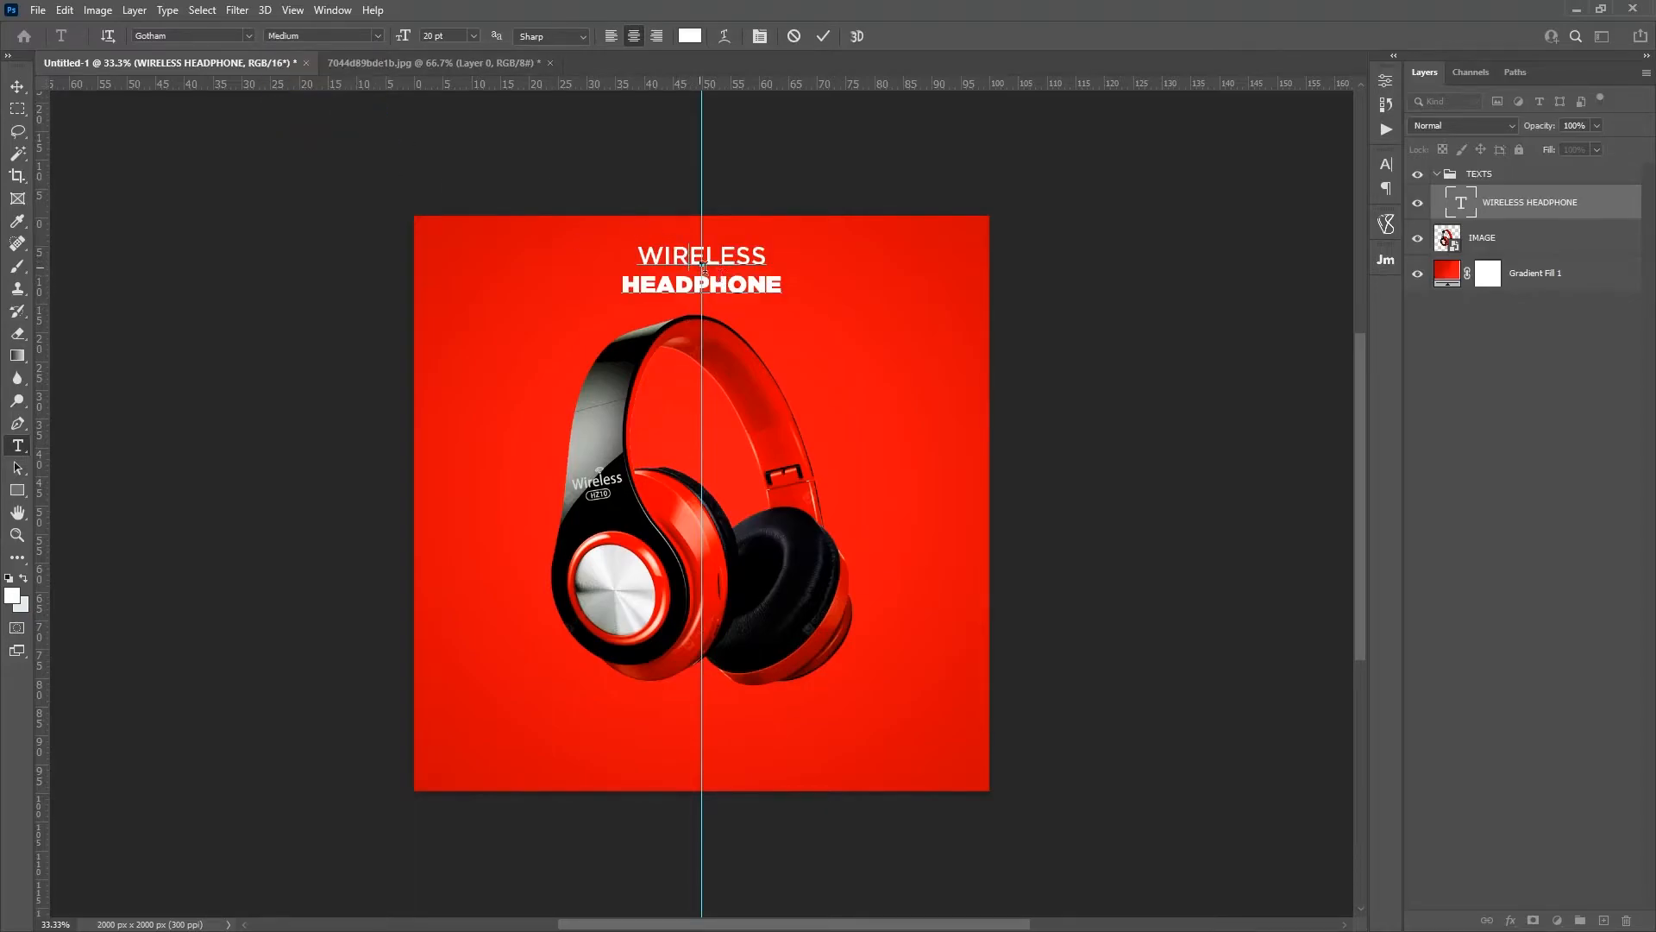
pyautogui.moveTo(779, 287); pyautogui.dragTo(585, 243)
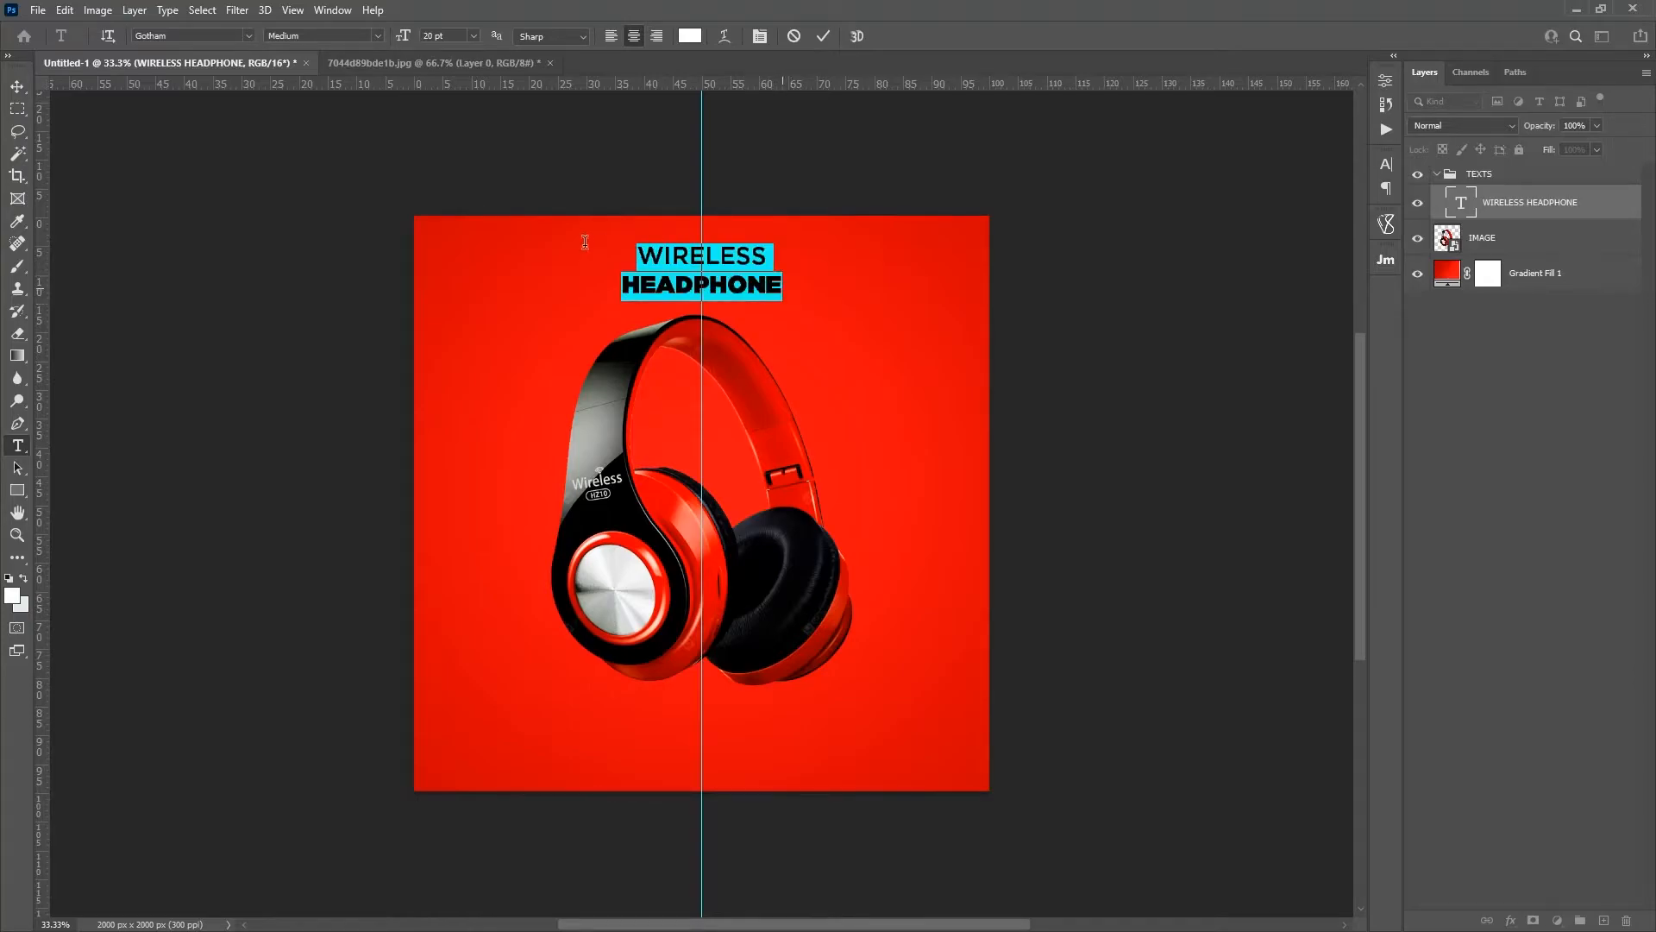
pyautogui.moveTo(814, 259); pyautogui.dragTo(634, 256)
pyautogui.click(376, 38)
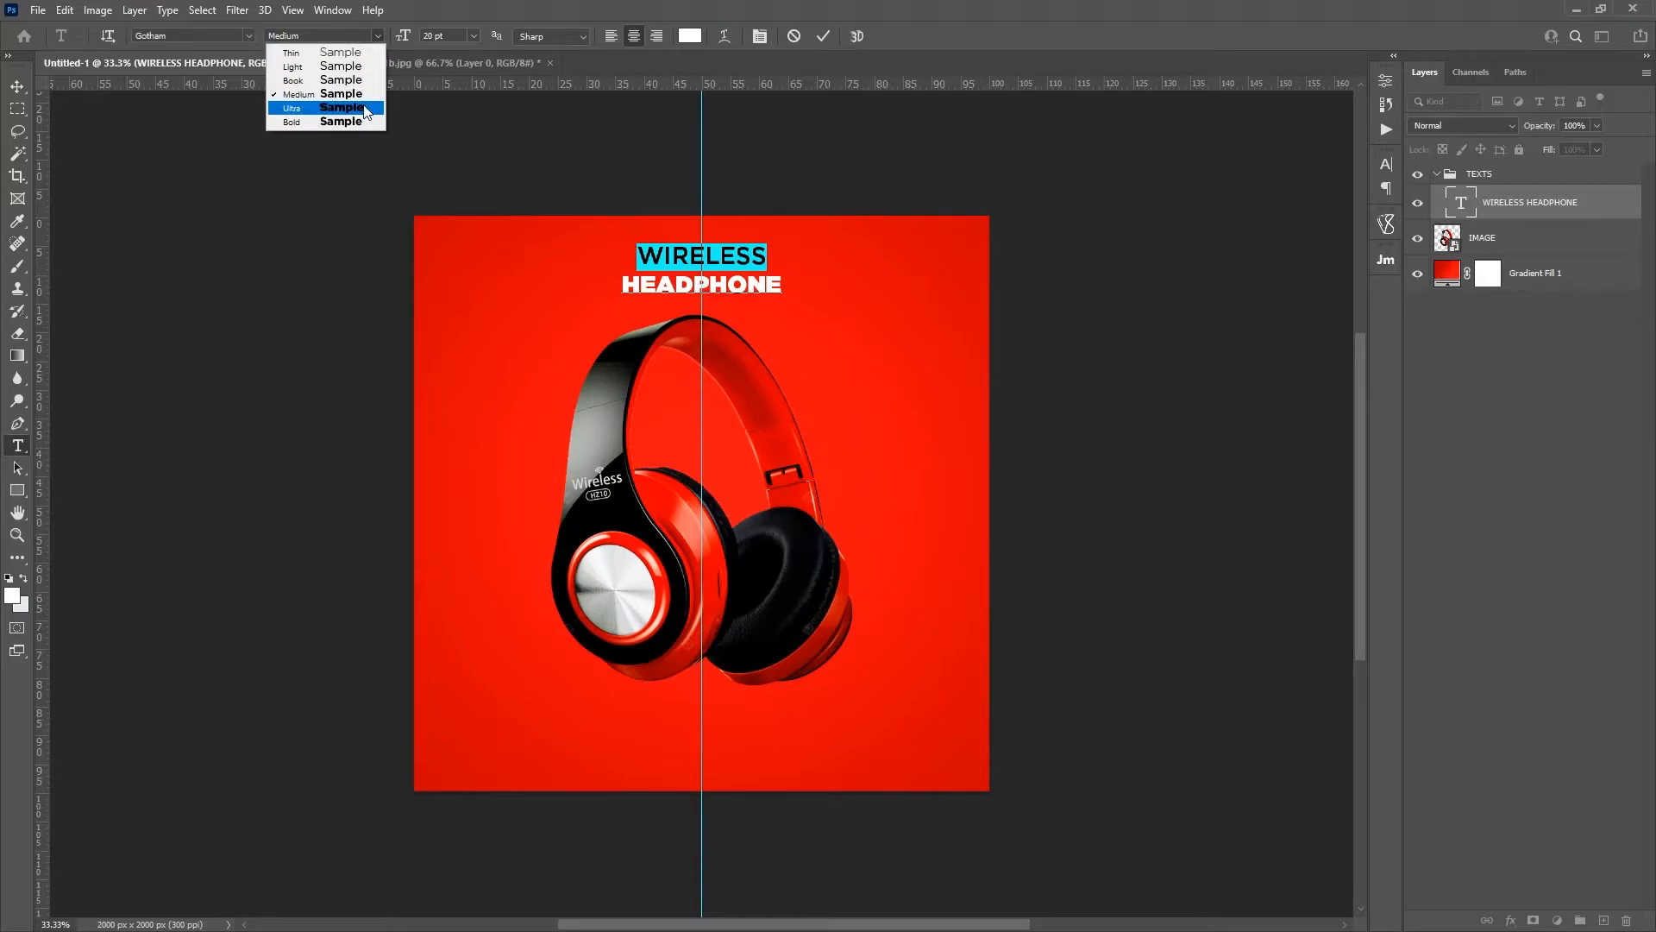
pyautogui.click(365, 110)
pyautogui.click(718, 254)
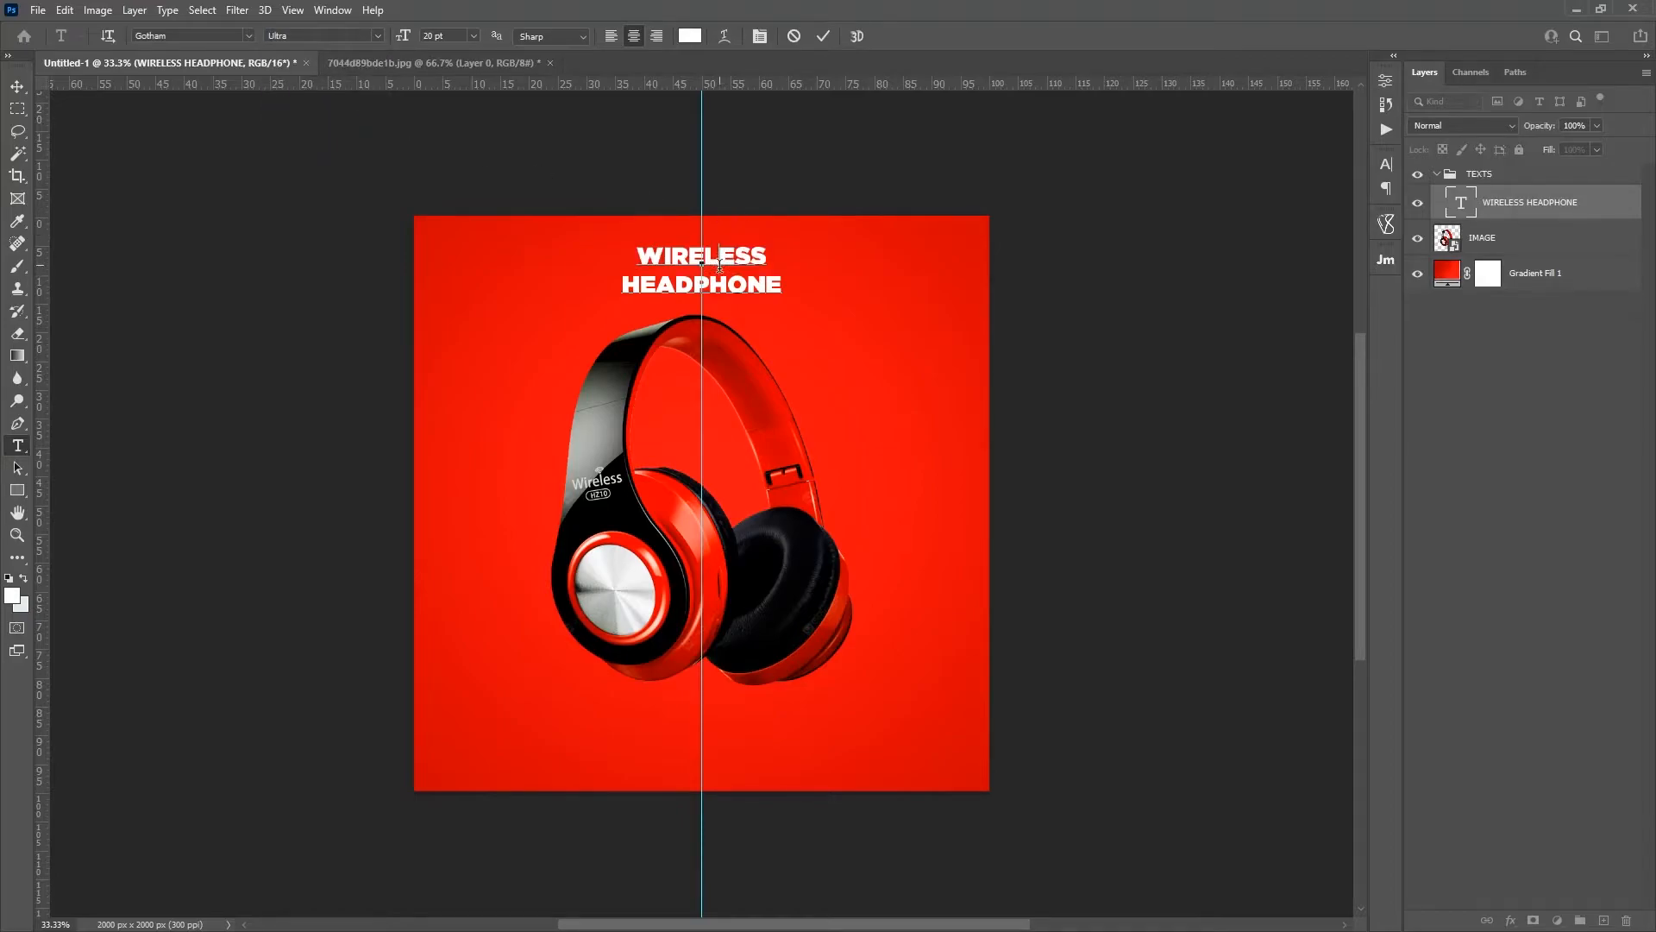
# Step: Set the font size of the word HEADPHONE to 30 pt
pyautogui.doubleClick(712, 282)
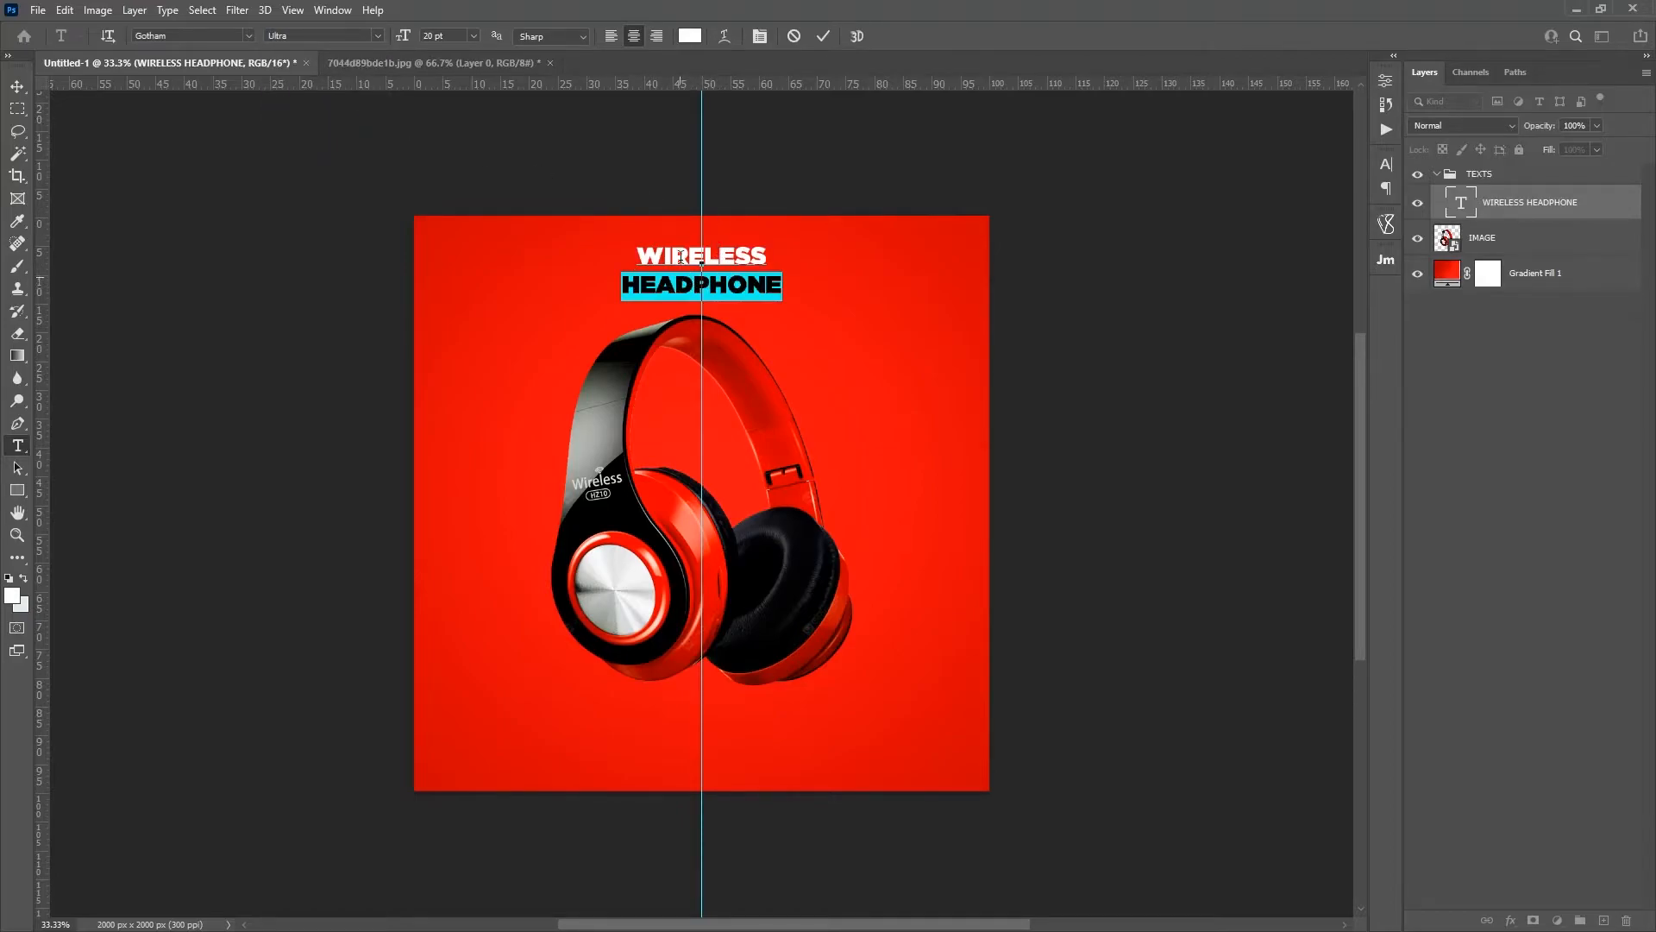
pyautogui.click(473, 36)
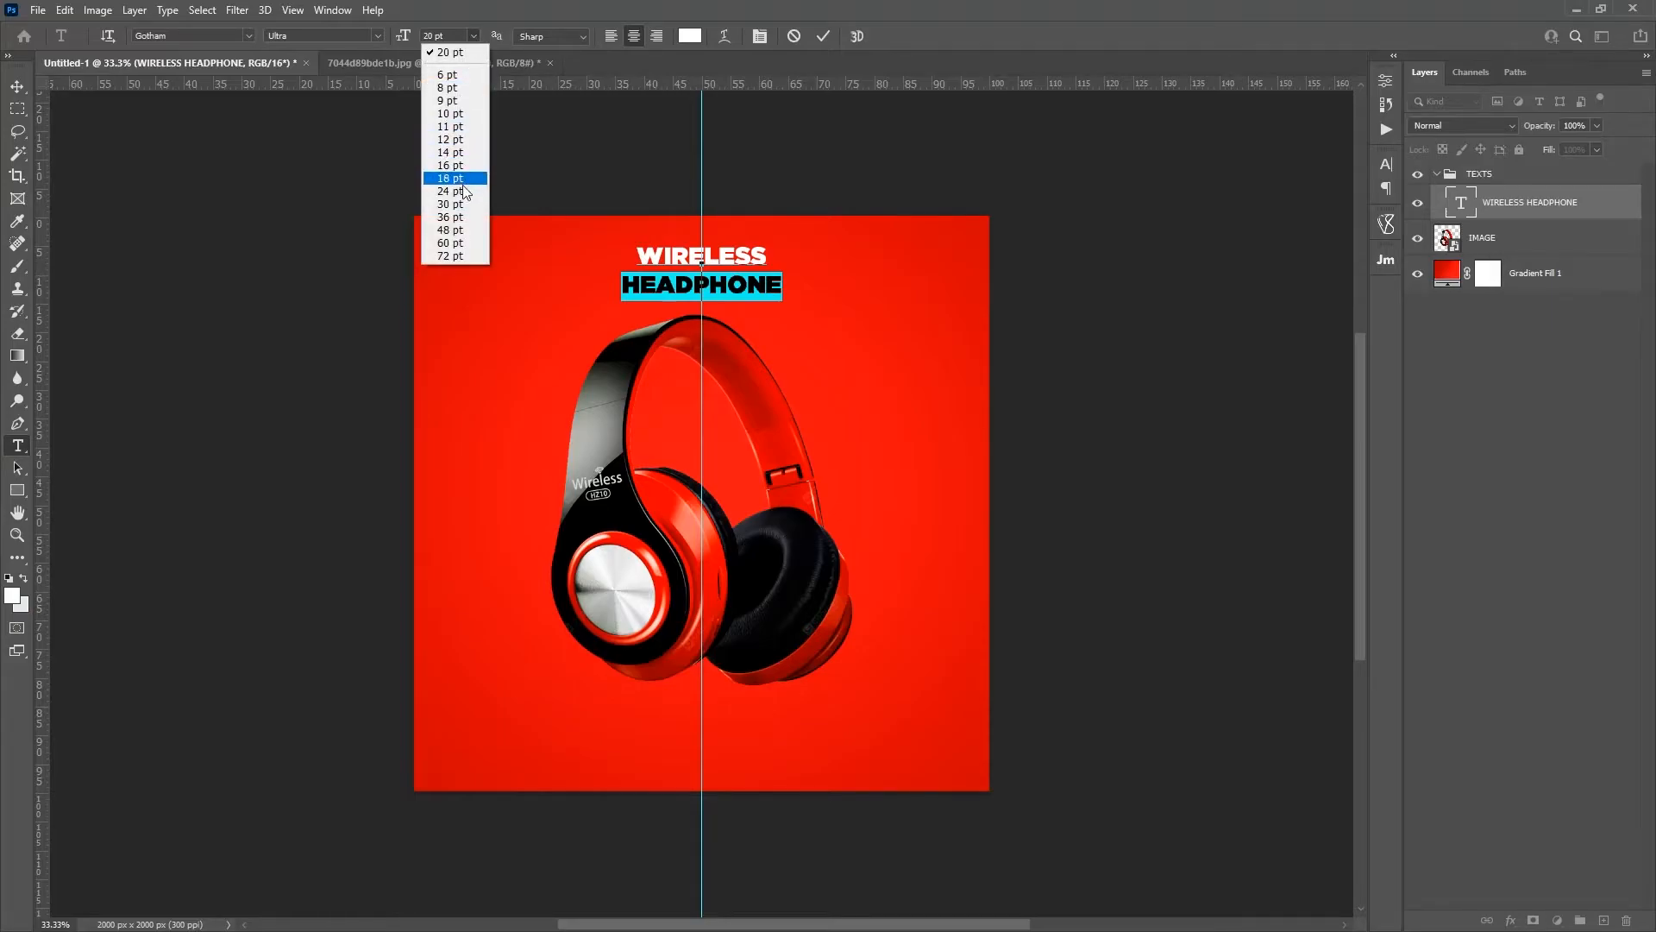
pyautogui.click(455, 219)
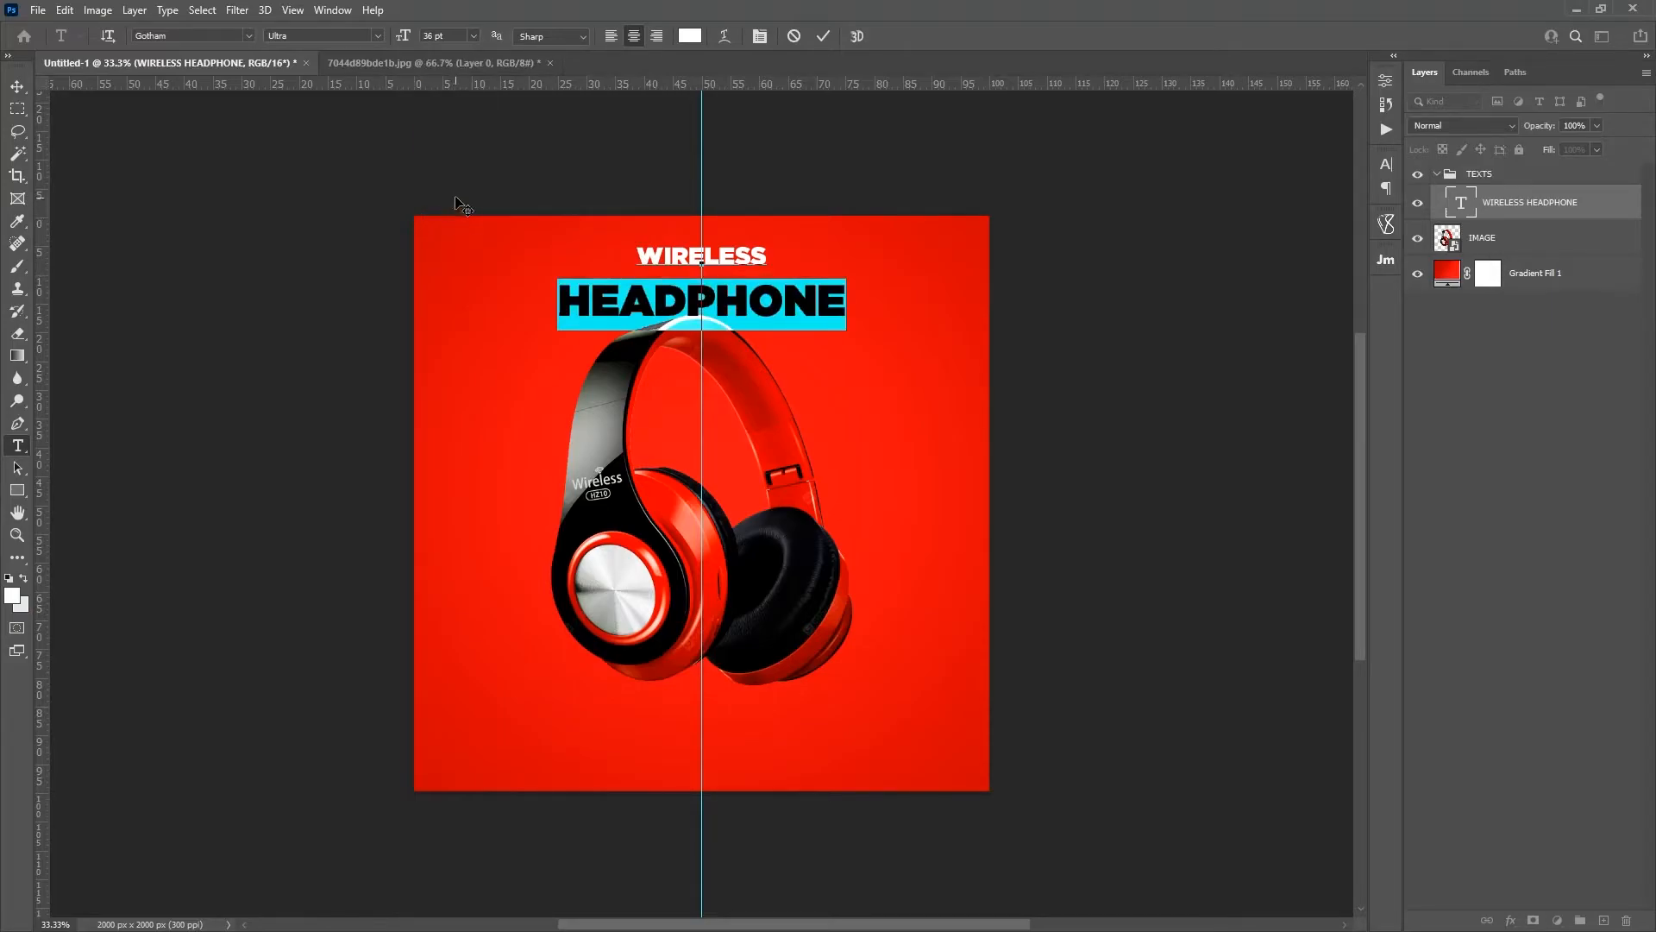
pyautogui.click(475, 36)
pyautogui.click(456, 205)
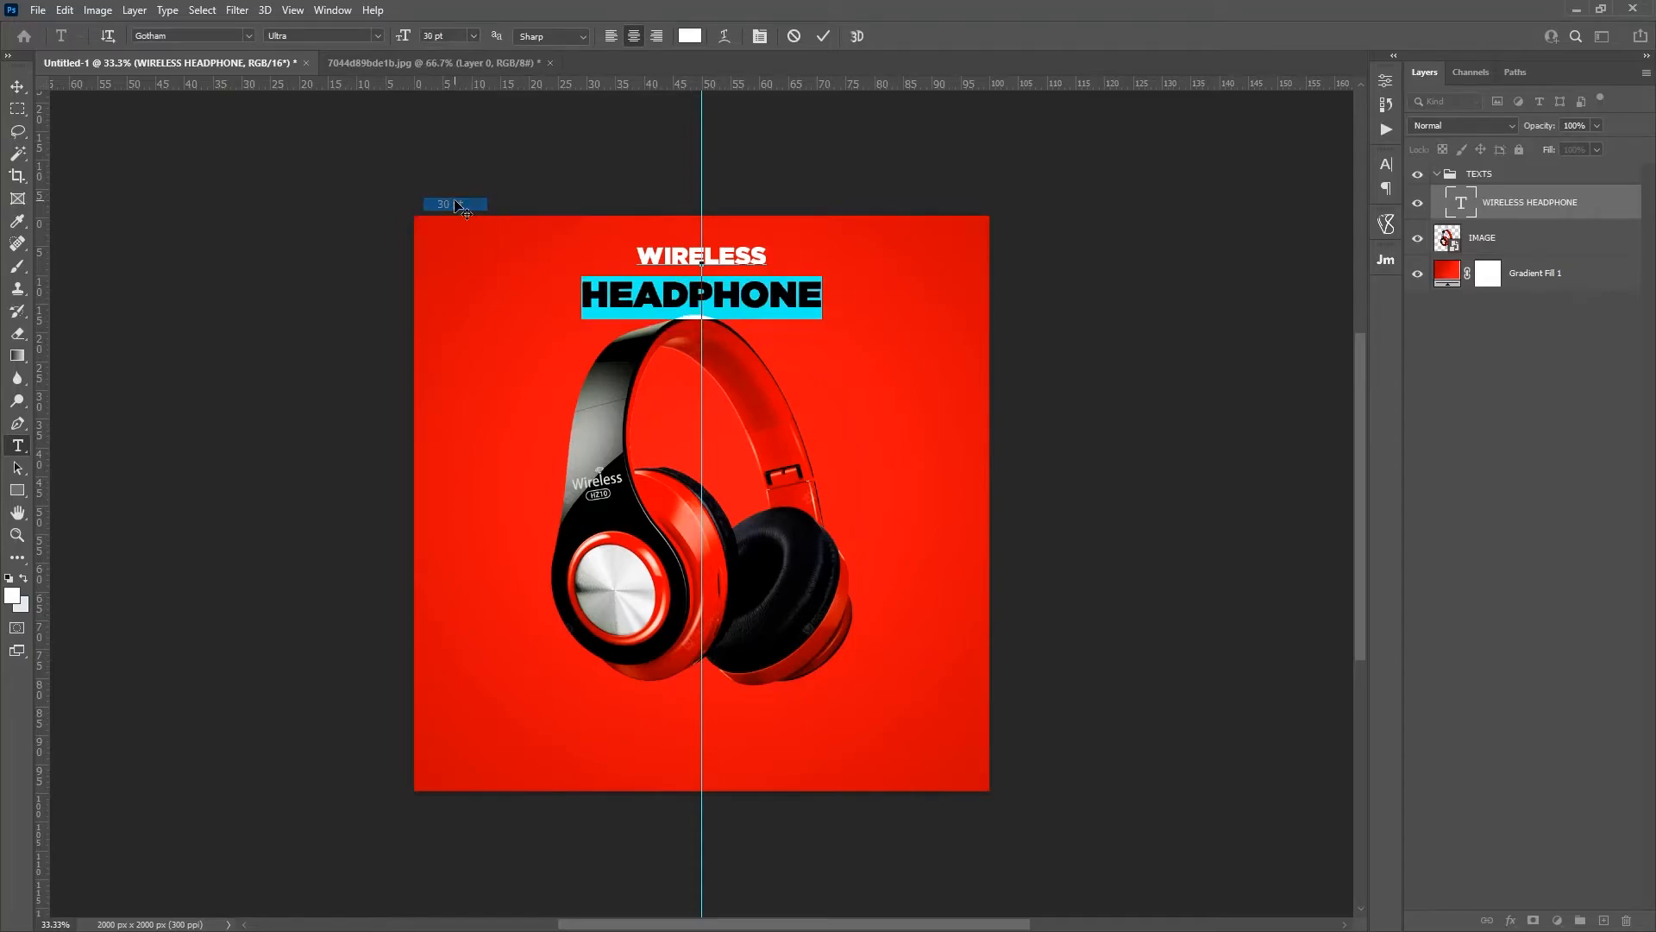
# Step: Move the title slightly up, clear of the headband, and commit the text edit
pyautogui.click(748, 261)
pyautogui.moveTo(752, 344); pyautogui.dragTo(752, 337)
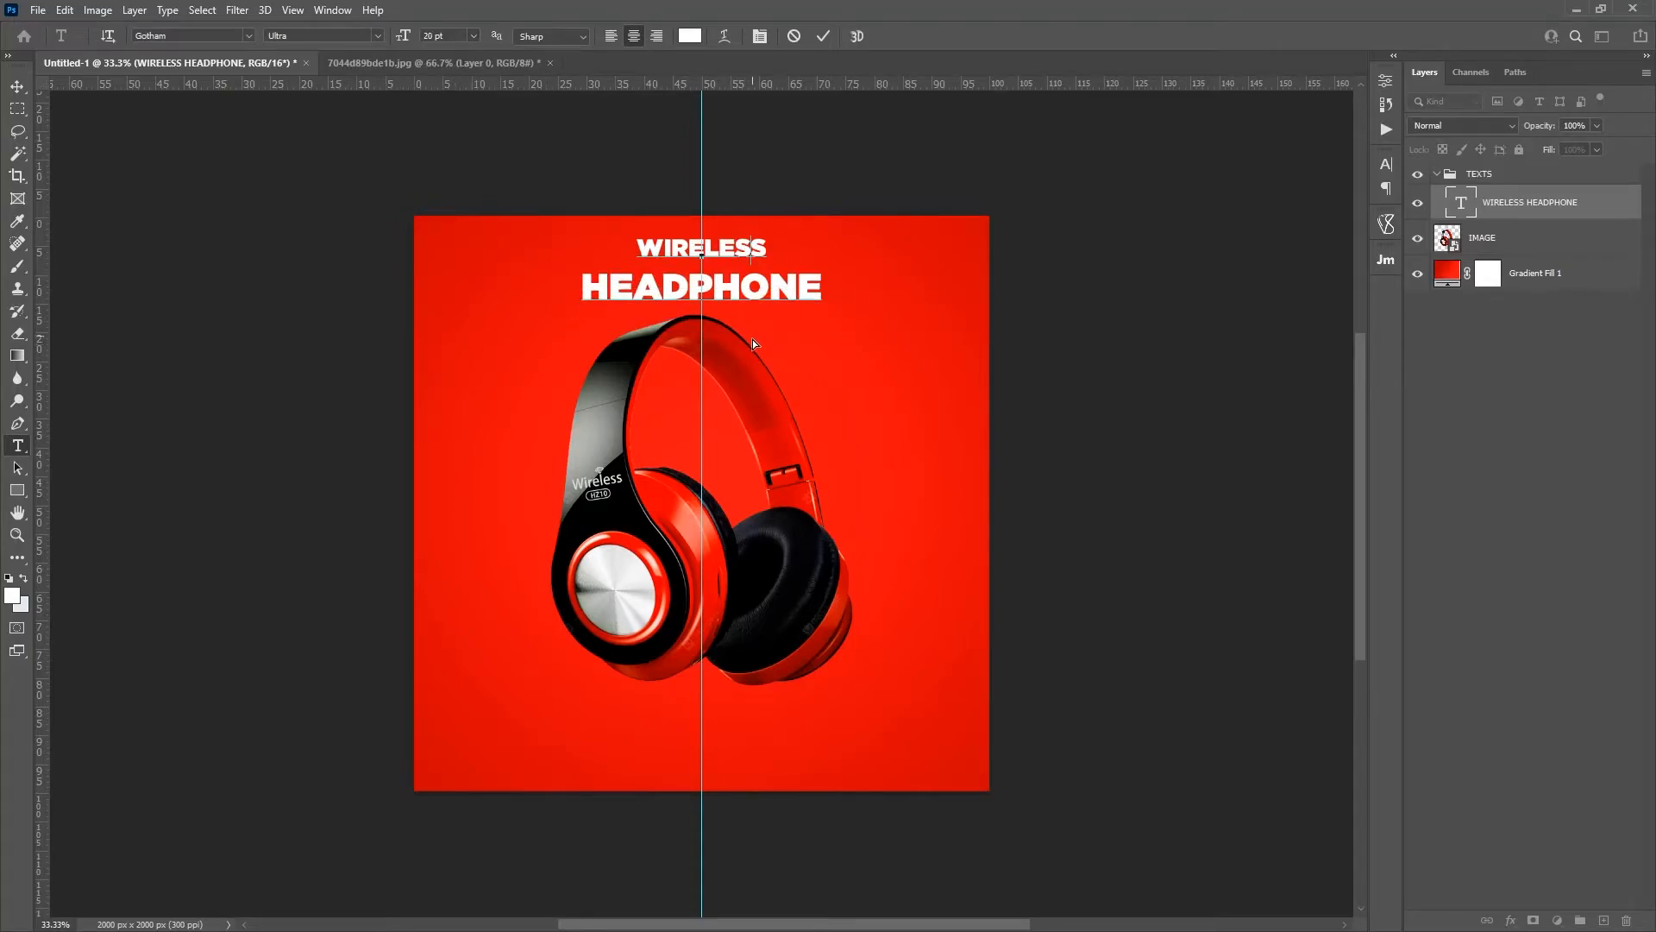
pyautogui.click(824, 39)
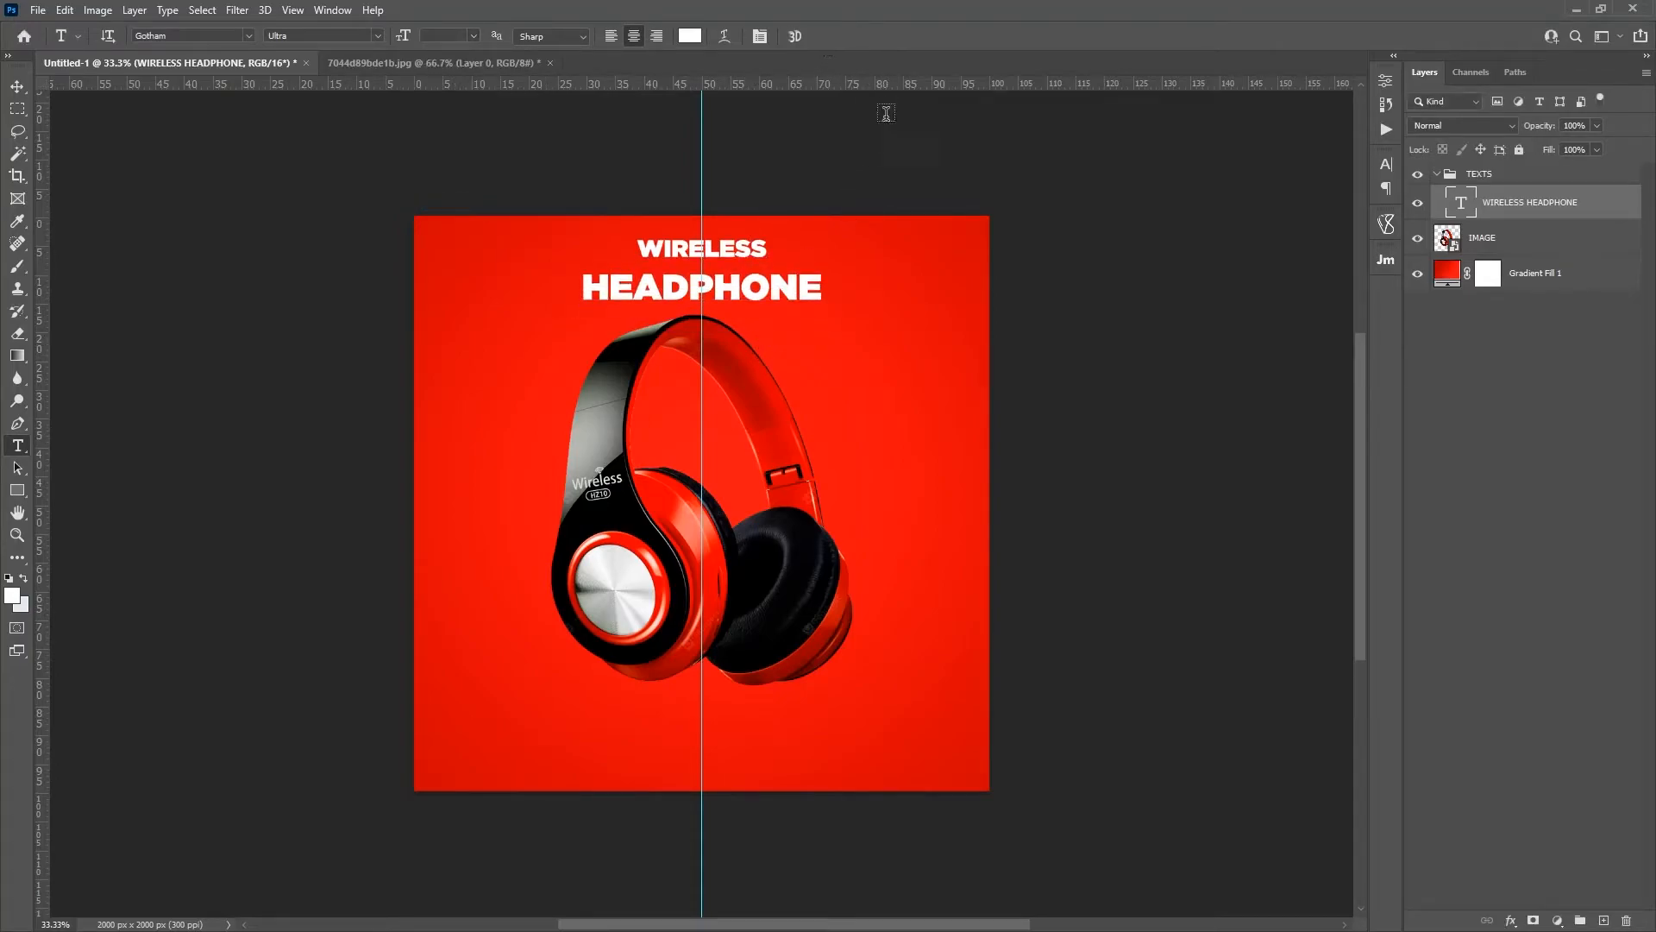
# Step: Move the headphones on the IMAGE layer slightly down to widen the gap below the title
pyautogui.click(1466, 240)
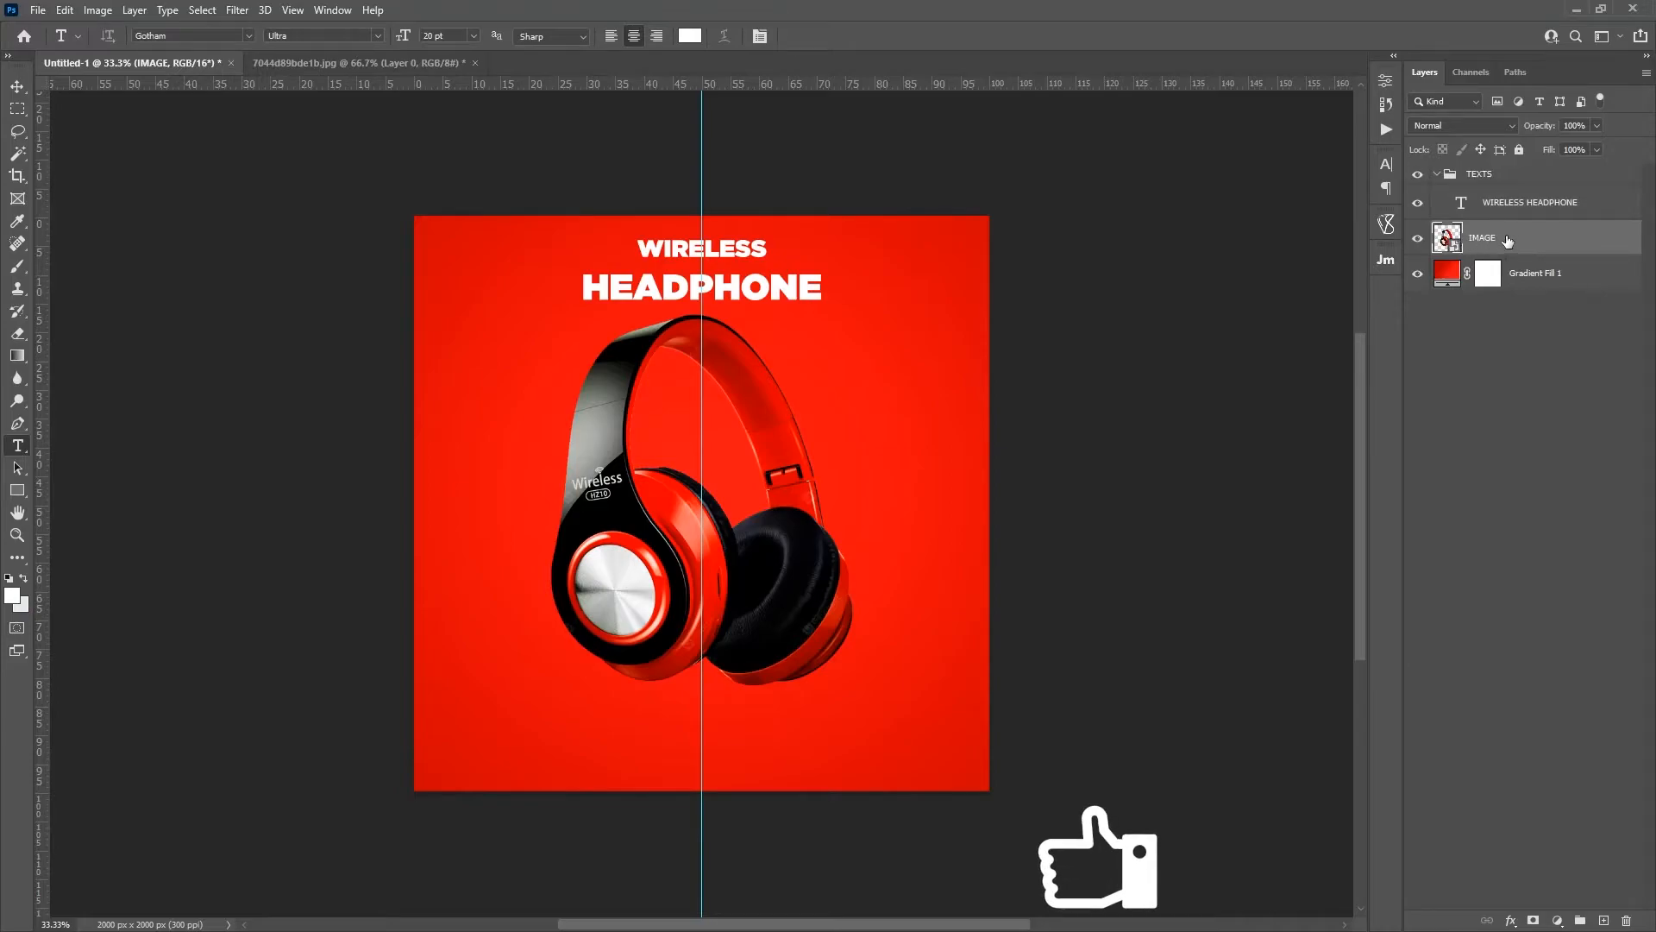
pyautogui.press('v')
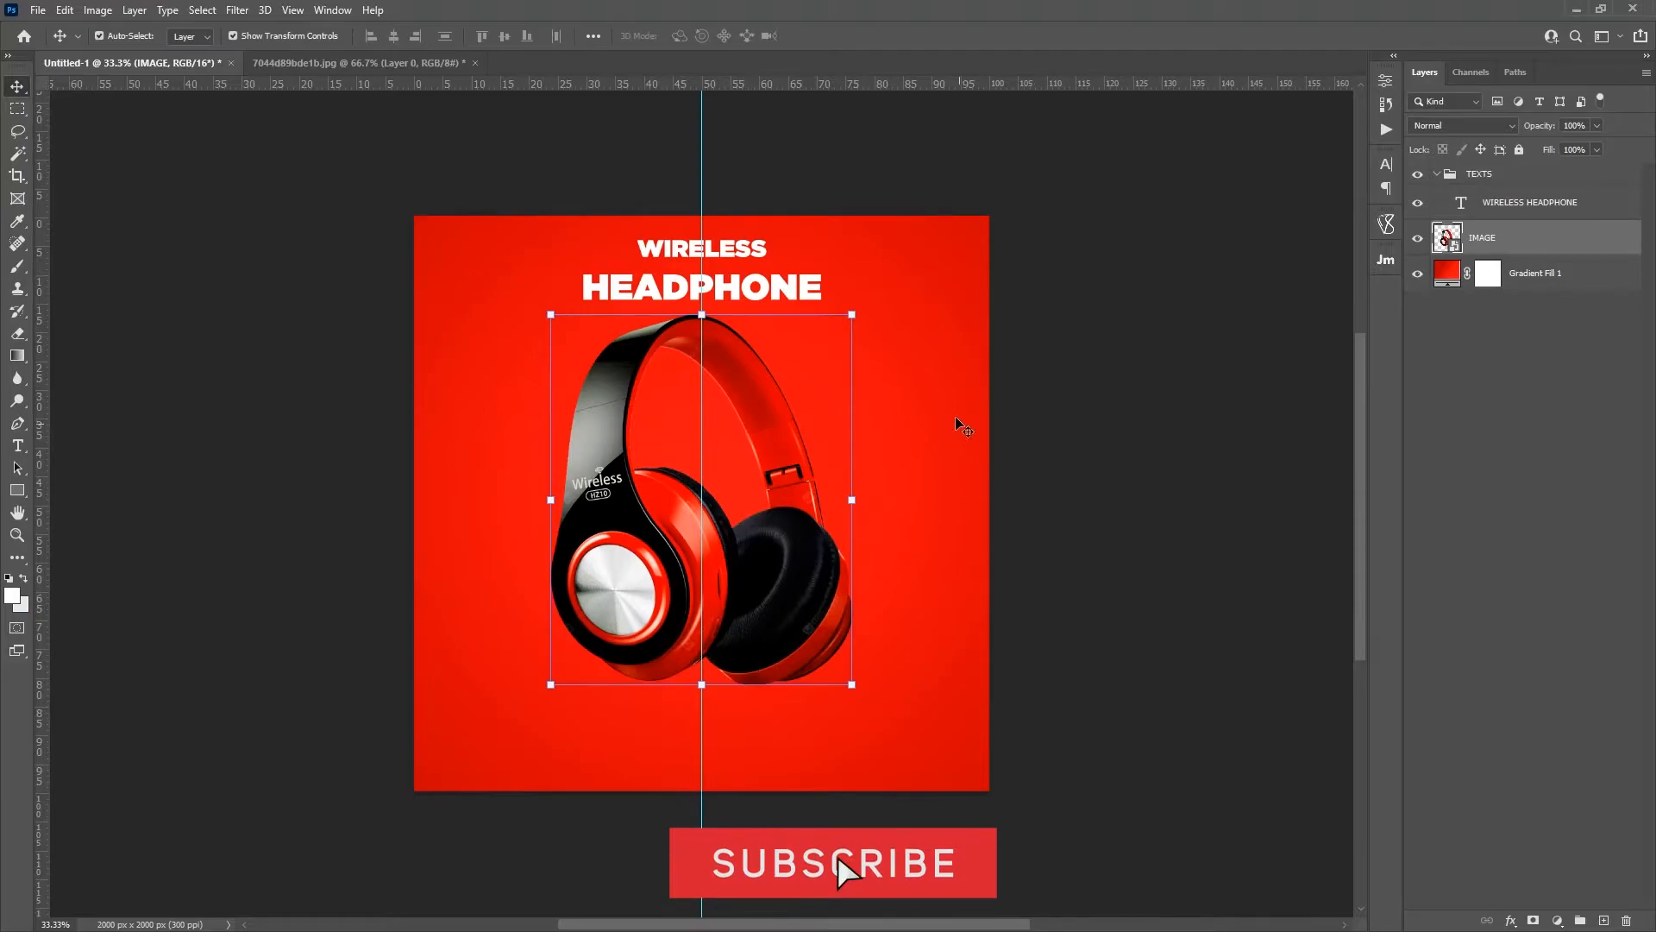
pyautogui.moveTo(935, 388); pyautogui.dragTo(935, 406)
pyautogui.click(1494, 375)
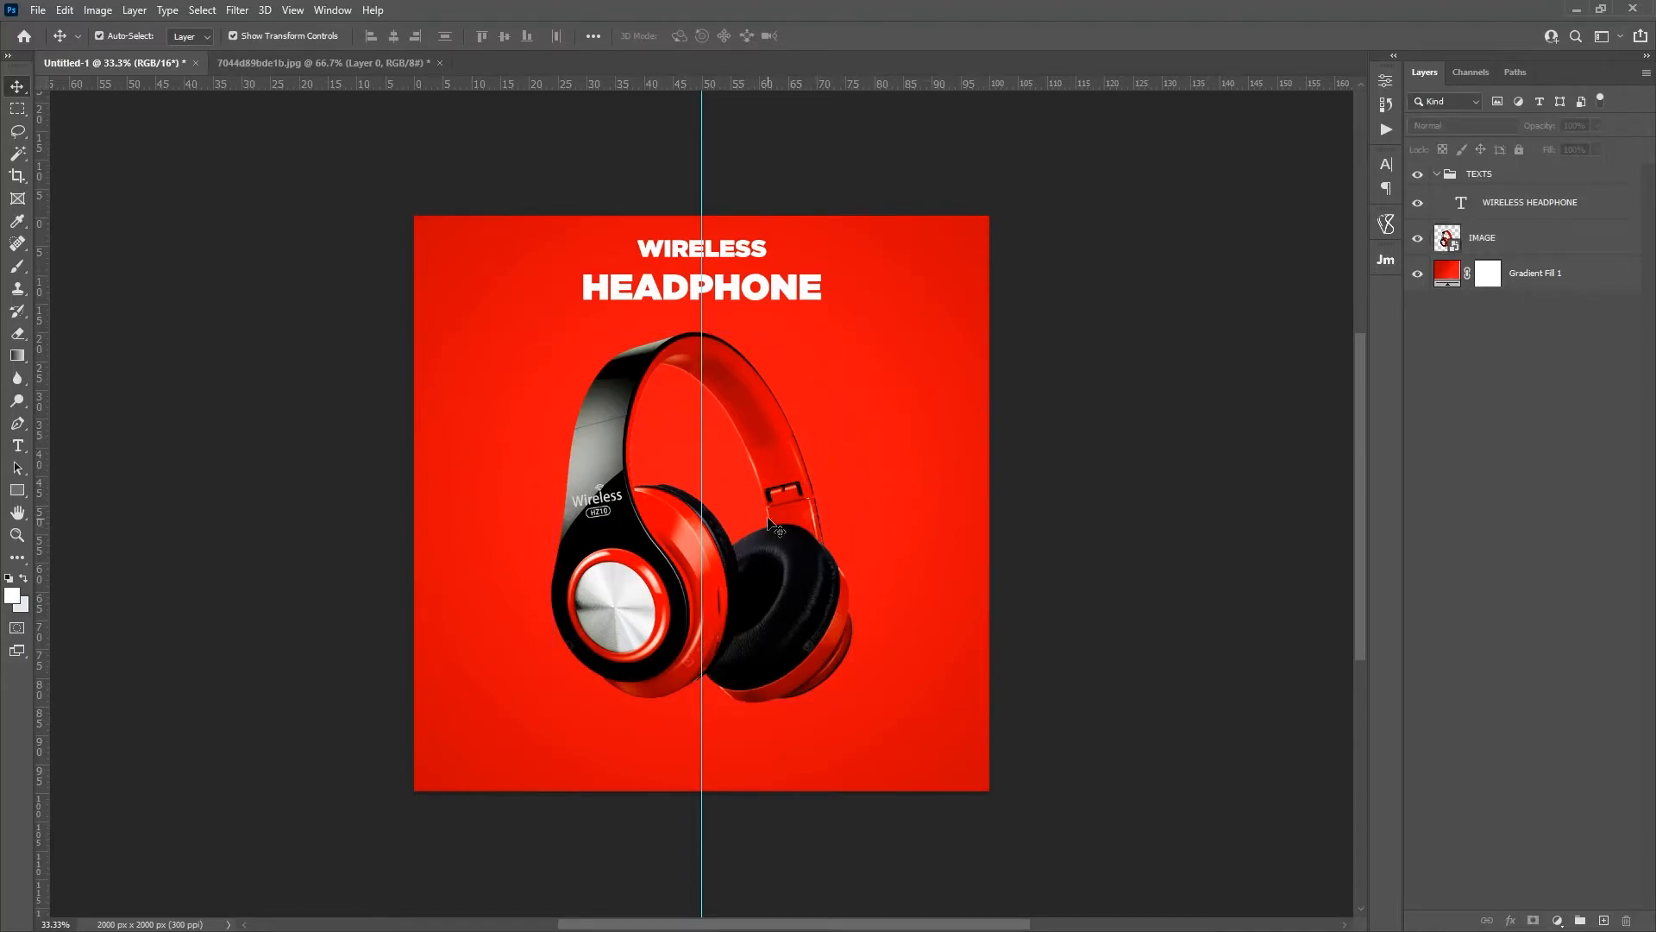
# Step: Collapse the TEXTS group, put the IMAGE layer into a new group and name that group IMAGE
pyautogui.click(1528, 244)
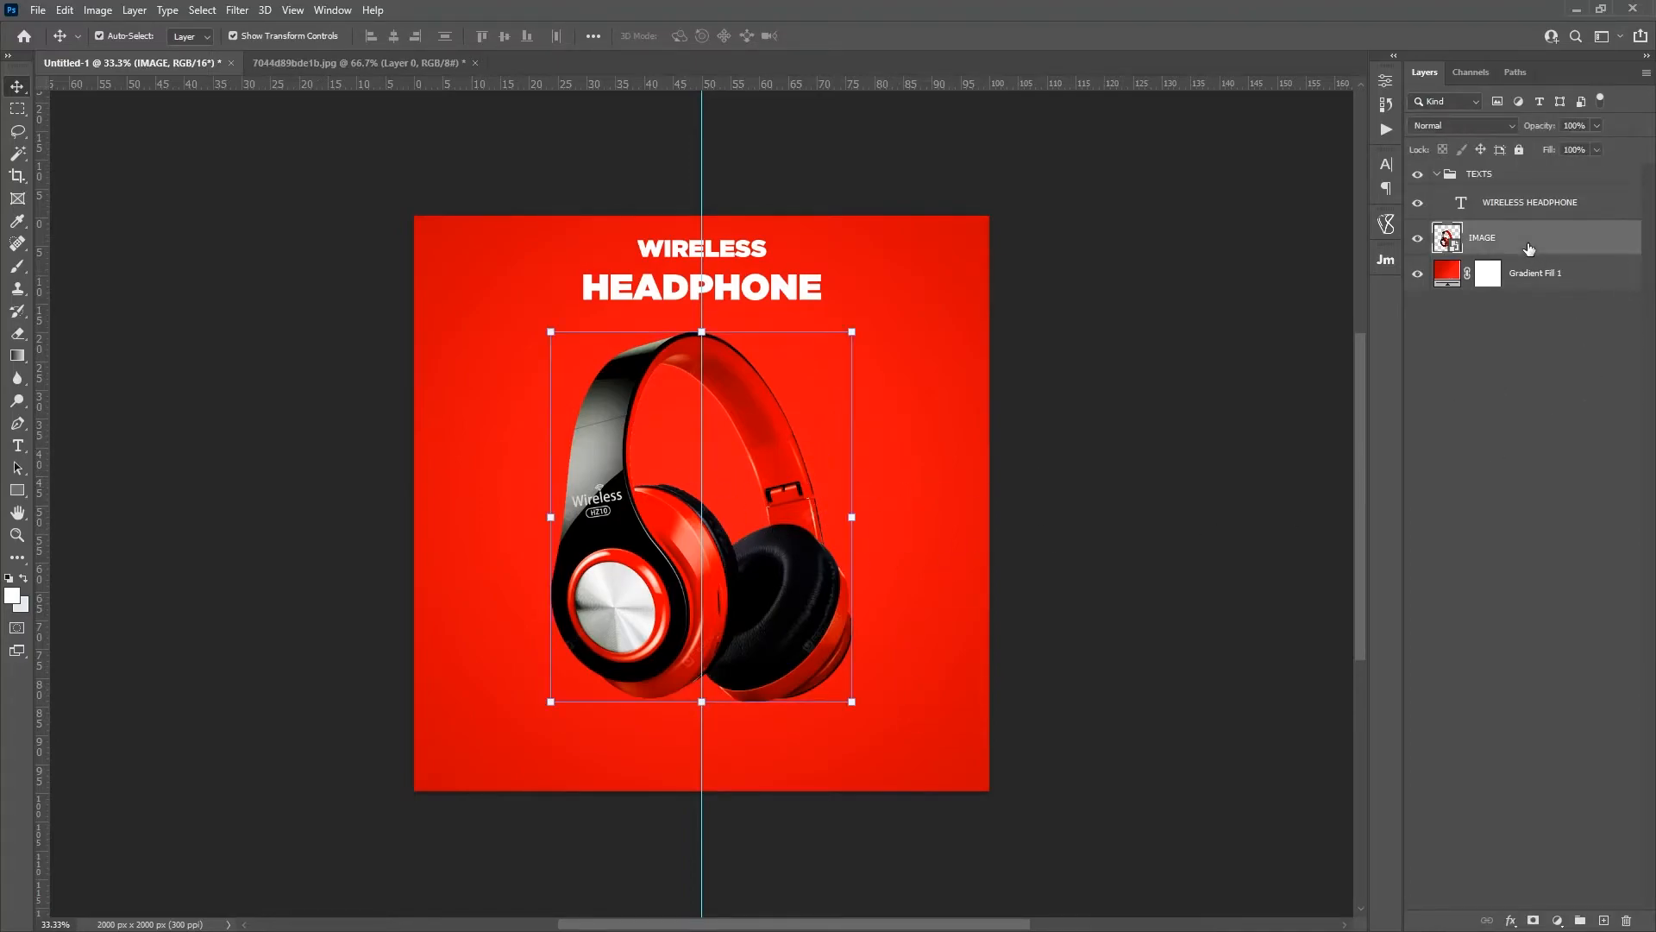
pyautogui.click(1436, 174)
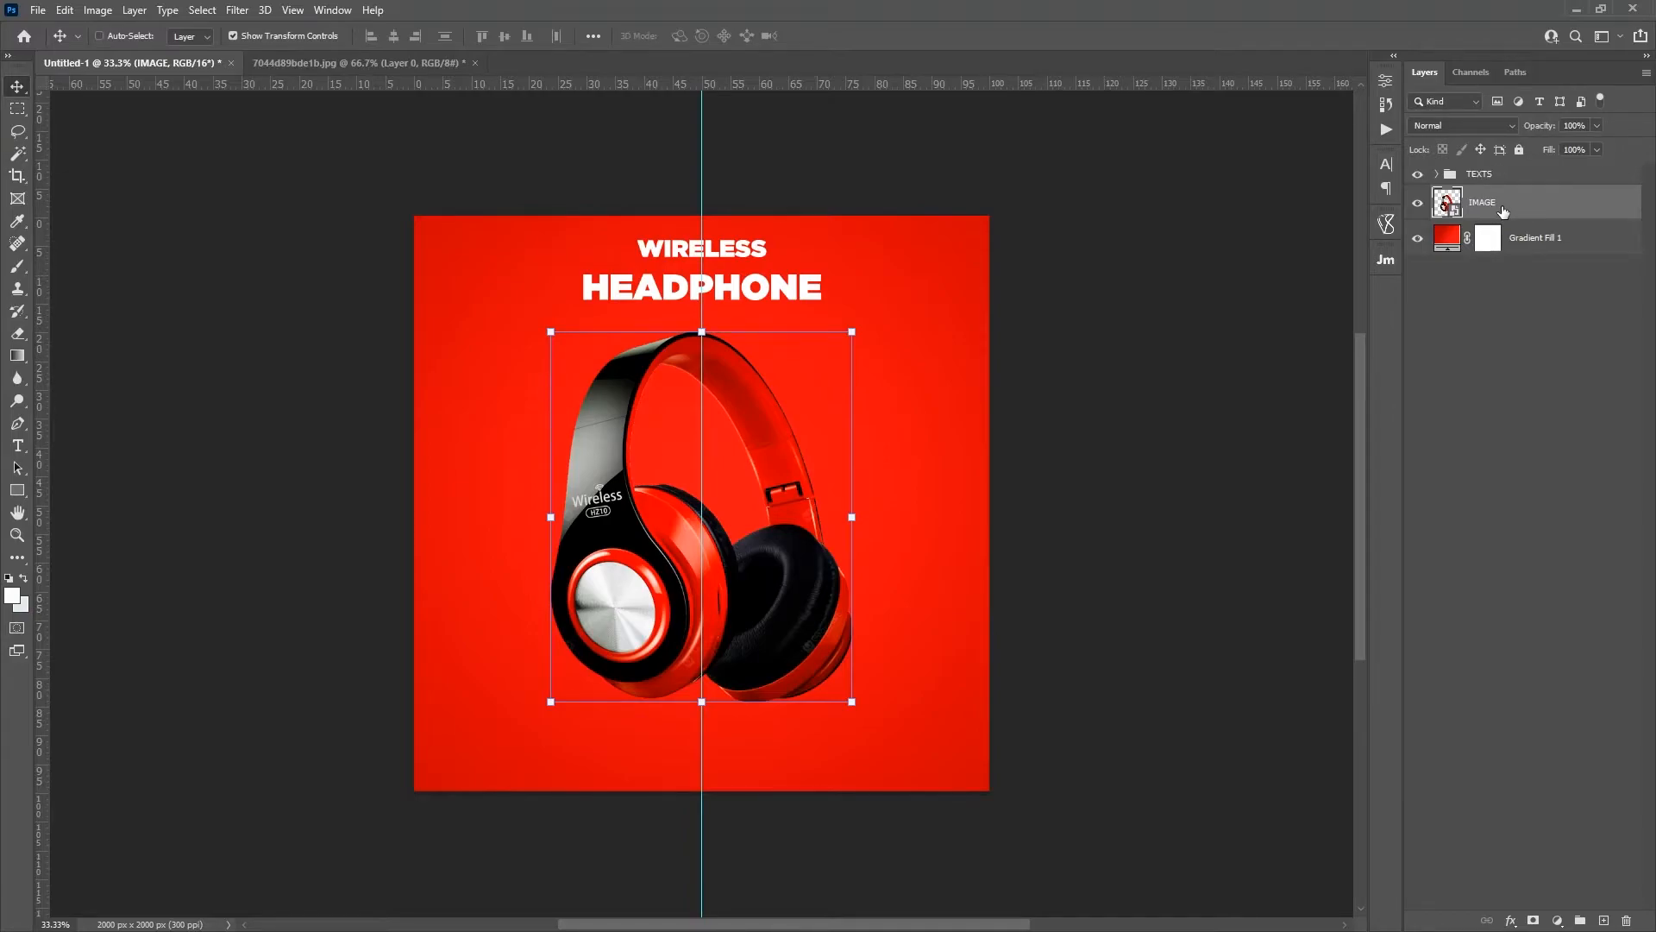
pyautogui.hotkey('ctrl', 'g')
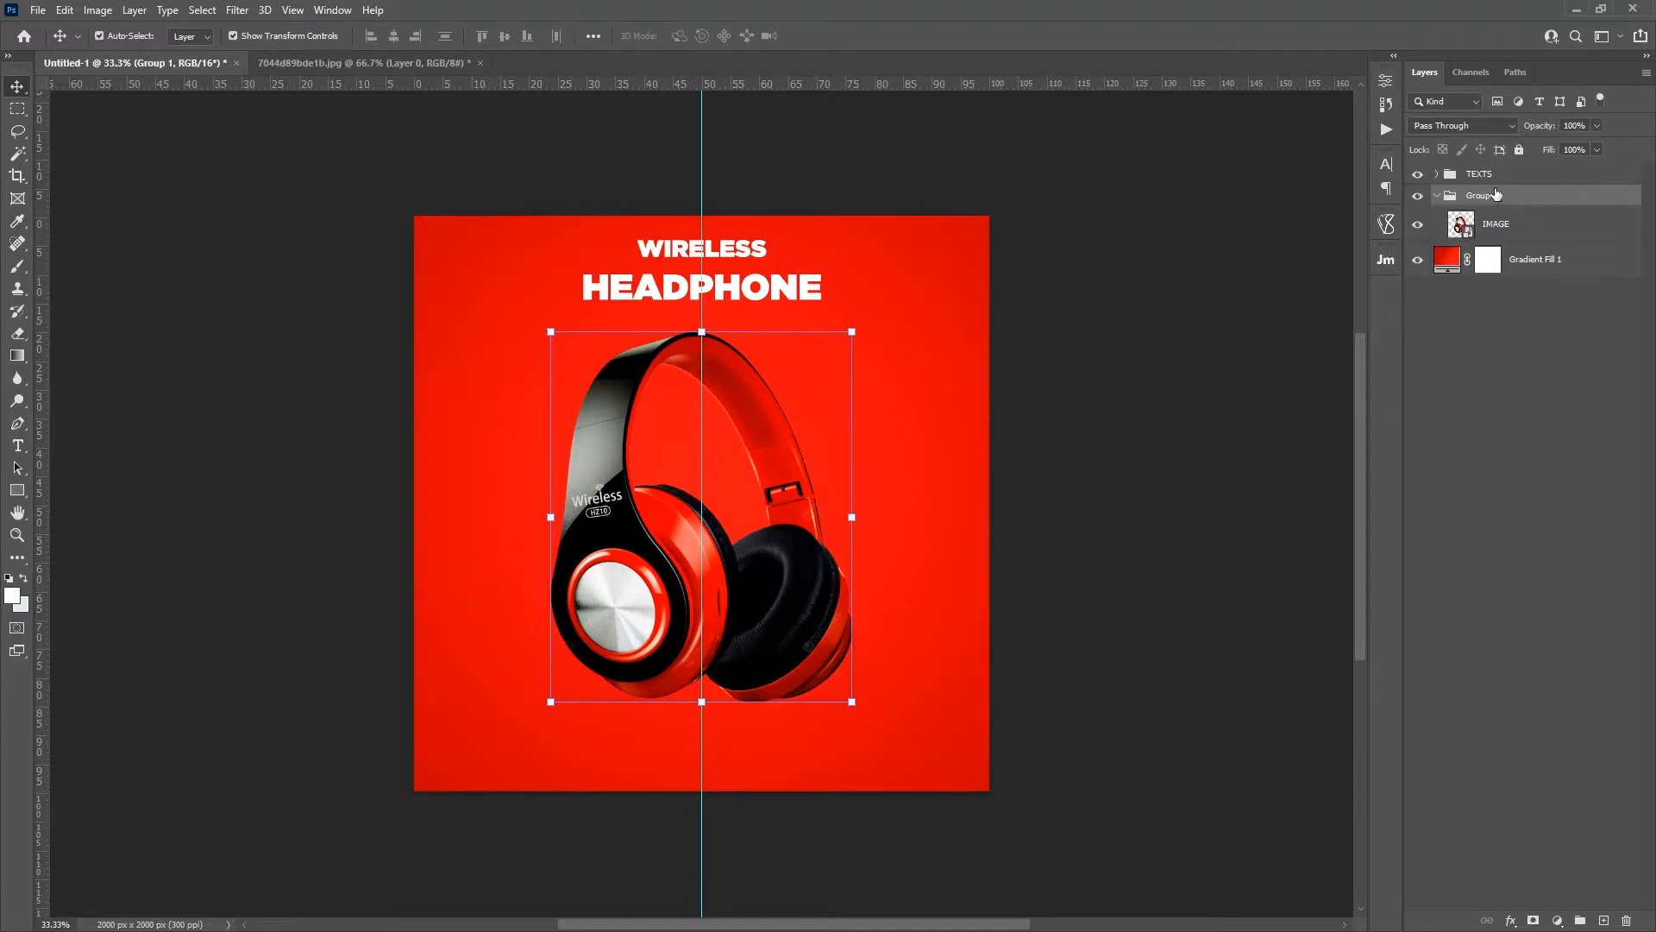
pyautogui.doubleClick(1483, 196)
pyautogui.write('IMAGE')
pyautogui.press('Return')
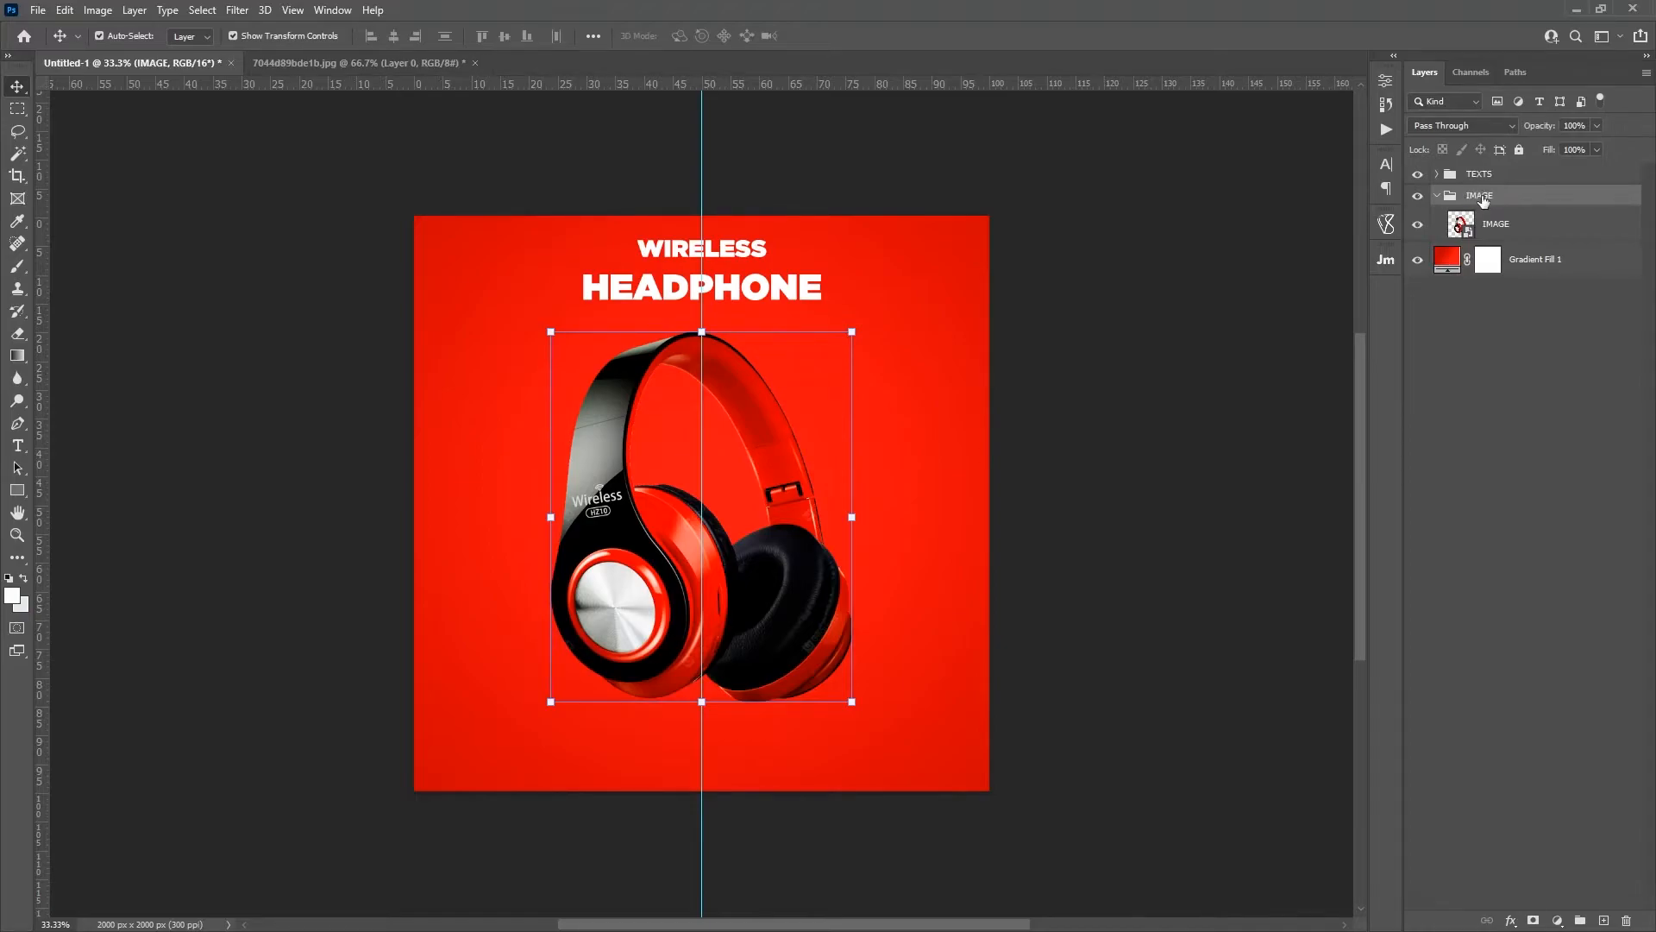
# Step: Duplicate the IMAGE layer inside the IMAGE group
pyautogui.click(1491, 222)
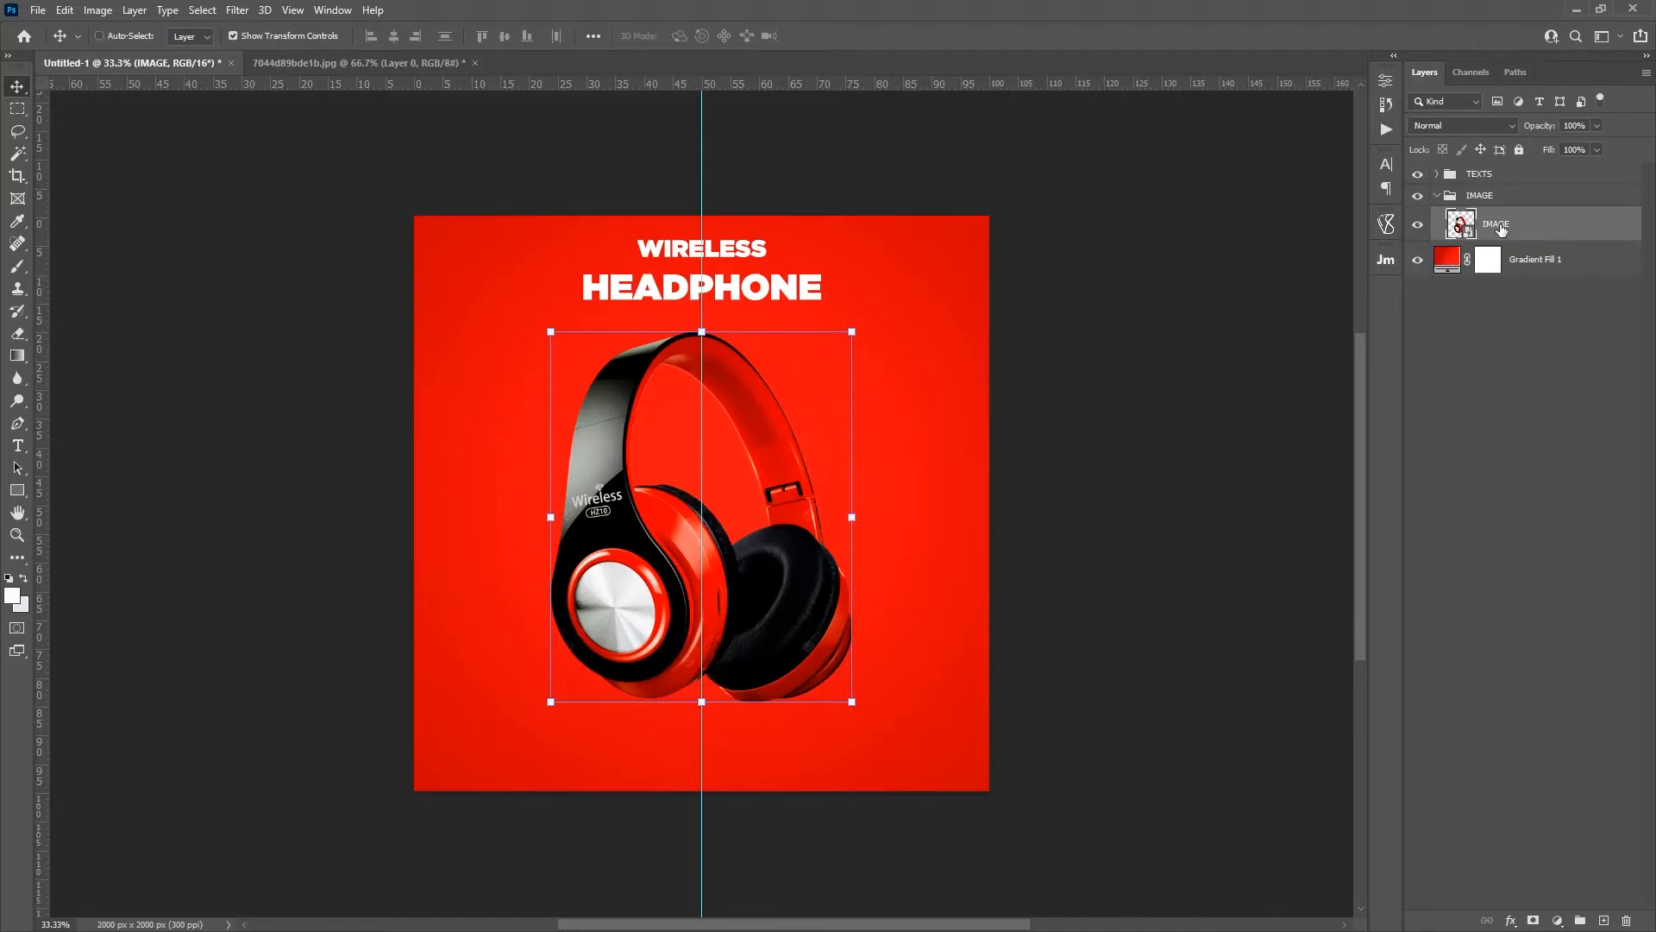
pyautogui.moveTo(1500, 227); pyautogui.dragTo(1604, 919)
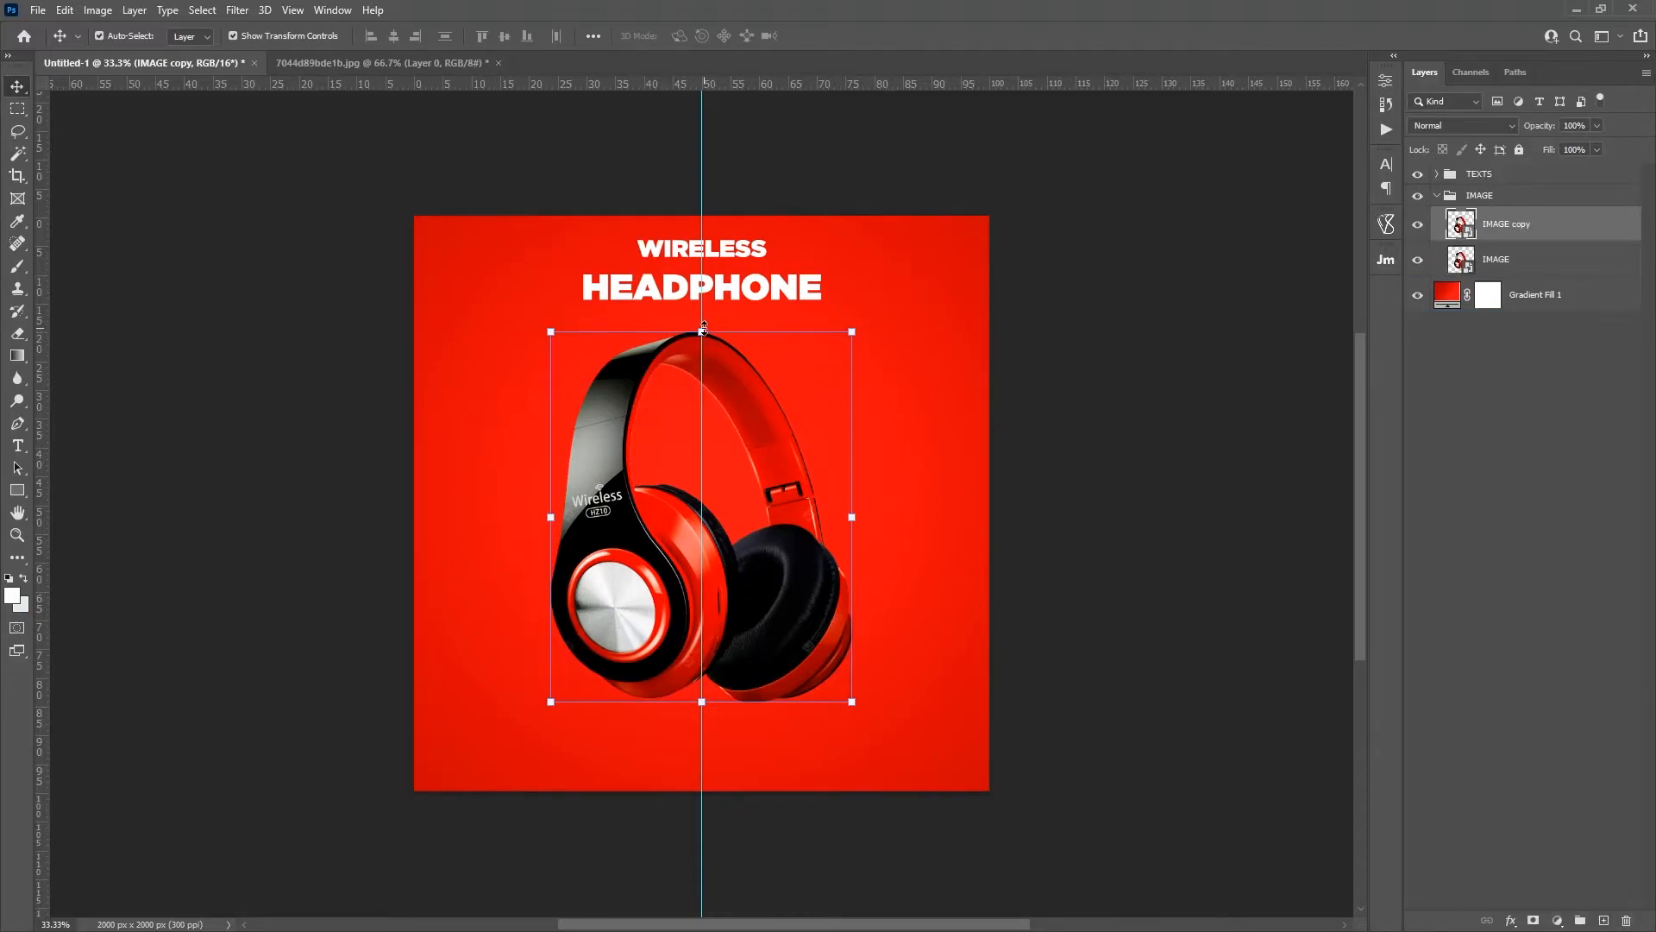
pyautogui.hotkey('ctrl', 't')
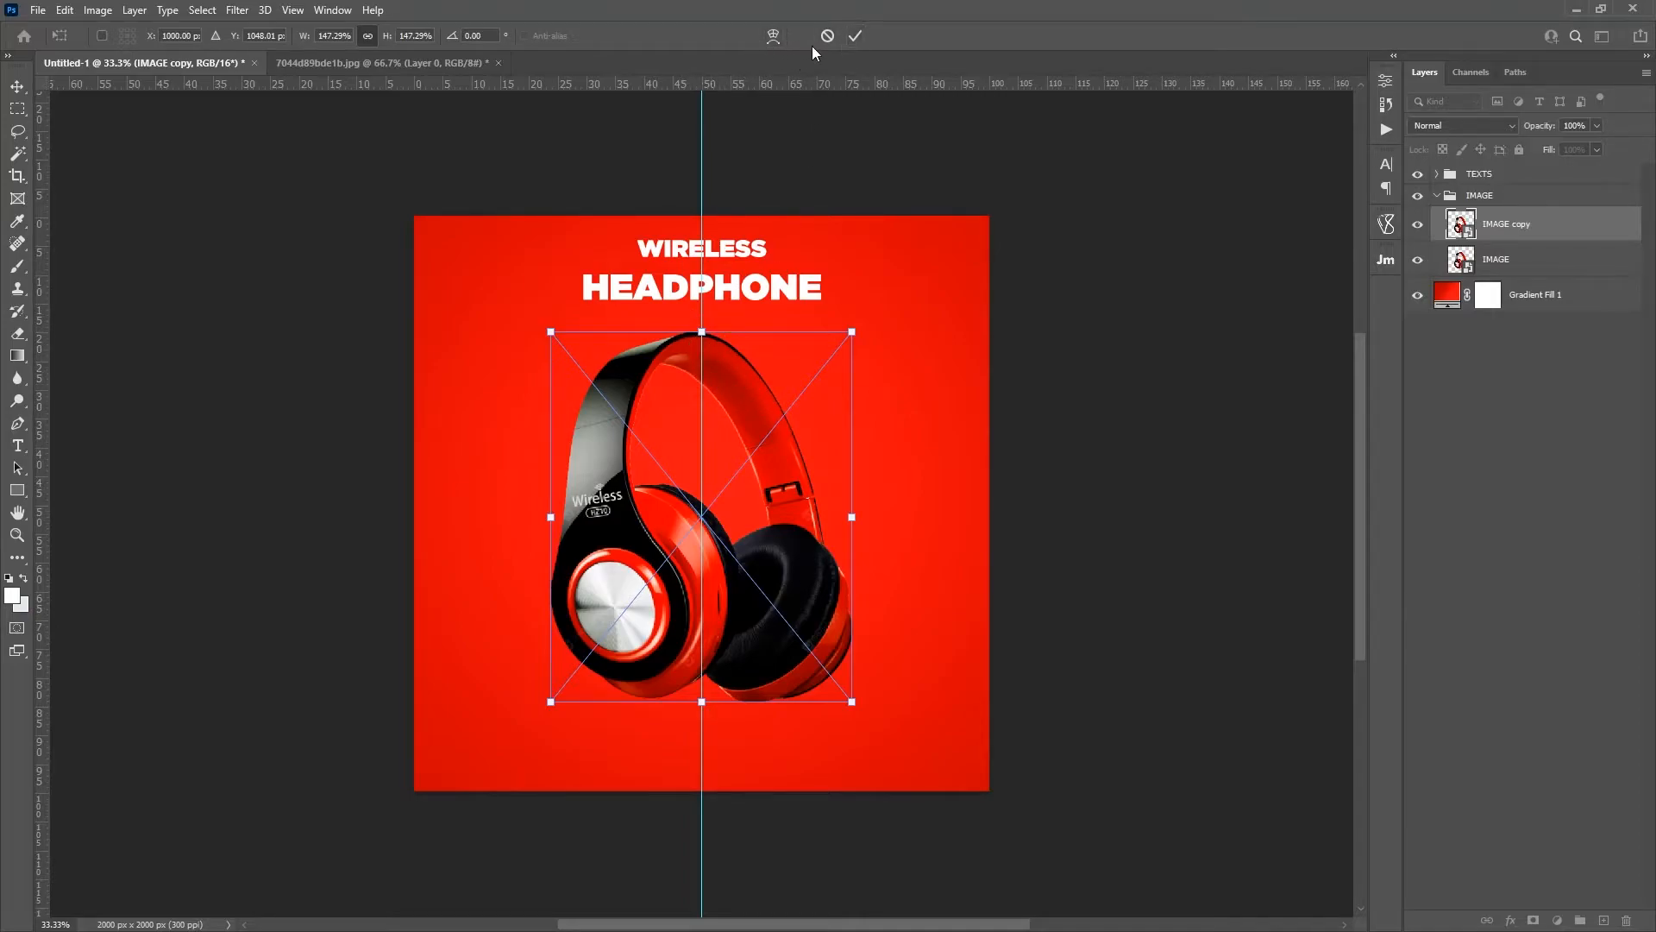
pyautogui.press('Return')
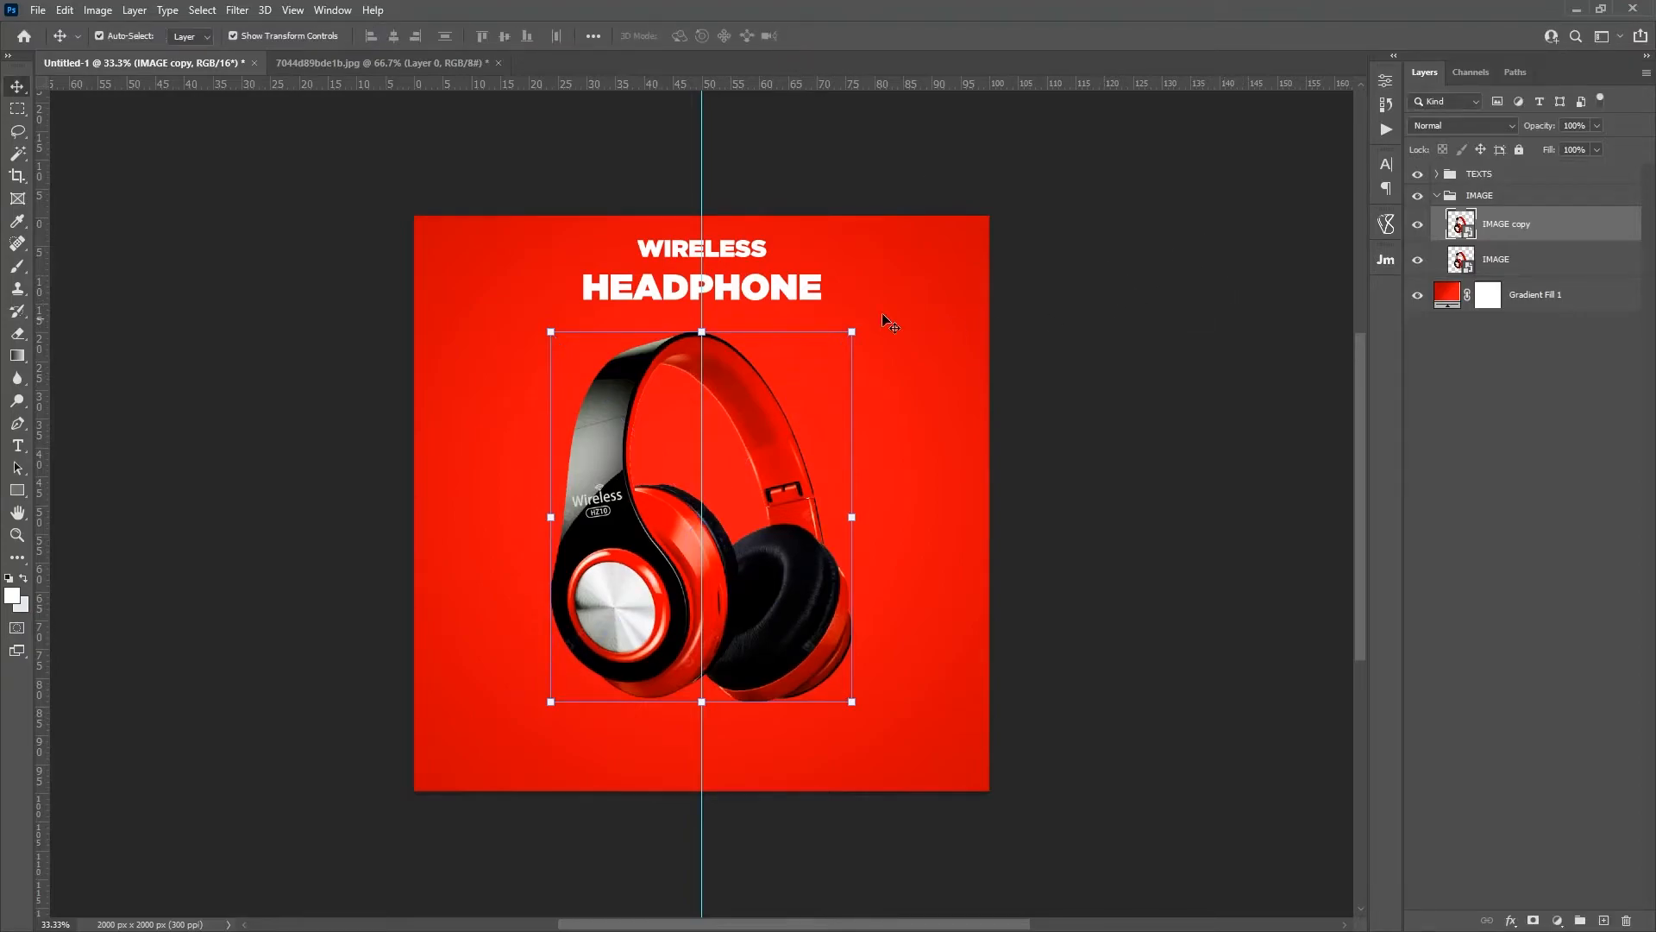
# Step: Flip the IMAGE copy layer vertically and move it directly beneath the headphones as a mirrored reflection
pyautogui.hotkey('ctrl', 't')
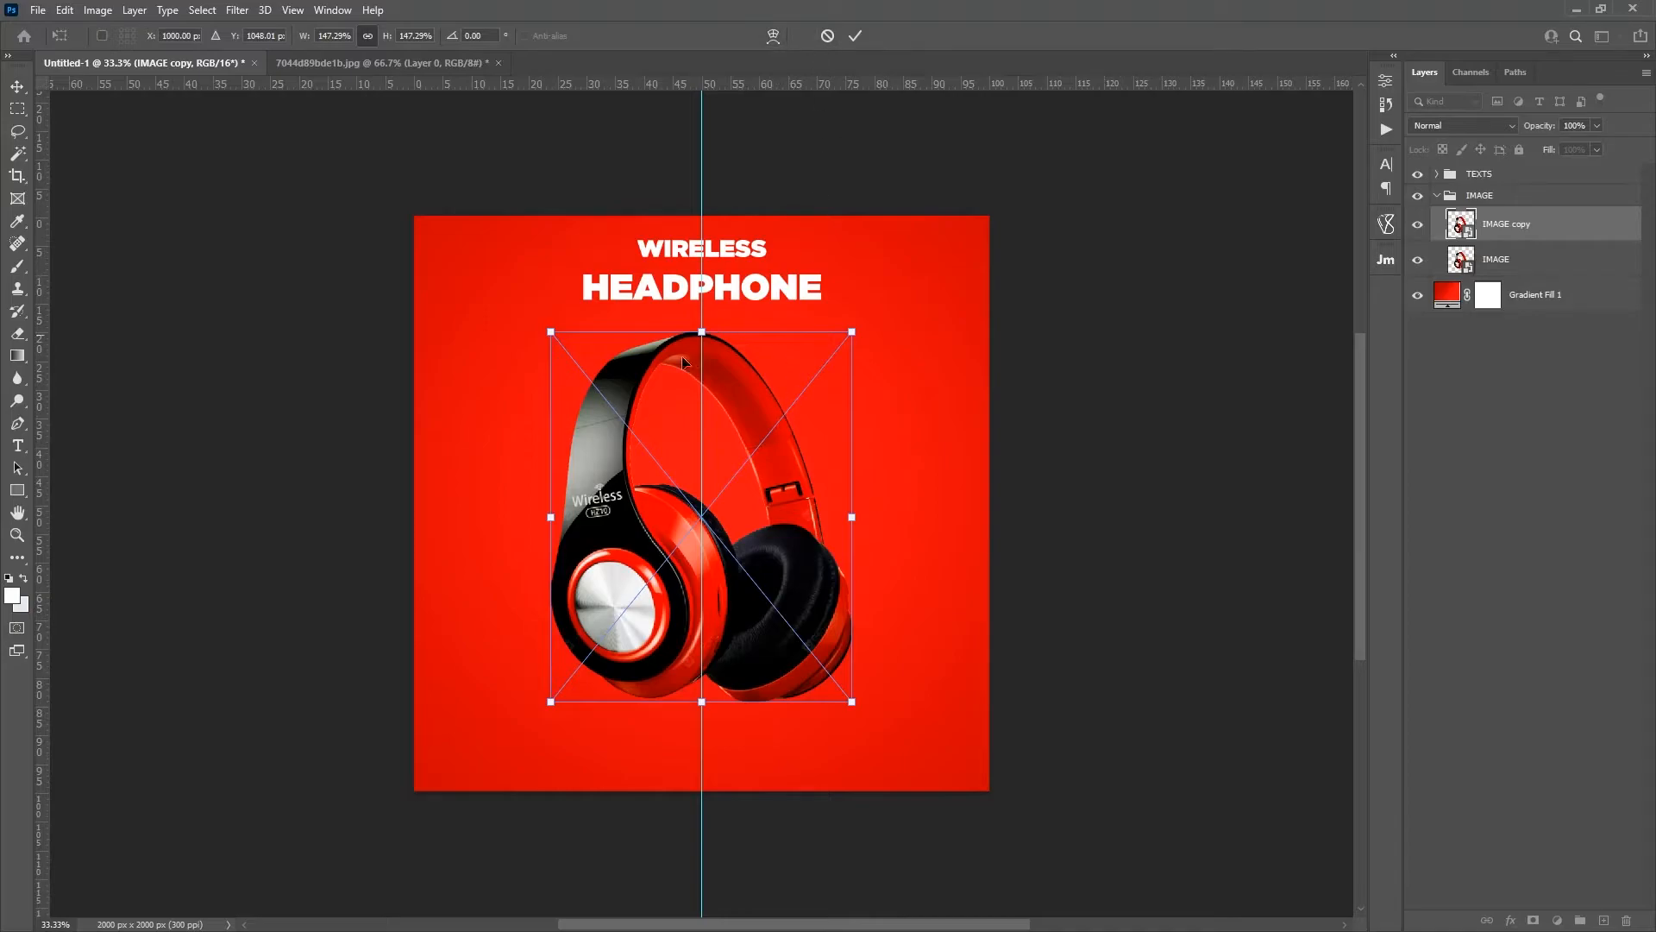
pyautogui.rightClick(728, 449)
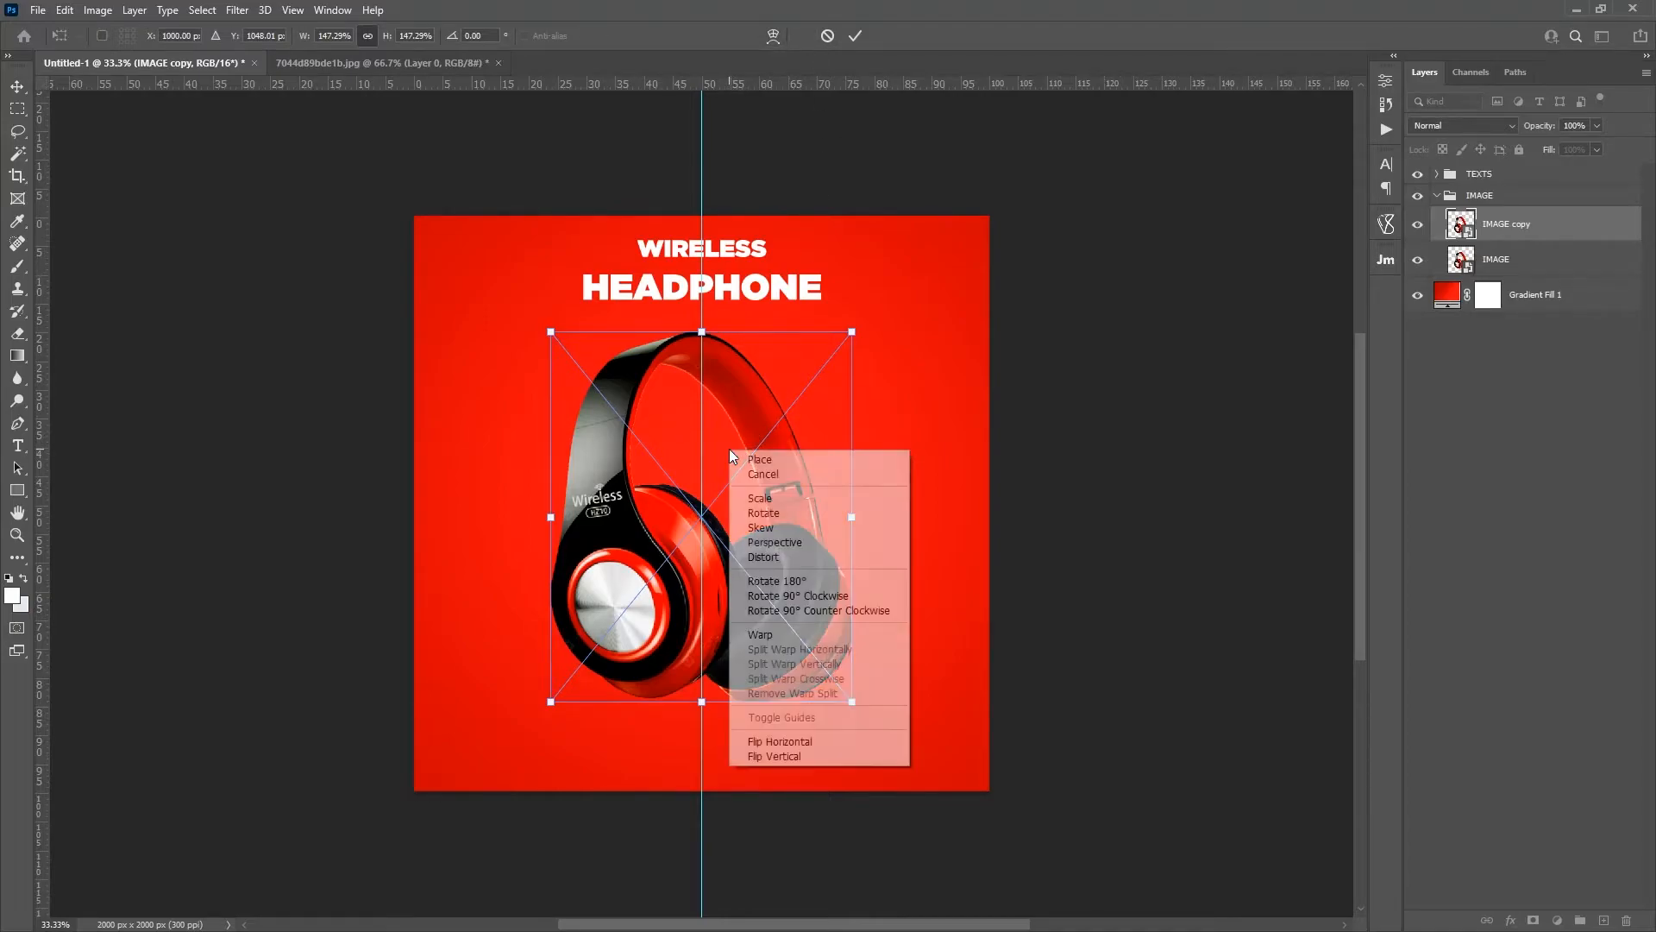
pyautogui.click(790, 757)
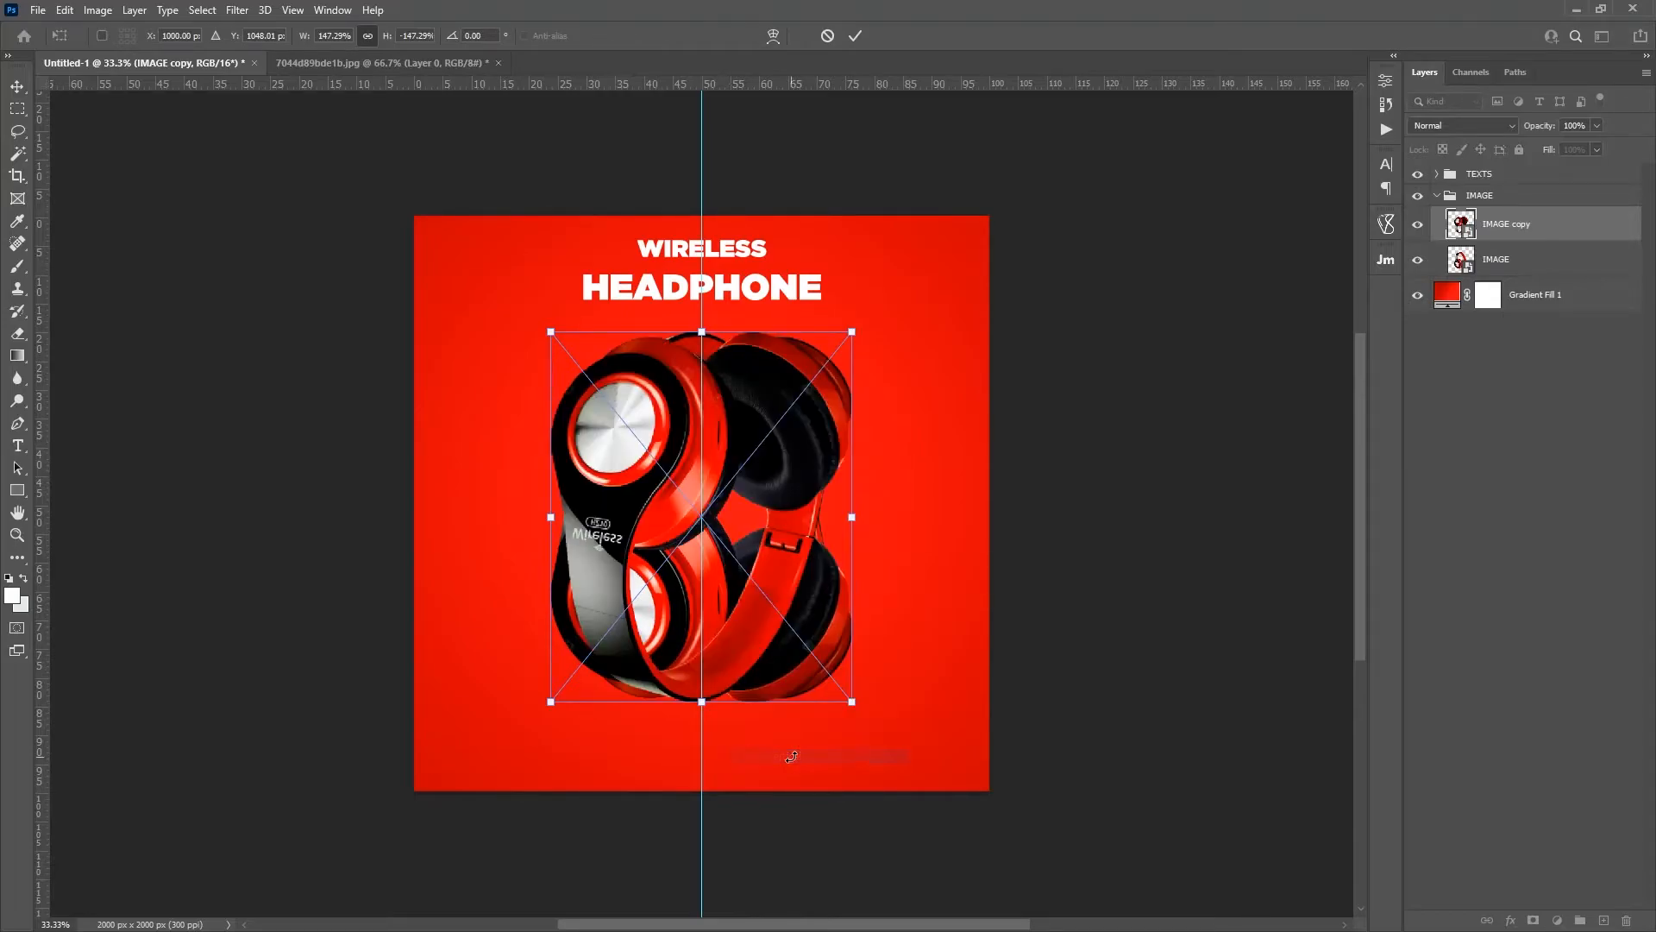
pyautogui.moveTo(731, 405); pyautogui.dragTo(725, 774)
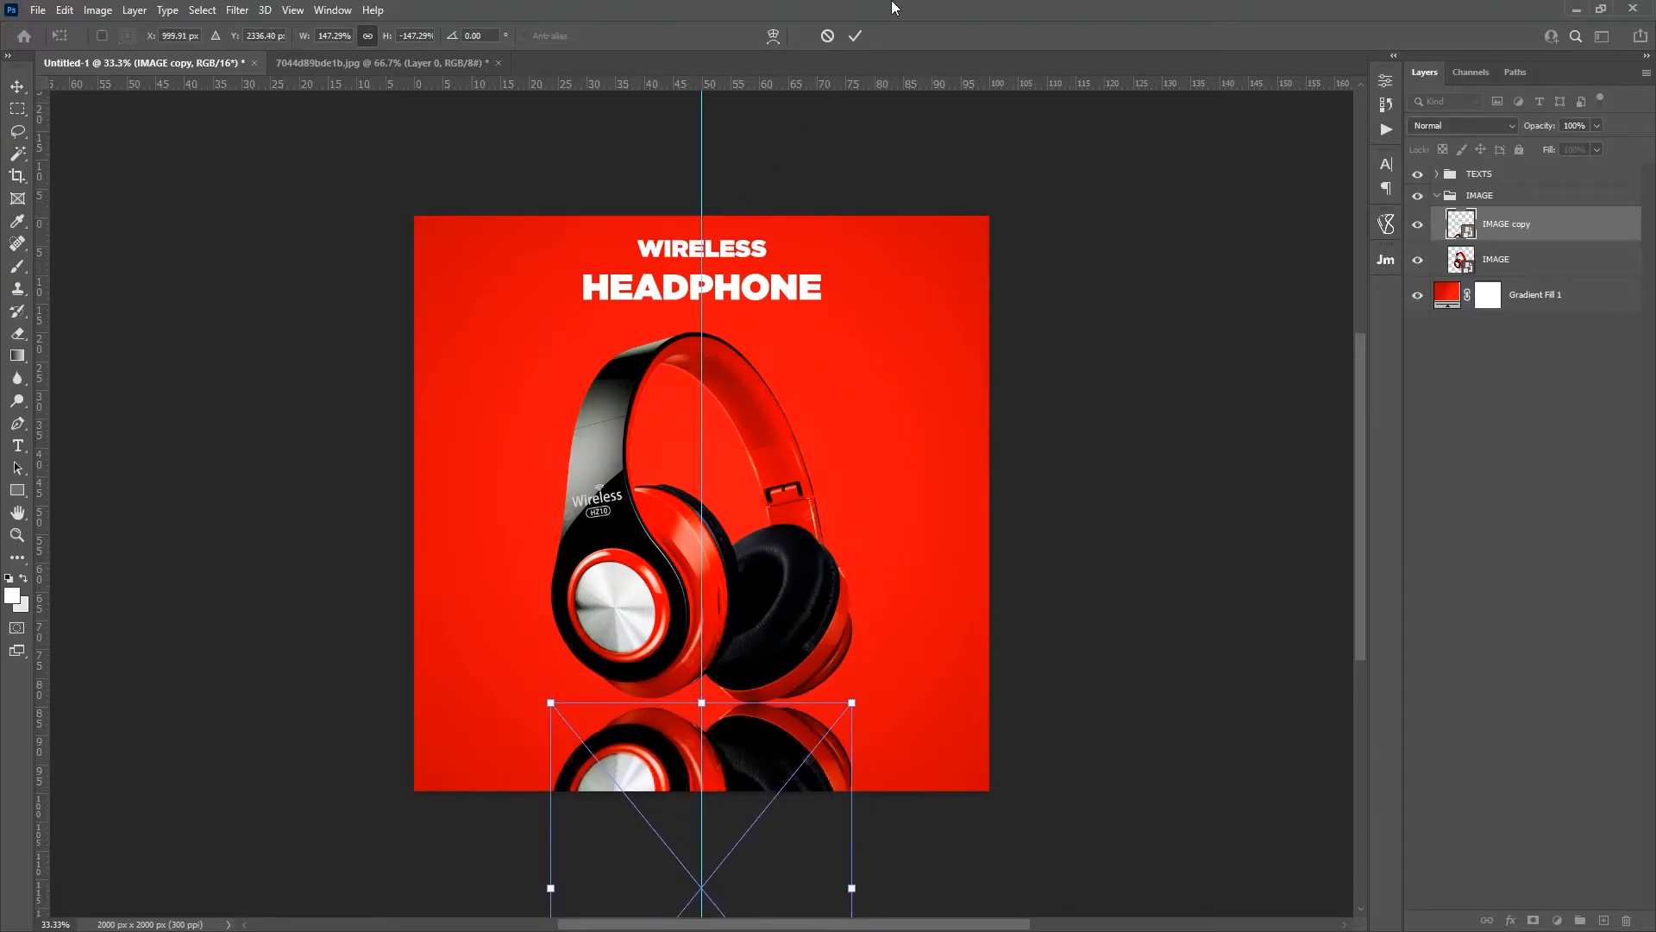
pyautogui.click(856, 37)
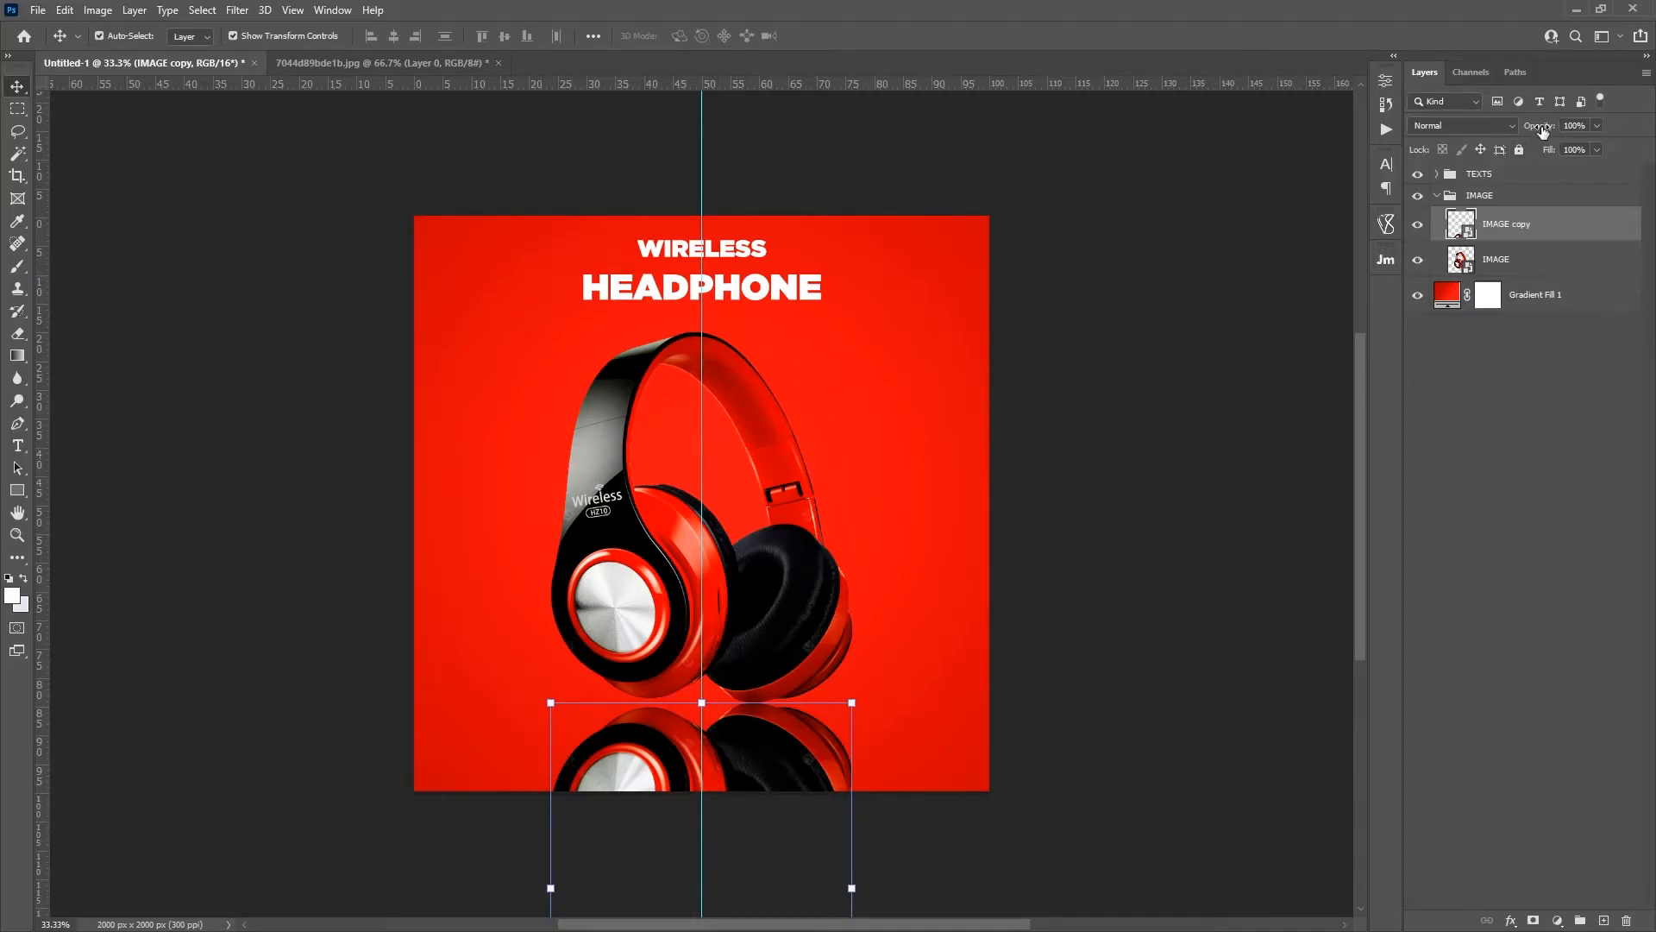
# Step: Lower the opacity of the IMAGE copy reflection layer to about 20% and deselect the layer
pyautogui.moveTo(1543, 129); pyautogui.dragTo(1501, 134)
pyautogui.click(1572, 125)
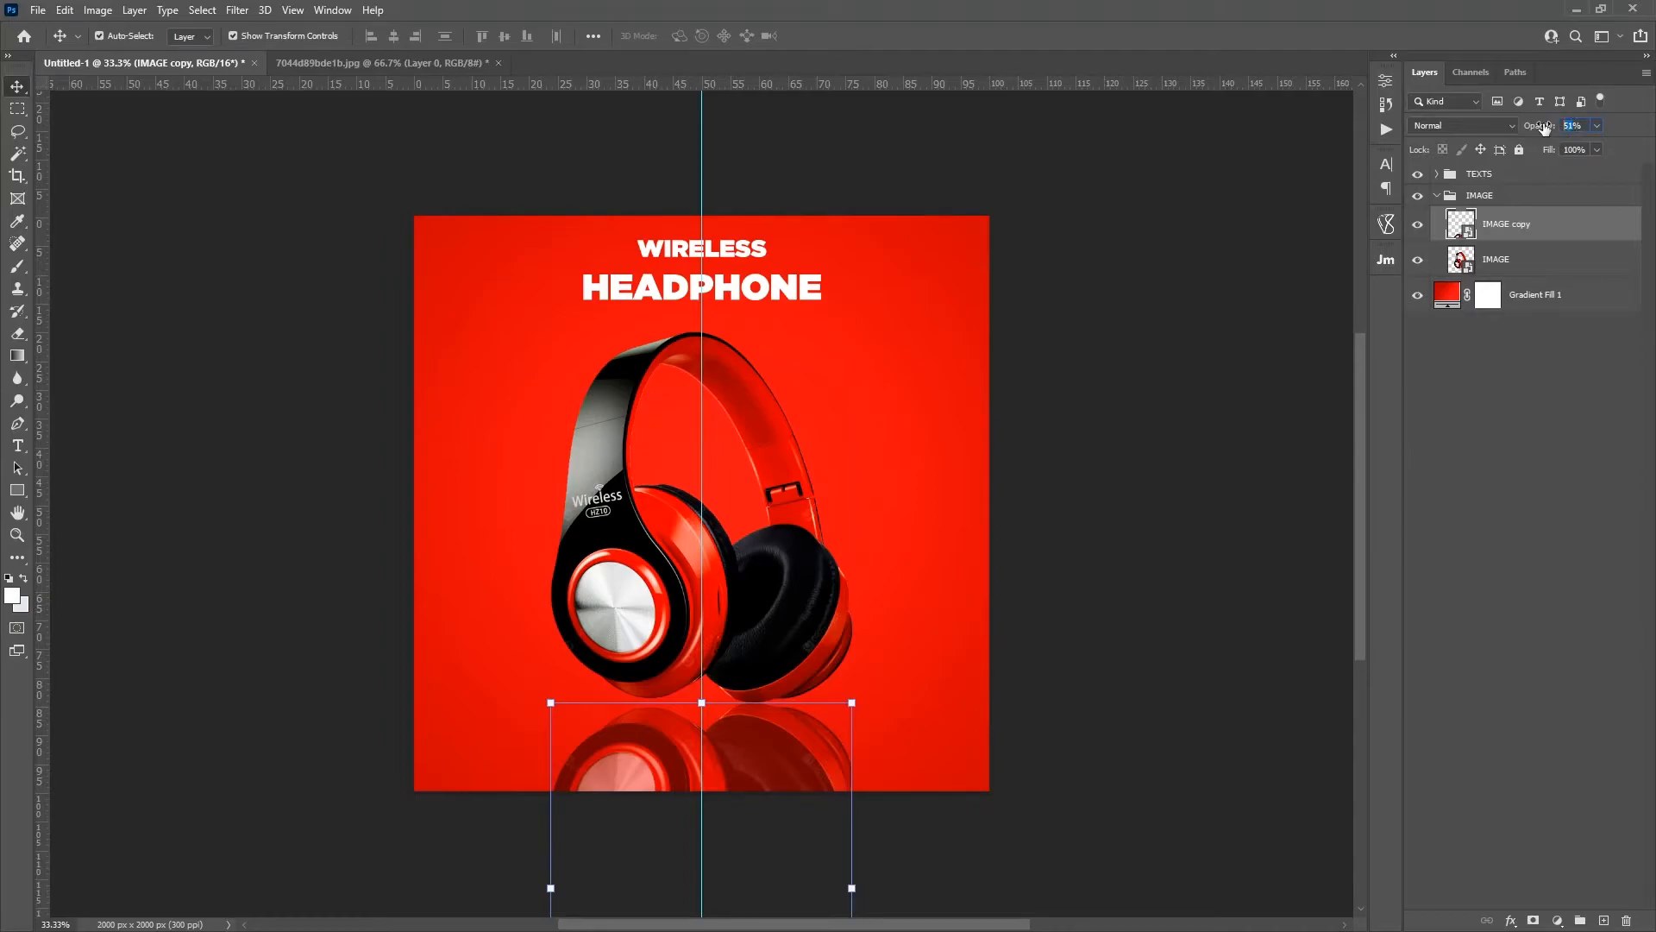
pyautogui.write('20')
pyautogui.press('Return')
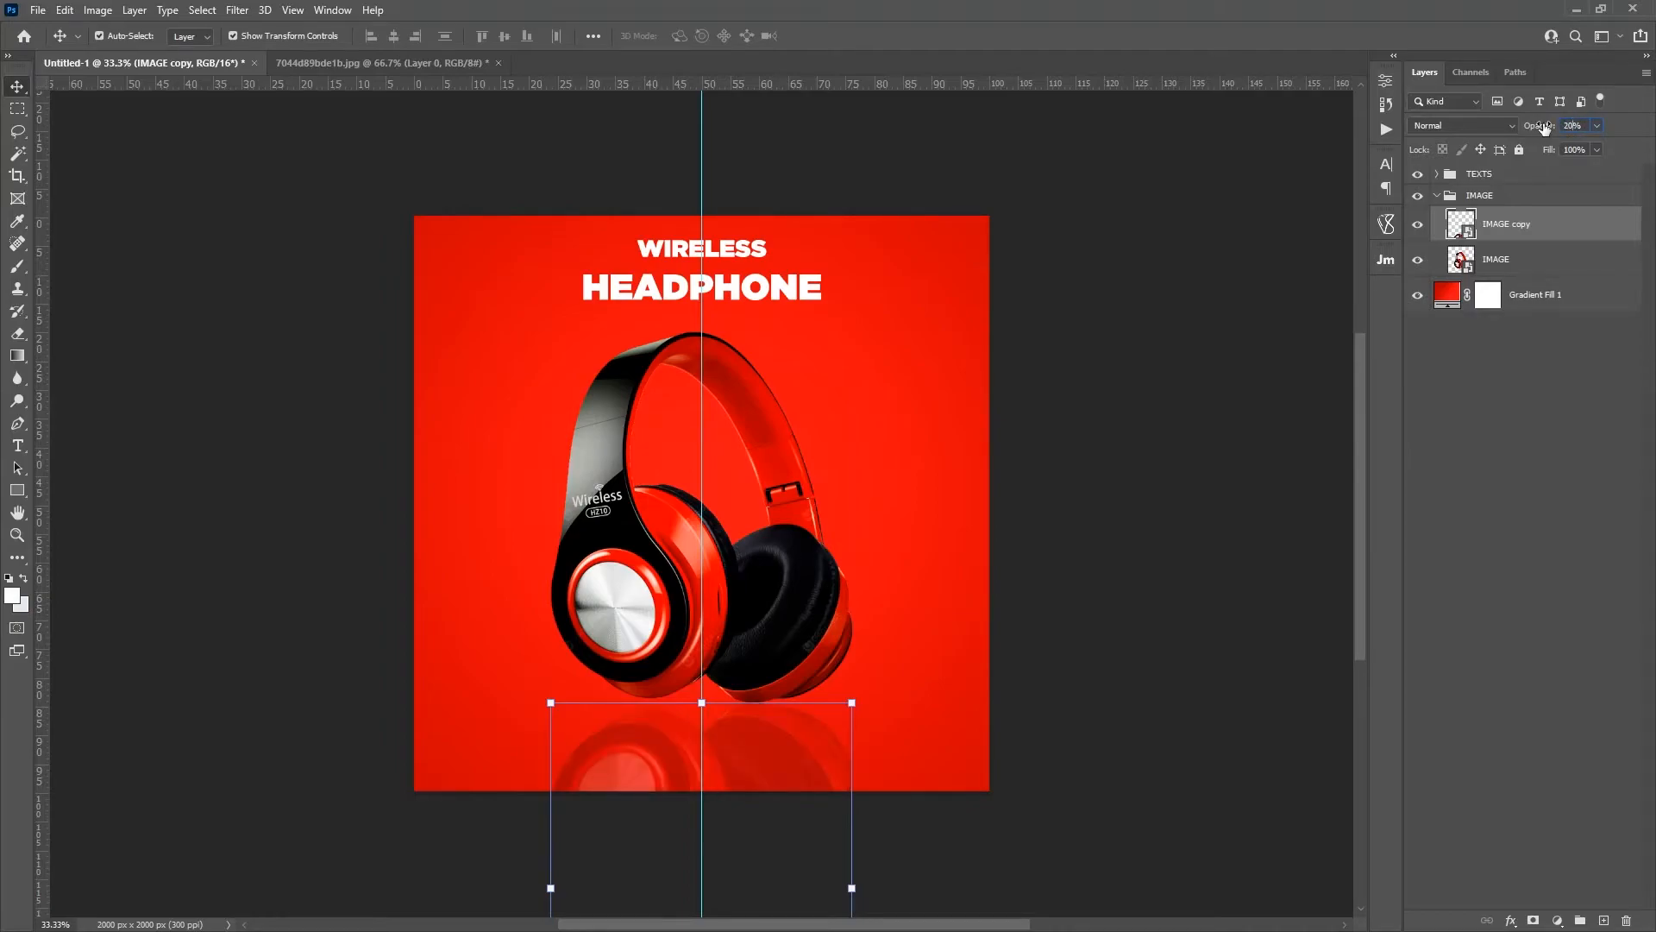
pyautogui.click(1529, 424)
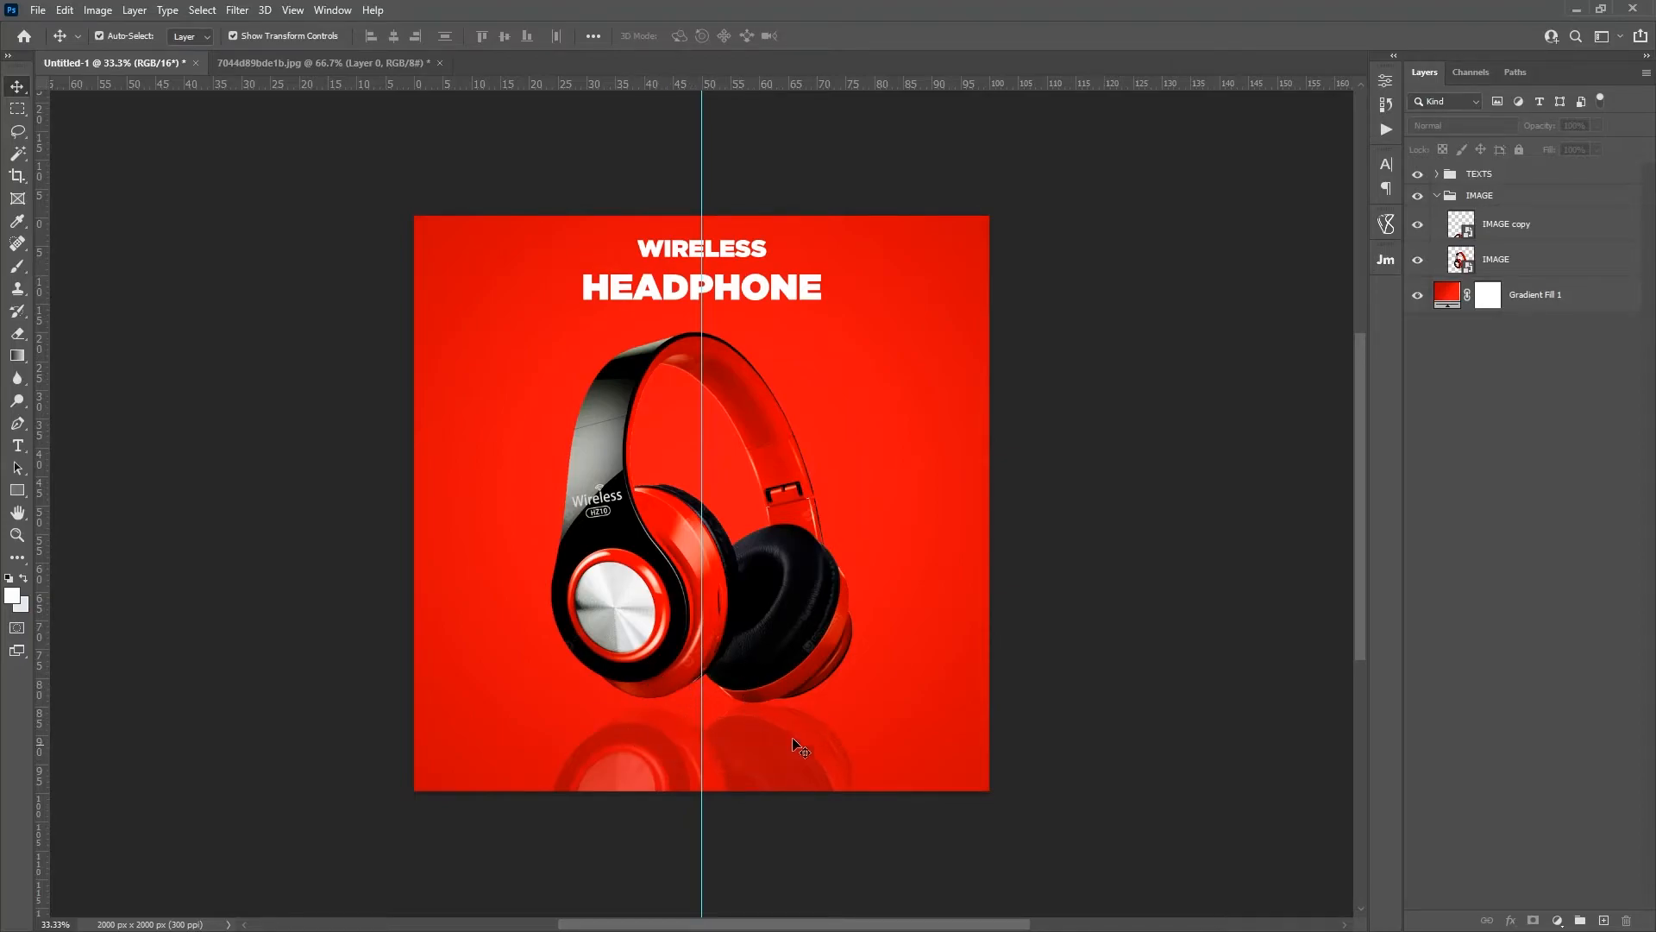
pyautogui.click(1570, 223)
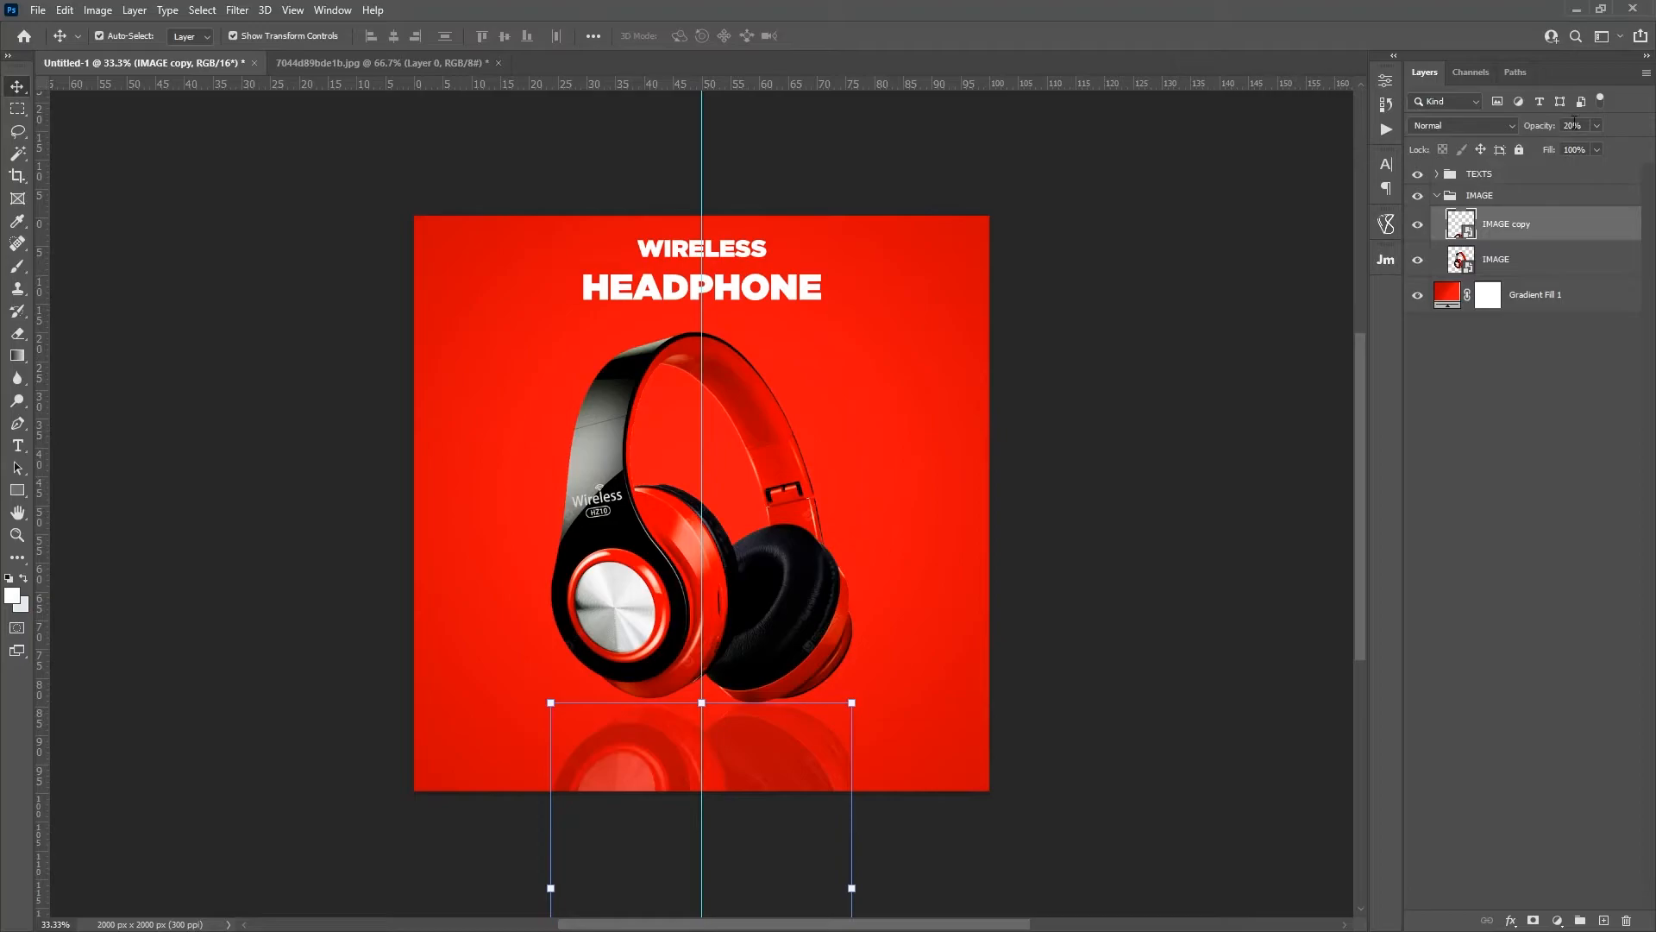
pyautogui.moveTo(1531, 126); pyautogui.dragTo(1527, 127)
pyautogui.click(1462, 442)
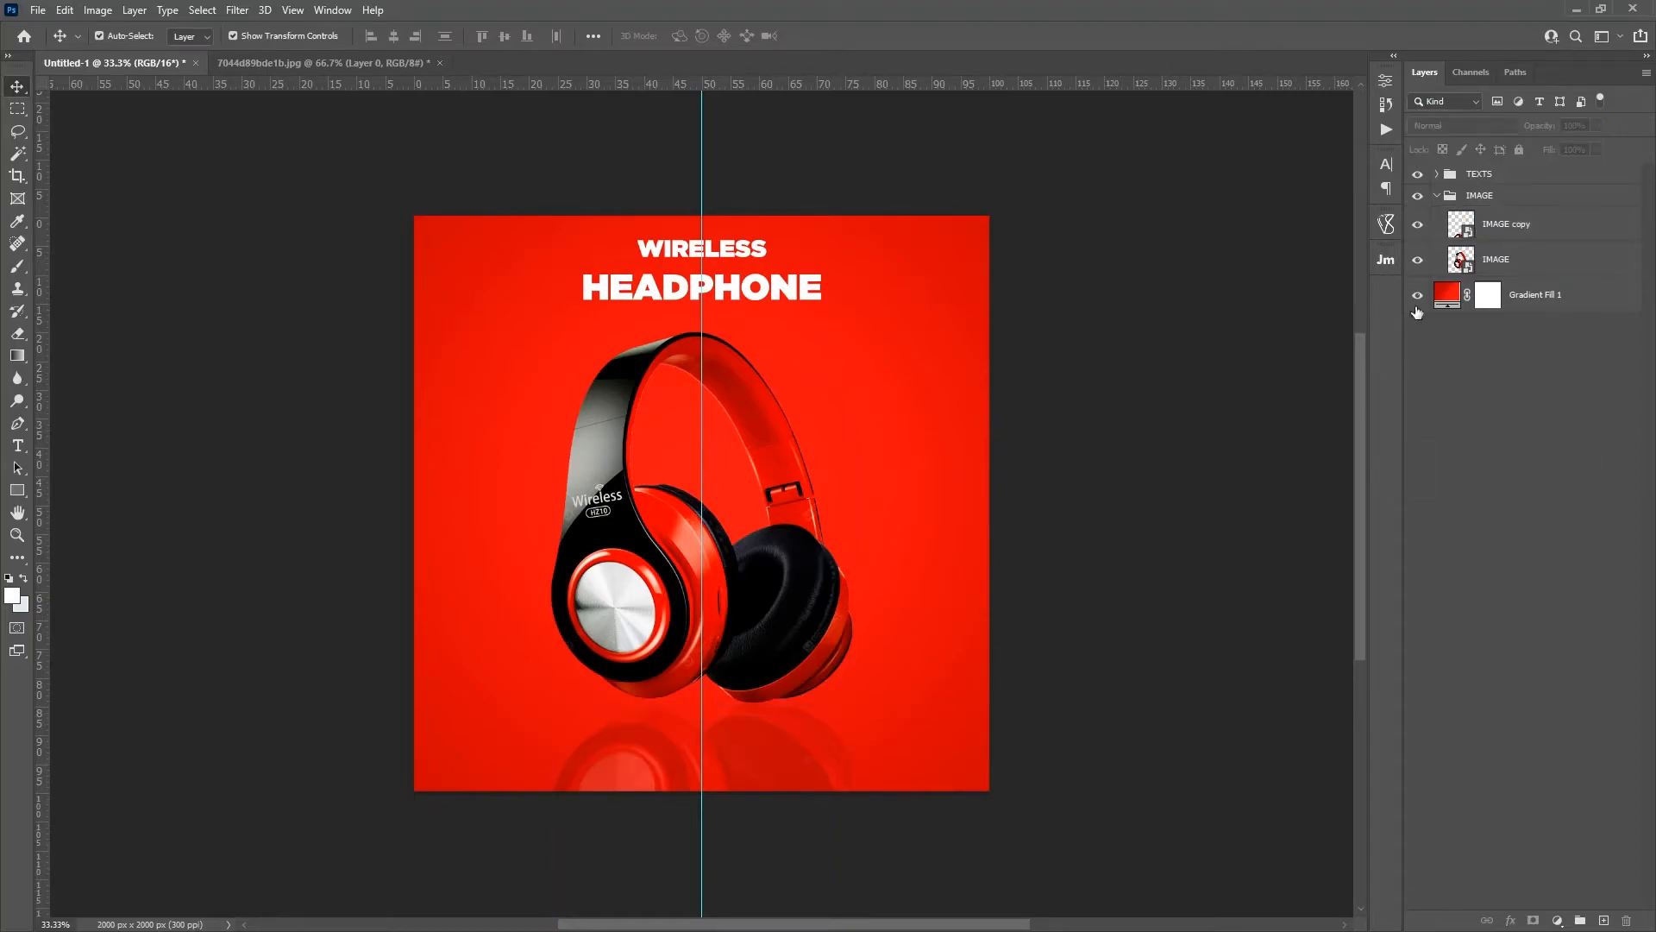
# Step: Collapse the IMAGE group, expand the TEXTS group and select the WIRELESS HEADPHONE text layer
pyautogui.click(1436, 195)
pyautogui.click(1436, 173)
pyautogui.click(1510, 204)
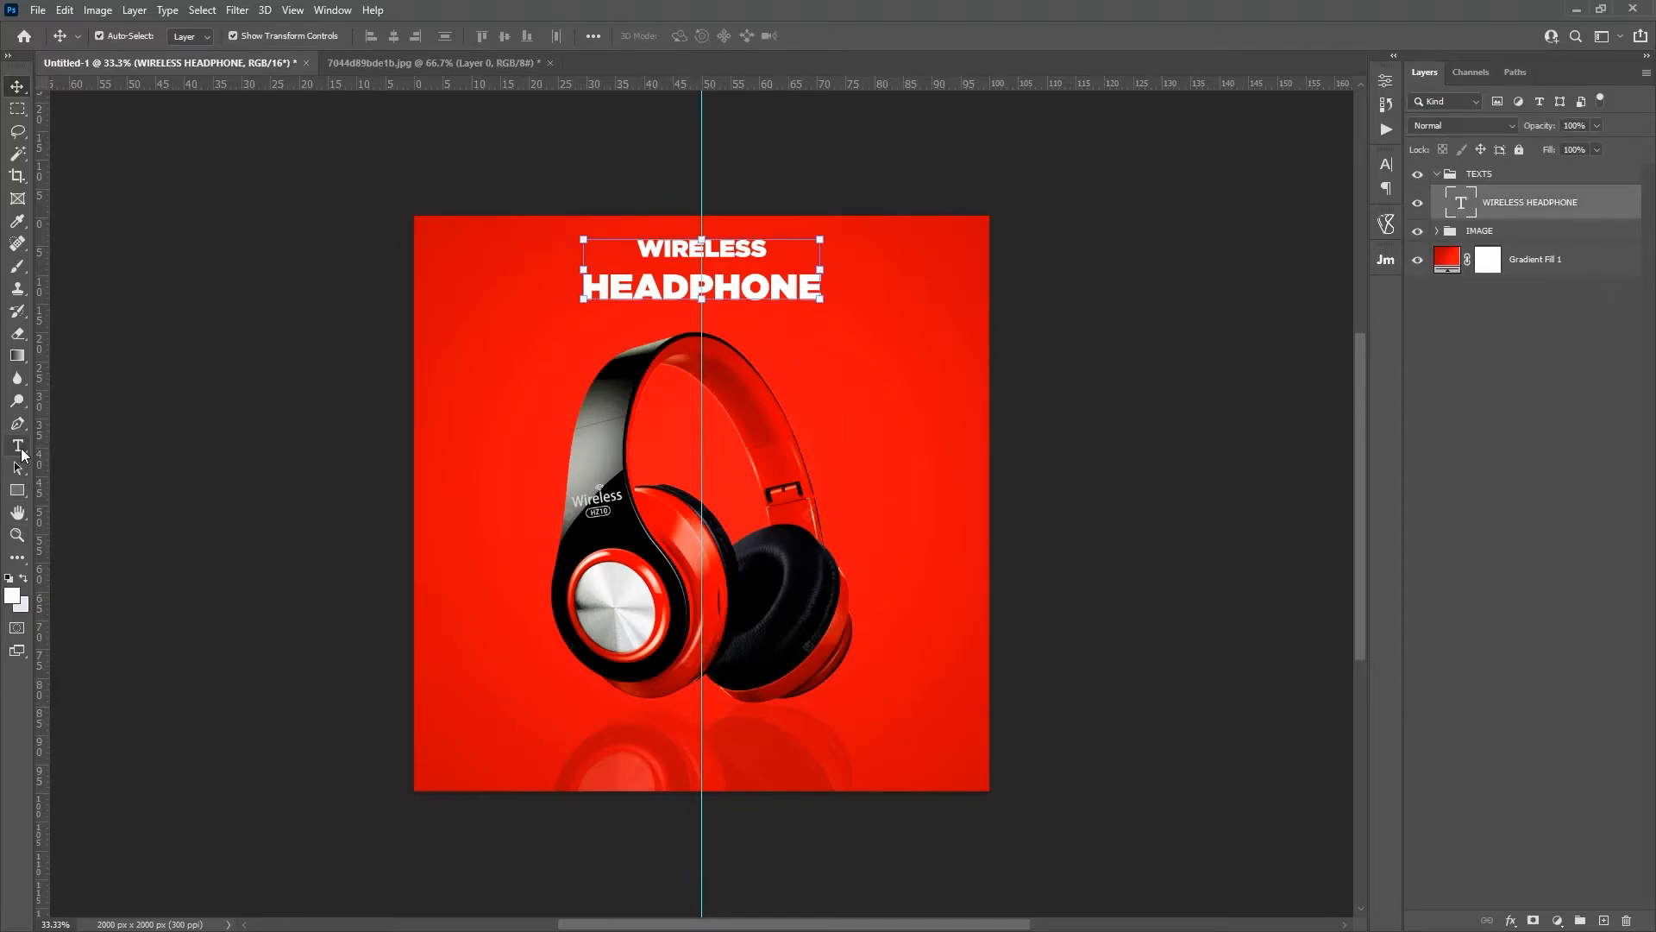
# Step: Start a new text layer in the TEXTS group, set its font size to 57 pt and move it over the headphones
pyautogui.click(18, 445)
pyautogui.click(851, 466)
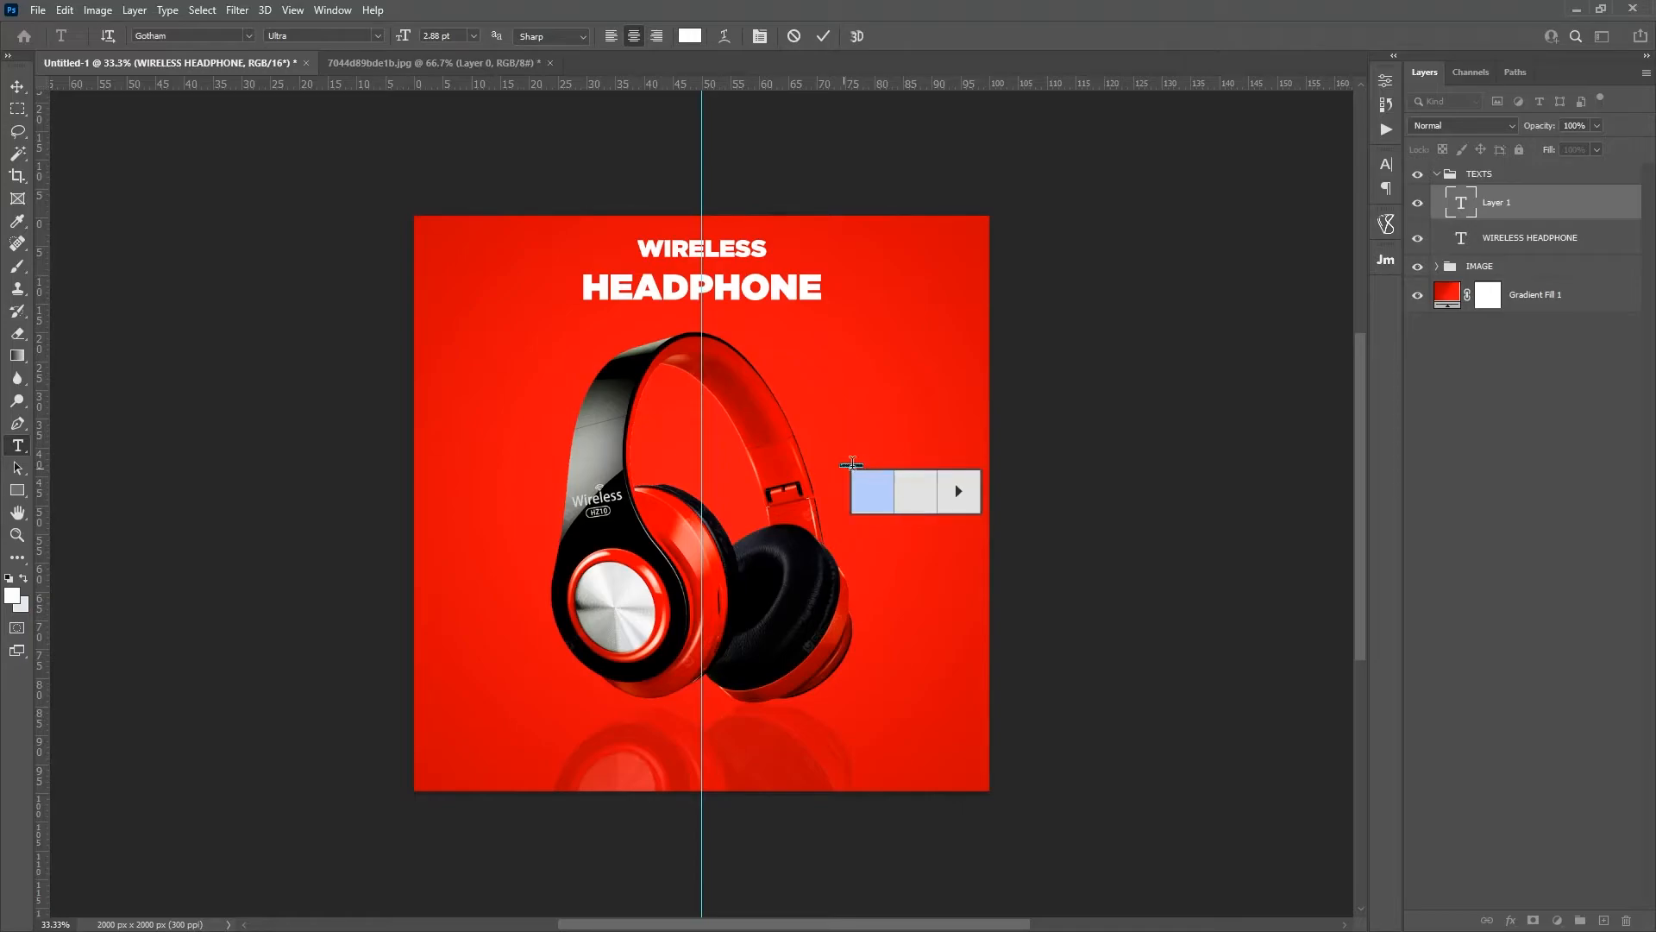
pyautogui.moveTo(861, 490); pyautogui.dragTo(907, 531)
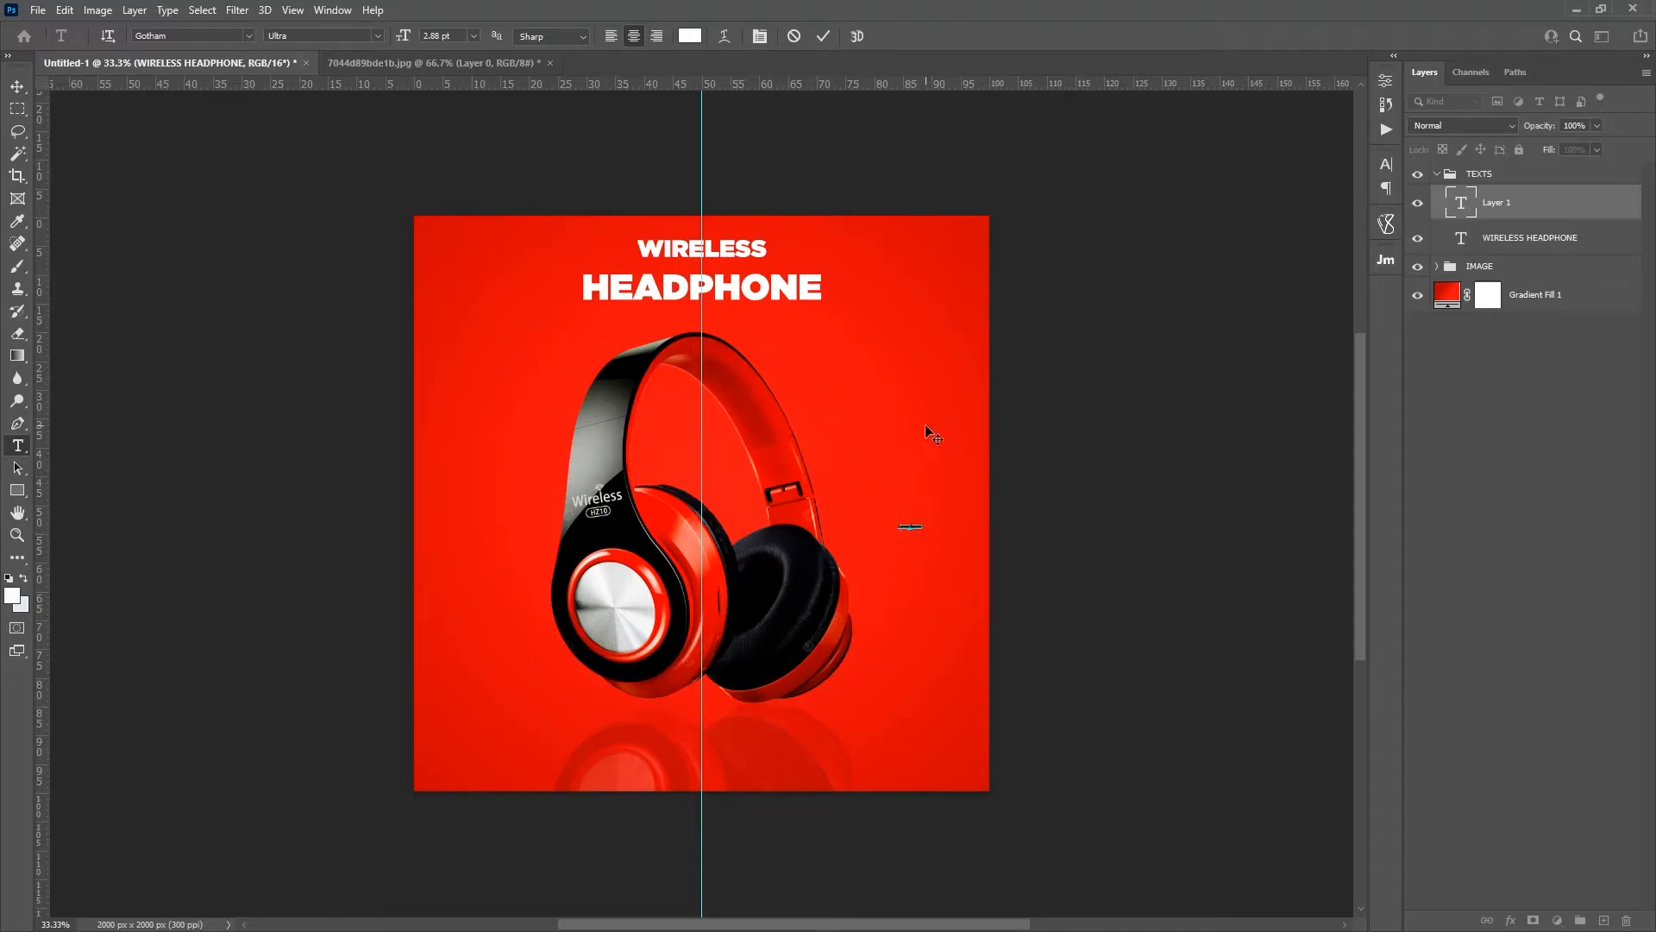
pyautogui.moveTo(403, 35); pyautogui.dragTo(450, 36)
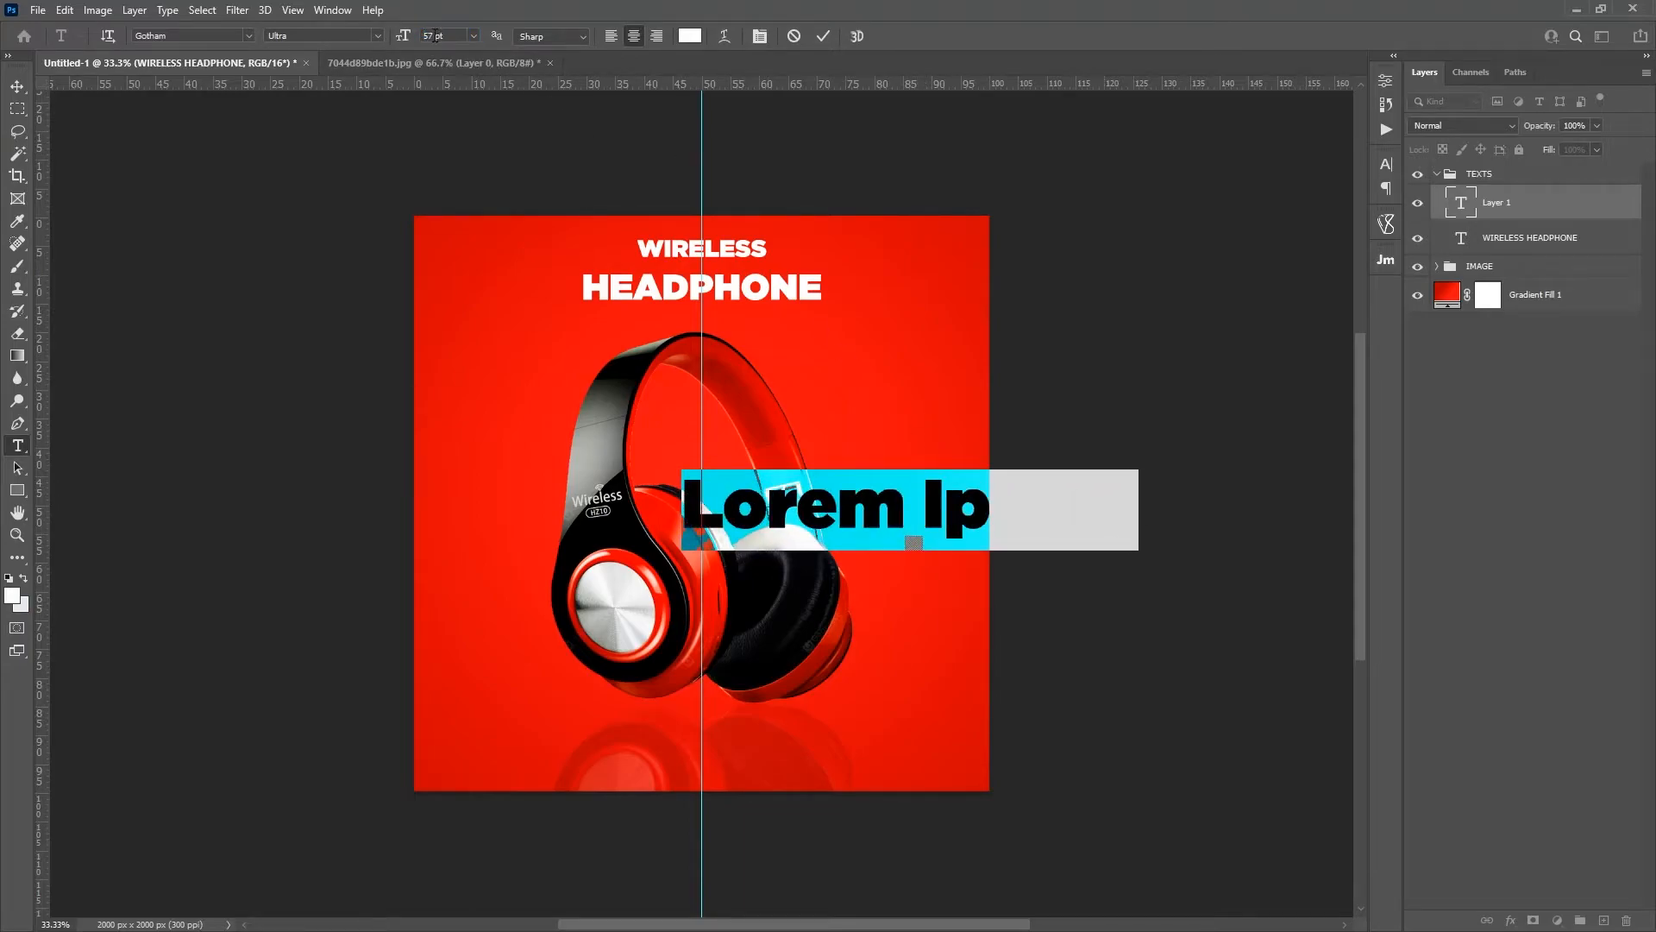
pyautogui.click(840, 488)
pyautogui.moveTo(882, 567); pyautogui.dragTo(701, 541)
# Step: Replace the placeholder with UP TO, 30% and OFF on three centred lines and move the text to the right side of the headphones
pyautogui.hotkey('ctrl', 'a')
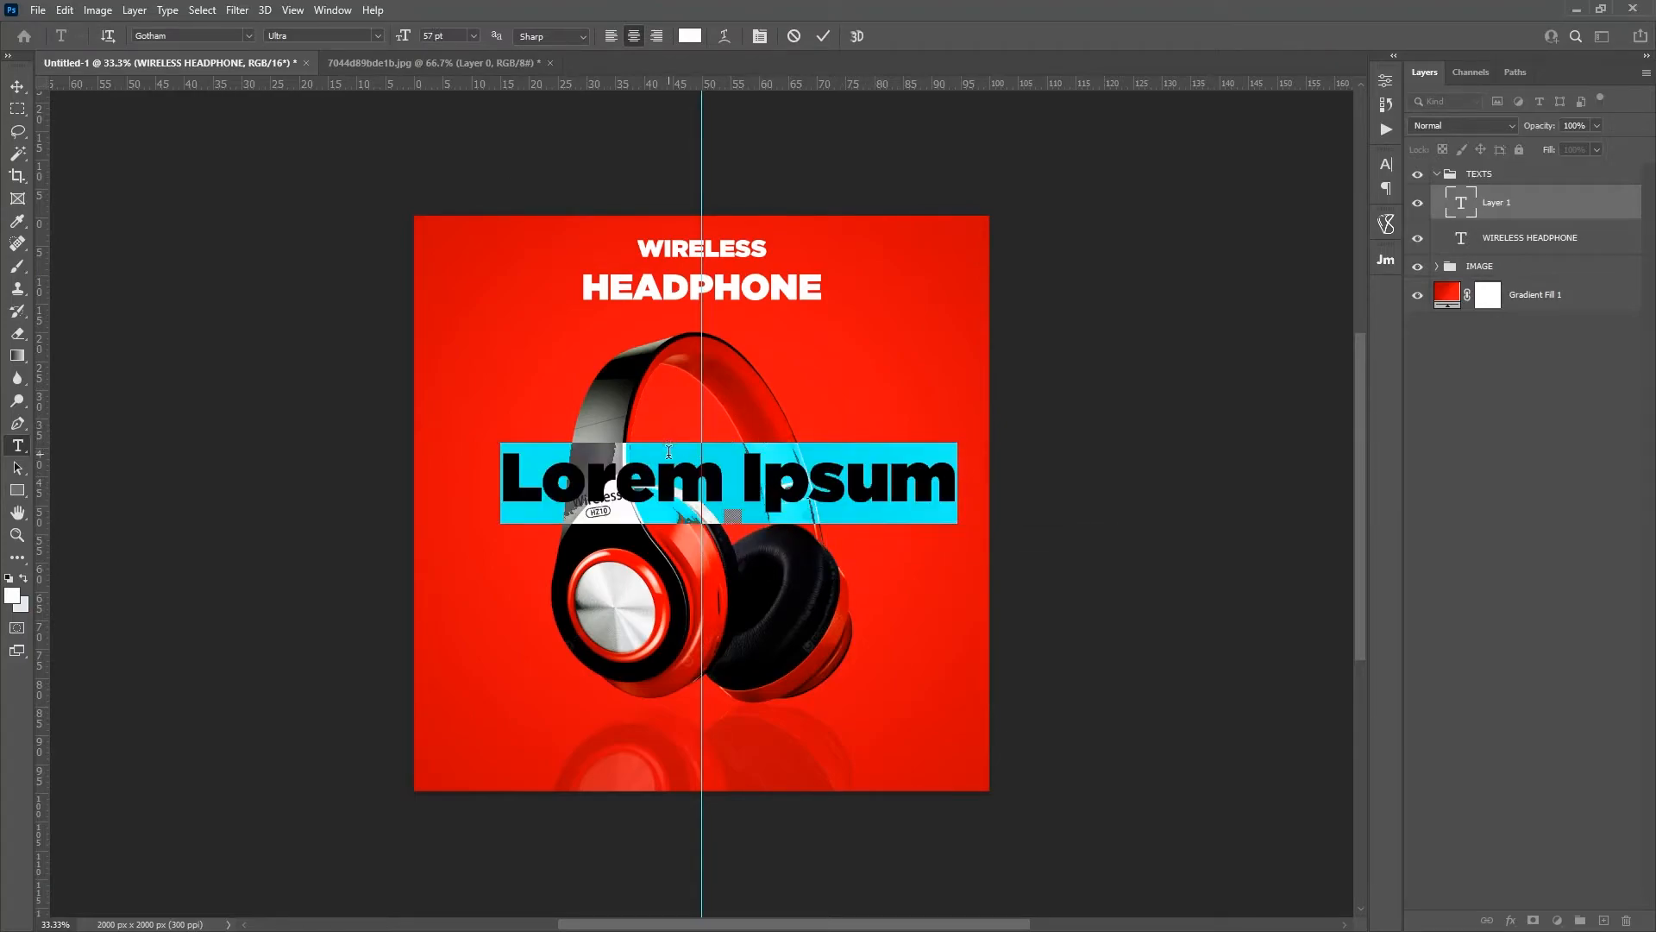
pyautogui.write('UP TO')
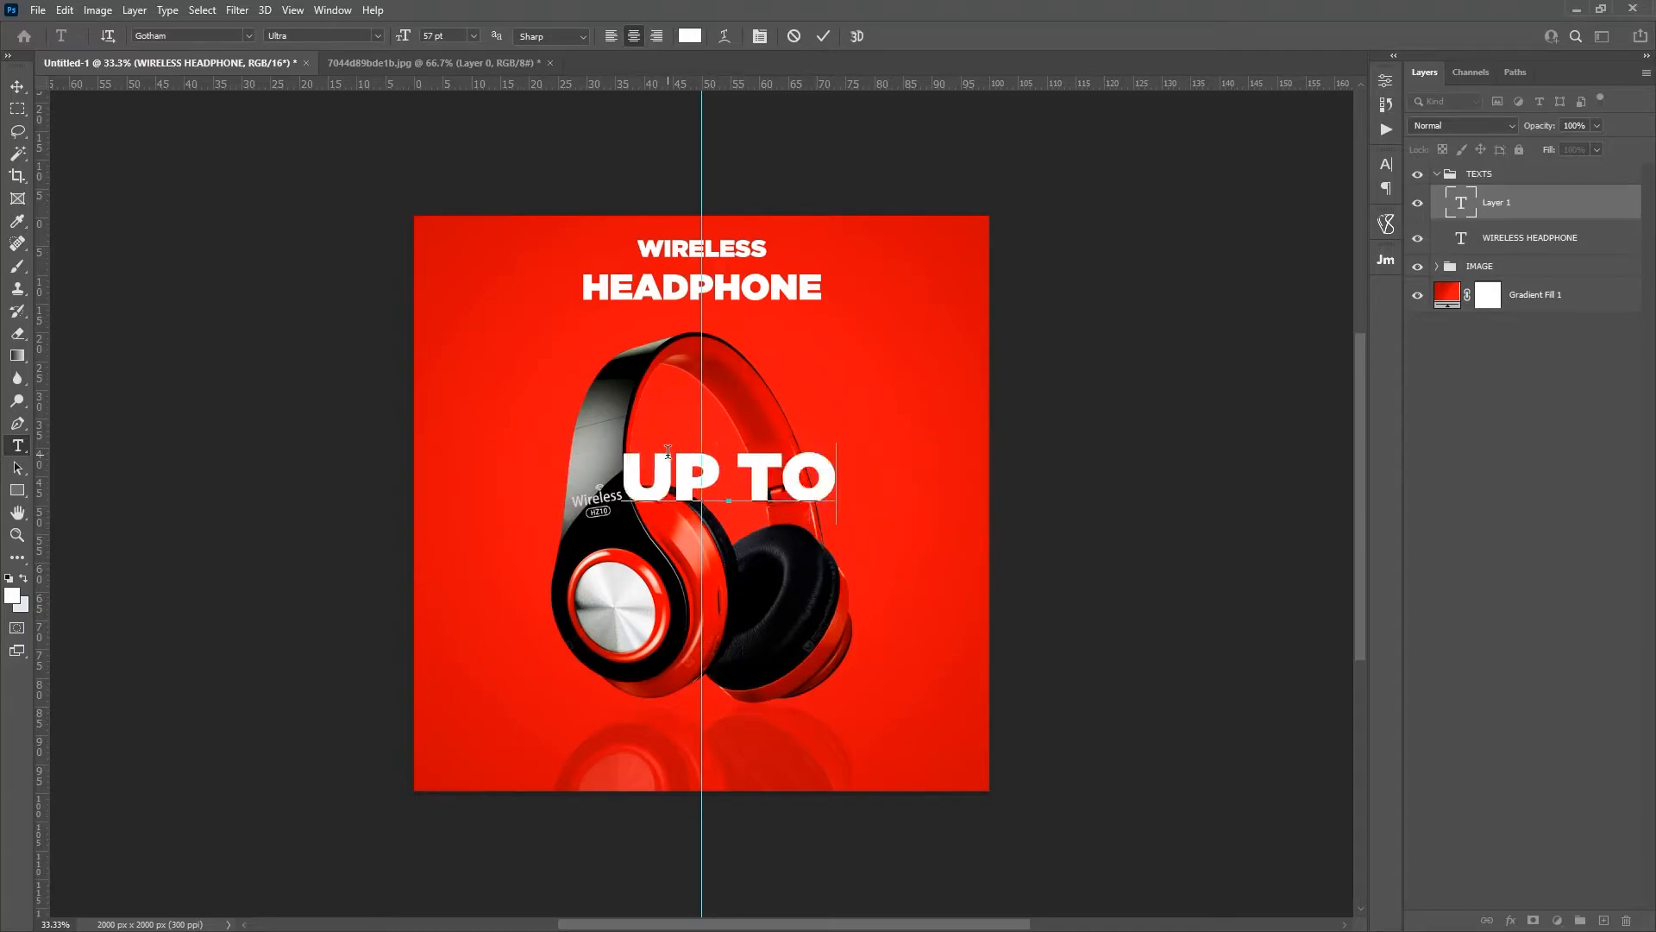
pyautogui.press('Return')
pyautogui.write('30% OFF')
pyautogui.press('Left')
pyautogui.press('Left')
pyautogui.press('Left')
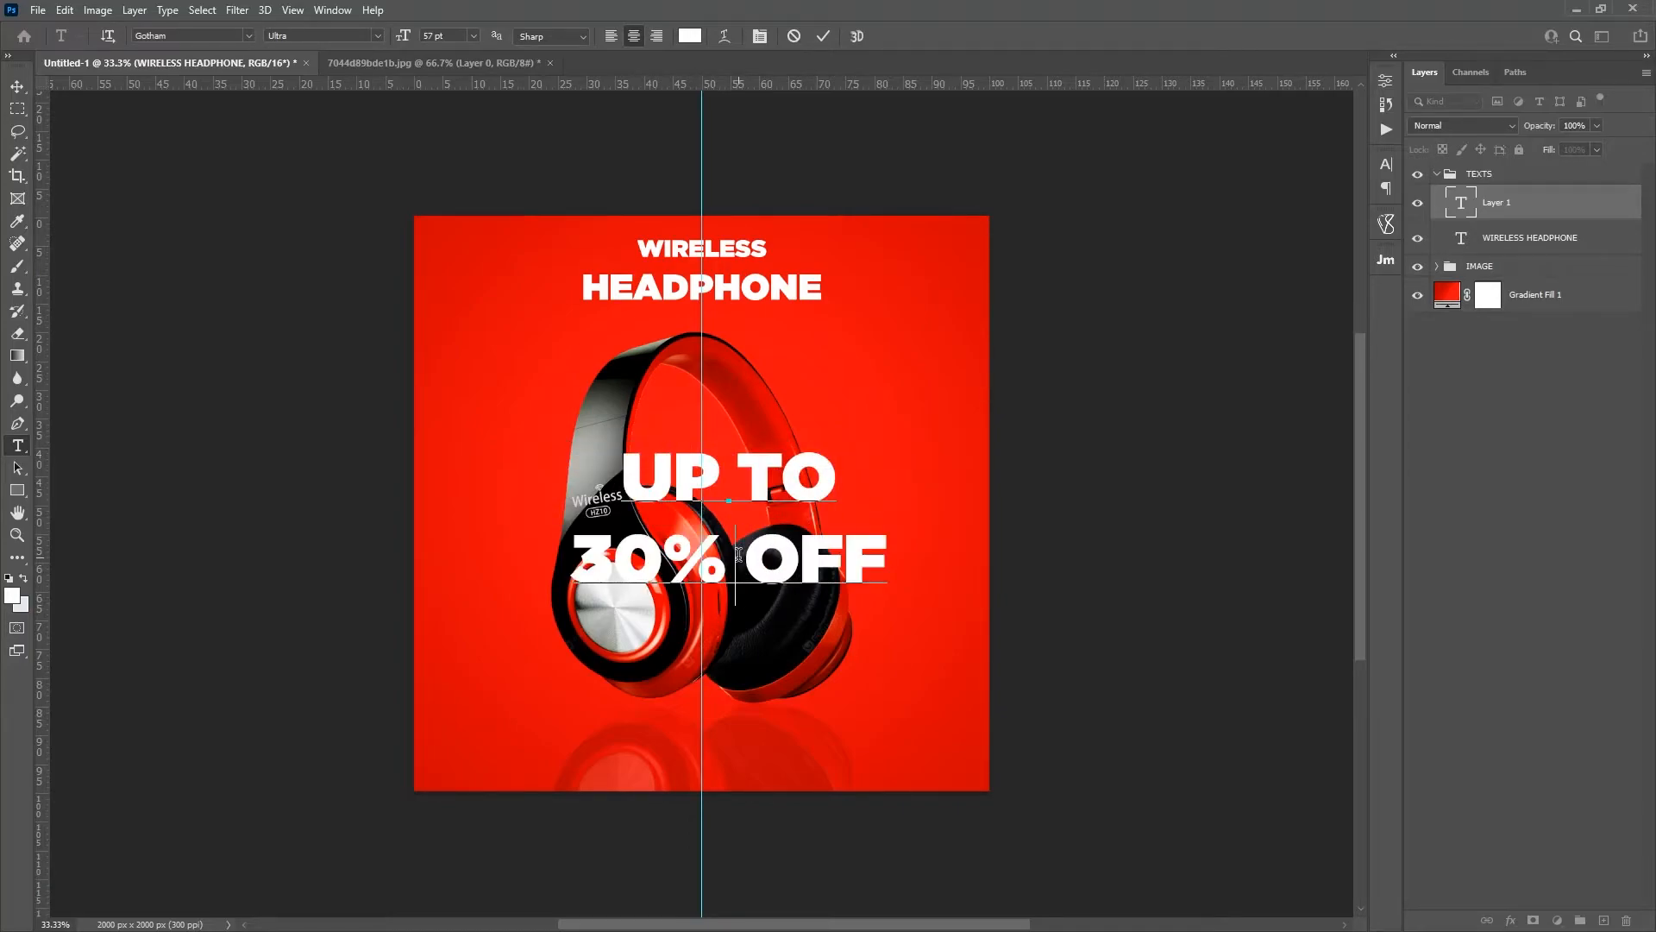
pyautogui.press('Return')
pyautogui.moveTo(801, 720); pyautogui.dragTo(919, 685)
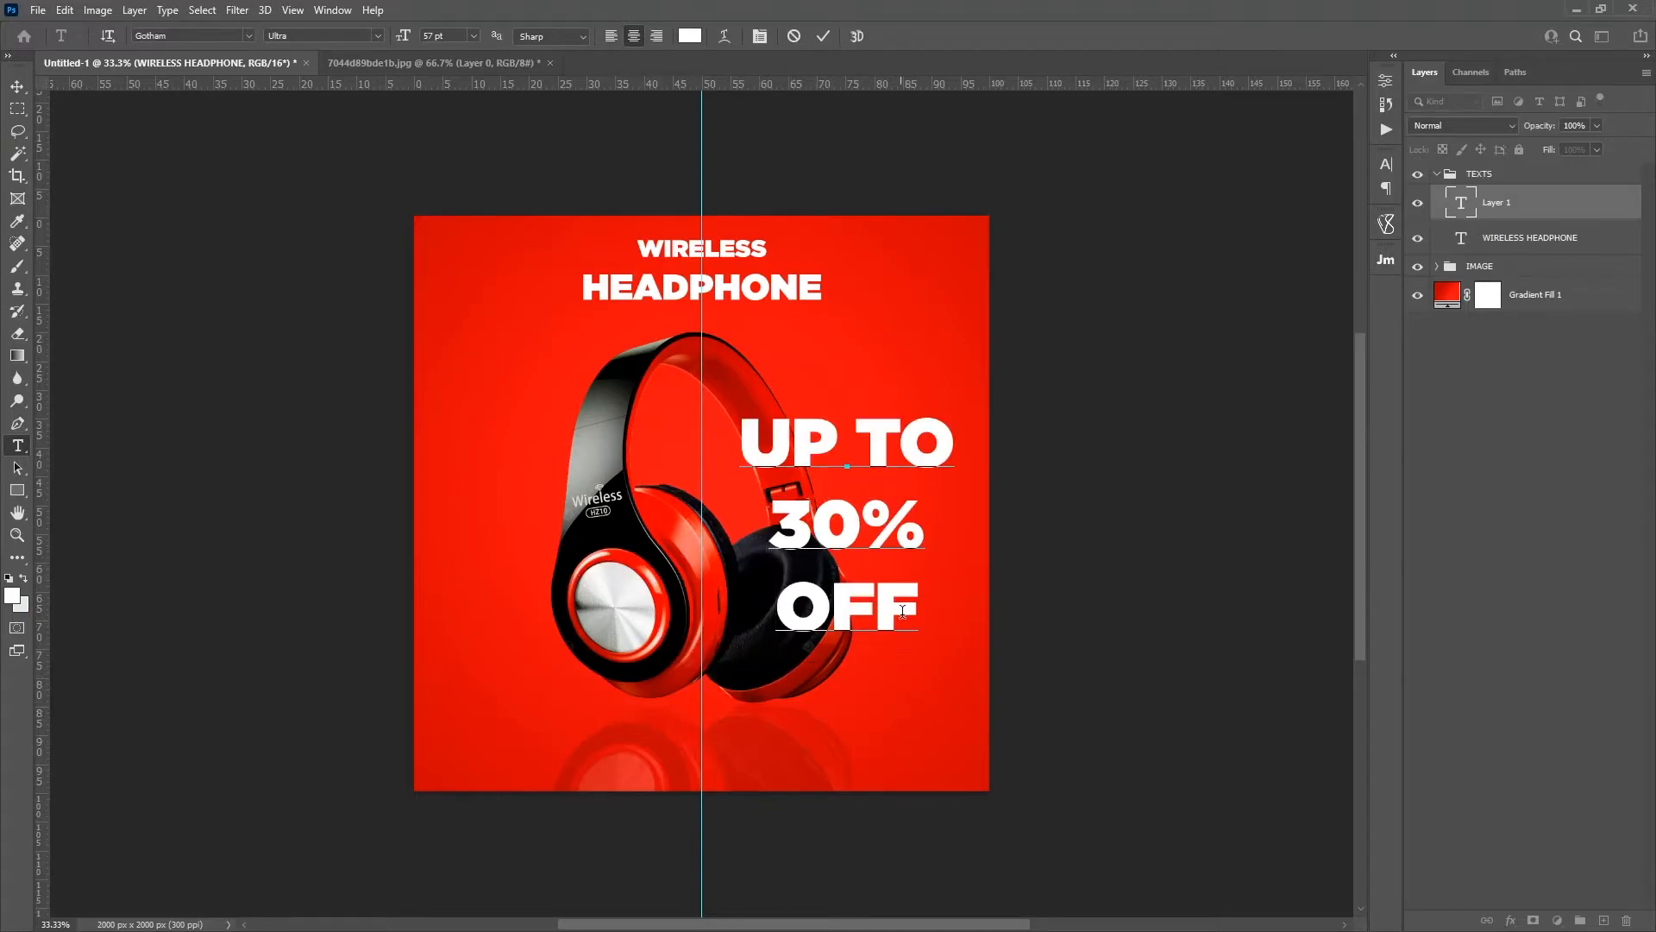
# Step: Change the font style of the OFF and UP TO lines to Gotham Book
pyautogui.moveTo(921, 594); pyautogui.dragTo(722, 588)
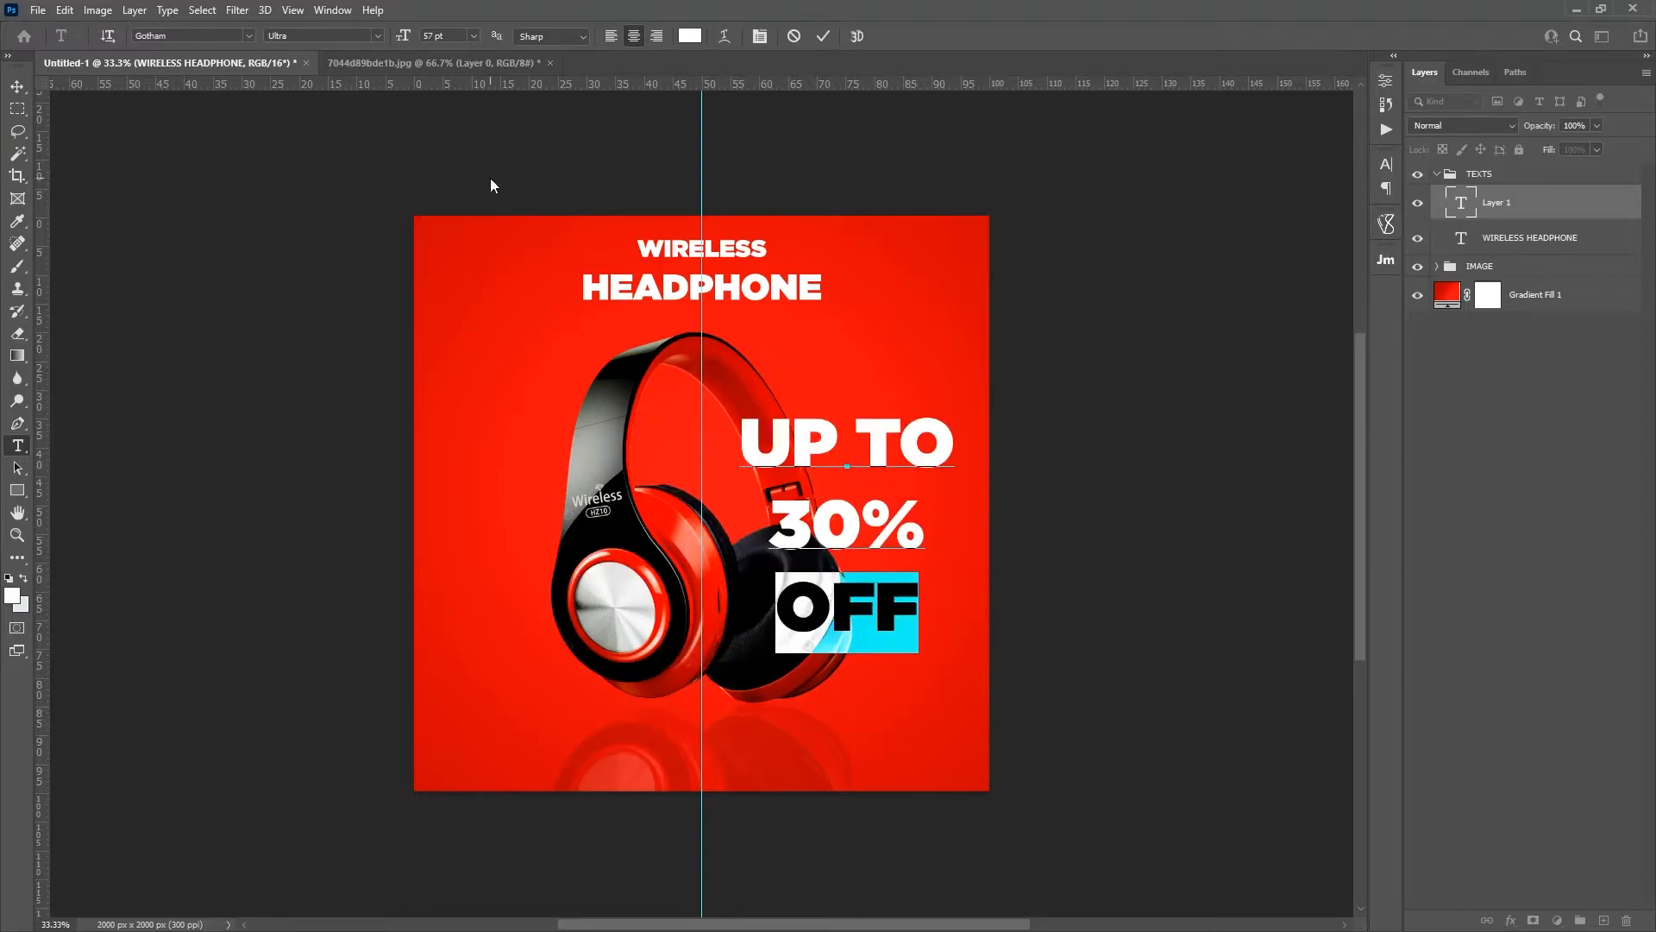
pyautogui.click(377, 36)
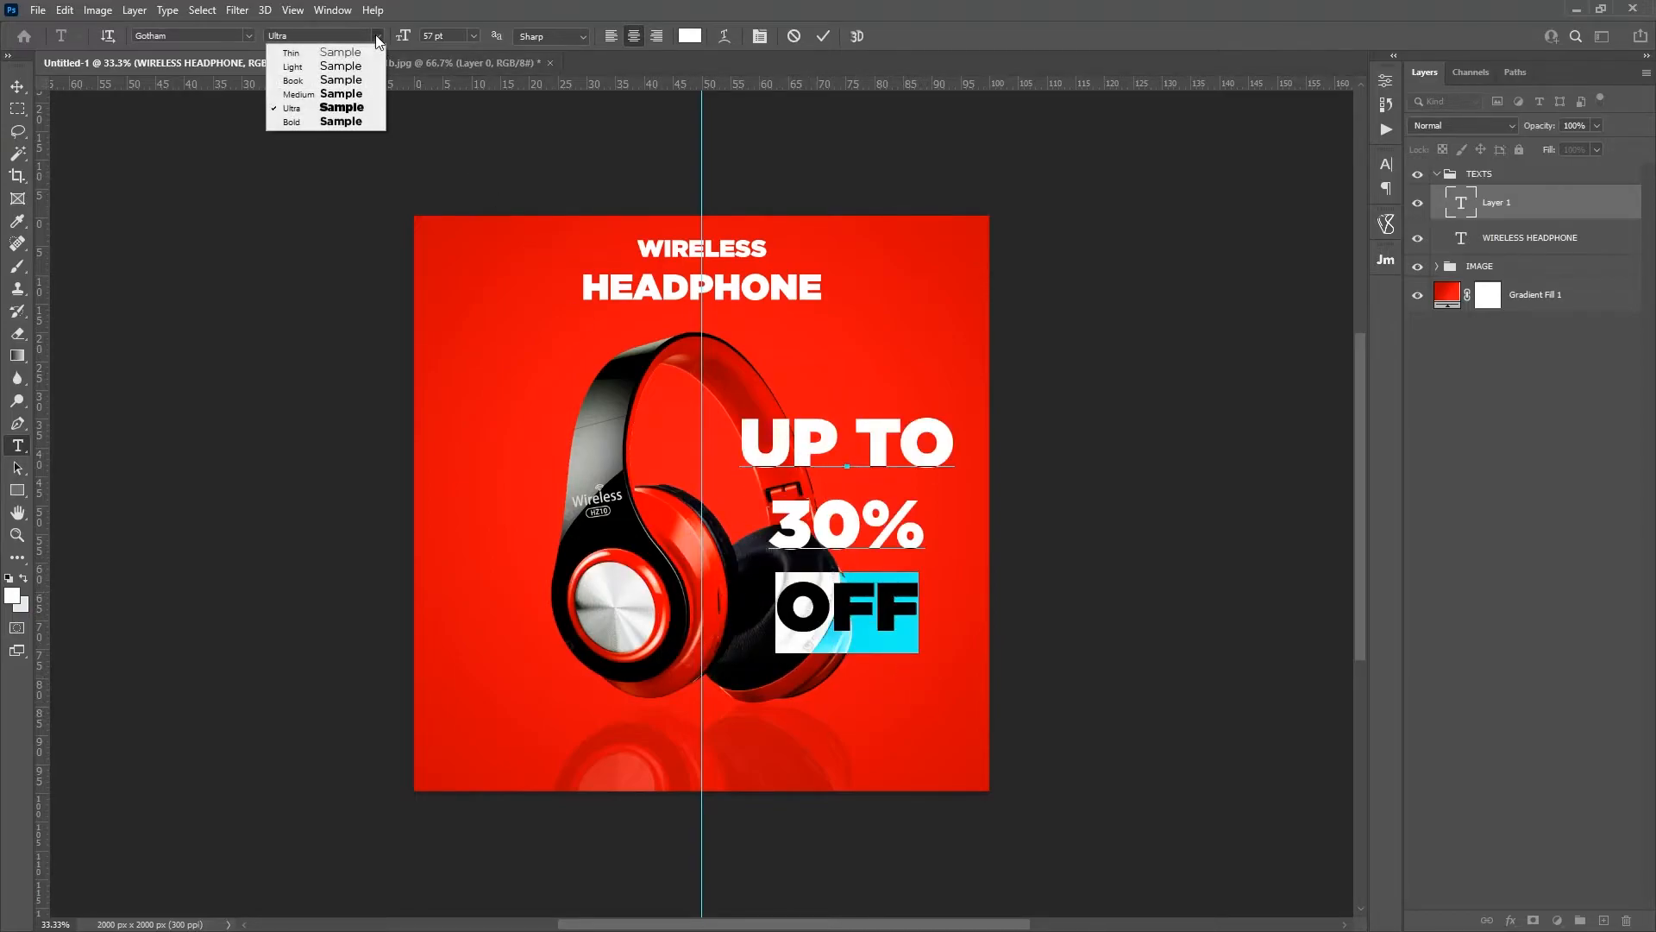
pyautogui.click(353, 80)
pyautogui.moveTo(956, 431); pyautogui.dragTo(669, 419)
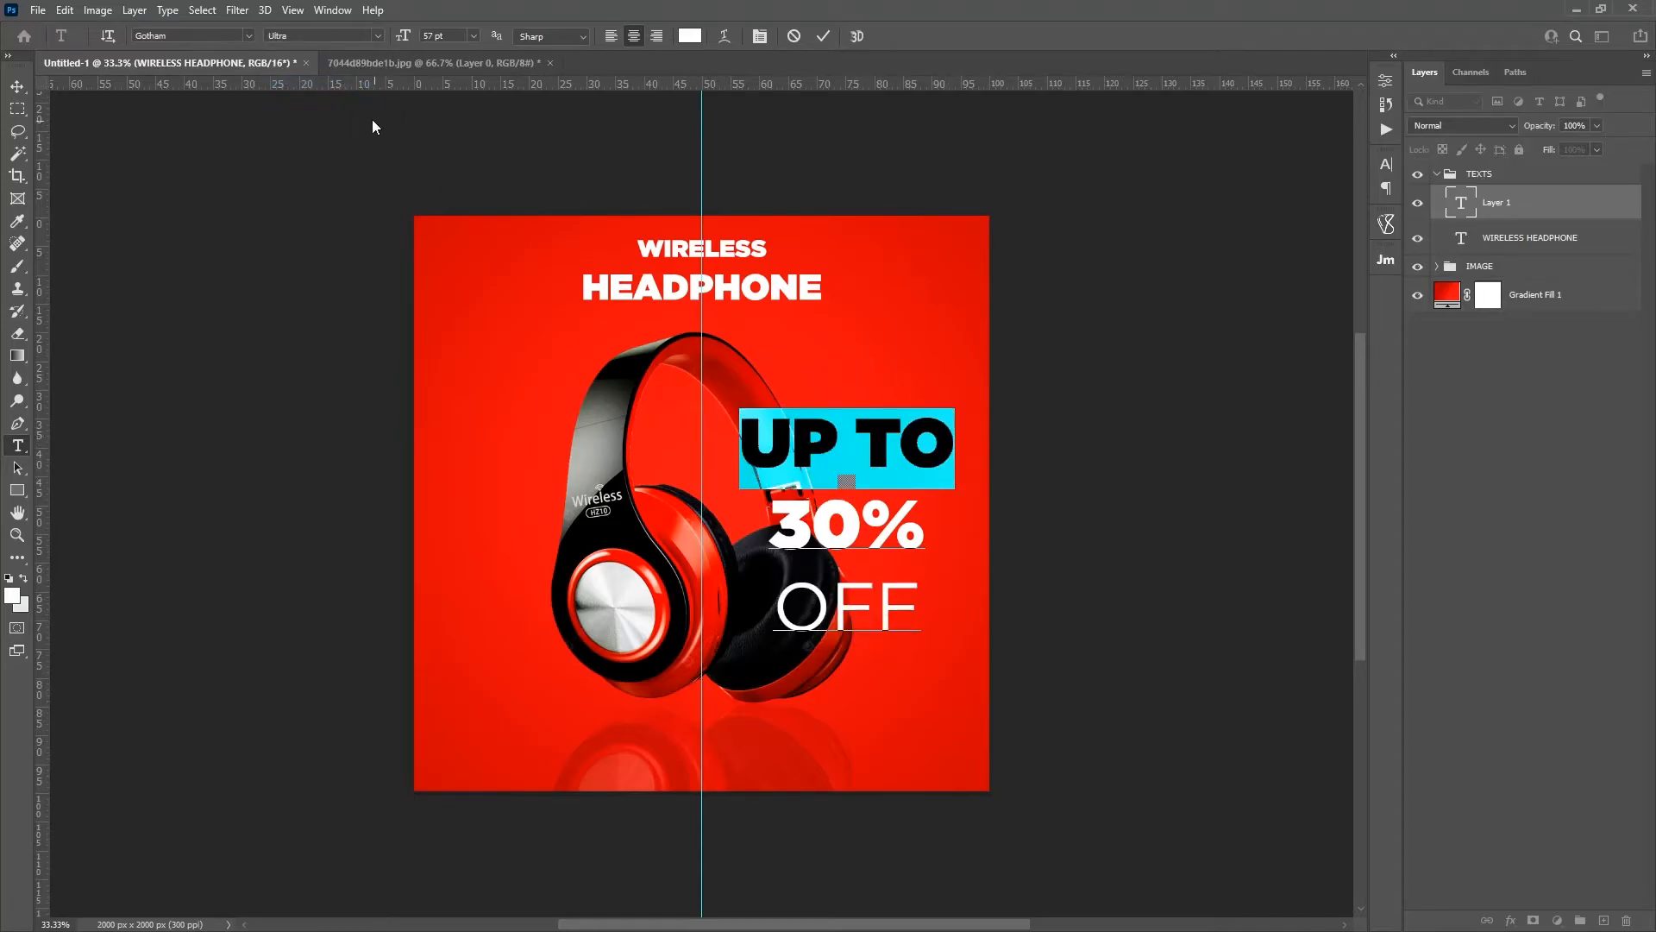
pyautogui.click(376, 36)
pyautogui.click(370, 84)
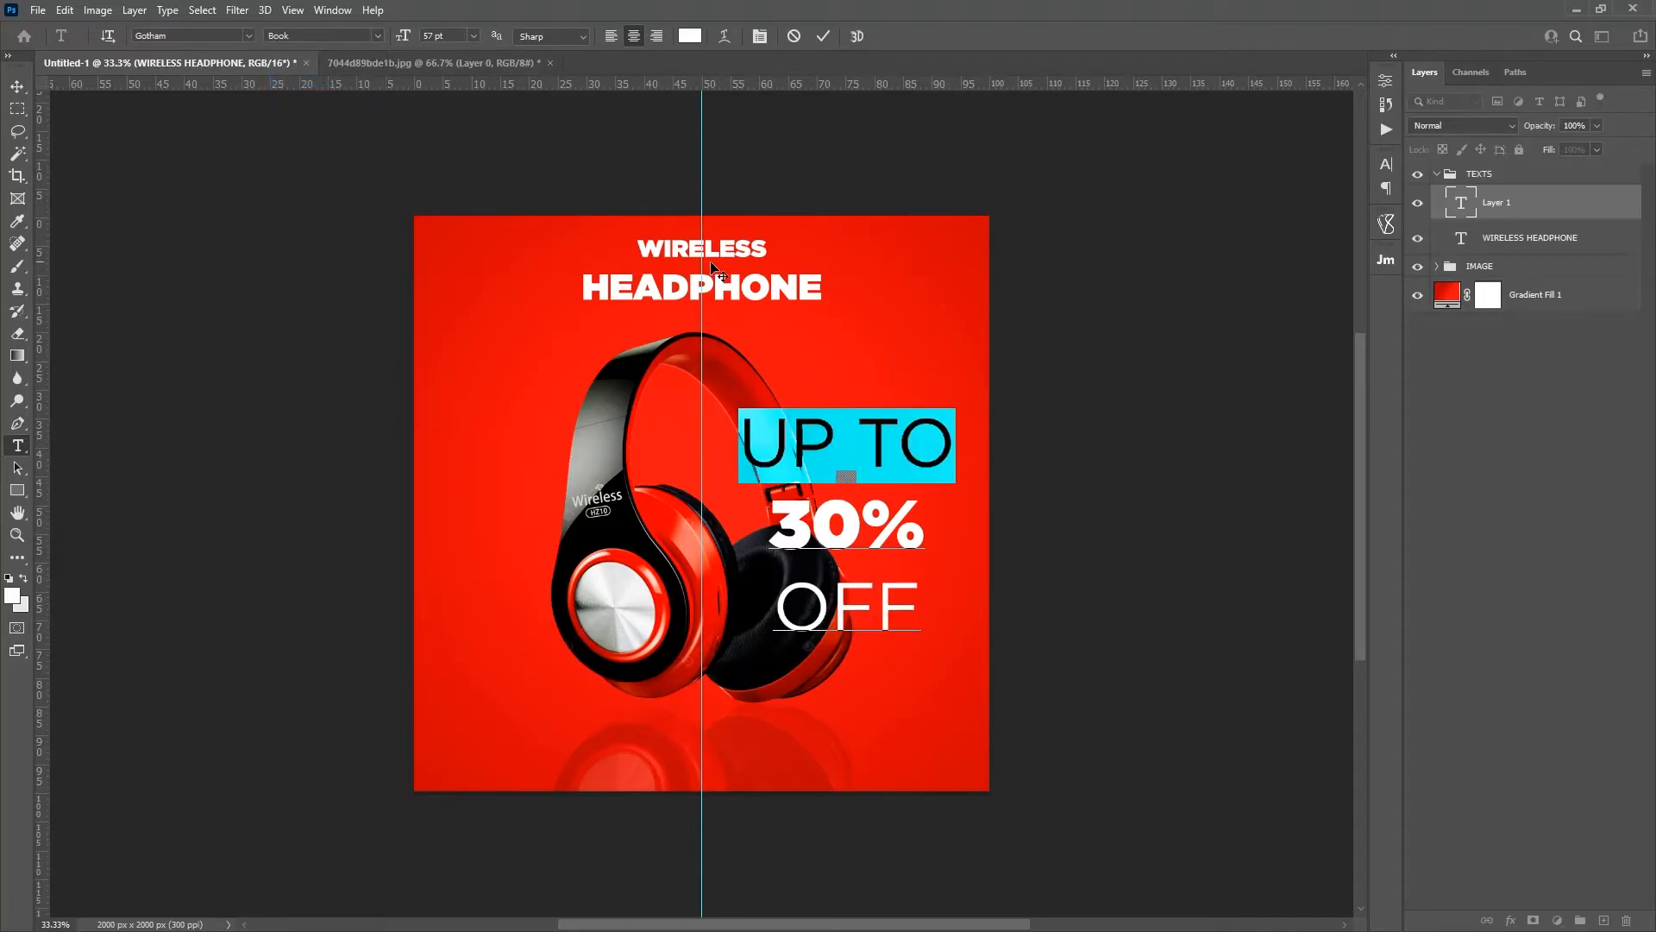
# Step: Reduce the font size of the UP TO line to 12 pt
pyautogui.moveTo(403, 36); pyautogui.dragTo(362, 36)
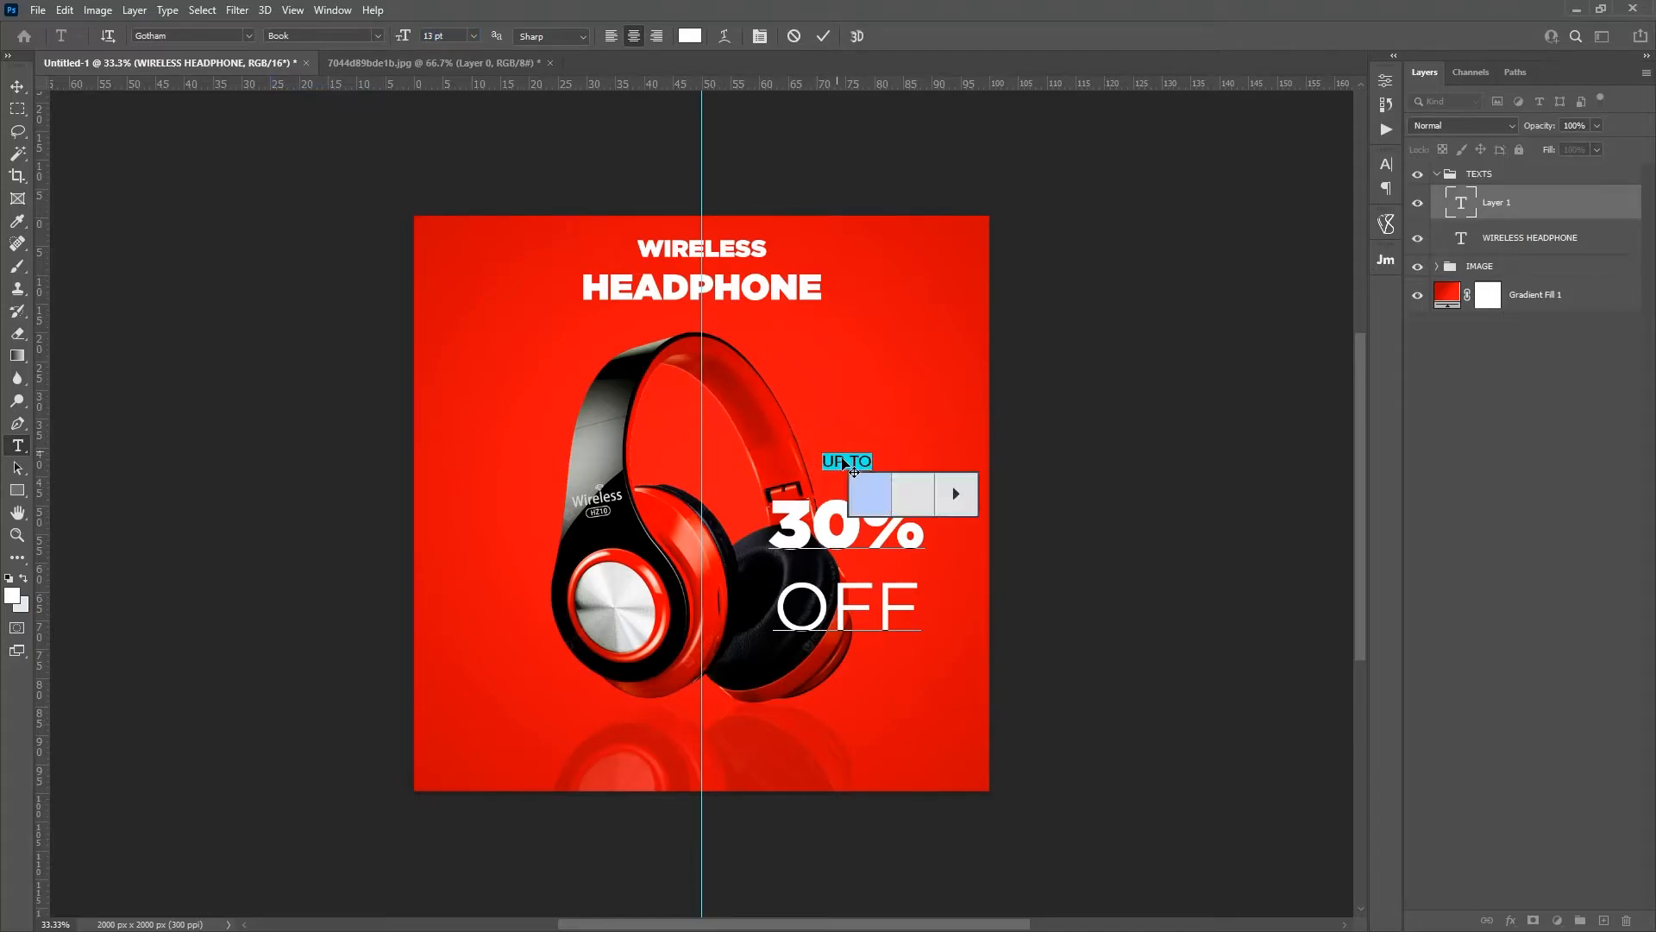
pyautogui.click(847, 464)
pyautogui.hotkey('ctrl', 'a')
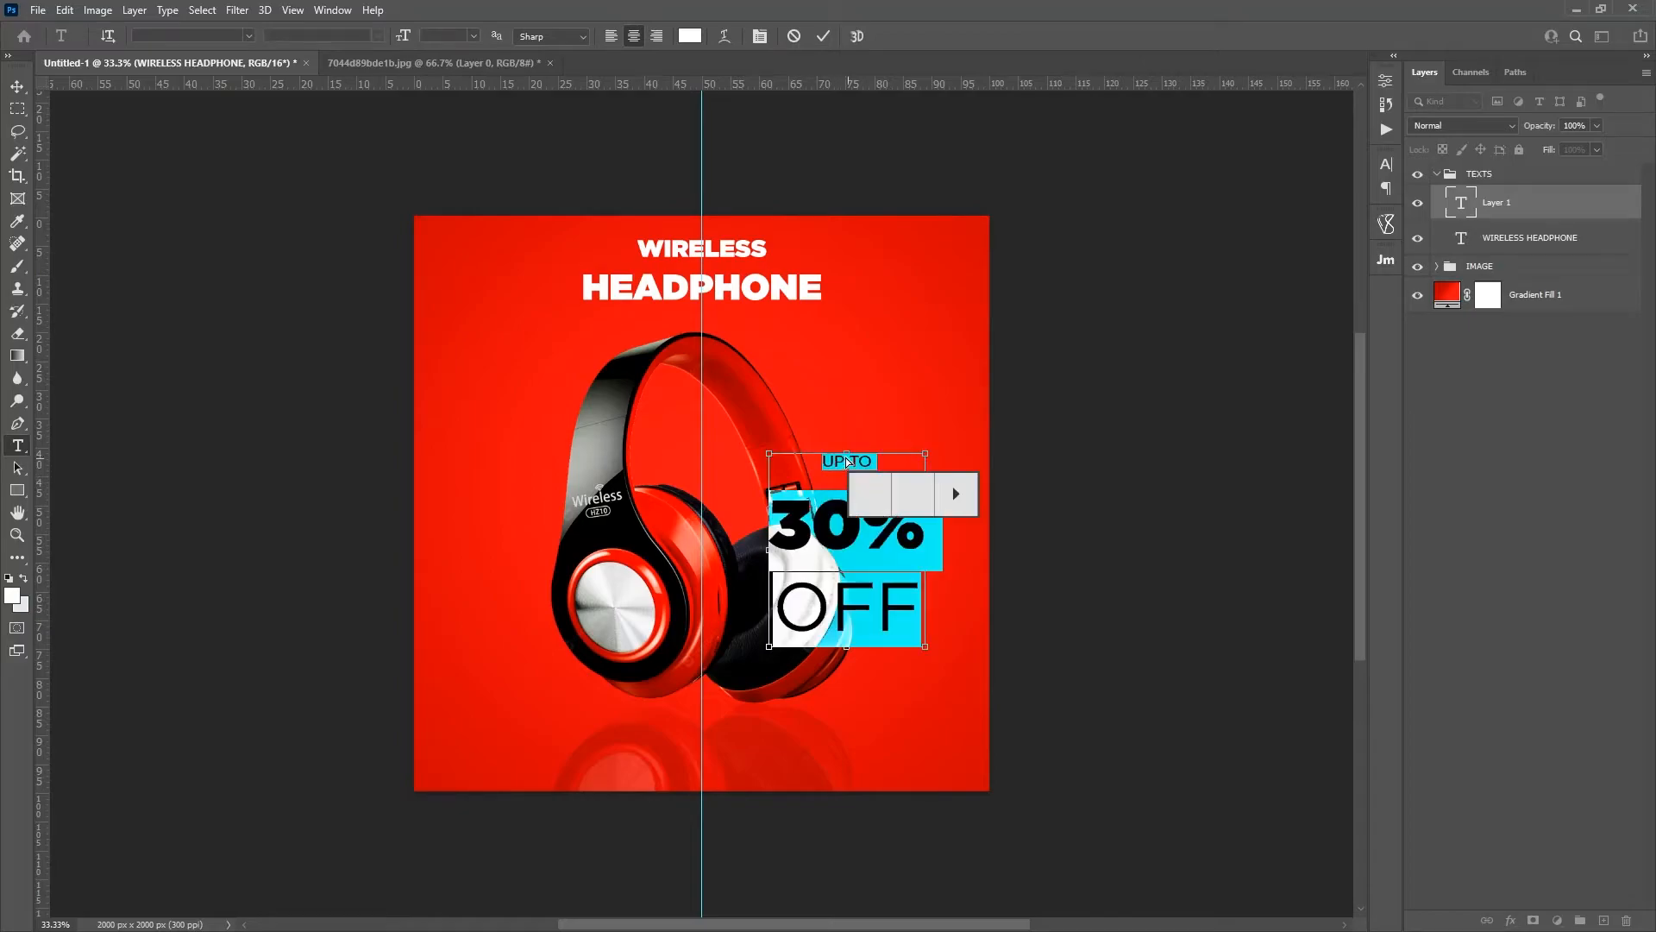
pyautogui.tripleClick(847, 461)
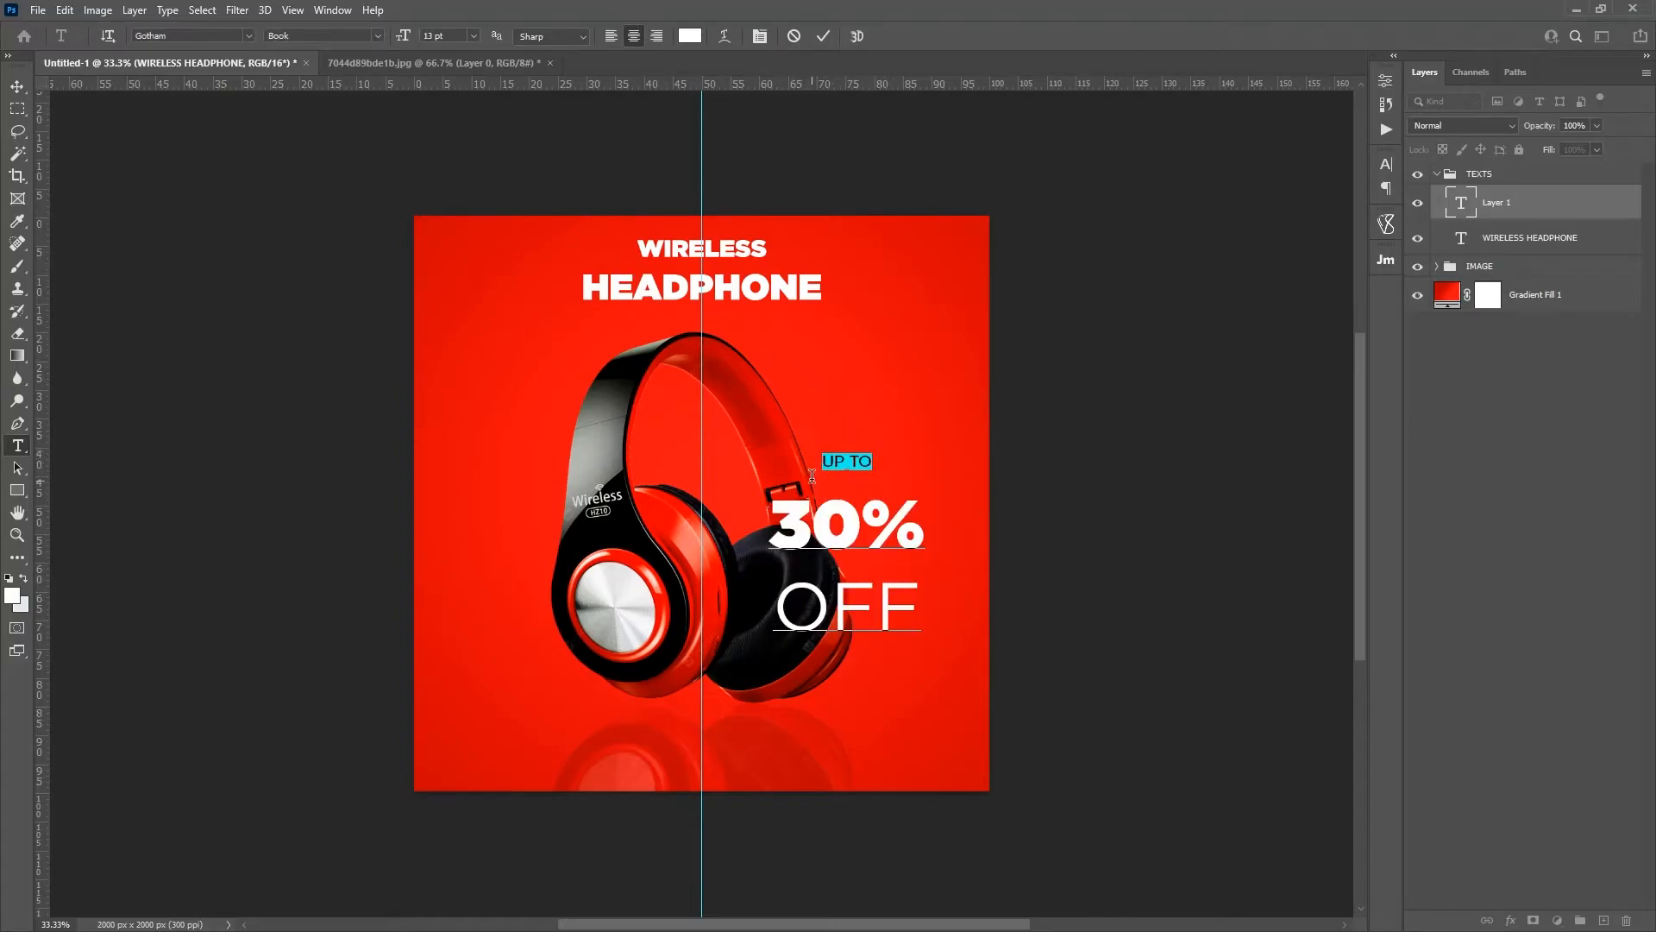
pyautogui.click(472, 36)
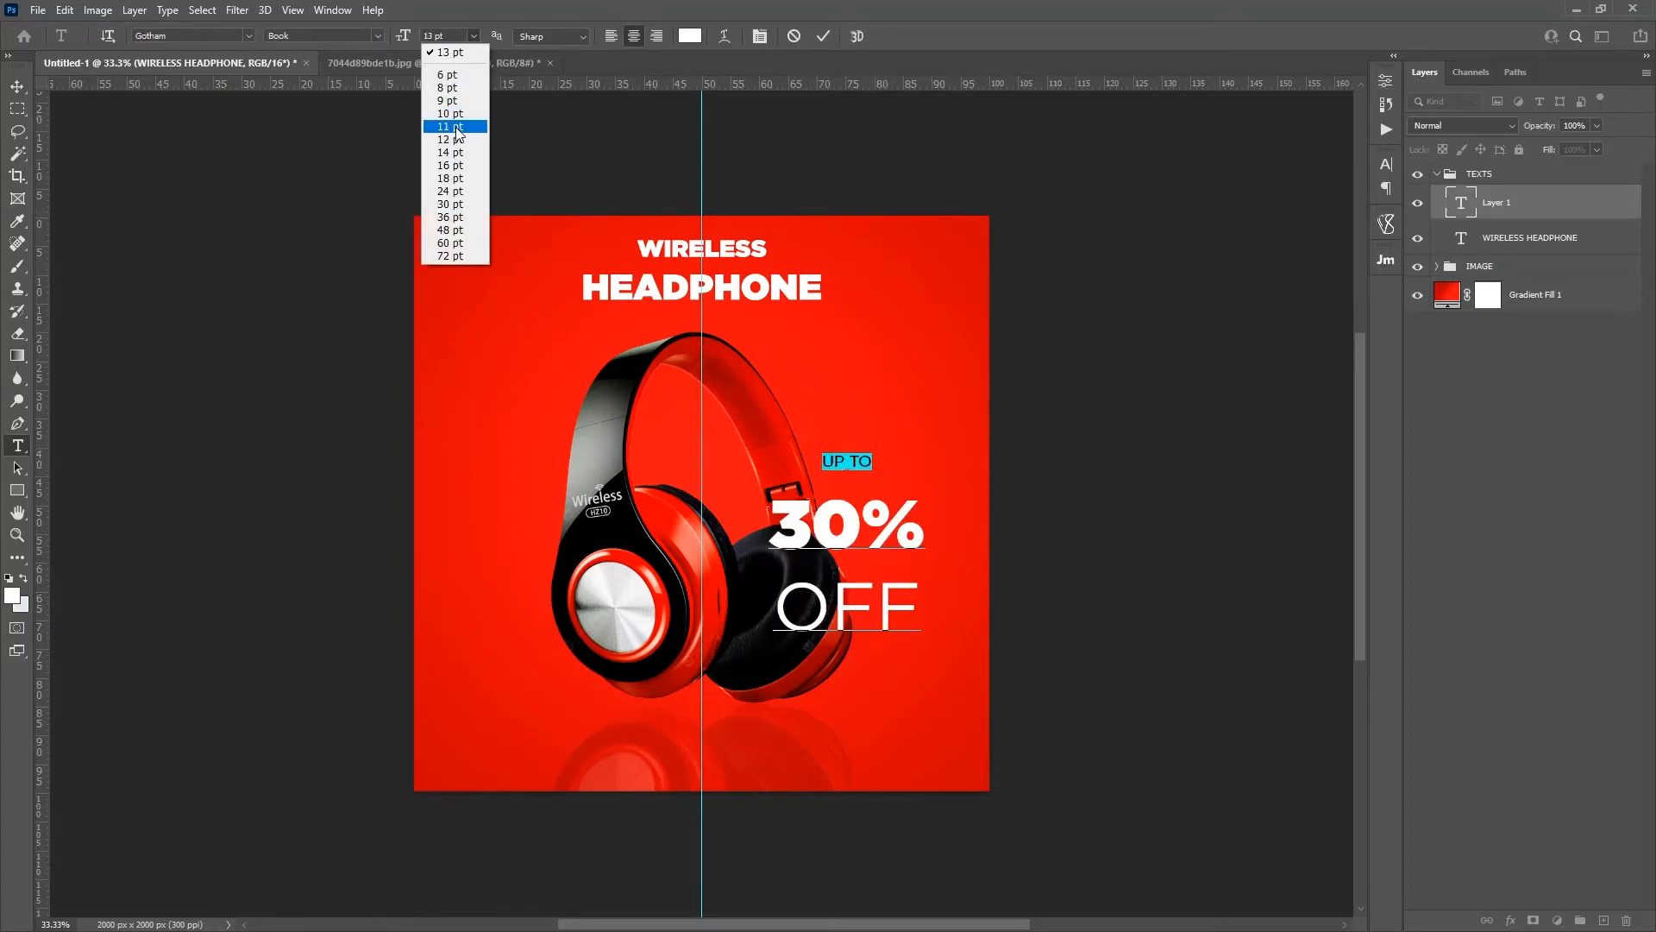
pyautogui.click(458, 141)
# Step: Set the font size of the OFF line to 12 pt and commit the text edit
pyautogui.click(895, 614)
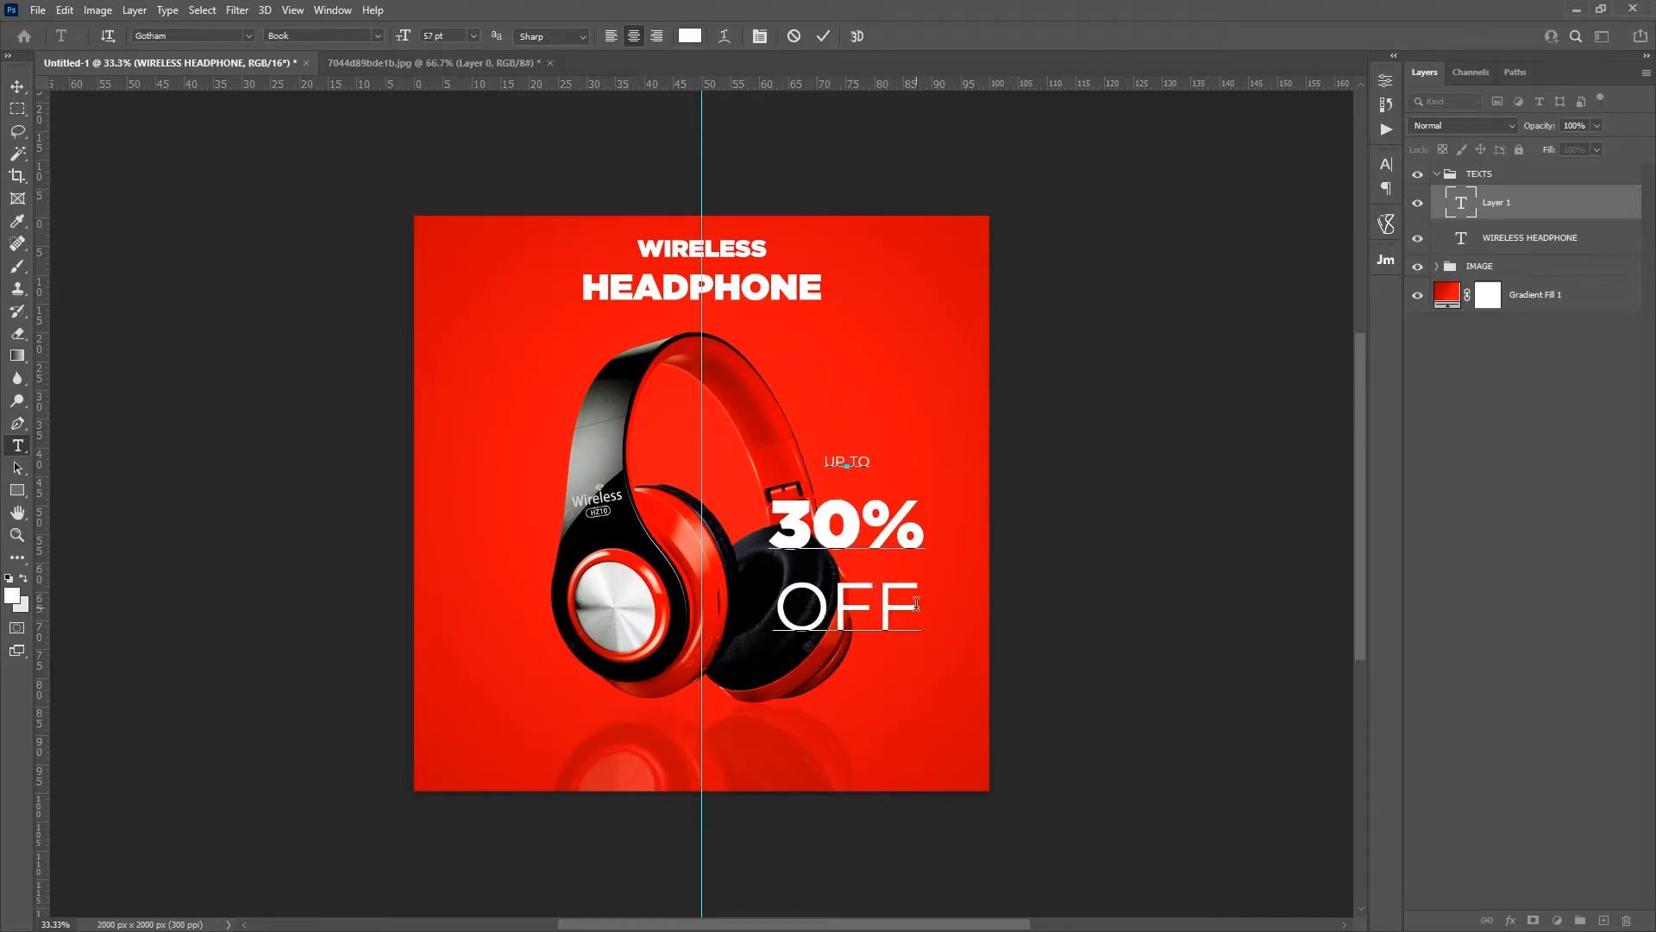
pyautogui.moveTo(916, 603); pyautogui.dragTo(767, 590)
pyautogui.click(473, 36)
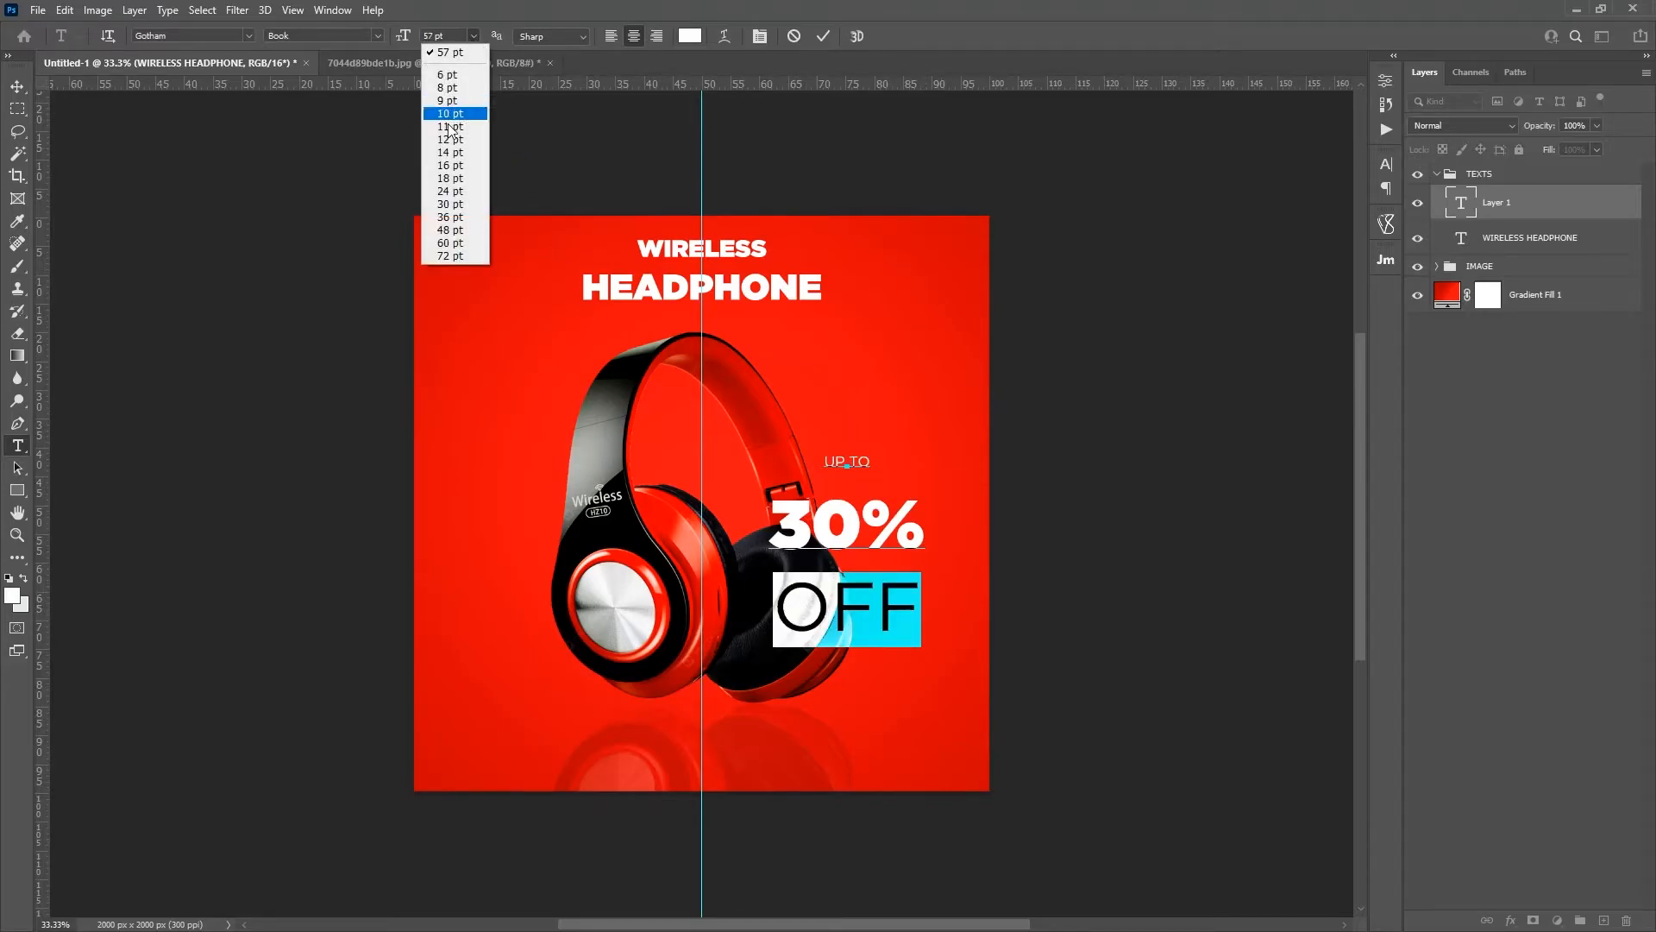
pyautogui.click(458, 140)
pyautogui.click(823, 37)
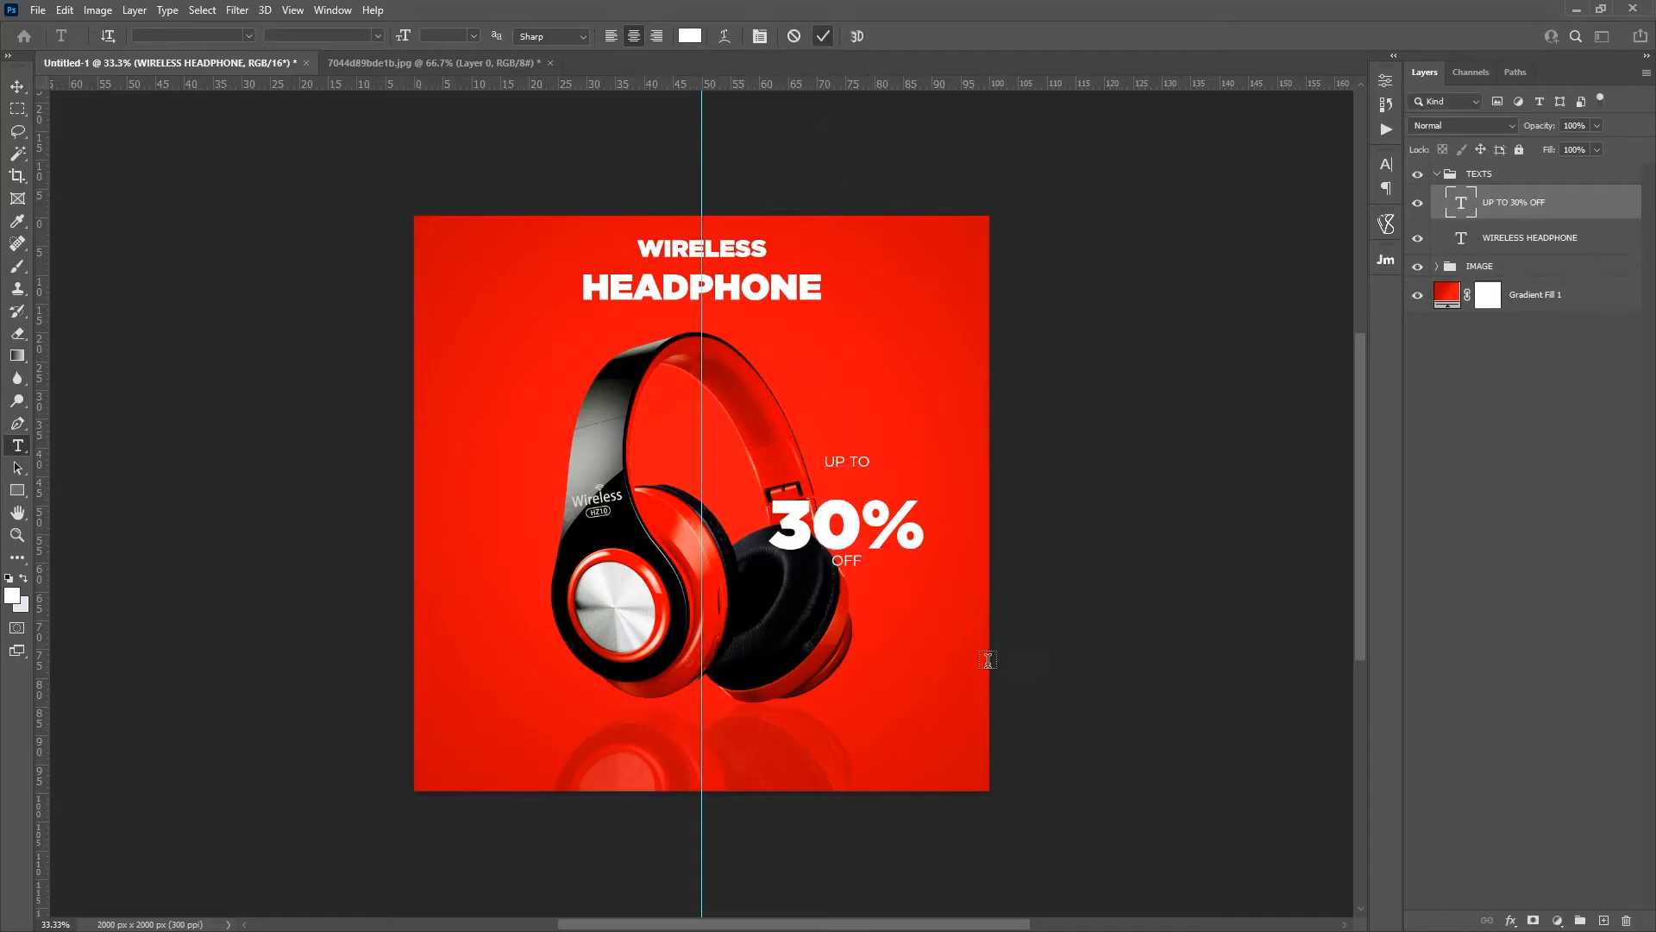
# Step: Delete the UP TO line from the discount text and move the remaining 30% OFF text farther right of the headphones
pyautogui.click(852, 460)
pyautogui.moveTo(872, 465); pyautogui.dragTo(795, 463)
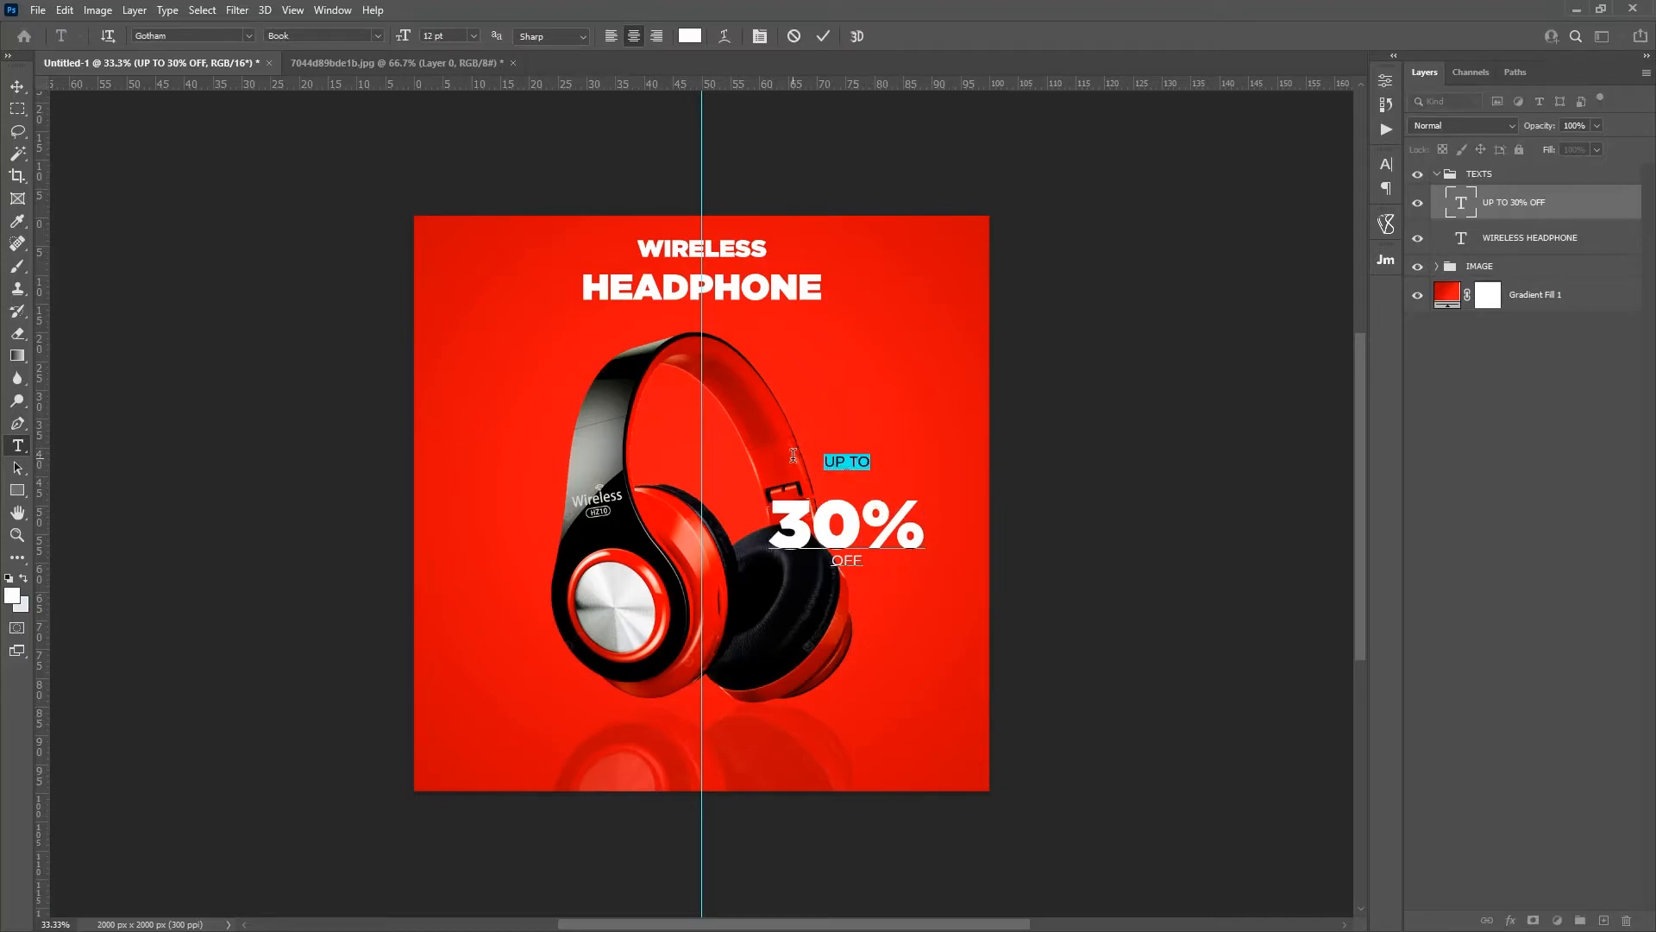
pyautogui.press('BackSpace')
pyautogui.press('BackSpace')
pyautogui.moveTo(884, 519); pyautogui.dragTo(929, 538)
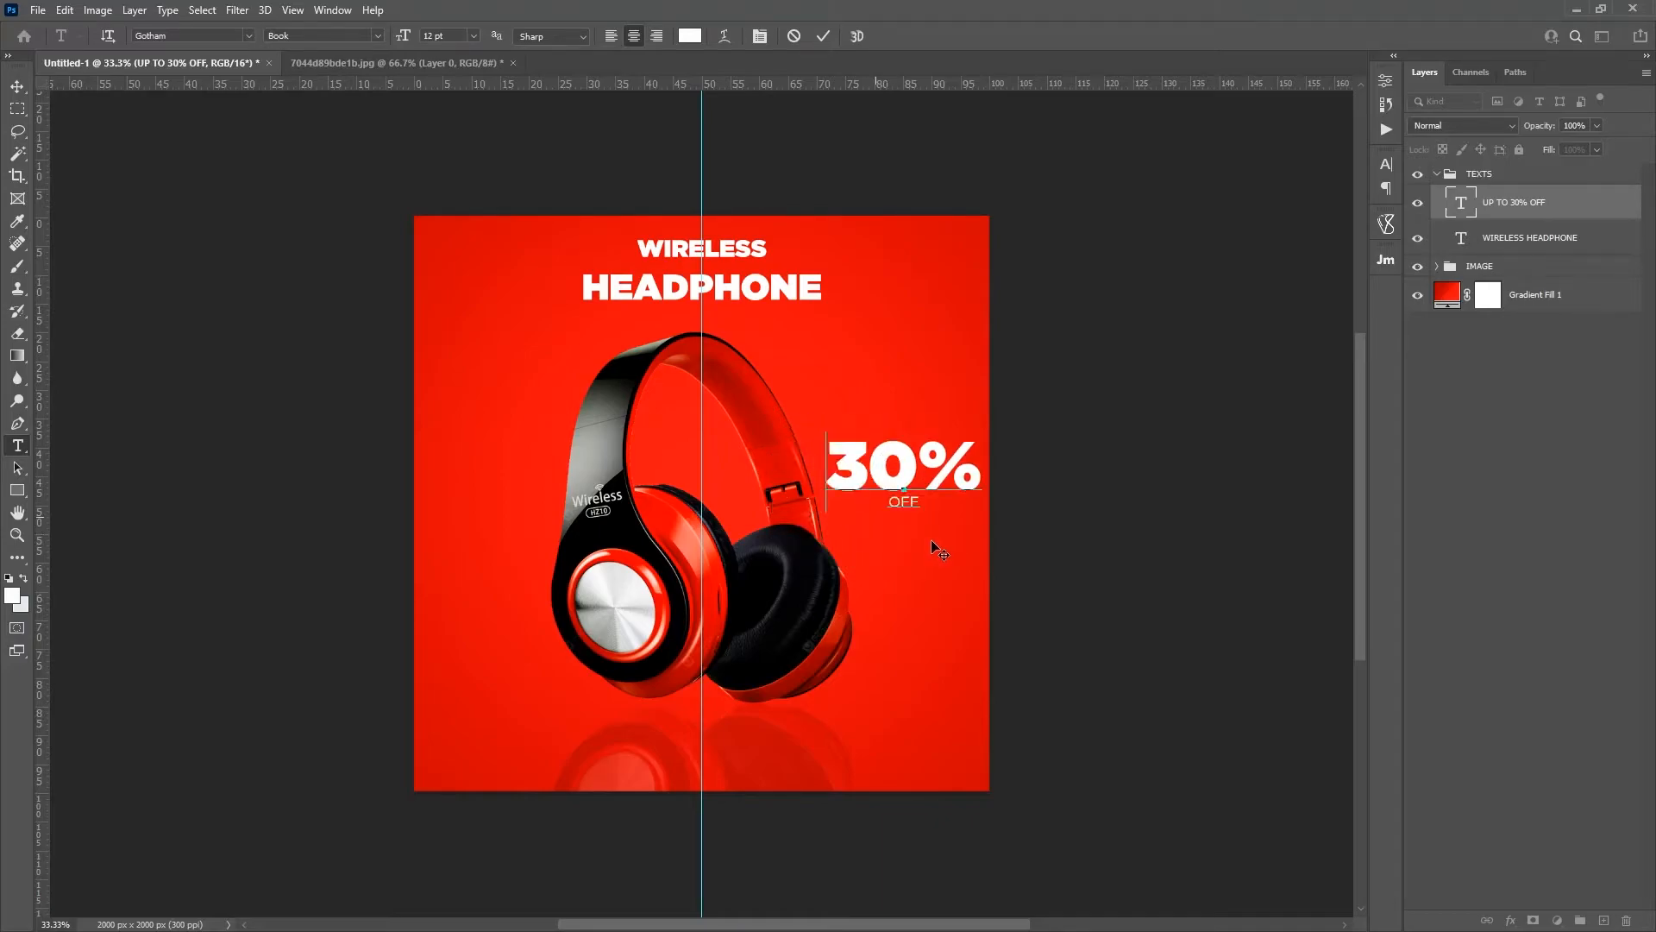
pyautogui.click(823, 36)
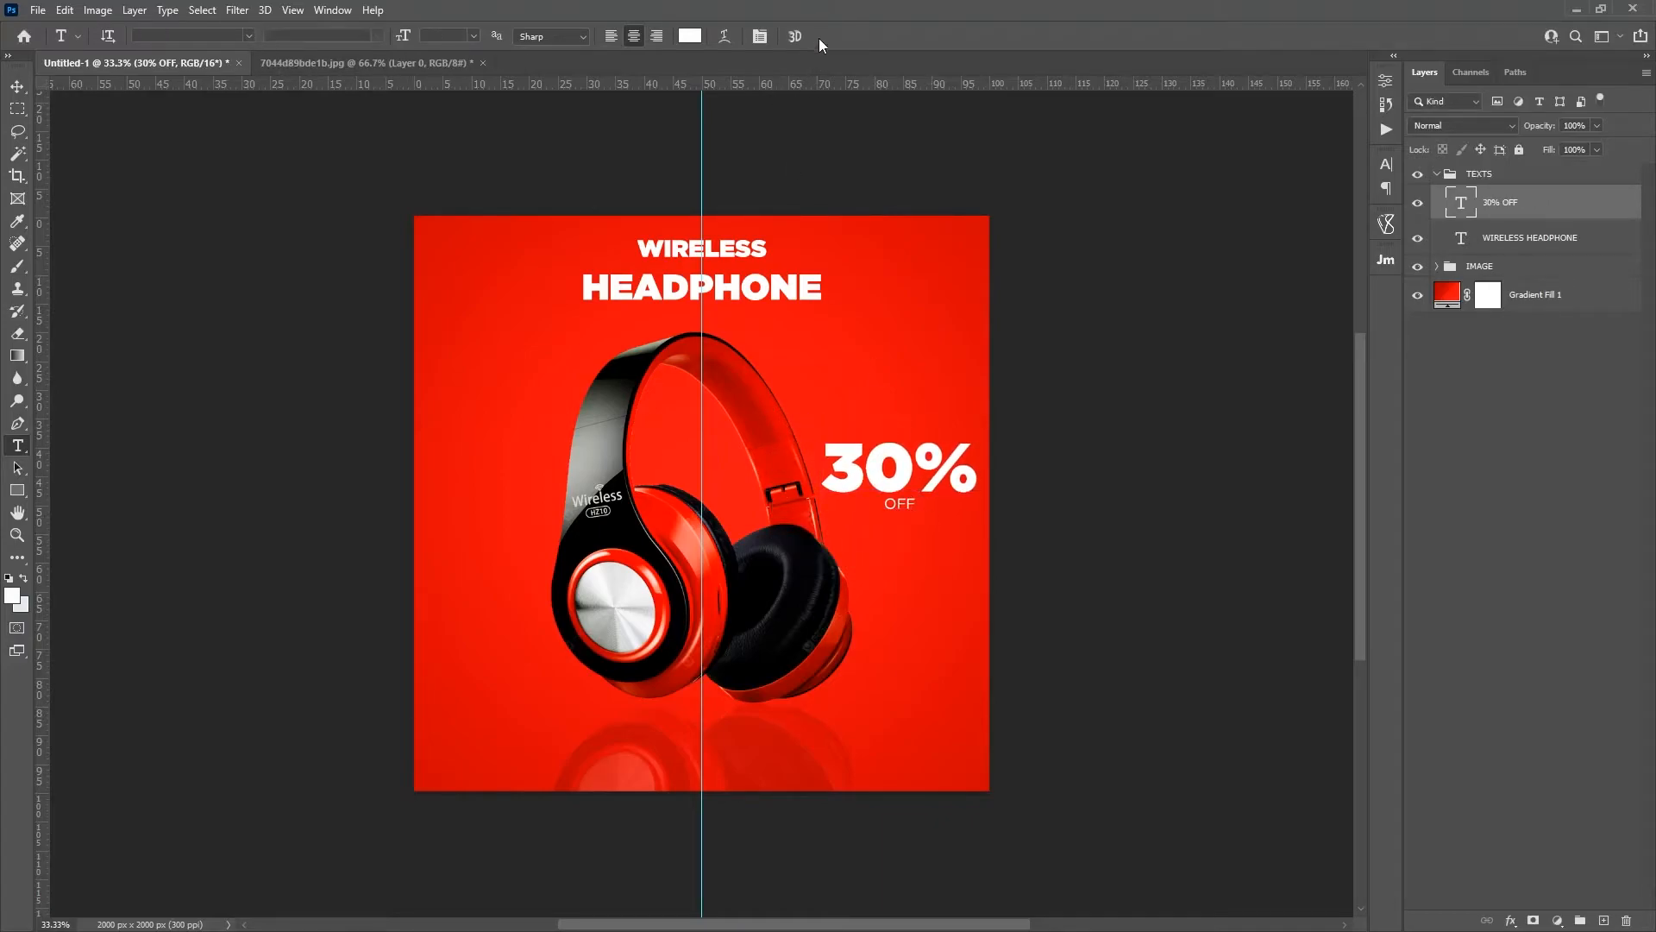
# Step: Add UP TO as a separate text layer and place it just above the start of 30%
pyautogui.click(850, 393)
pyautogui.write('UP TO')
pyautogui.moveTo(895, 409); pyautogui.dragTo(892, 450)
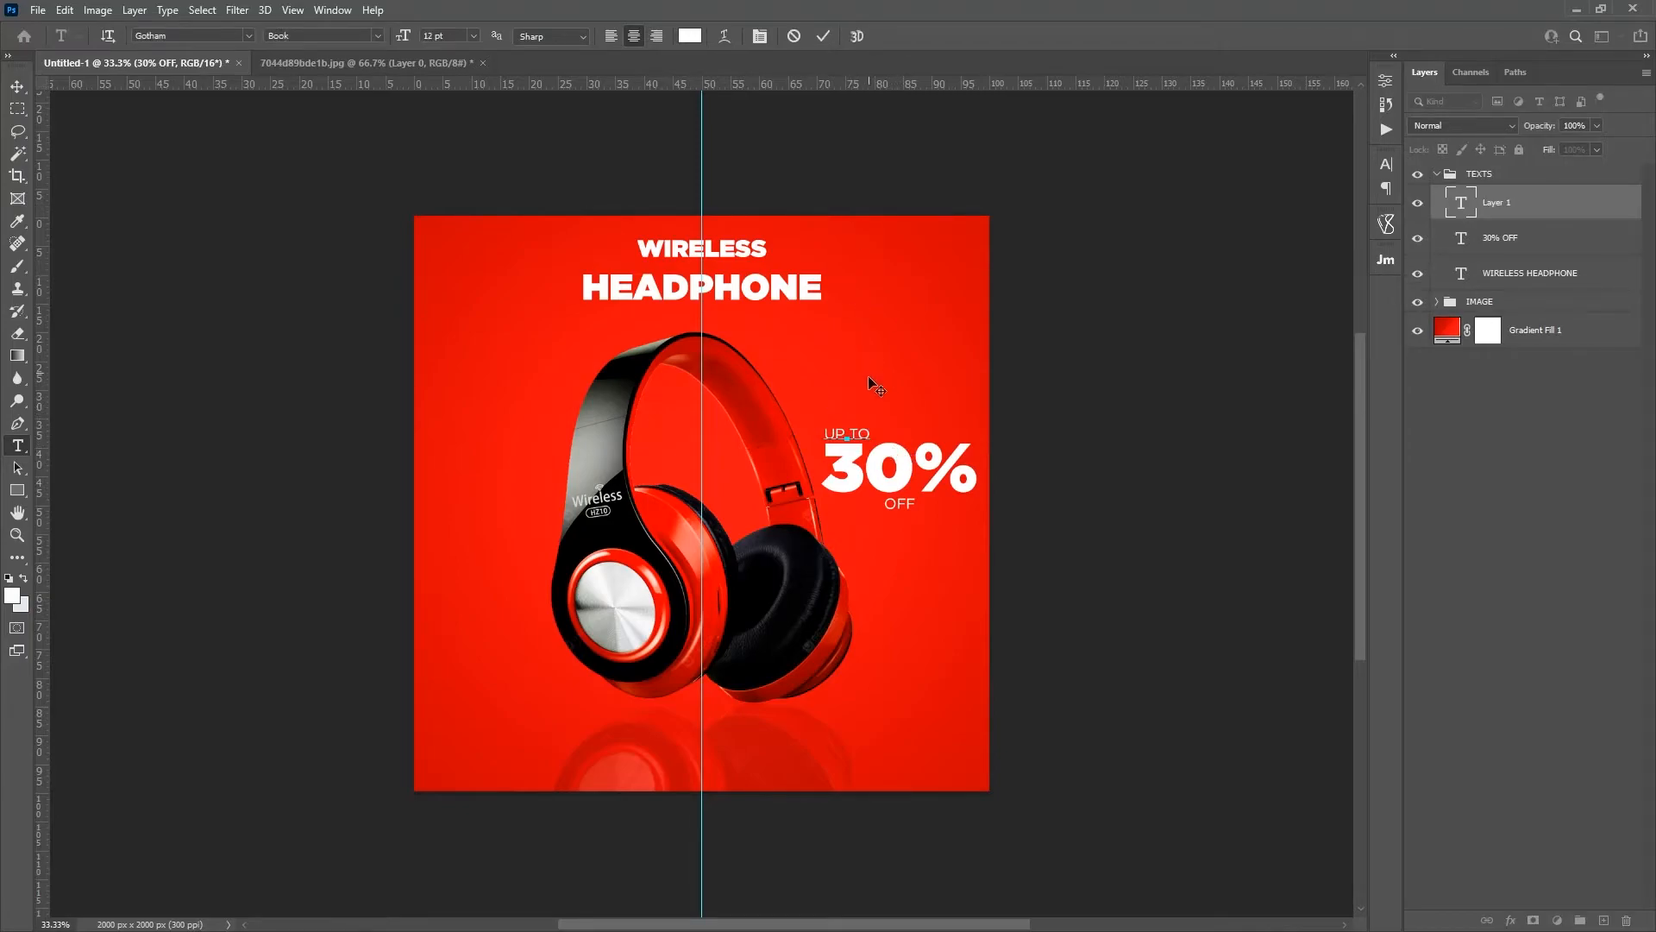
pyautogui.click(824, 37)
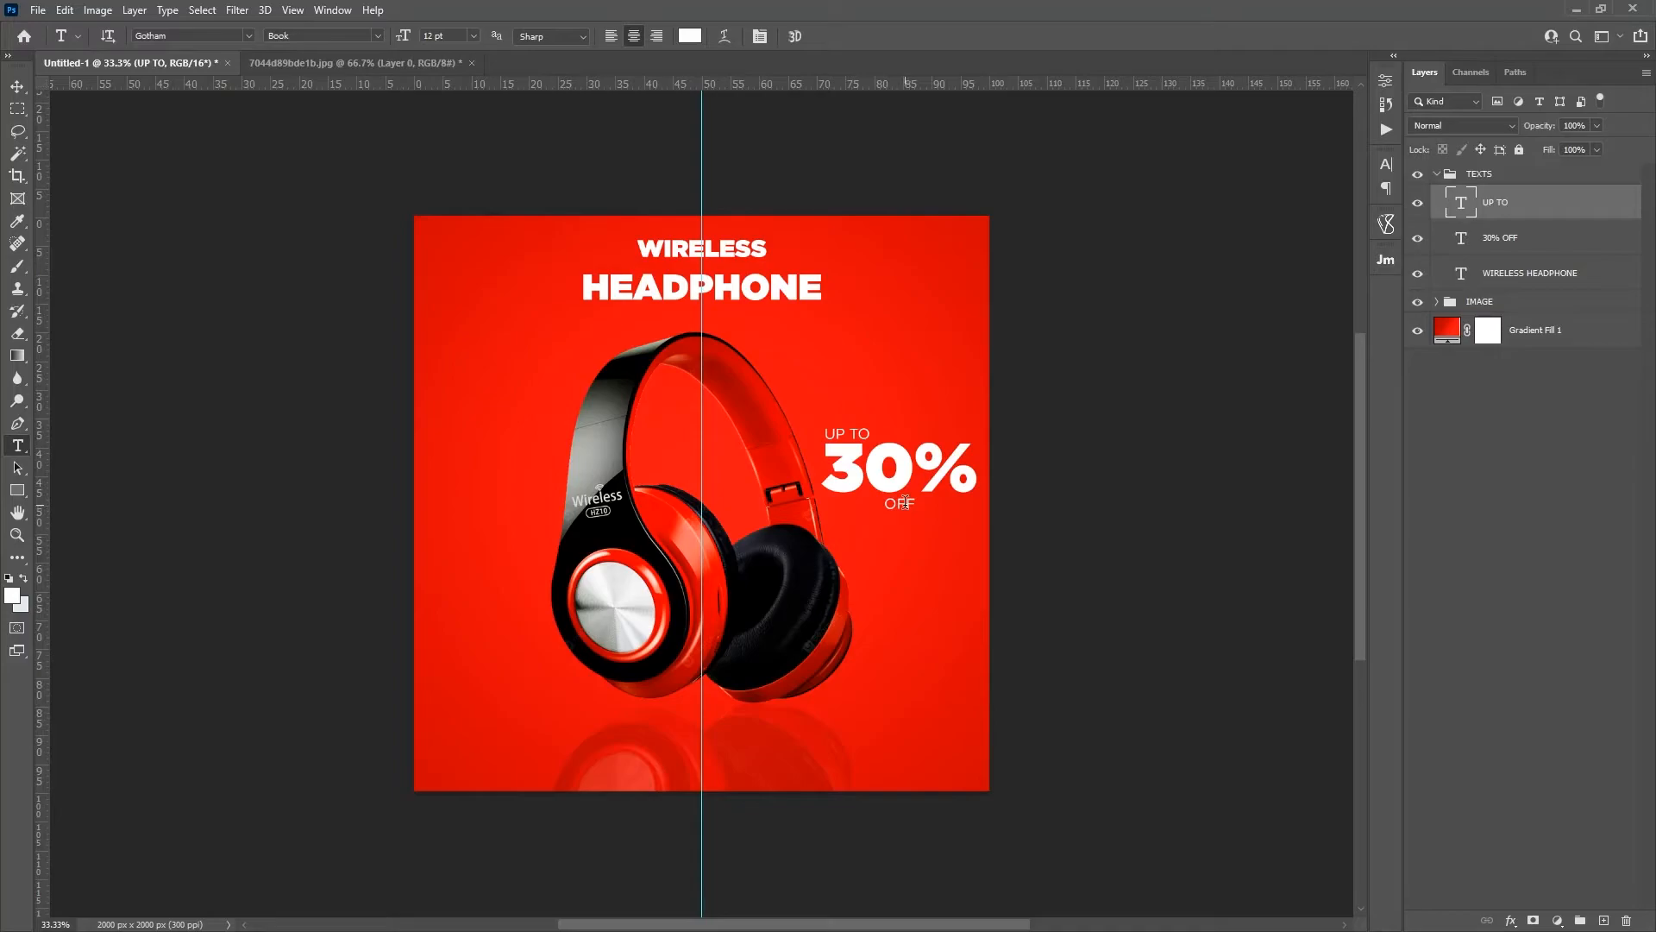
# Step: Move OFF out of the 30% text into its own text layer and place it below the percent sign
pyautogui.click(903, 503)
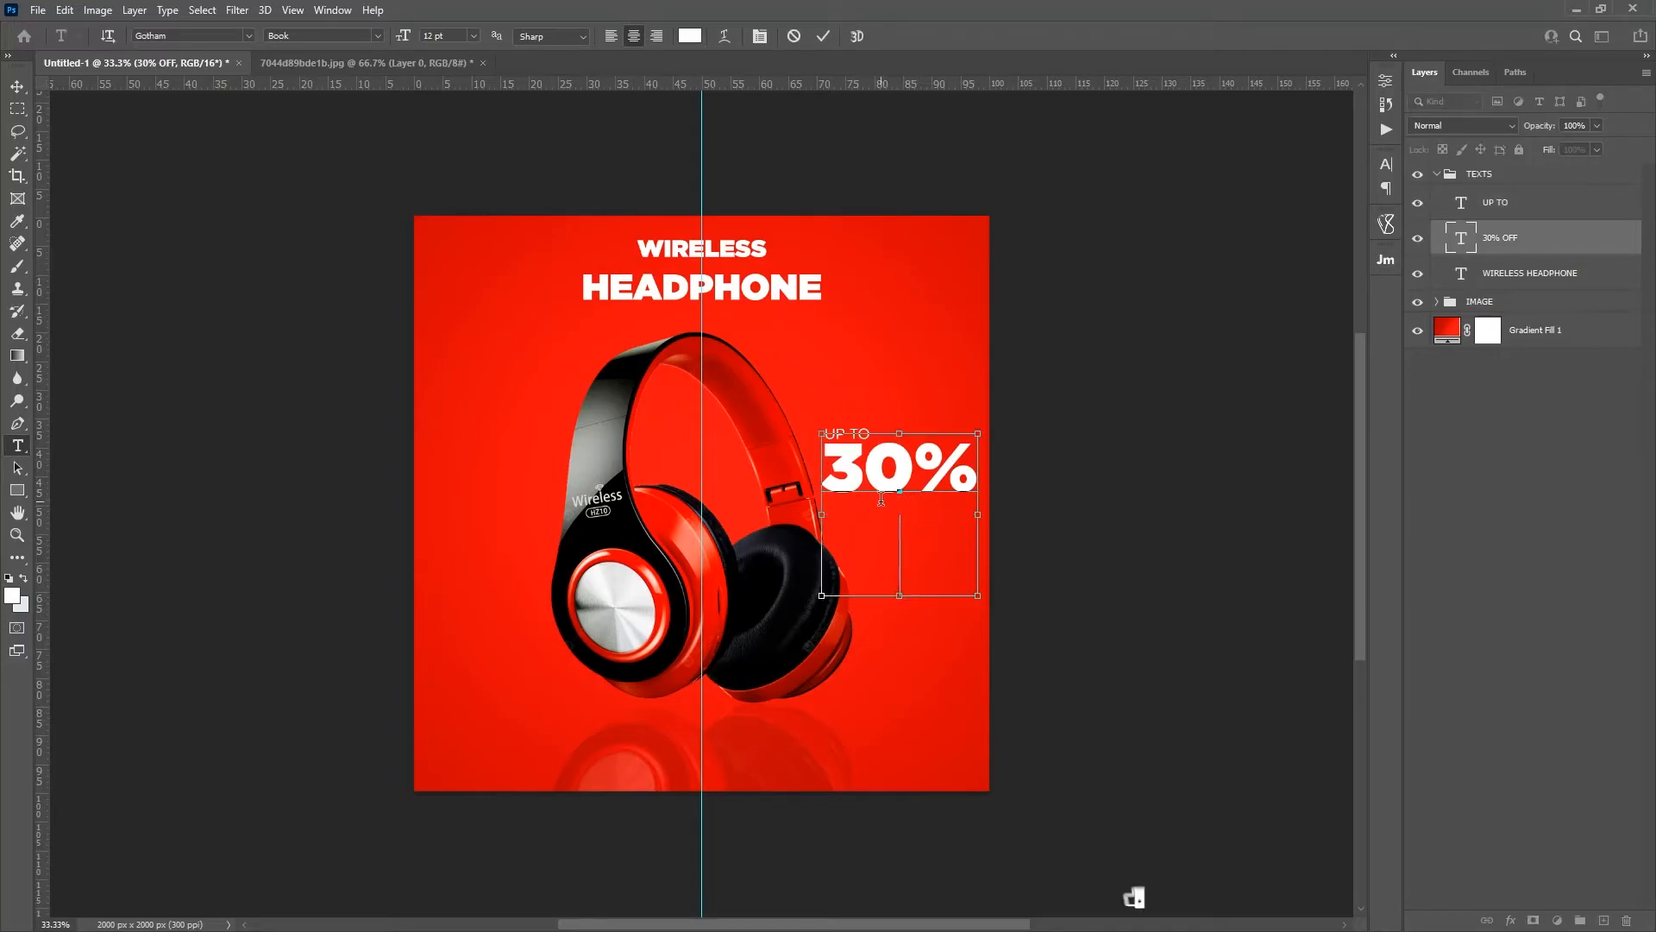
pyautogui.hotkey('ctrl', 'x')
pyautogui.hotkey('ctrl', 'Return')
pyautogui.click(895, 537)
pyautogui.hotkey('ctrl', 'v')
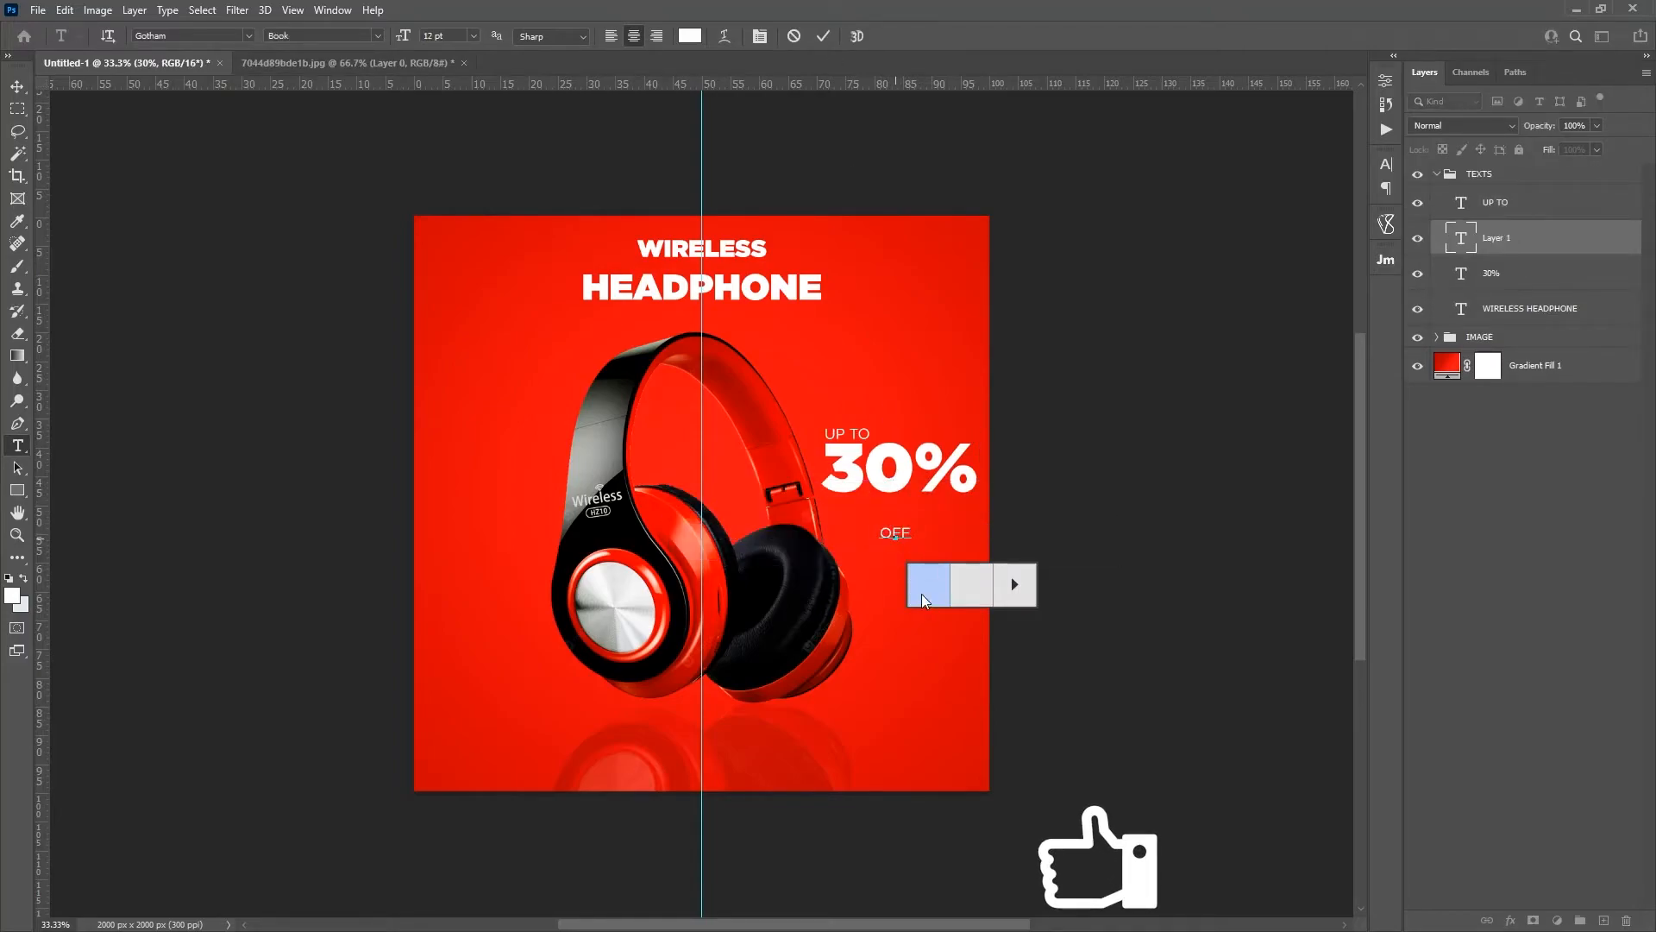
pyautogui.moveTo(922, 550); pyautogui.dragTo(962, 526)
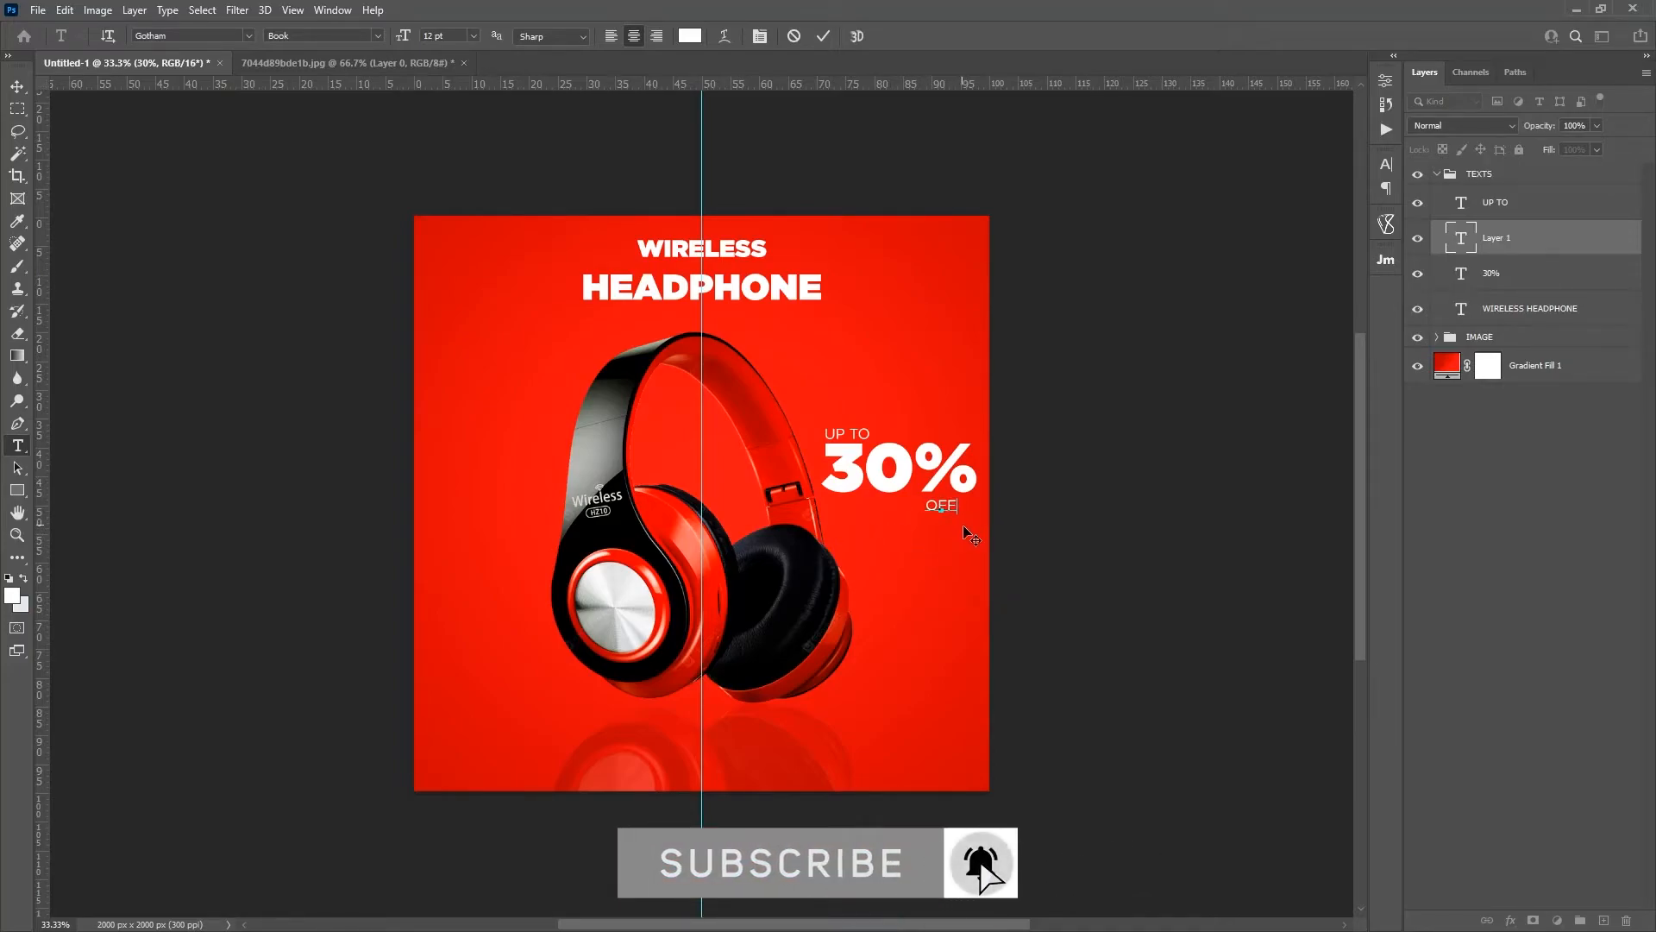
pyautogui.click(824, 38)
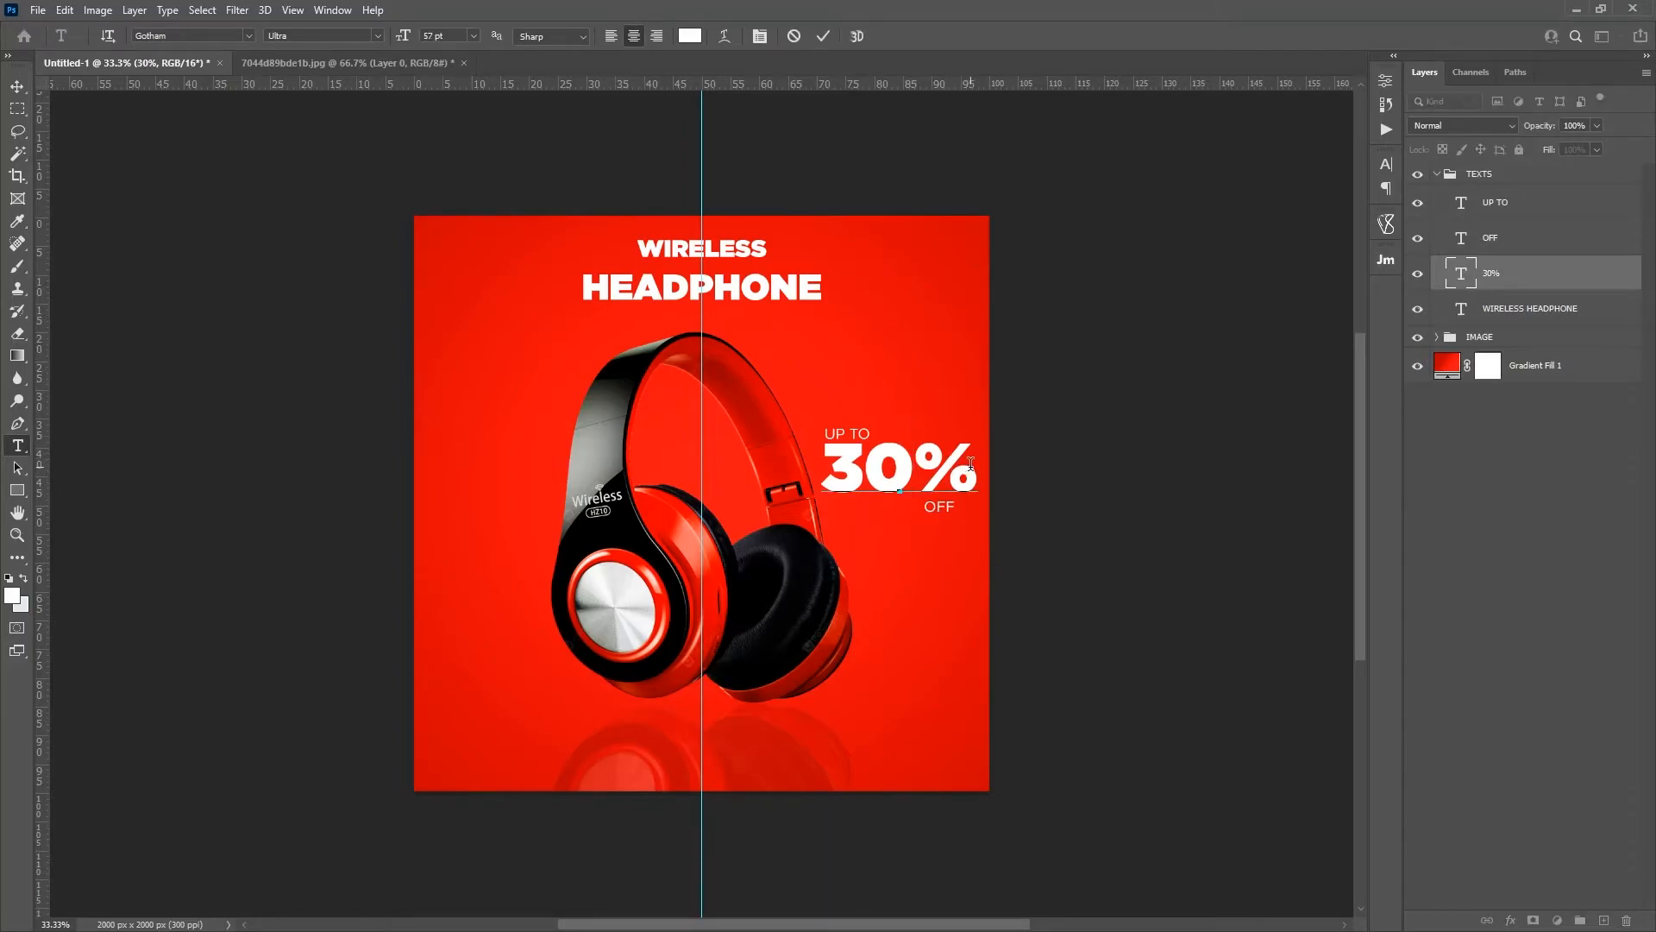
# Step: Reduce the font size of the 30% text to 30 pt
pyautogui.moveTo(973, 466); pyautogui.dragTo(826, 457)
pyautogui.click(473, 36)
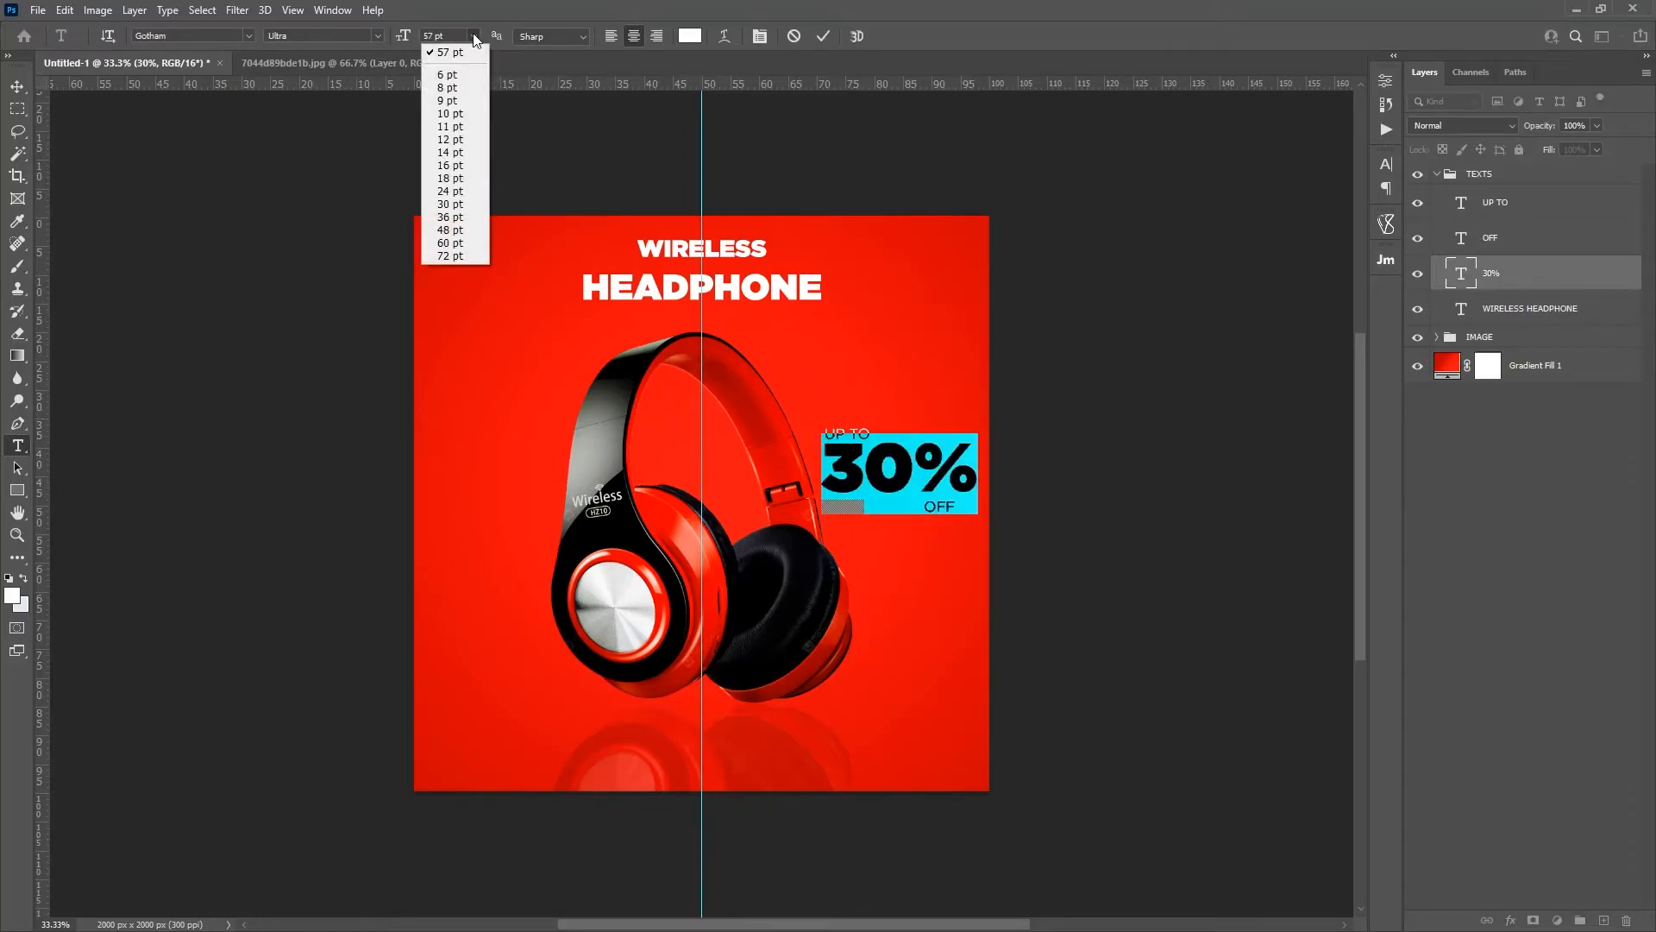
pyautogui.click(458, 189)
pyautogui.click(474, 36)
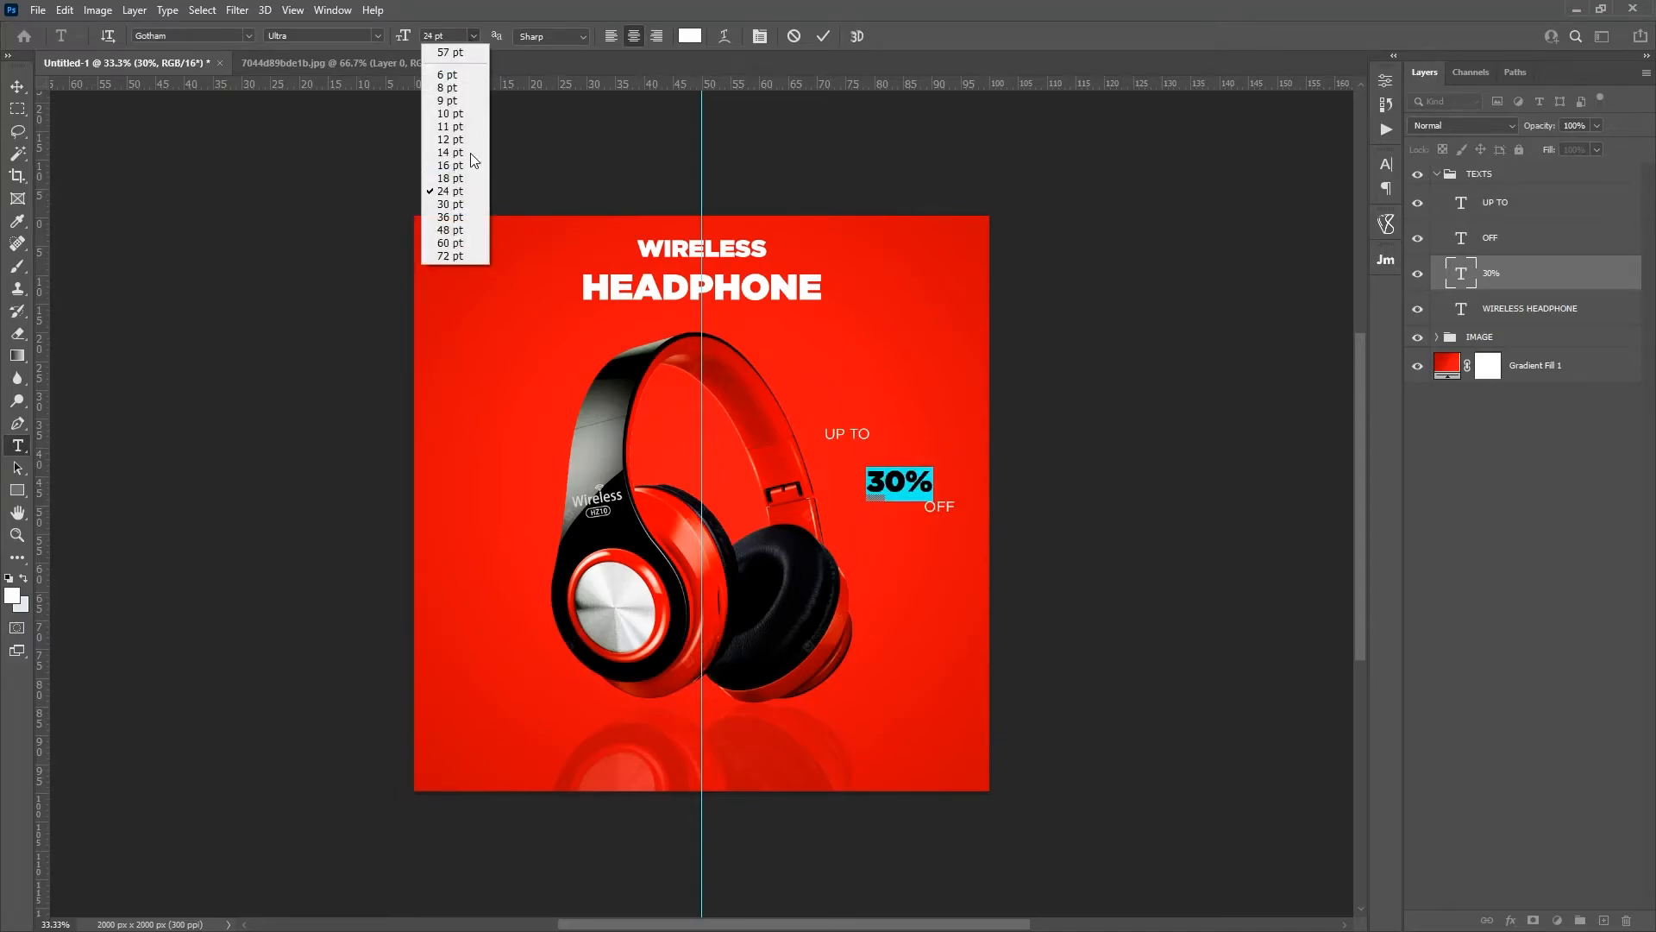
pyautogui.click(459, 205)
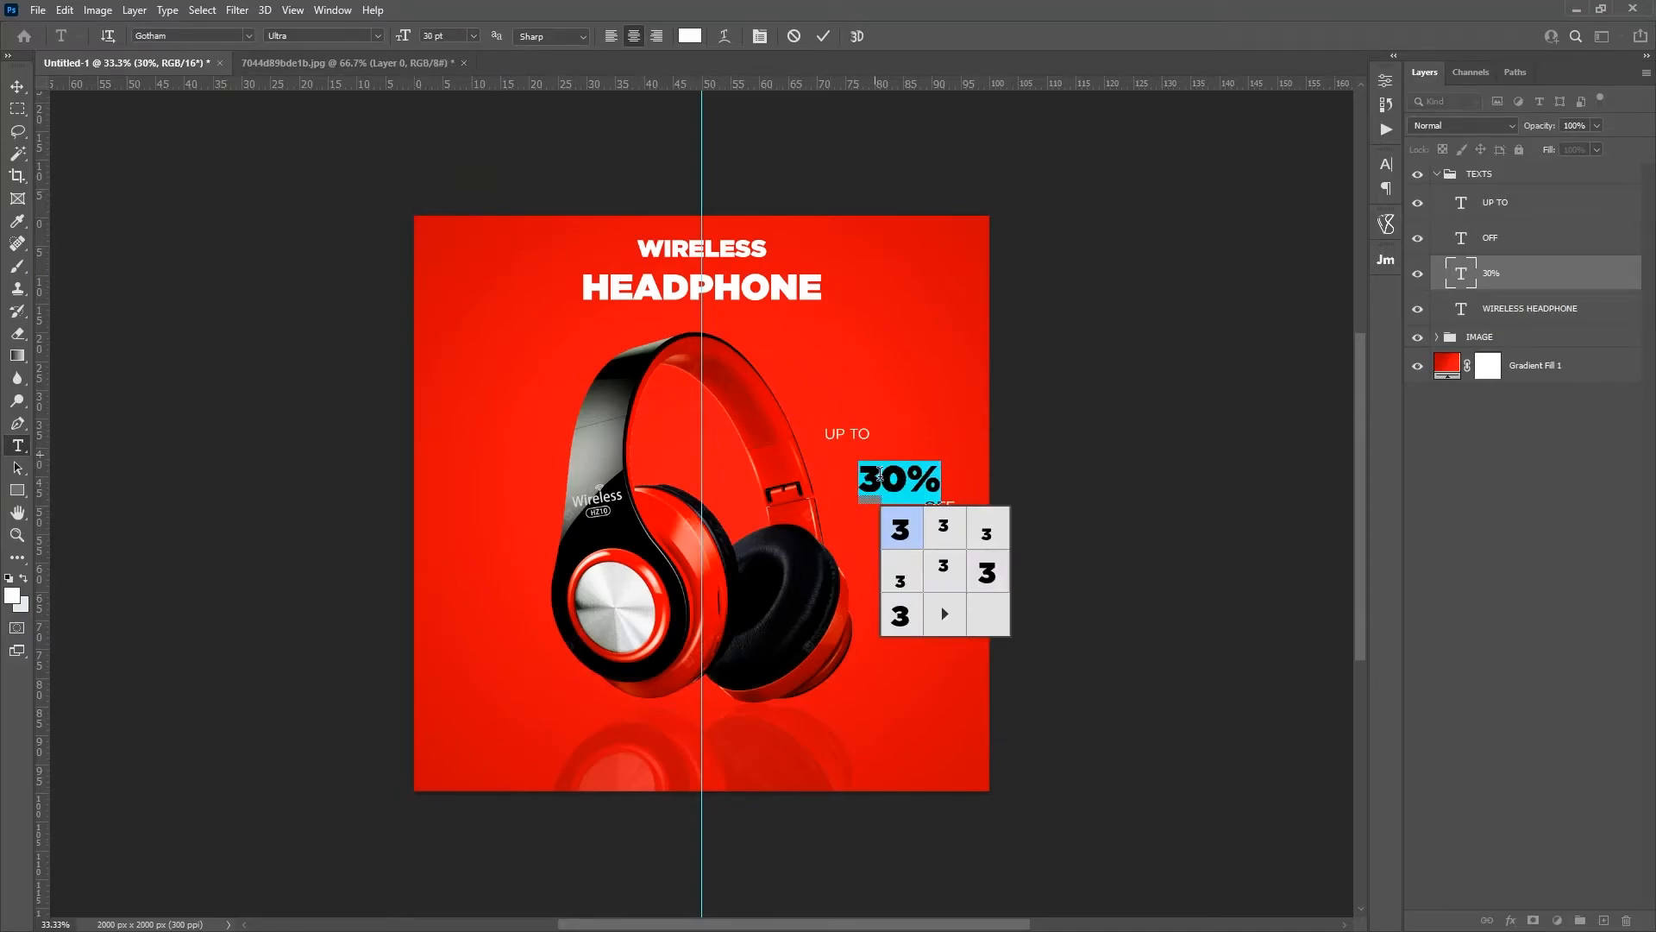
pyautogui.click(824, 36)
# Step: Arrange the discount text compactly, with UP TO above the left end of 30% and OFF below its right end
pyautogui.press('v')
pyautogui.moveTo(943, 545); pyautogui.dragTo(916, 533)
pyautogui.hotkey('ctrl', '+')
pyautogui.hotkey('ctrl', '+')
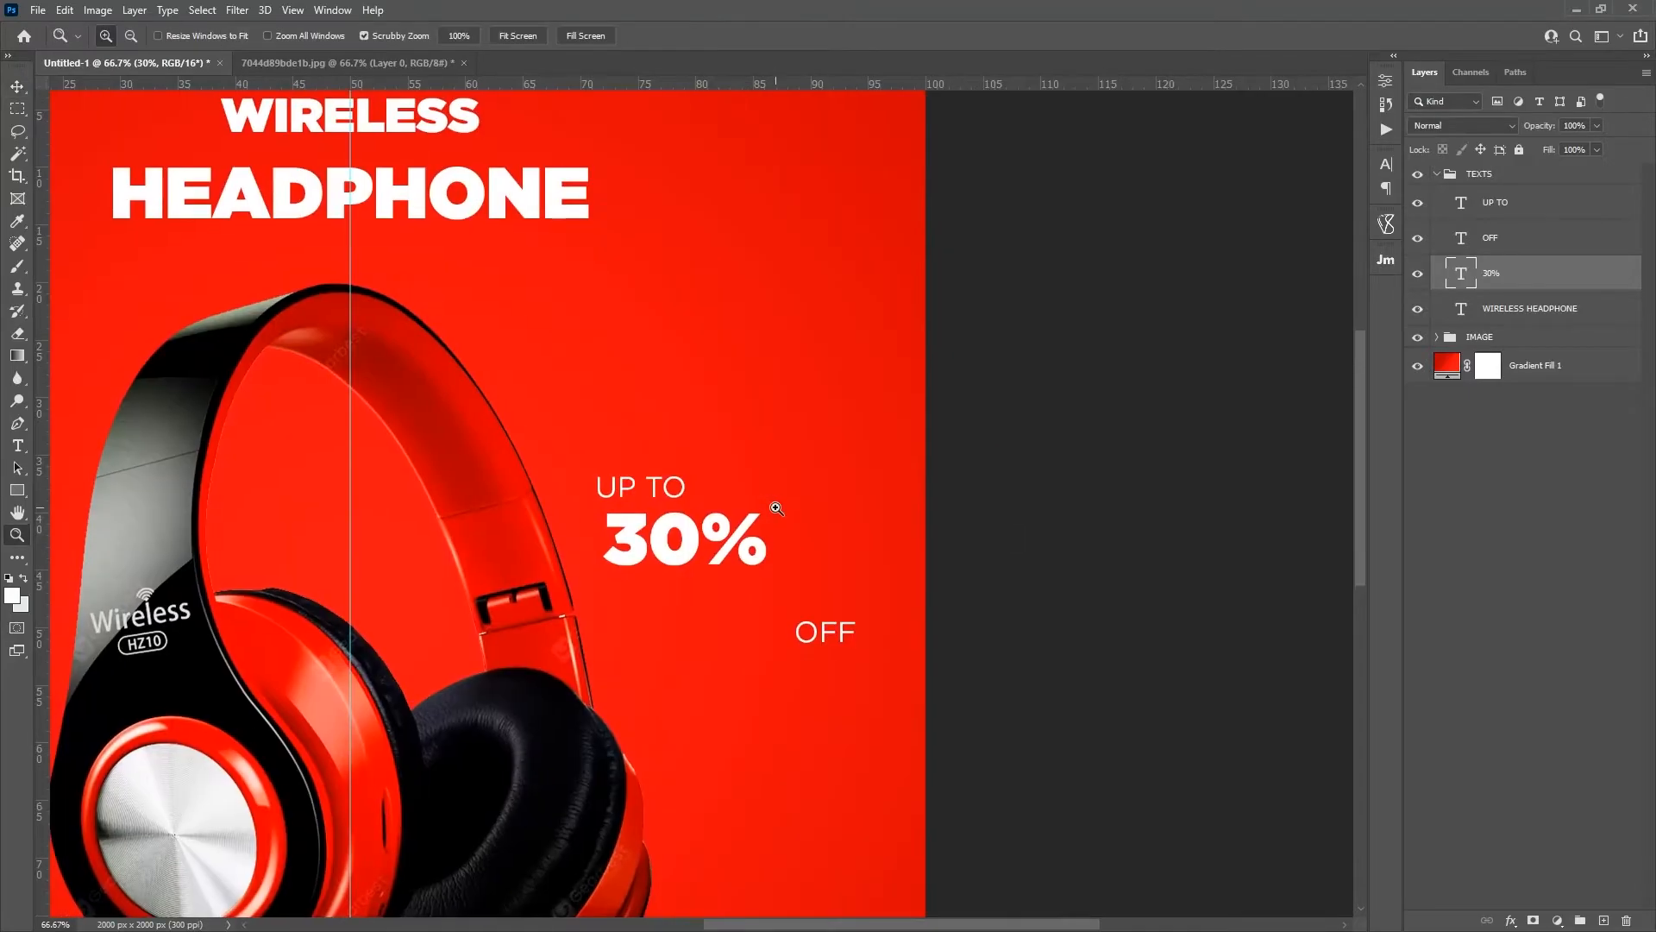
pyautogui.press('t')
pyautogui.click(819, 634)
pyautogui.moveTo(844, 664); pyautogui.dragTo(754, 617)
pyautogui.click(649, 488)
pyautogui.moveTo(717, 484); pyautogui.dragTo(727, 489)
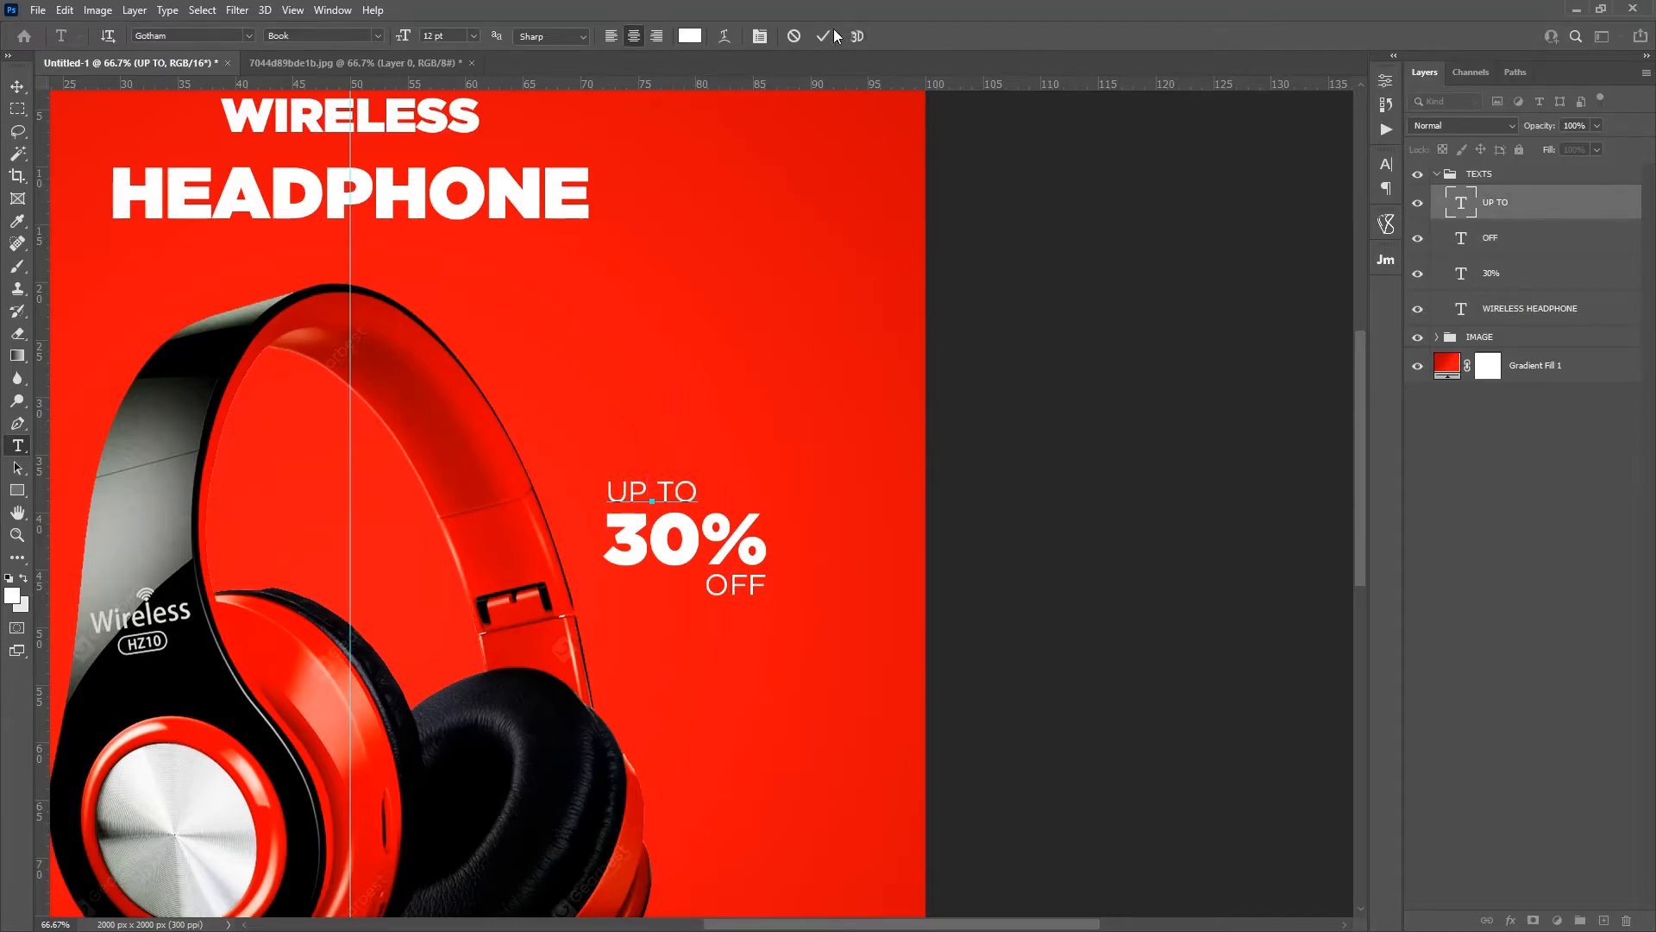
pyautogui.hotkey('ctrl', 'Return')
# Step: Group the UP TO, OFF and 30% text layers and name the group 30%
pyautogui.keyDown('shift'); pyautogui.click(1491, 272); pyautogui.keyUp('shift')
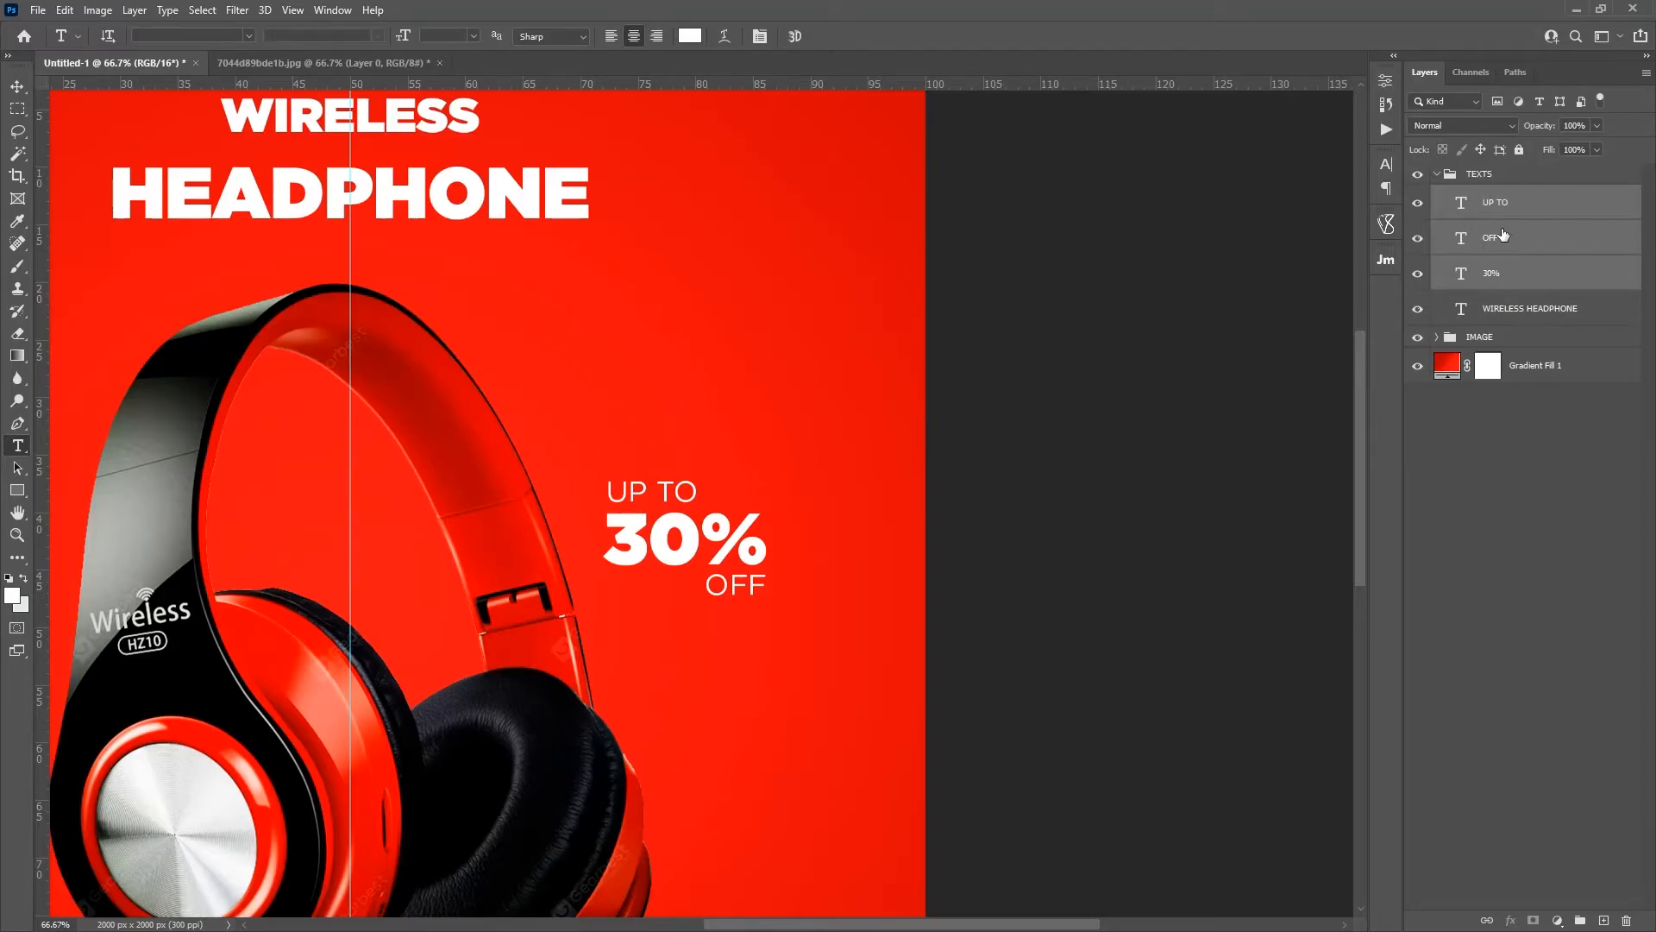
pyautogui.hotkey('ctrl', 'g')
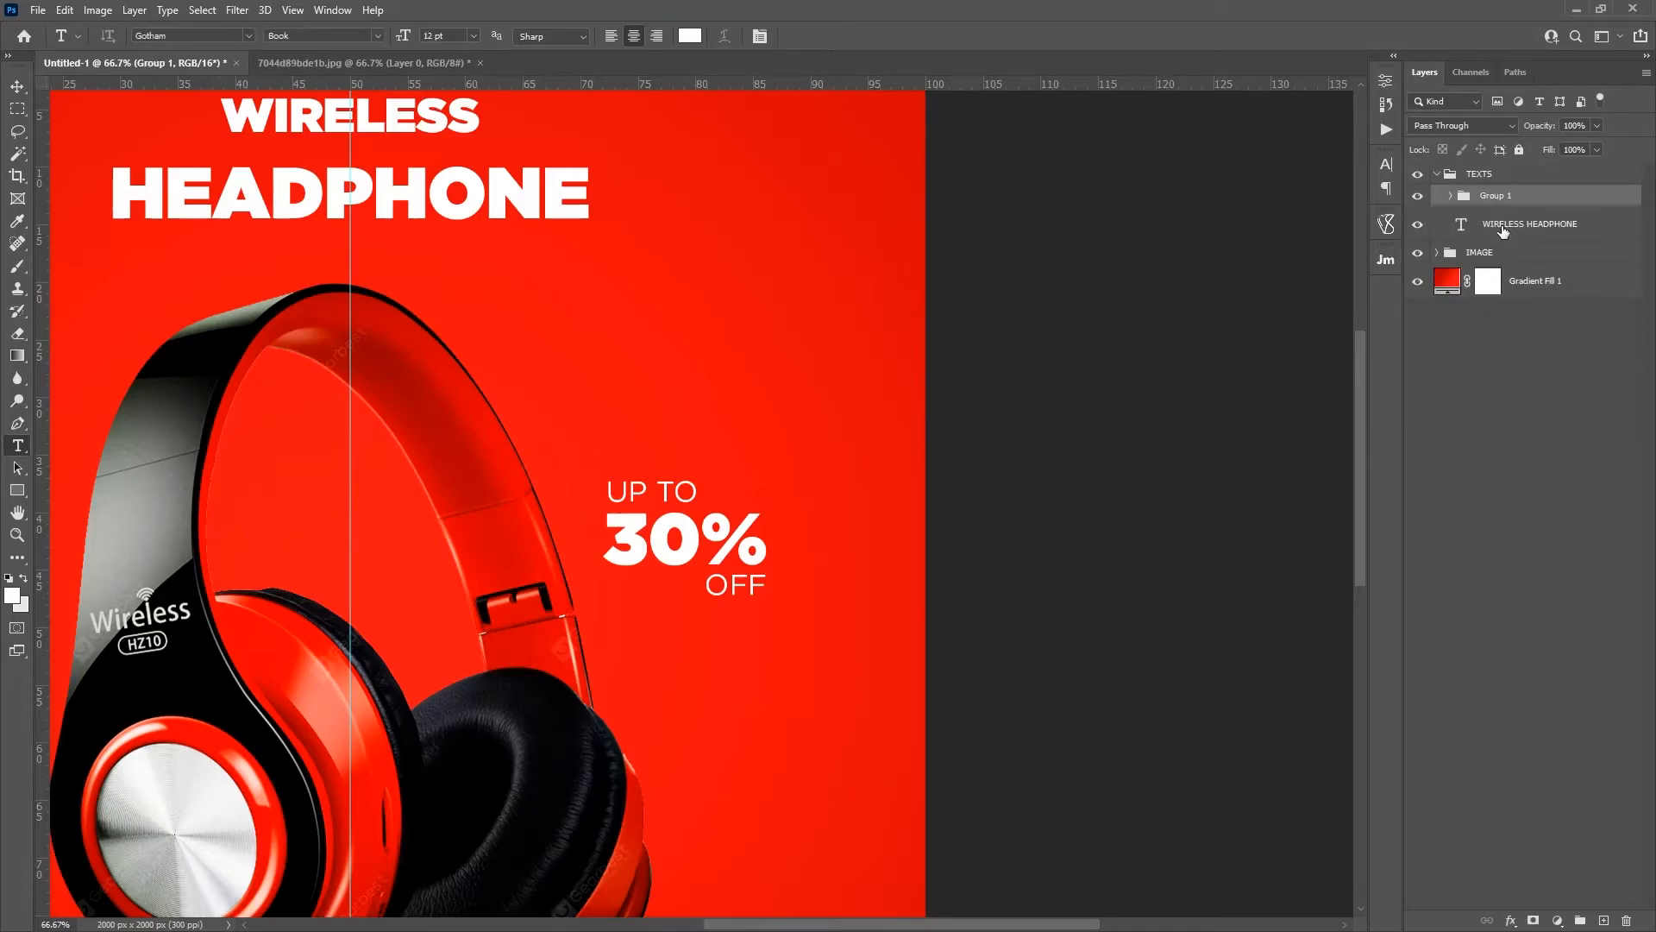
pyautogui.doubleClick(1501, 196)
pyautogui.write('30')
pyautogui.press('Return')
# Step: Move the 30% group to the right, between the headphones and the canvas edge
pyautogui.press('v')
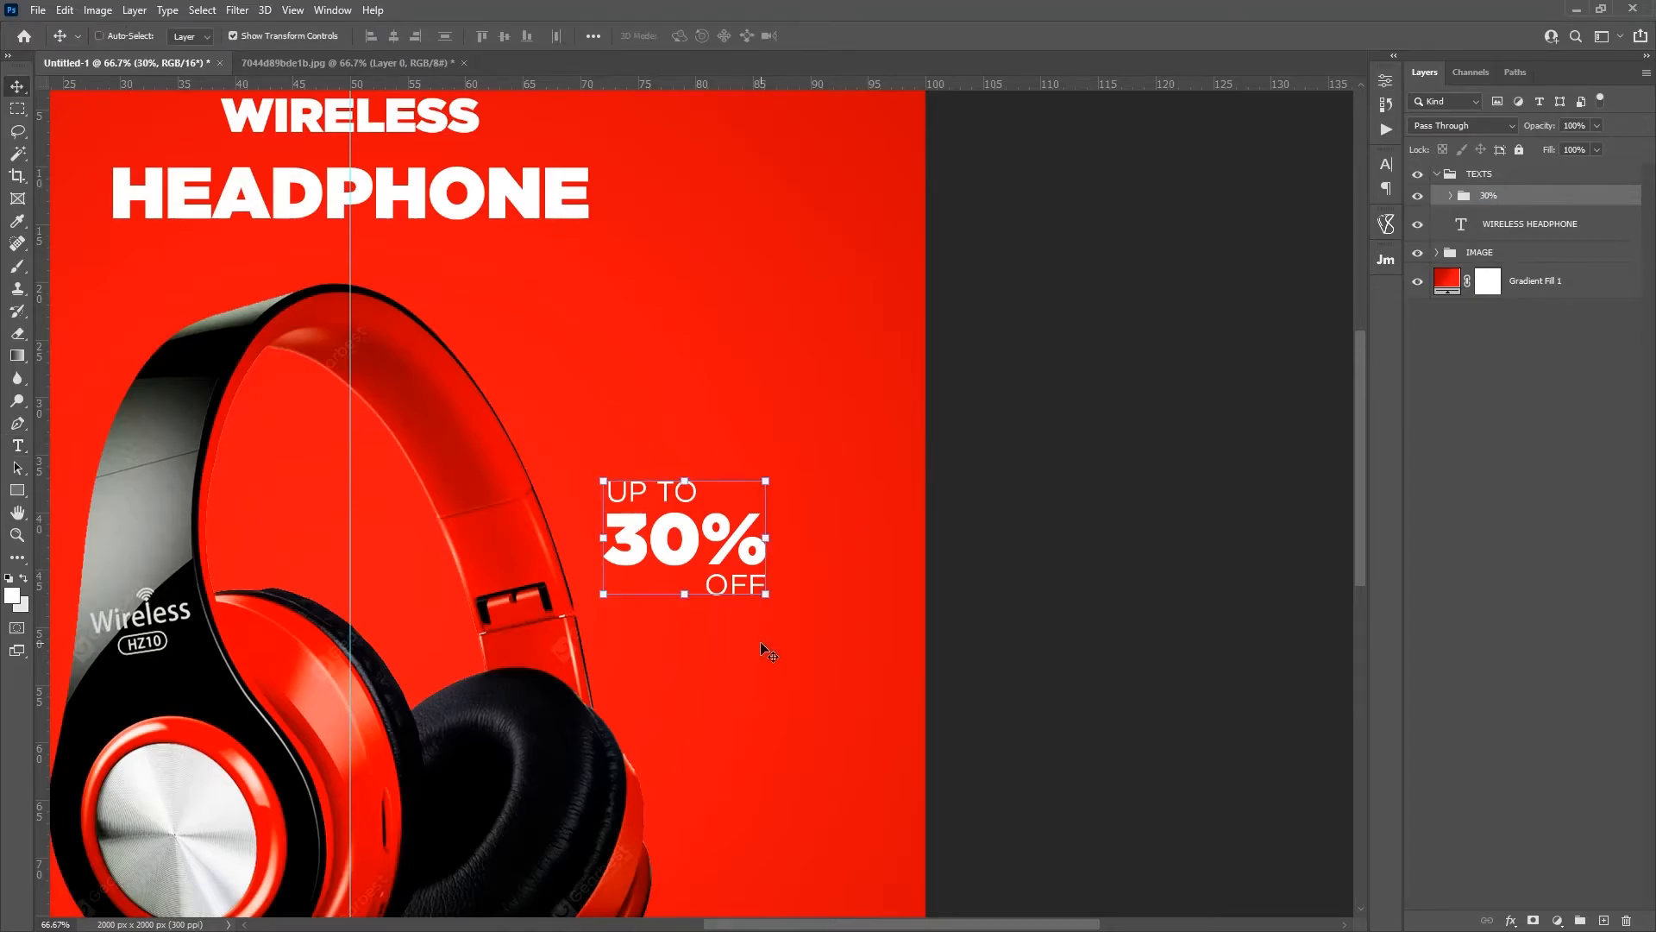
pyautogui.moveTo(776, 646); pyautogui.dragTo(845, 640)
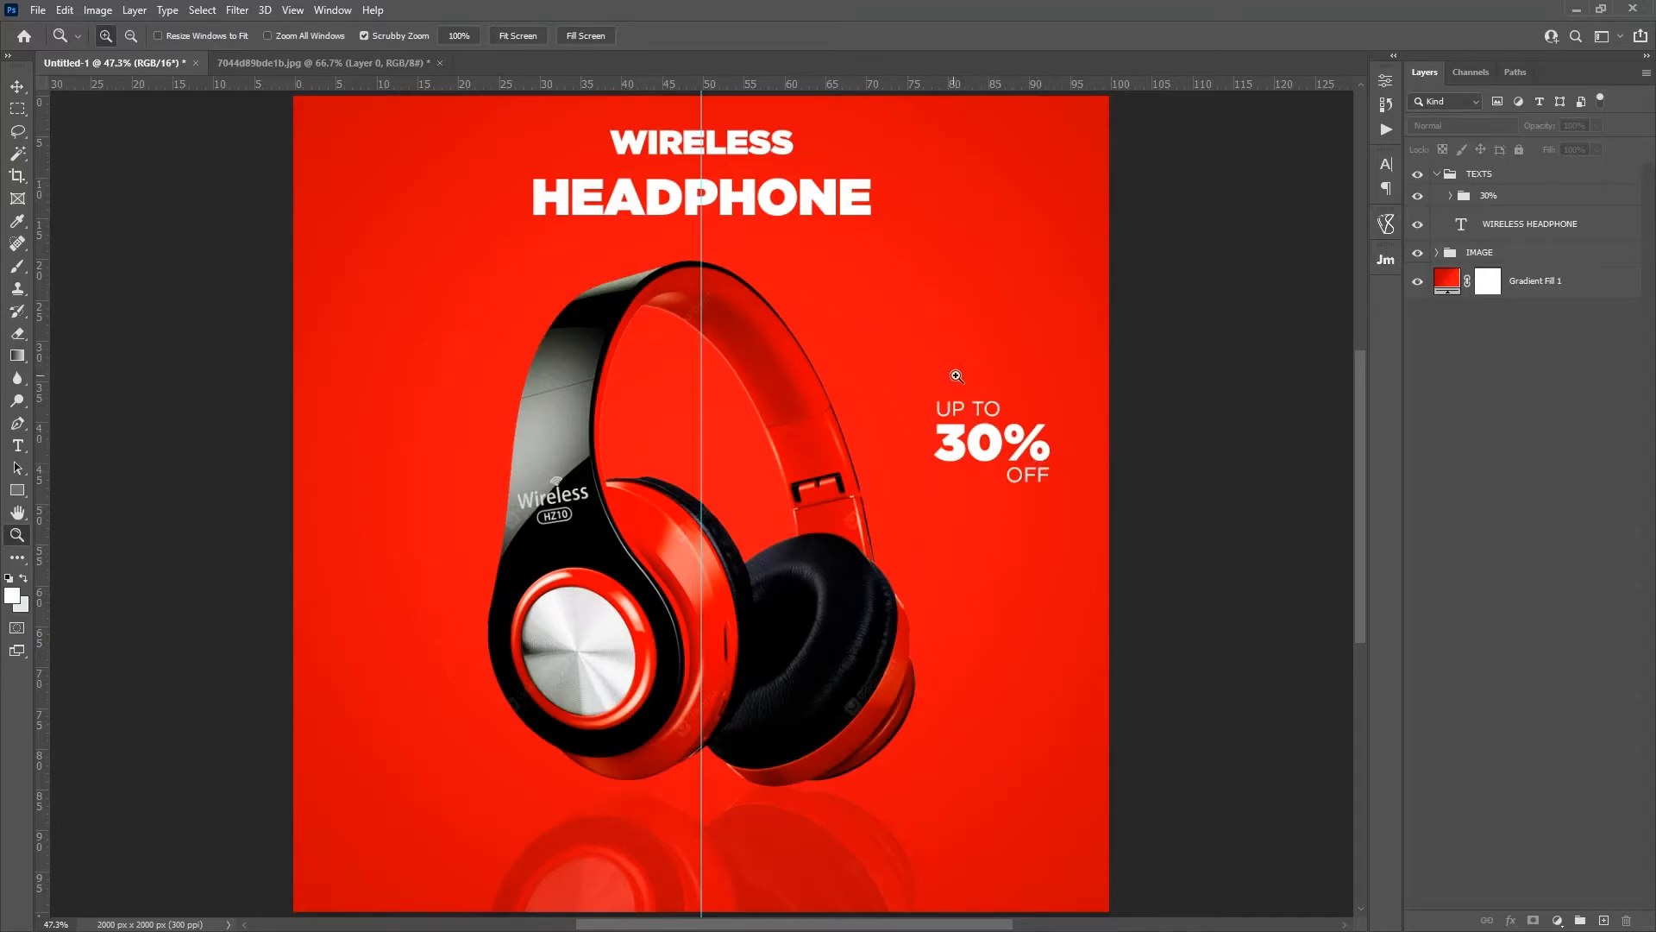
pyautogui.click(1039, 462)
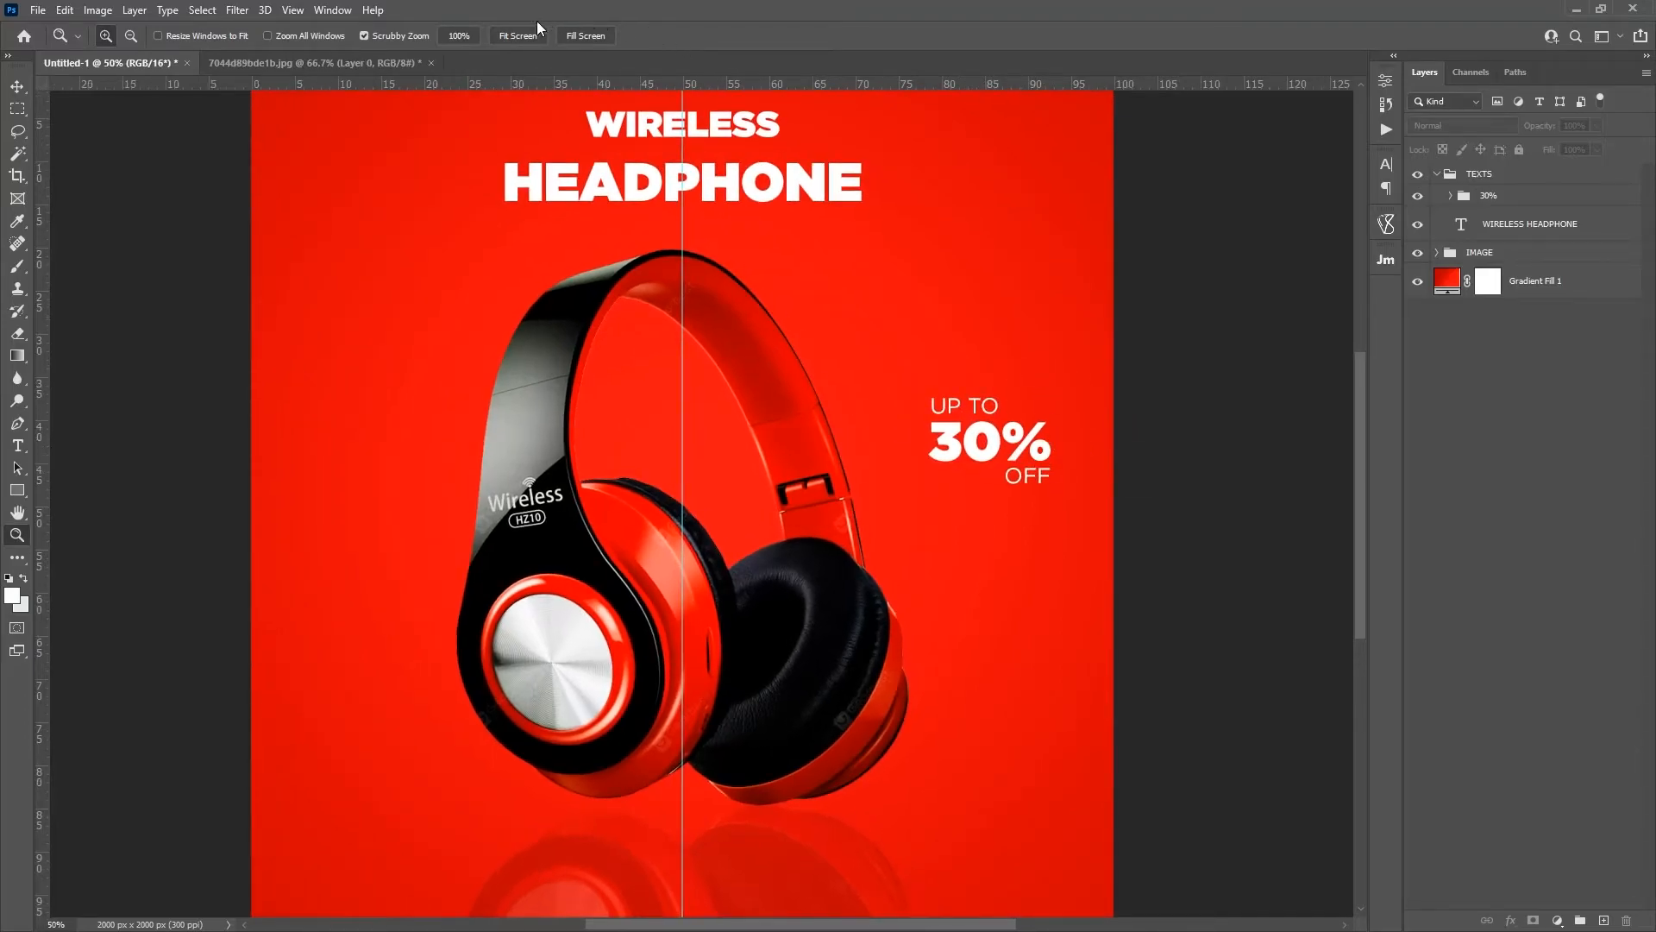
pyautogui.click(518, 35)
# Step: Set the Pen tool to Shape mode and select the UP TO layer inside the 30% group
pyautogui.press('p')
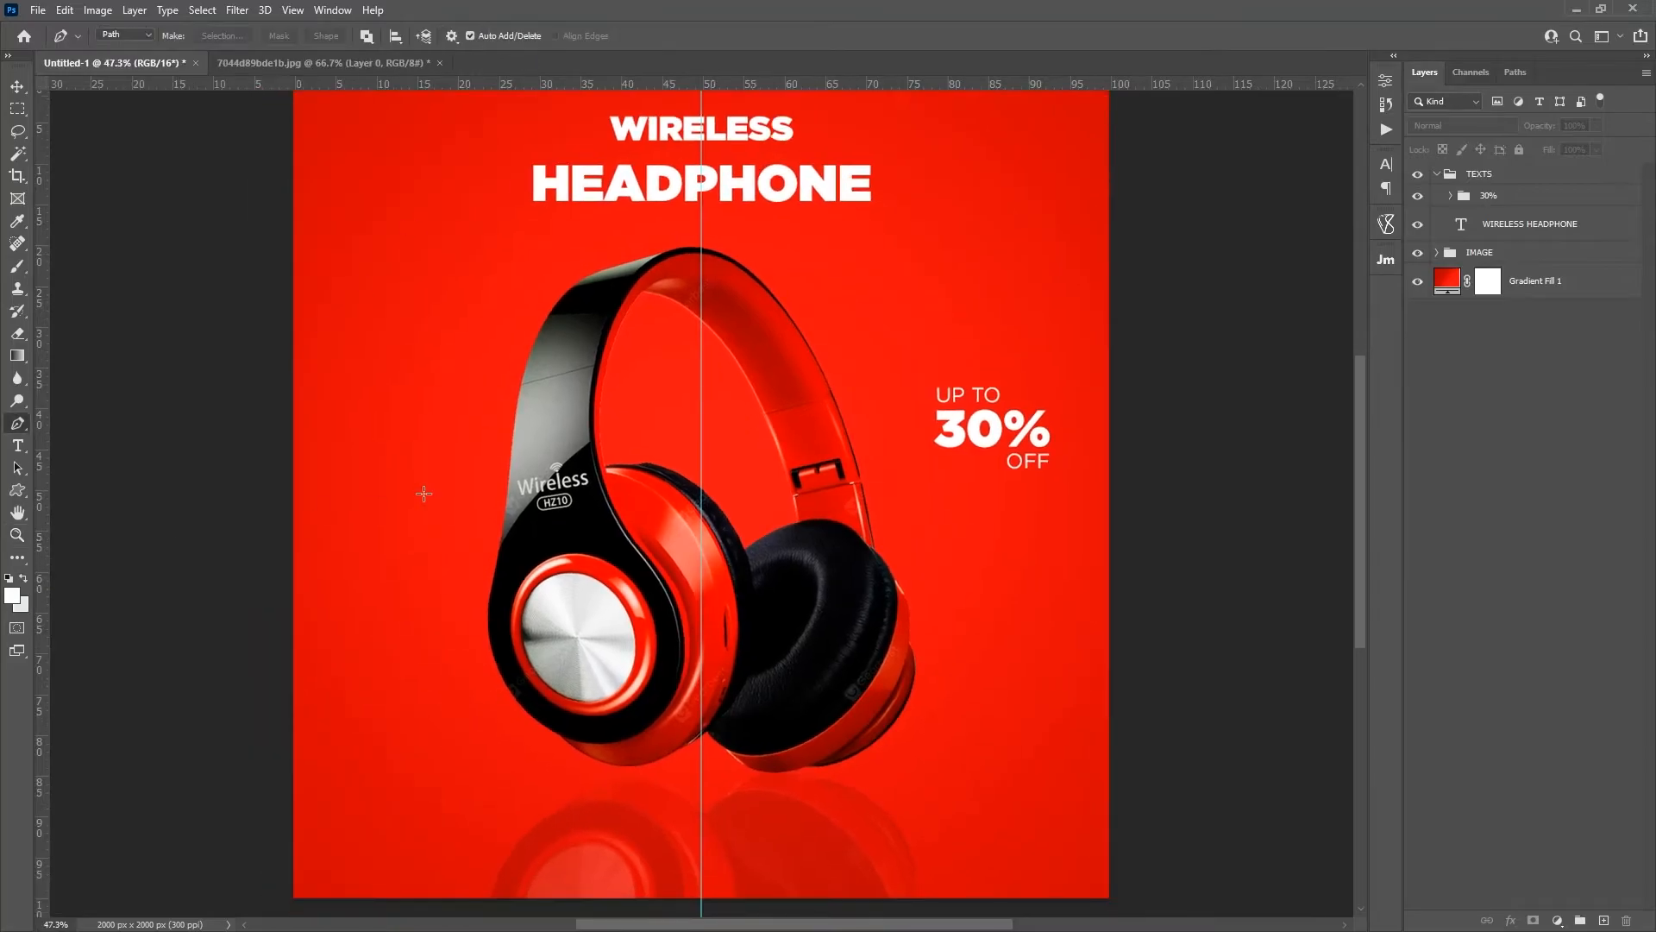
pyautogui.rightClick(16, 424)
pyautogui.click(110, 423)
pyautogui.click(1450, 196)
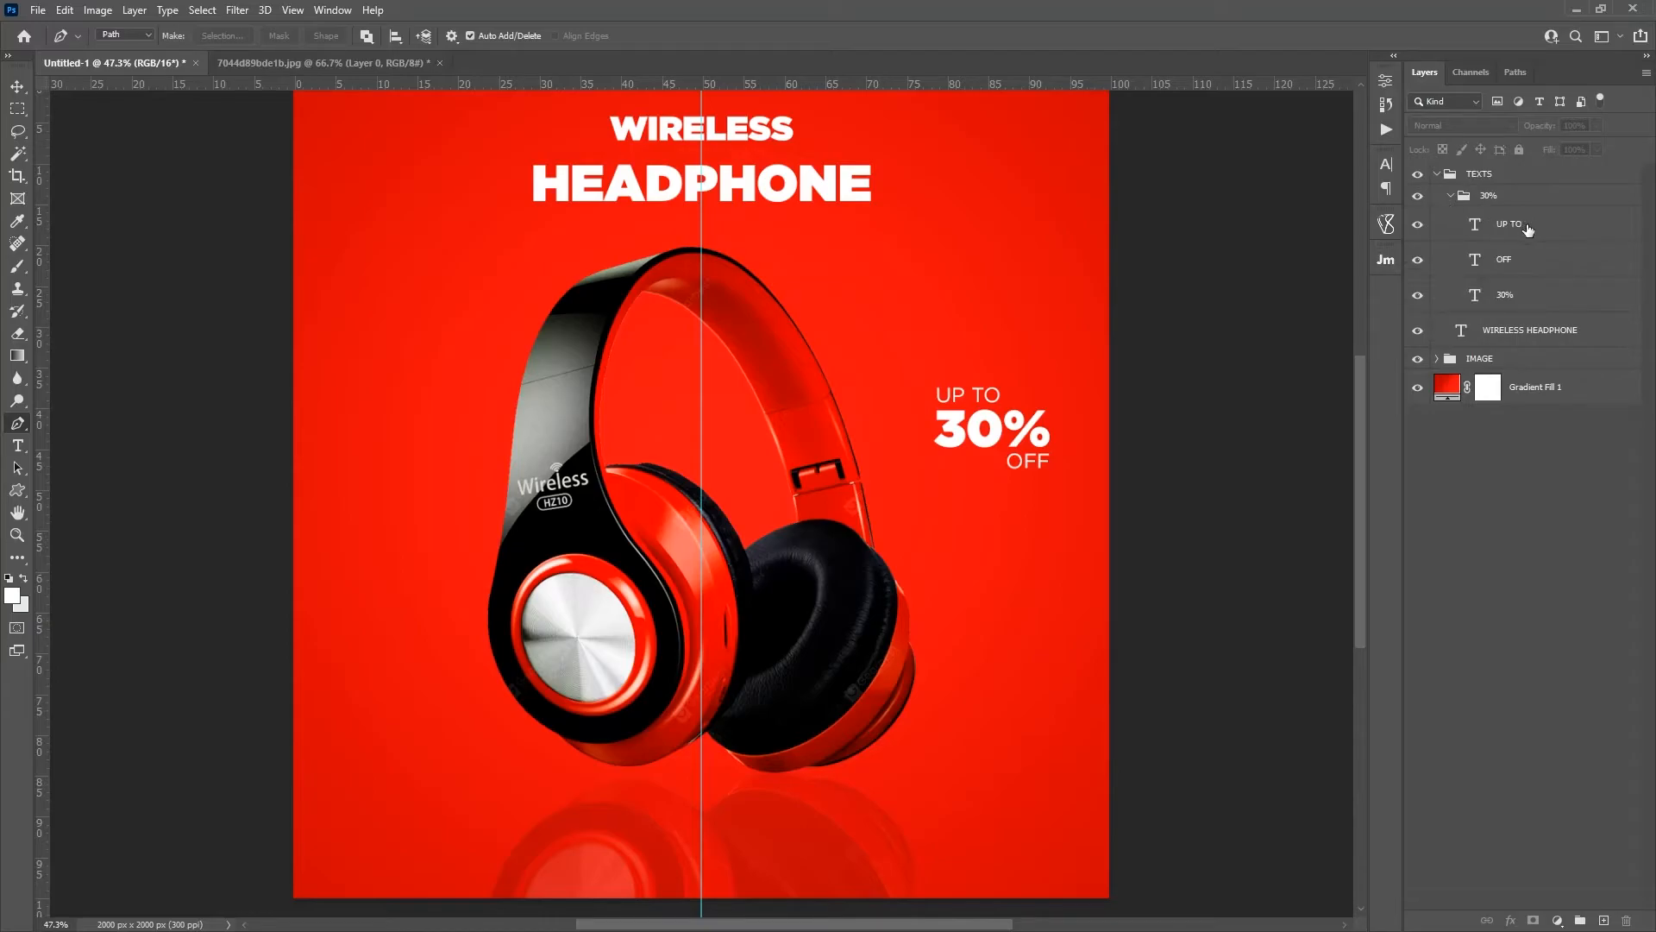
pyautogui.click(1506, 211)
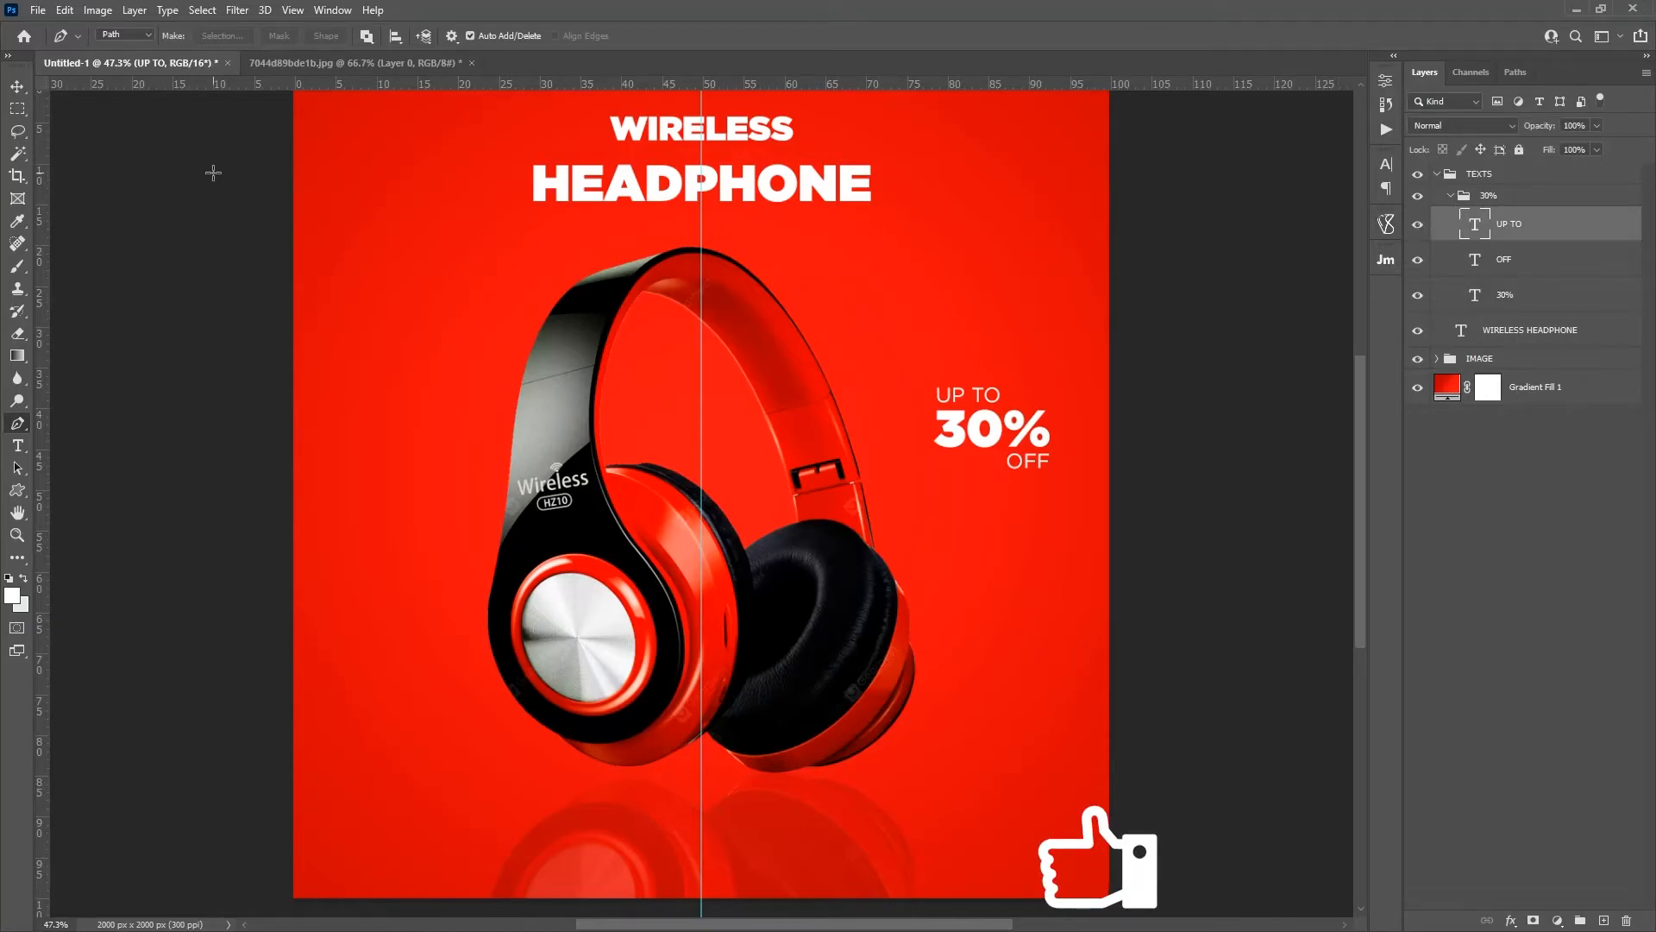
pyautogui.click(115, 38)
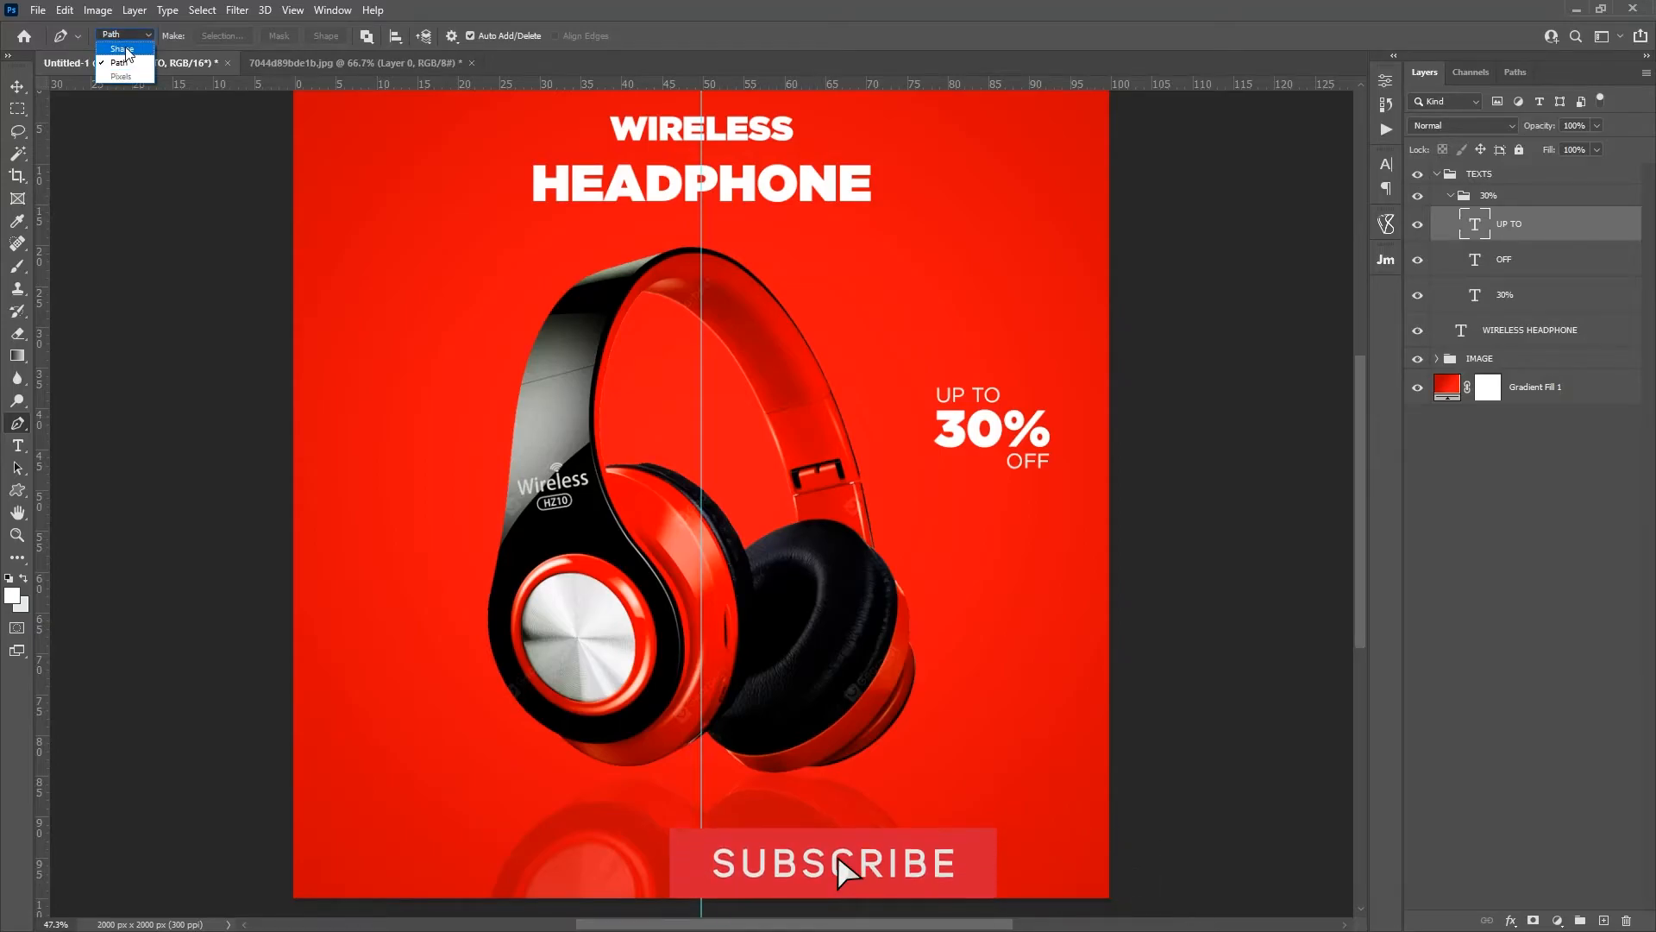
pyautogui.click(122, 49)
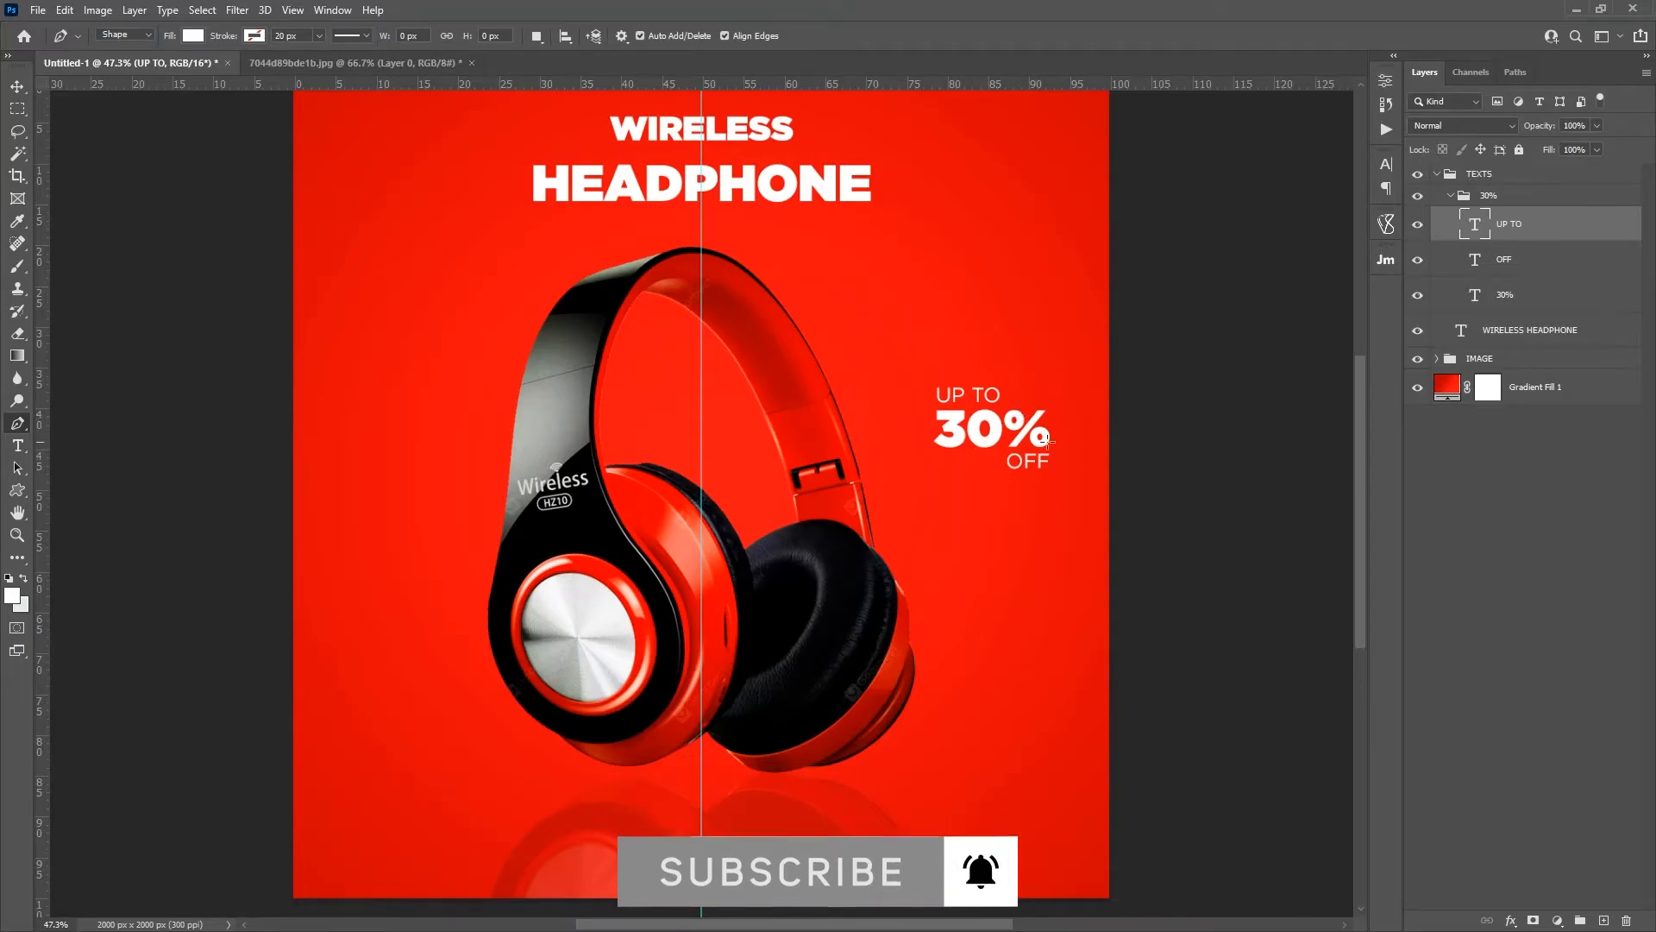
# Step: Draw a closed wavy white shape about 409 × 286 px around the discount text and place its layer below the 30% text
pyautogui.click(915, 409)
pyautogui.click(928, 381)
pyautogui.click(968, 367)
pyautogui.click(1021, 367)
pyautogui.click(1053, 371)
pyautogui.click(1070, 411)
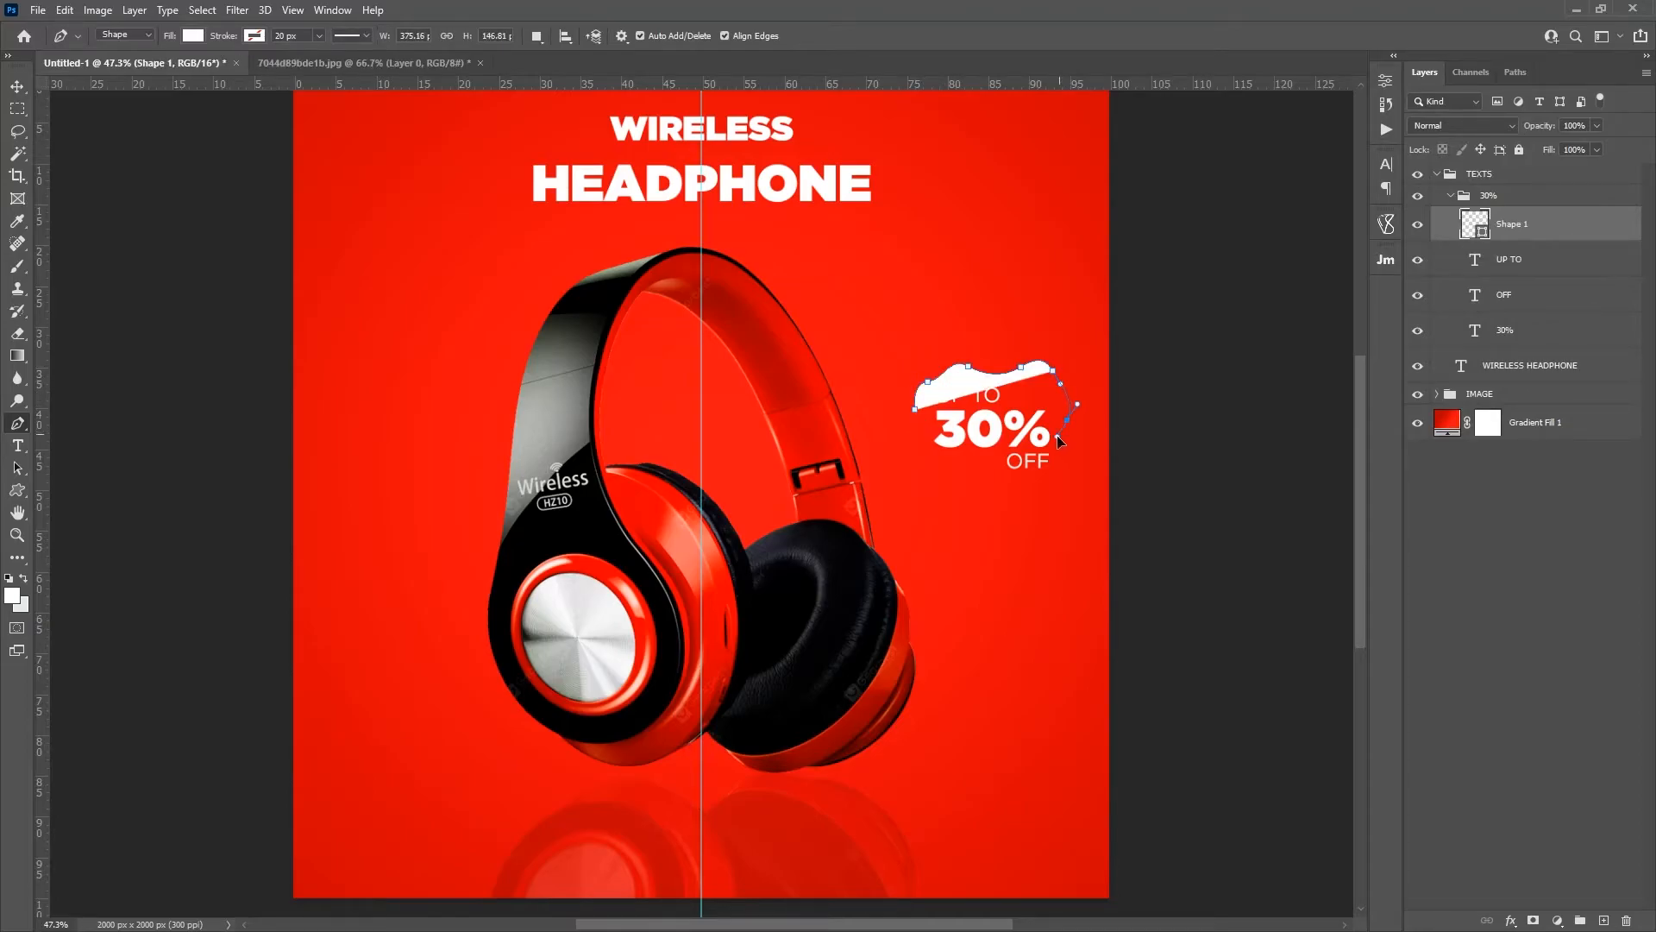
pyautogui.moveTo(1059, 460); pyautogui.dragTo(908, 419)
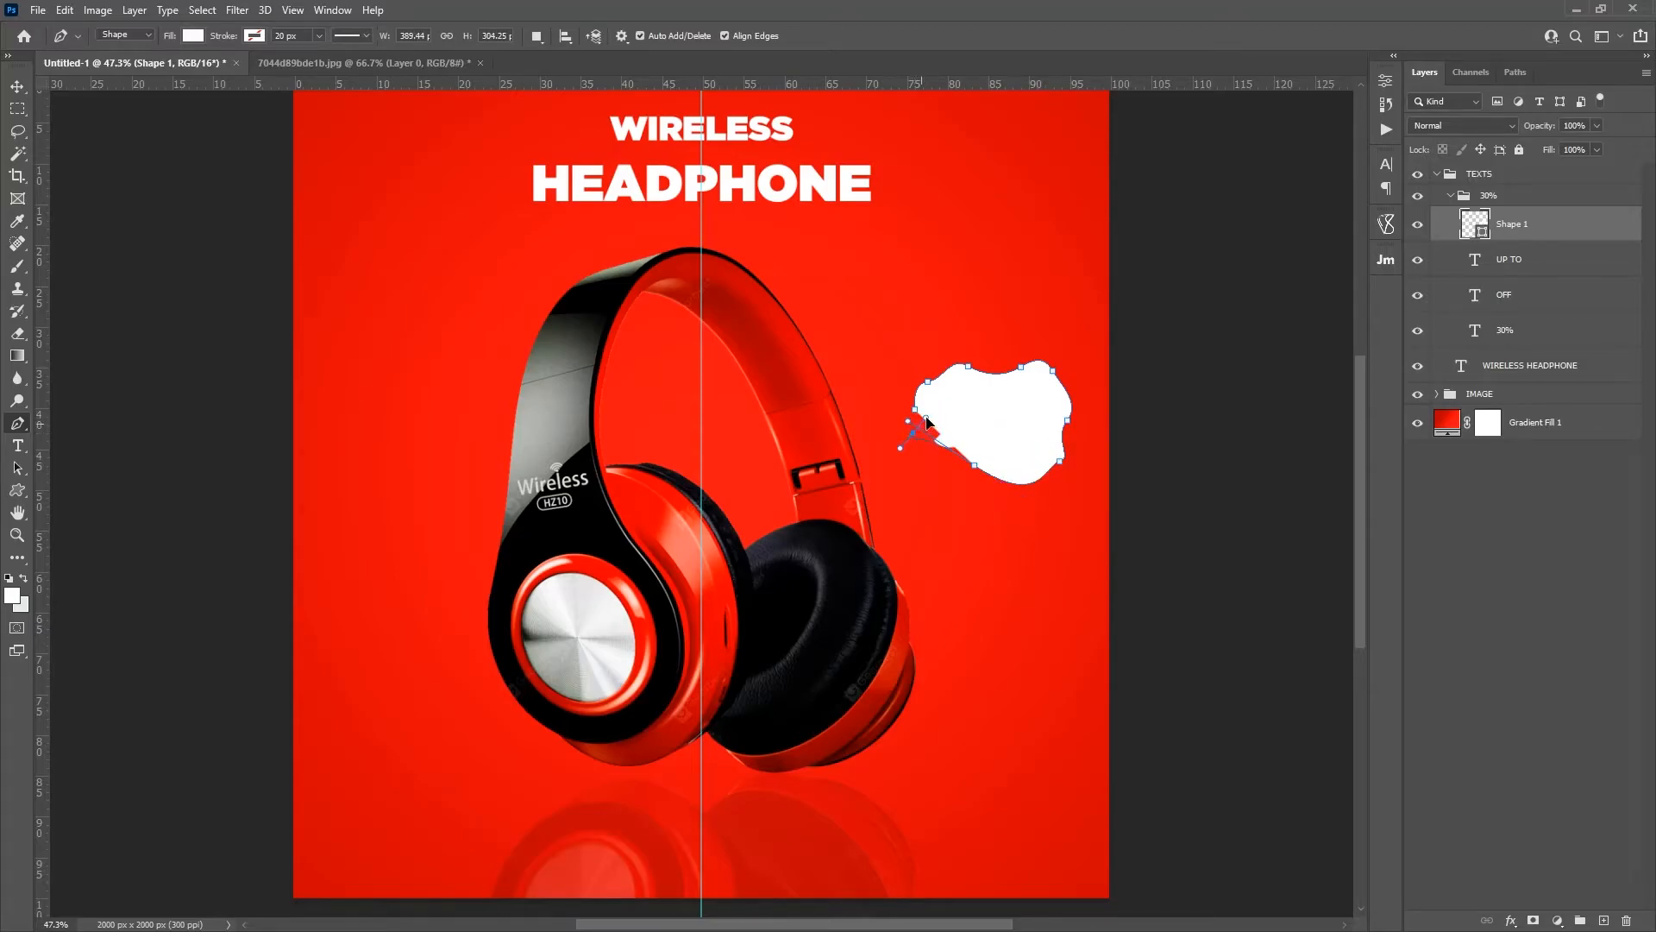
pyautogui.hotkey('ctrl', 'z')
pyautogui.moveTo(981, 464); pyautogui.dragTo(911, 466)
pyautogui.click(915, 408)
pyautogui.press('Return')
pyautogui.moveTo(1533, 234); pyautogui.dragTo(1534, 326)
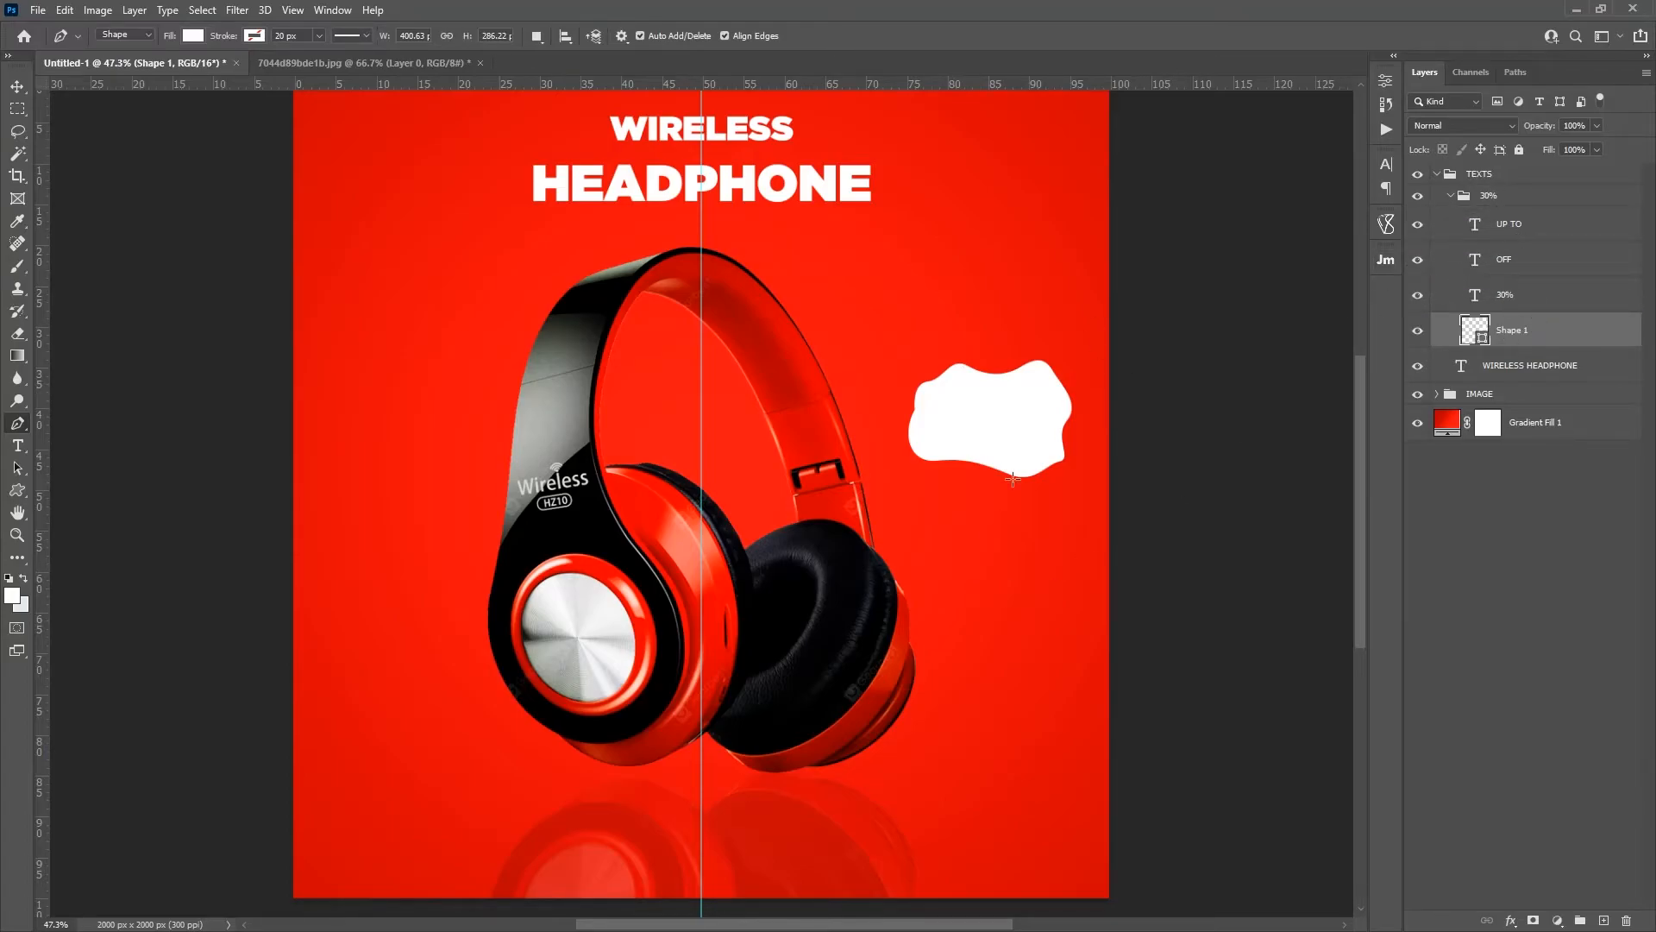
# Step: Set the wavy shape layer's fill to 0%
pyautogui.press('z')
pyautogui.moveTo(1022, 403); pyautogui.dragTo(852, 409)
pyautogui.press('space')
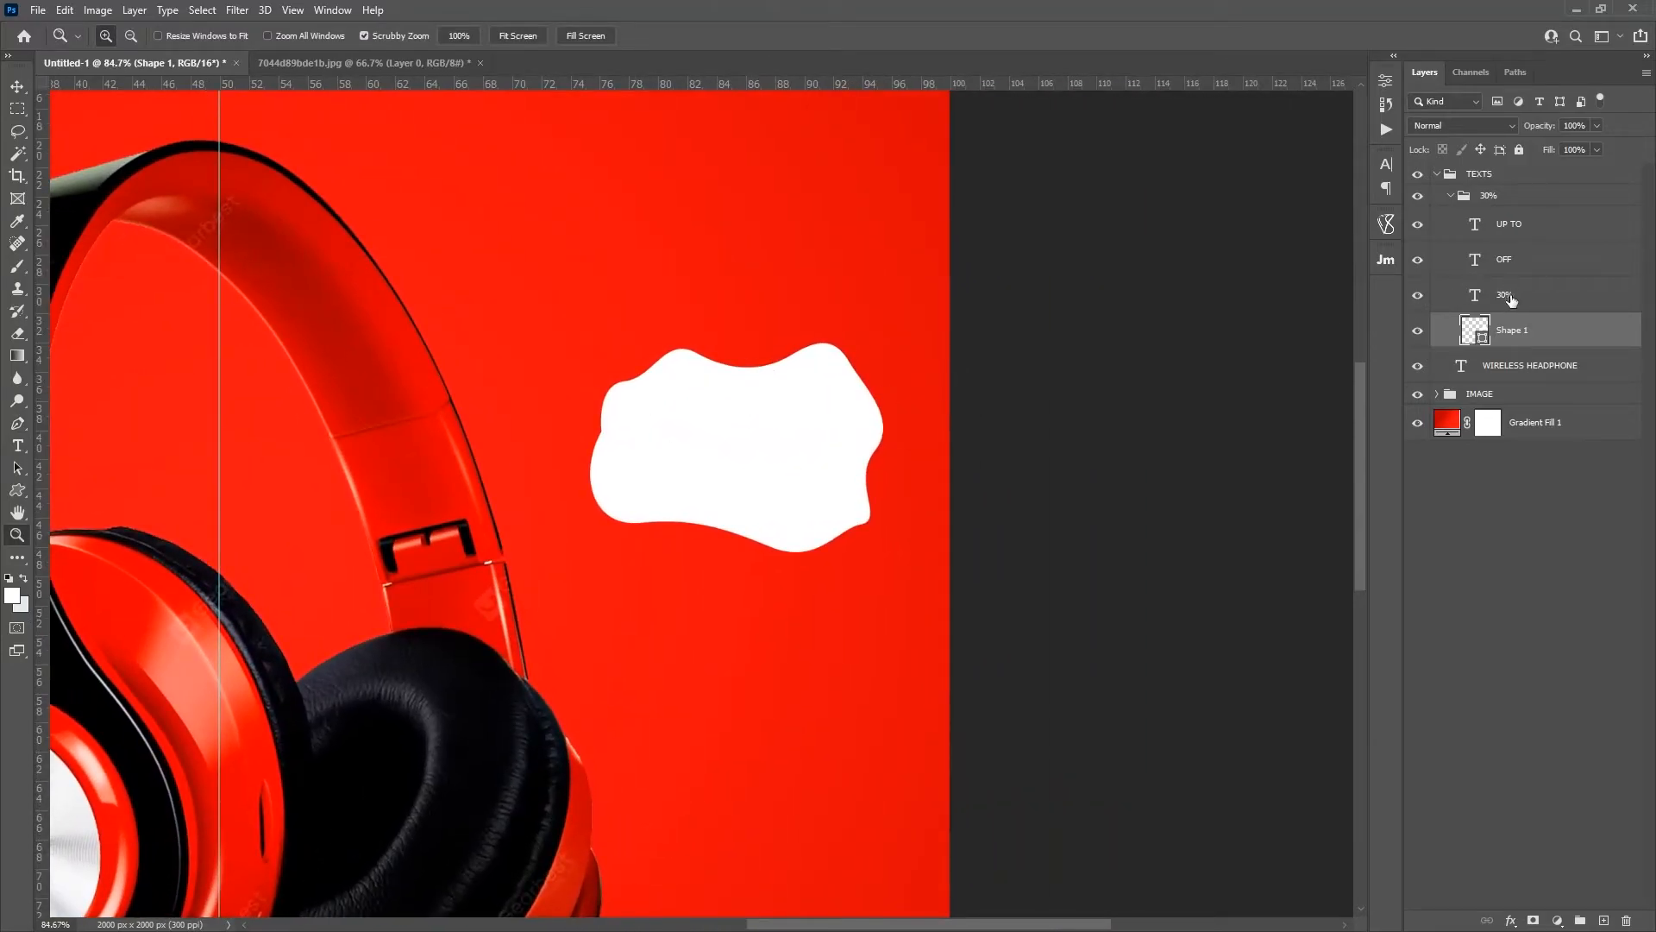
pyautogui.click(1417, 333)
pyautogui.click(1417, 333)
pyautogui.moveTo(1547, 154); pyautogui.dragTo(1268, 163)
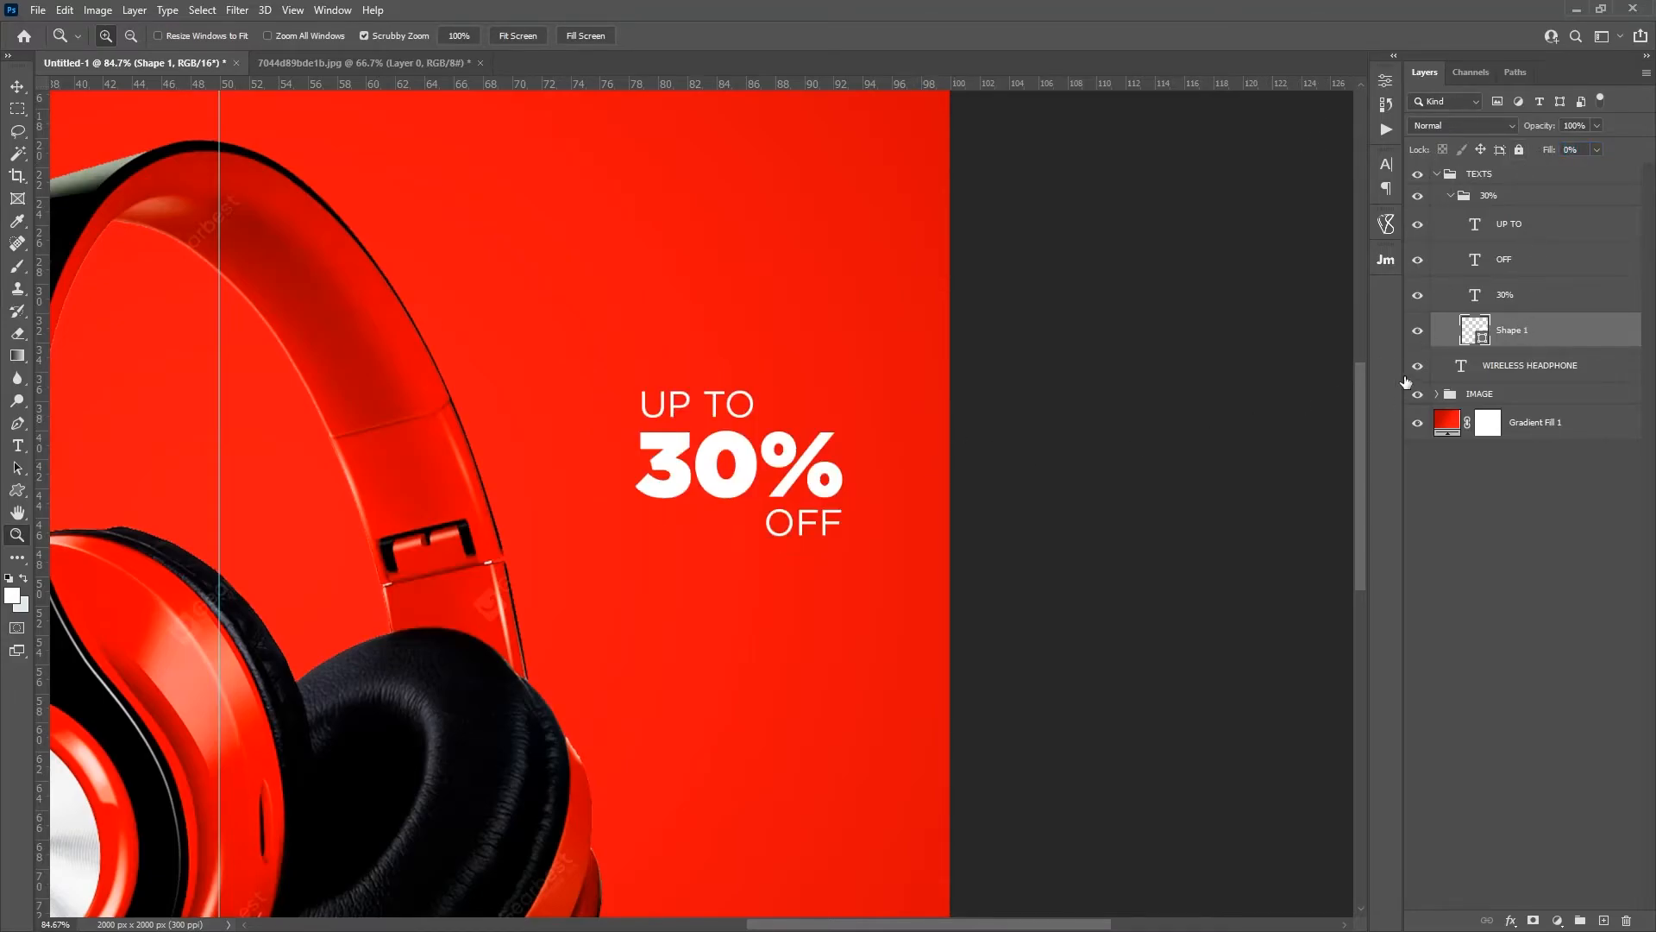
pyautogui.hotkey('ctrl', 'z')
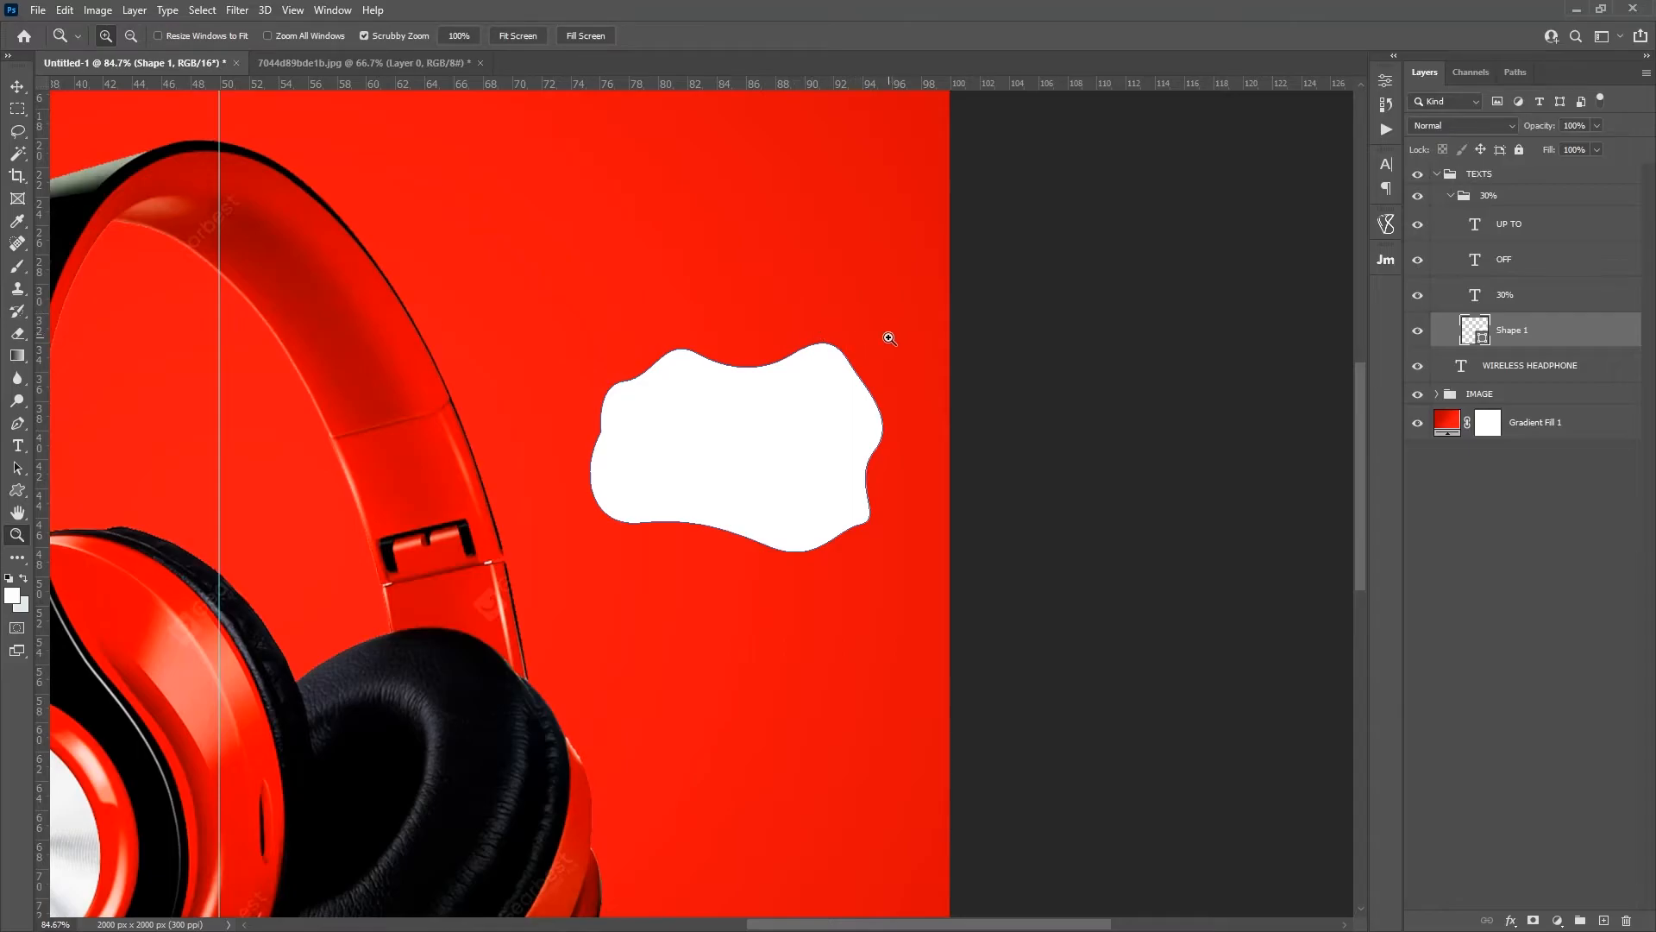
pyautogui.moveTo(1548, 151); pyautogui.dragTo(1294, 155)
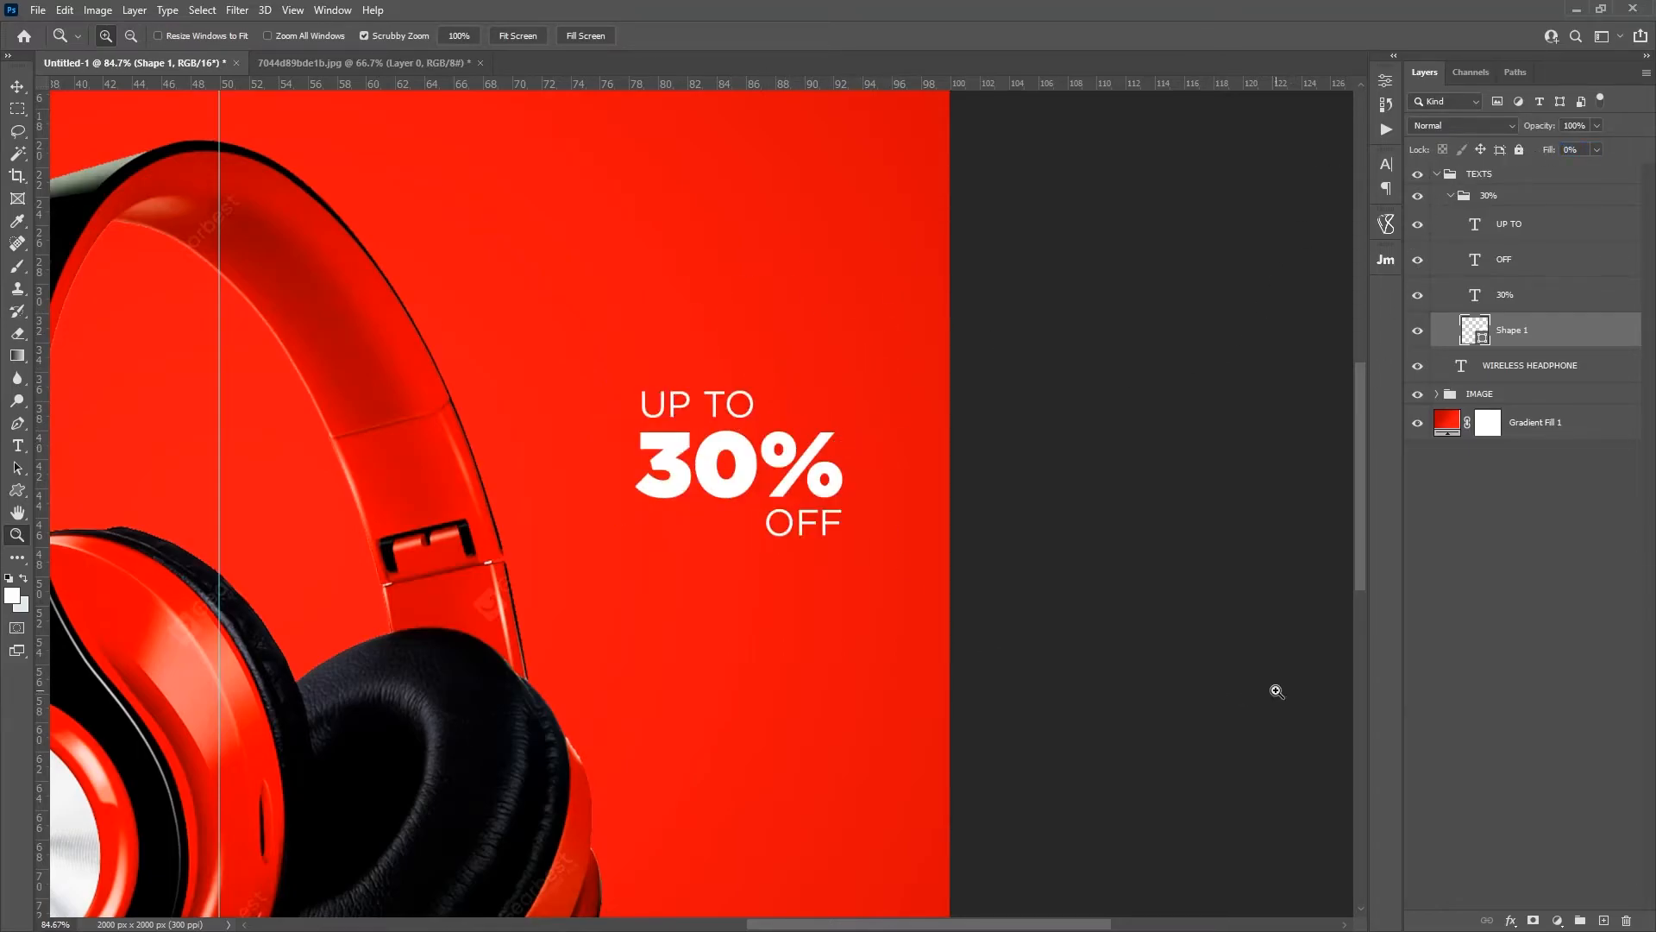
# Step: Add a 5 px white (ffffff) outside Stroke effect to the wavy shape around the discount text
pyautogui.click(1512, 919)
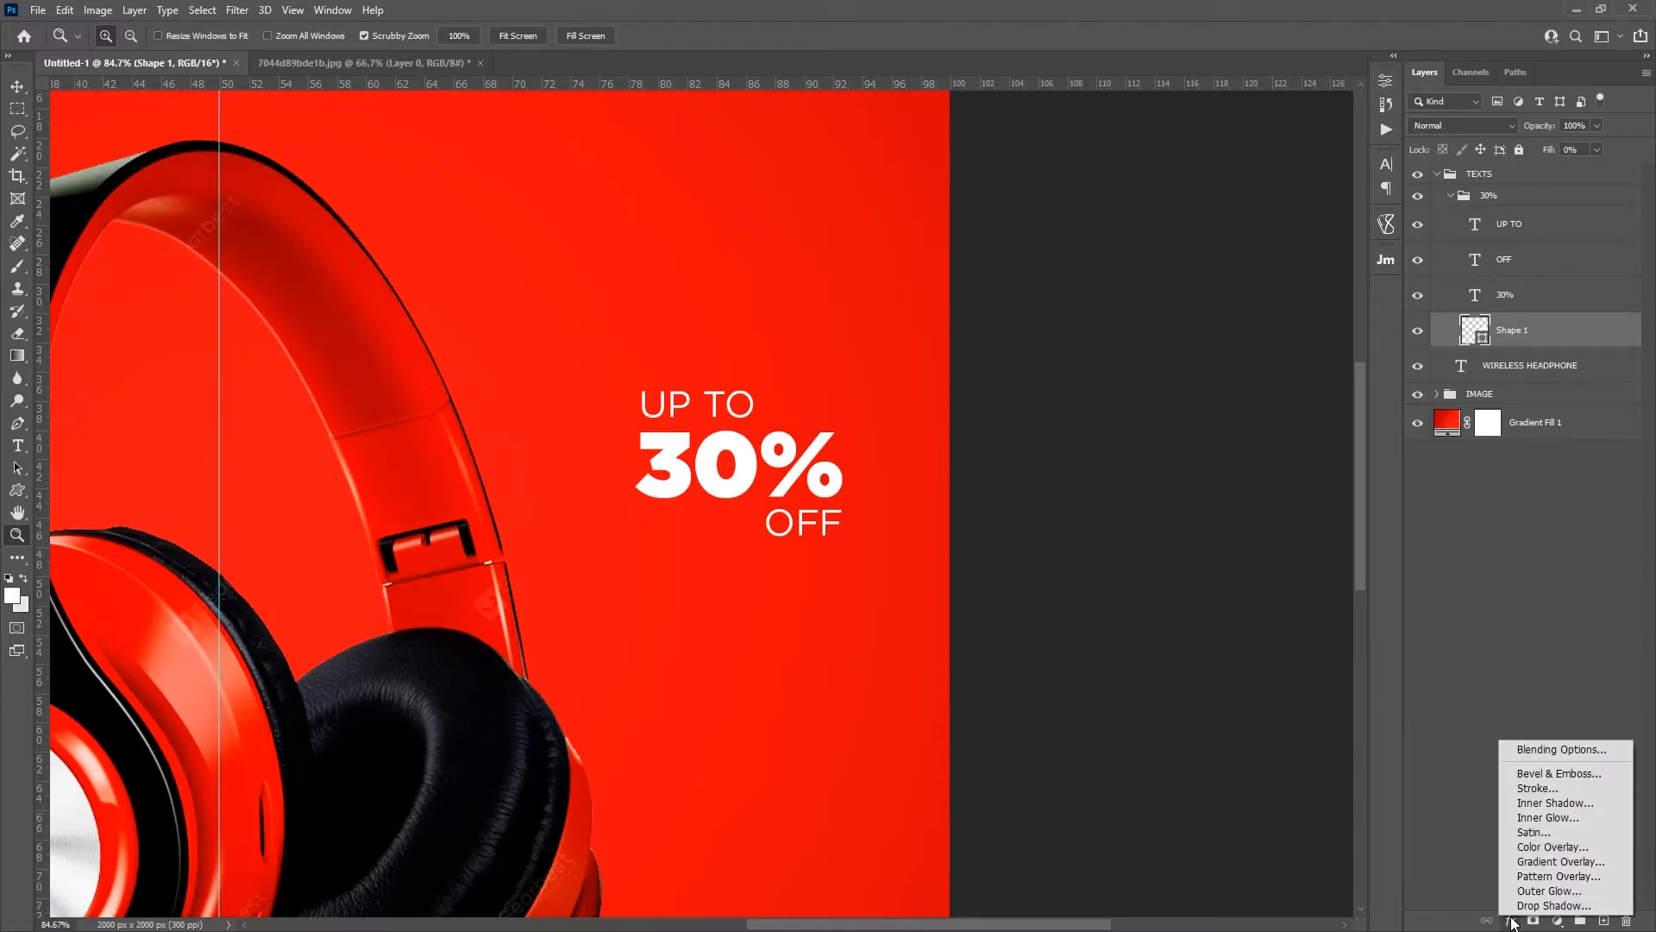
pyautogui.click(1536, 787)
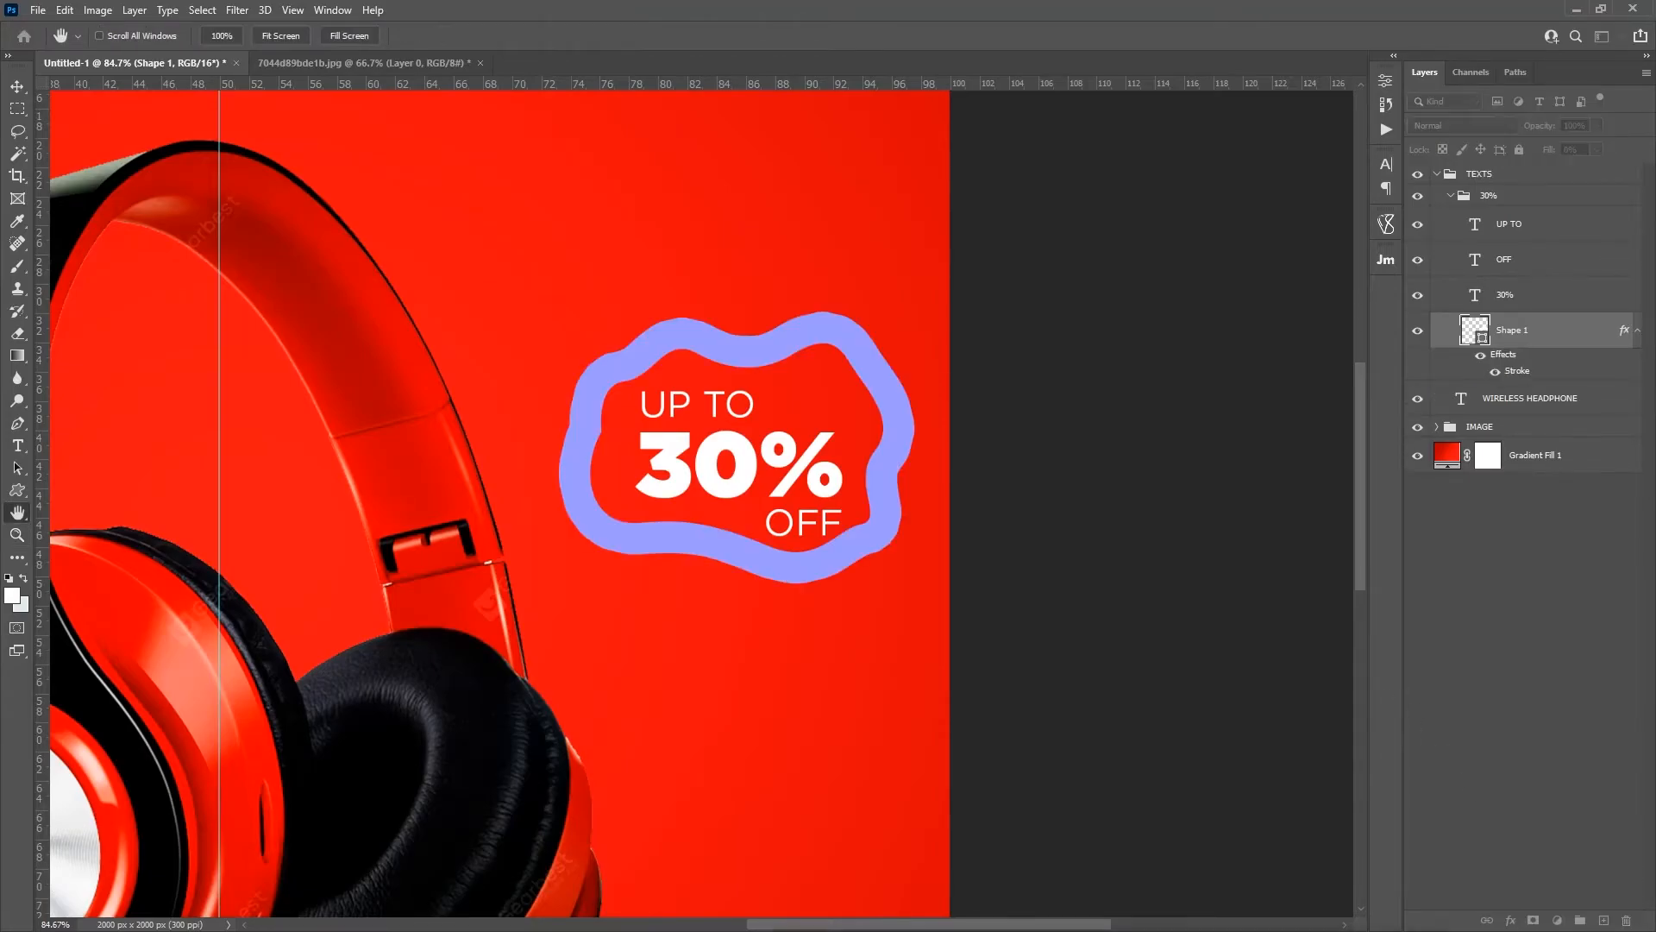
pyautogui.moveTo(1195, 239); pyautogui.dragTo(1241, 80)
pyautogui.moveTo(1254, 148); pyautogui.dragTo(1238, 146)
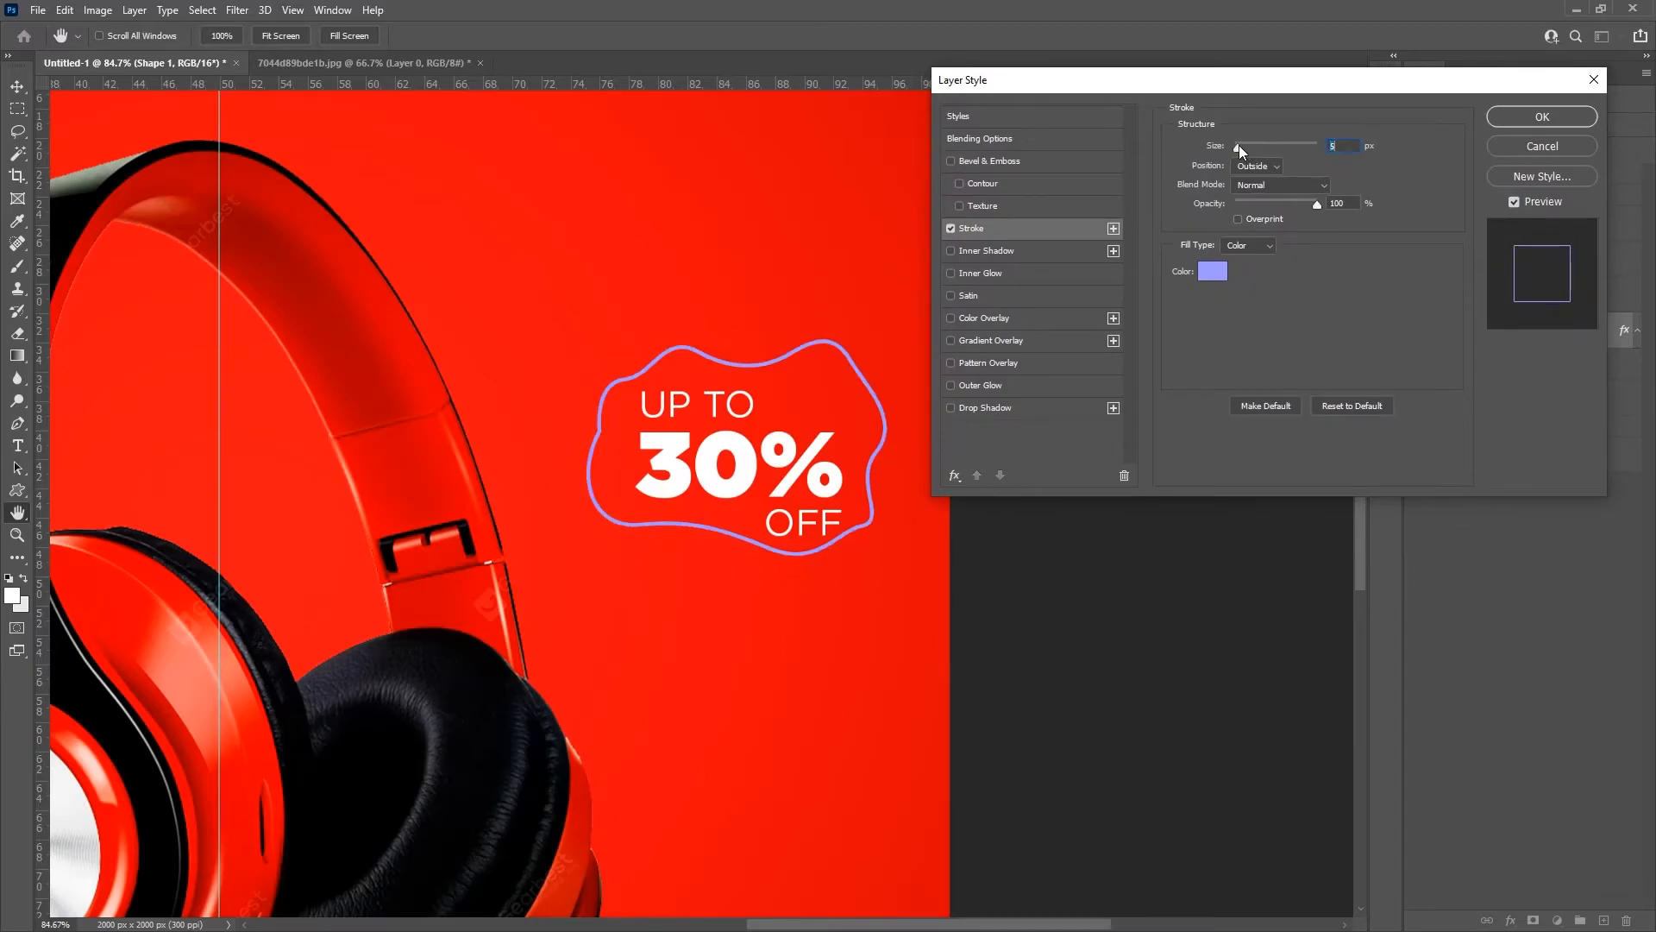
pyautogui.click(1214, 274)
pyautogui.moveTo(1204, 236); pyautogui.dragTo(1090, 156)
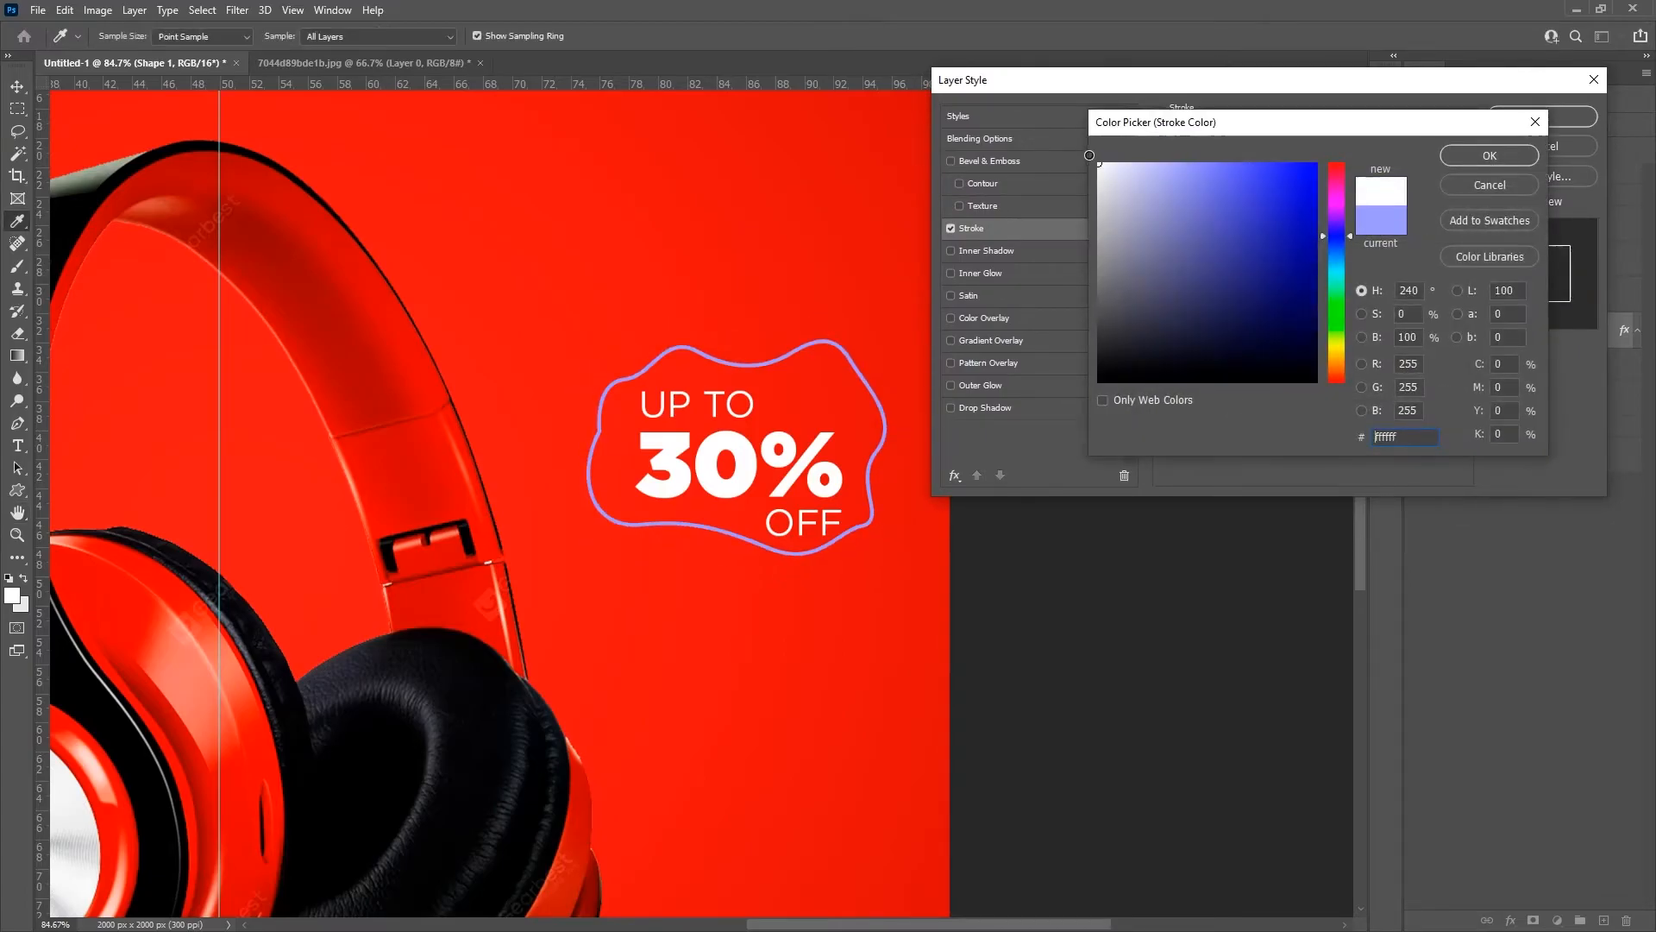
pyautogui.click(1467, 158)
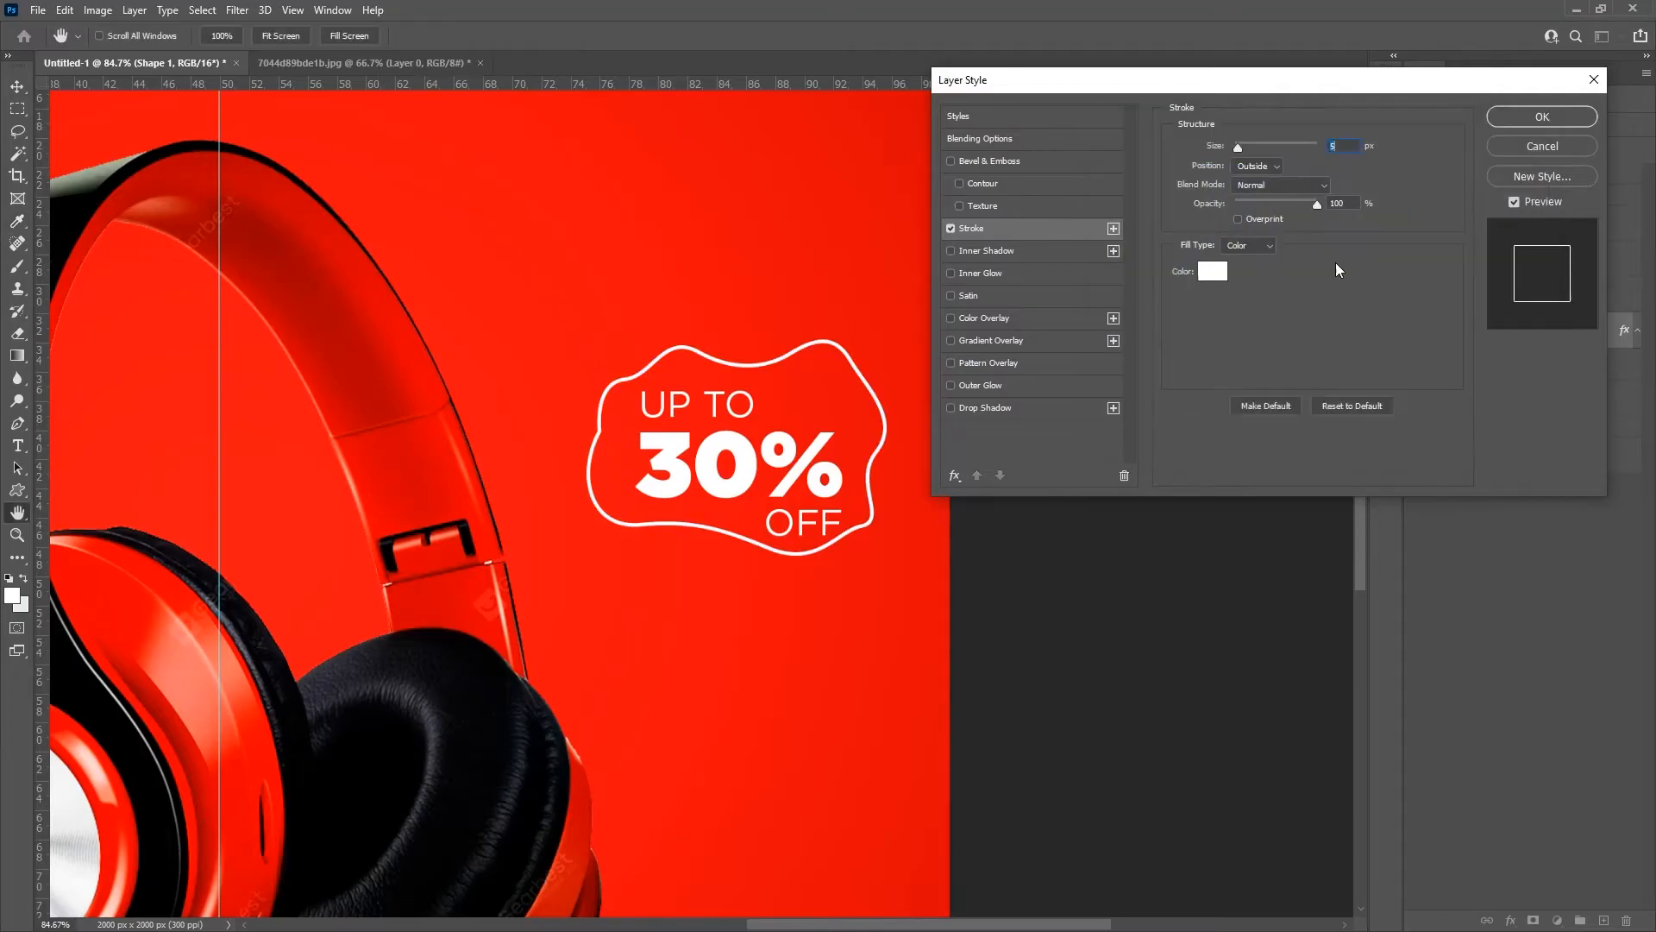
pyautogui.click(1542, 116)
# Step: Compare the whole design with and without the wavy outline around the discount text
pyautogui.press('v')
pyautogui.moveTo(991, 411); pyautogui.dragTo(990, 414)
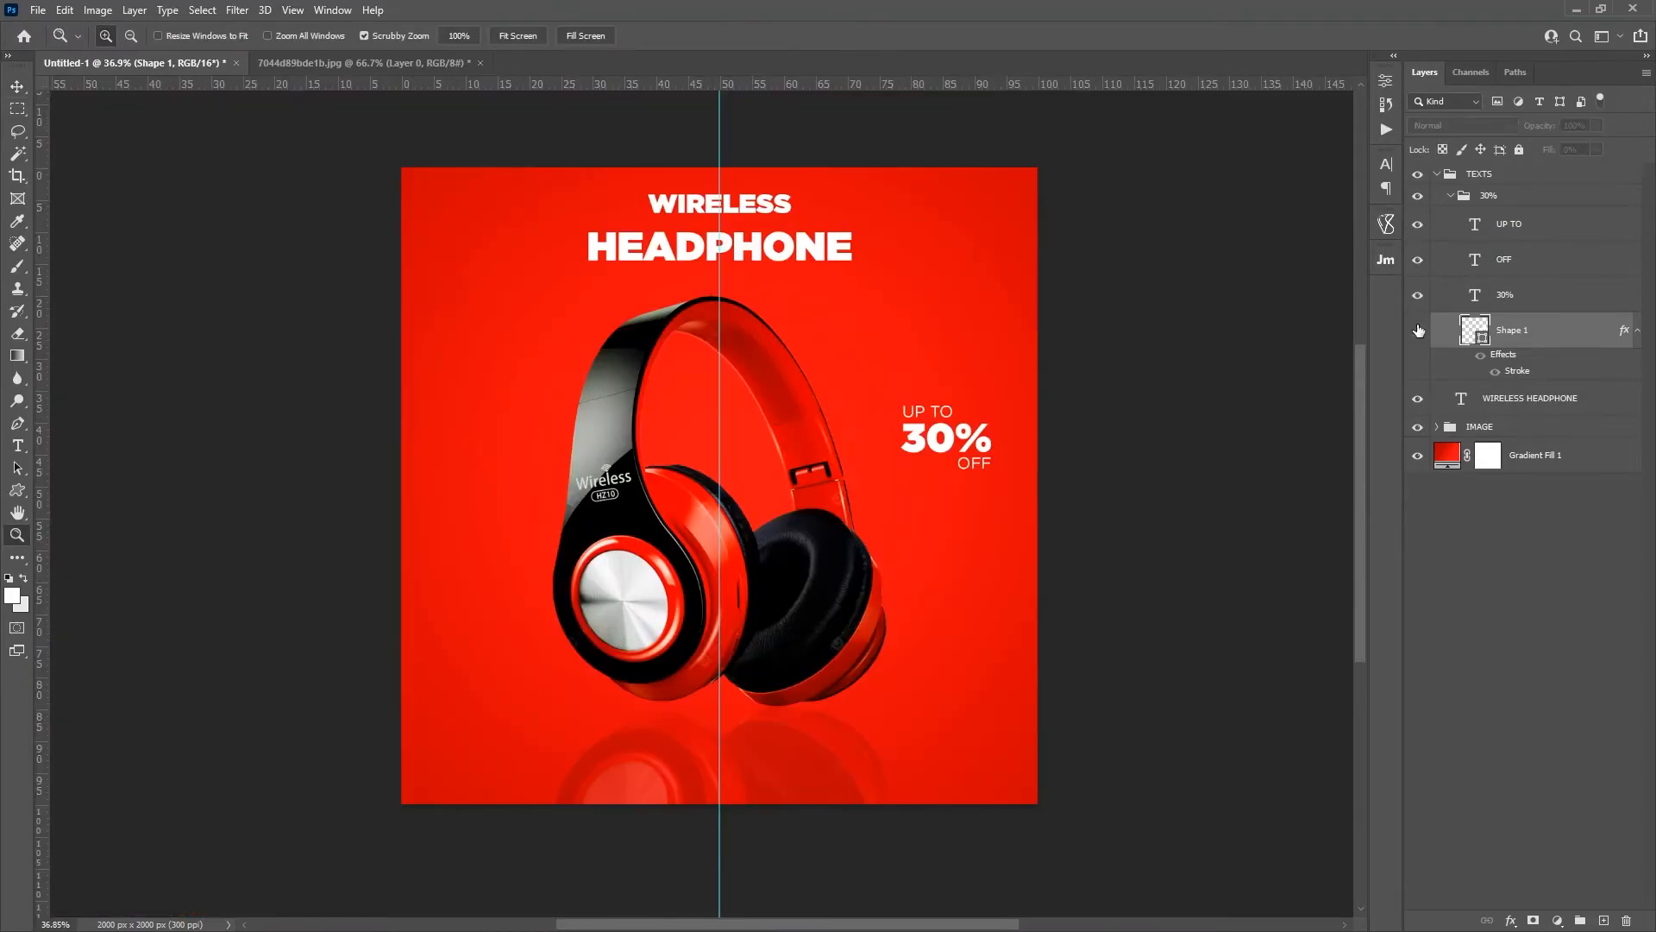
pyautogui.click(1418, 332)
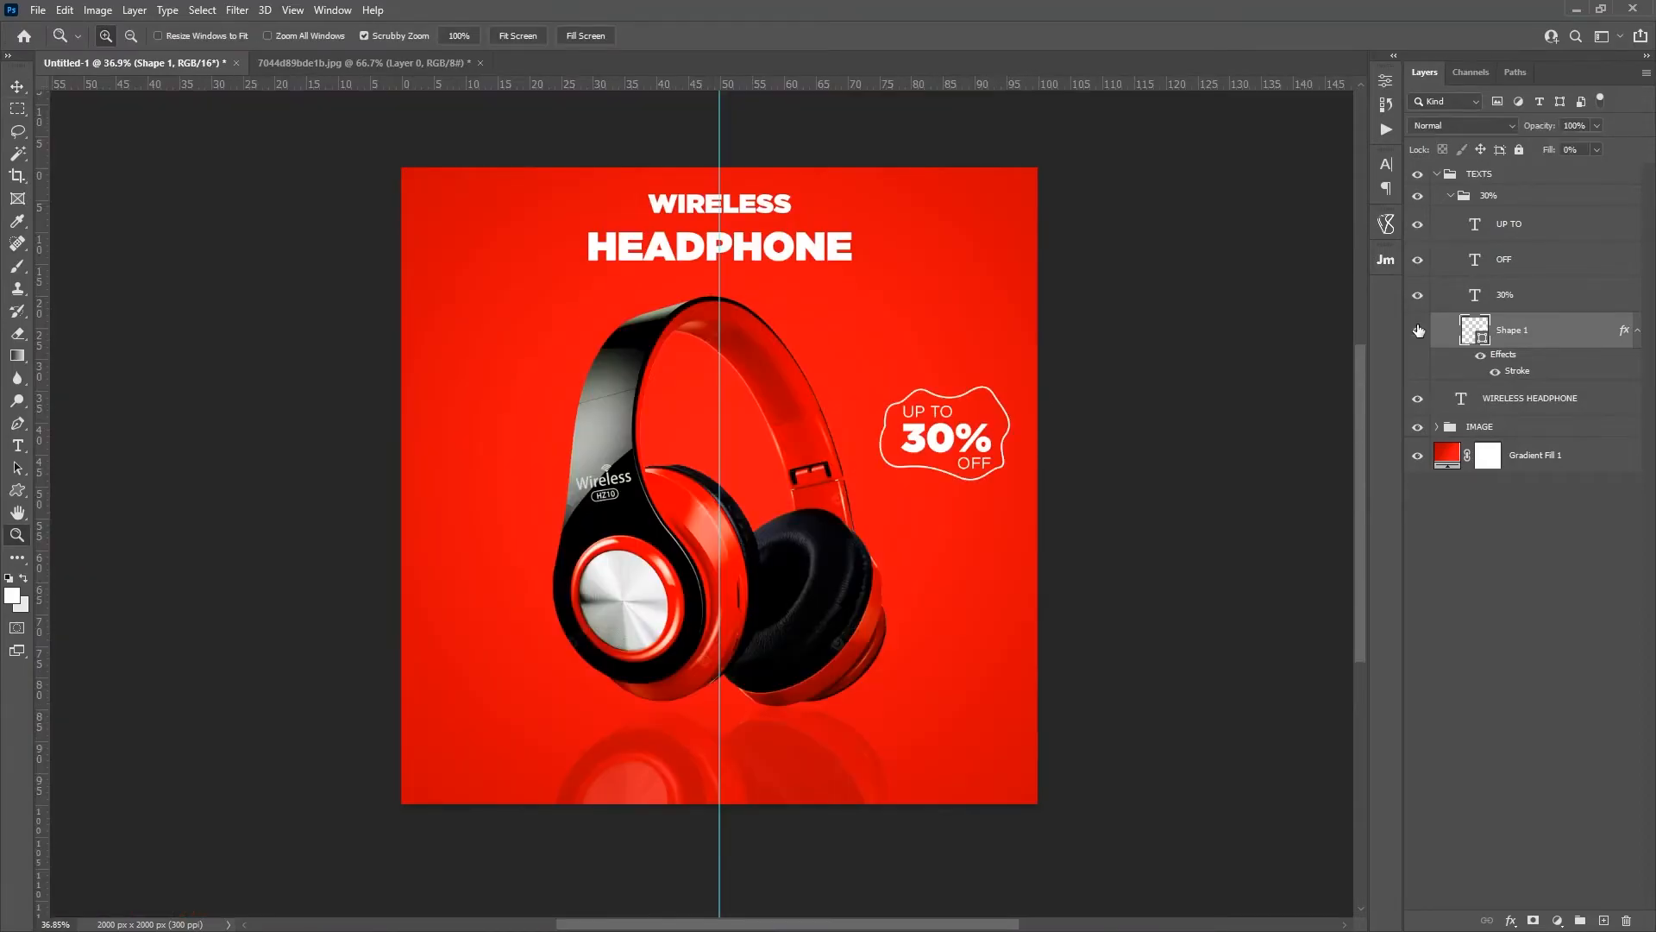
pyautogui.click(1417, 332)
pyautogui.click(1416, 331)
# Step: Collapse the 30% group and create a new group named CONTACT INFO inside the TEXTS group
pyautogui.click(1449, 197)
pyautogui.click(1492, 446)
pyautogui.press('t')
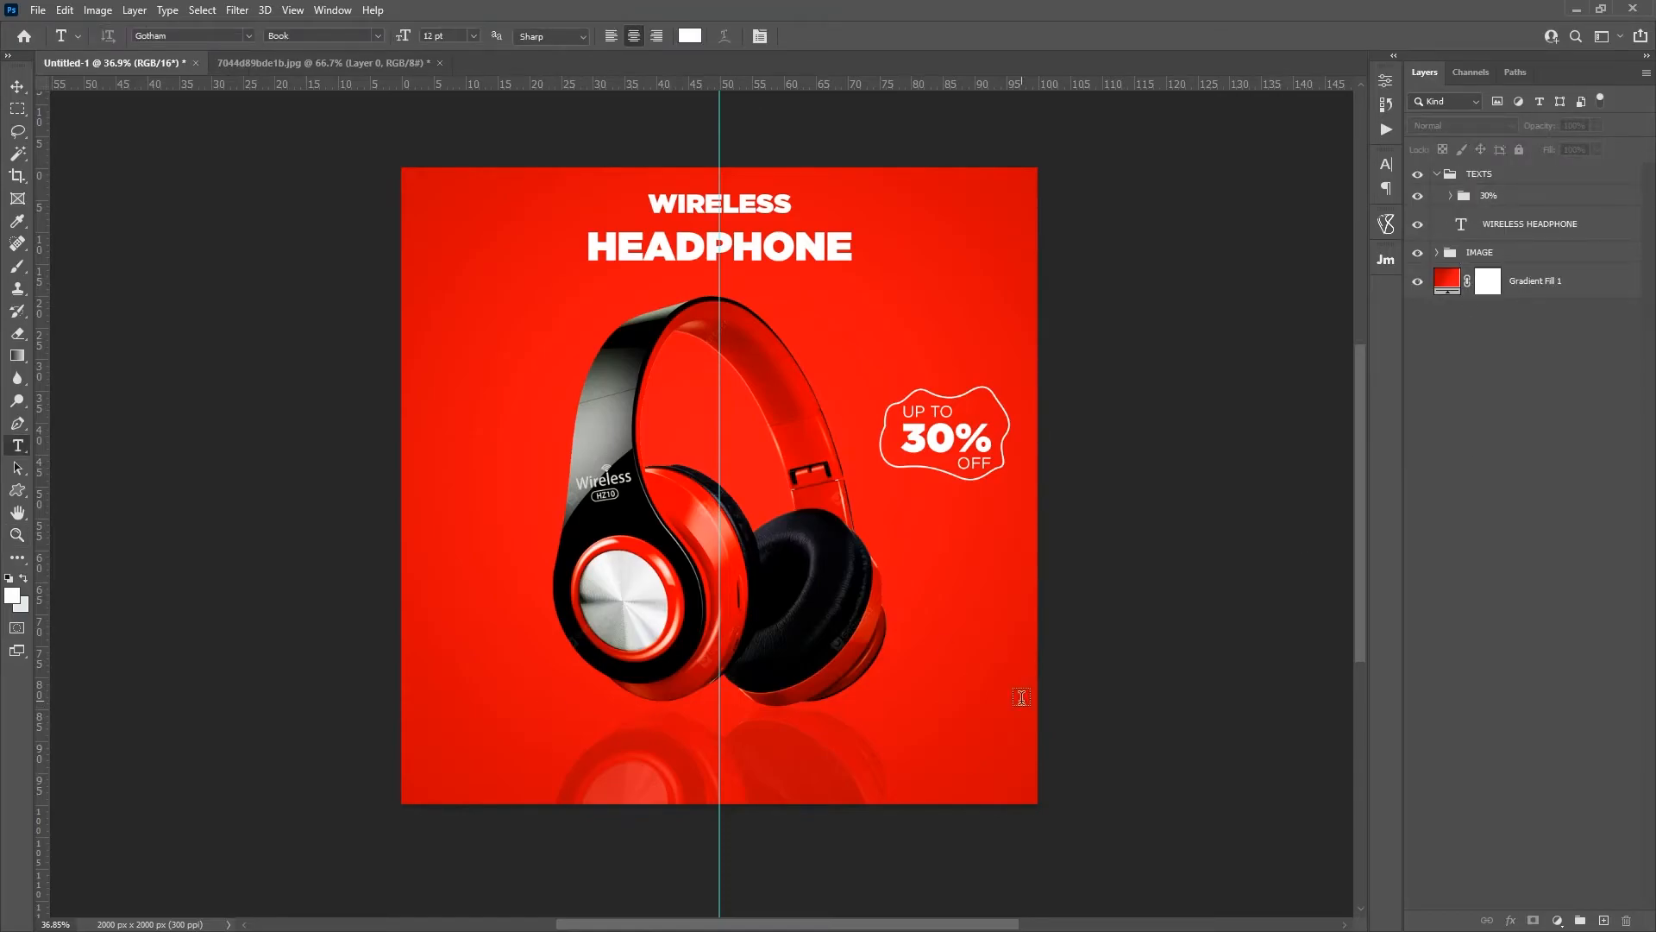
pyautogui.click(1580, 920)
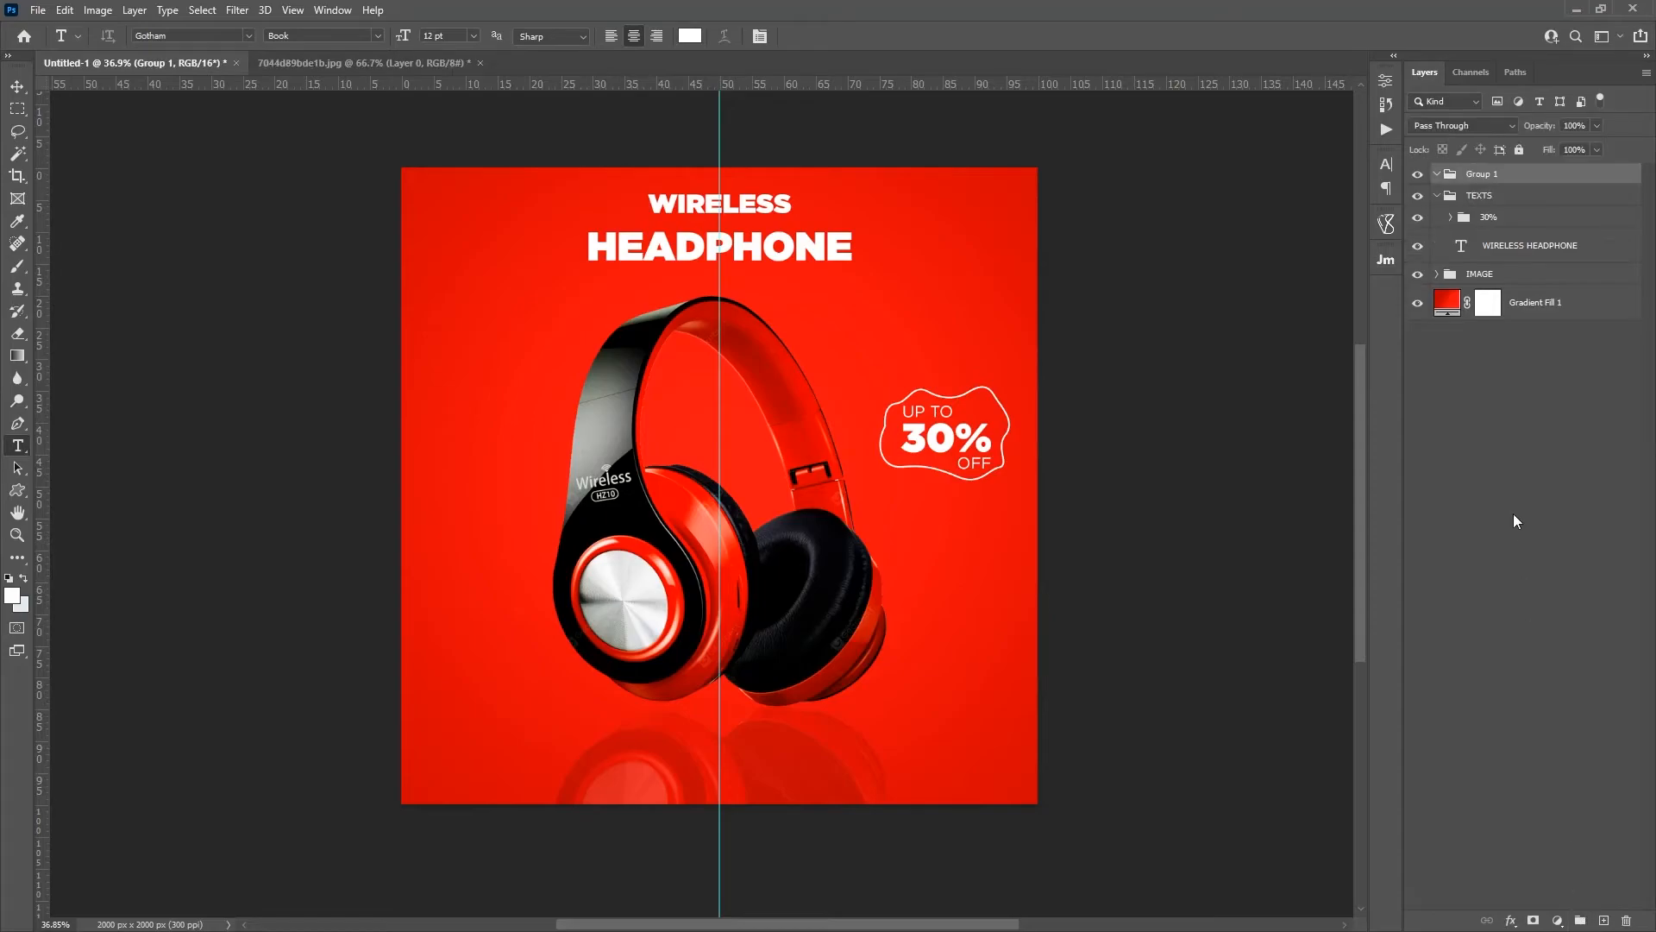
pyautogui.doubleClick(1482, 174)
pyautogui.write('CONTACT INFO')
pyautogui.press('Return')
pyautogui.moveTo(1481, 176); pyautogui.dragTo(1483, 196)
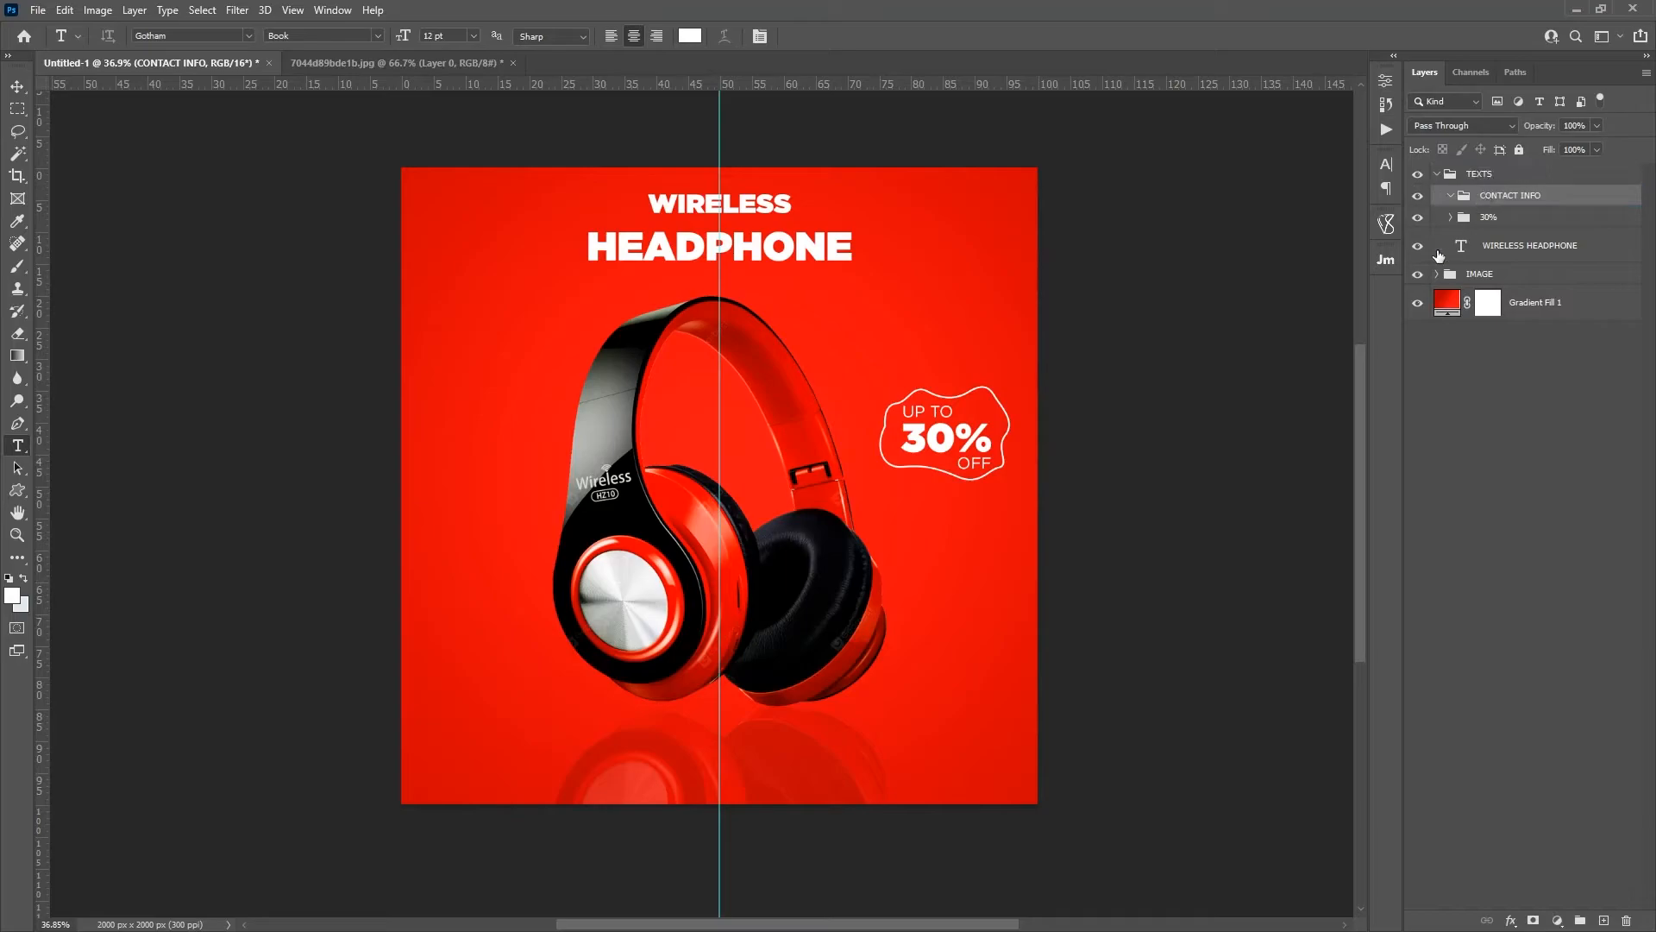
# Step: Add the text "Call Us For More Details" in the lower-right area of the canvas, inside the CONTACT INFO group
pyautogui.click(895, 773)
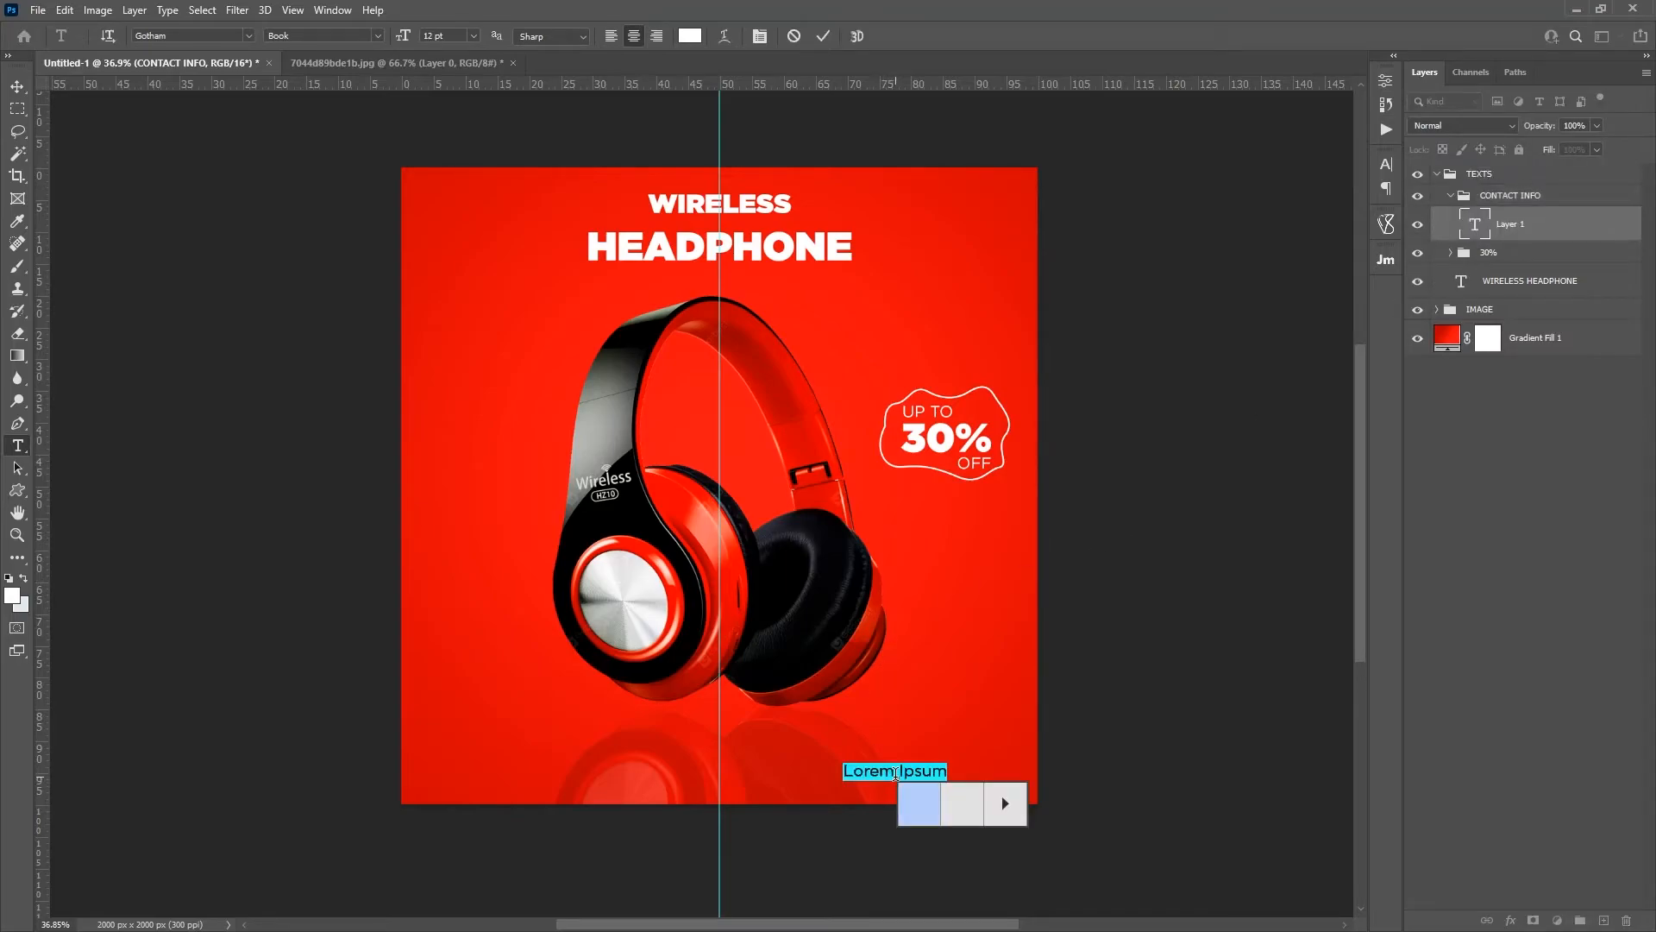
pyautogui.write('fsafdsds')
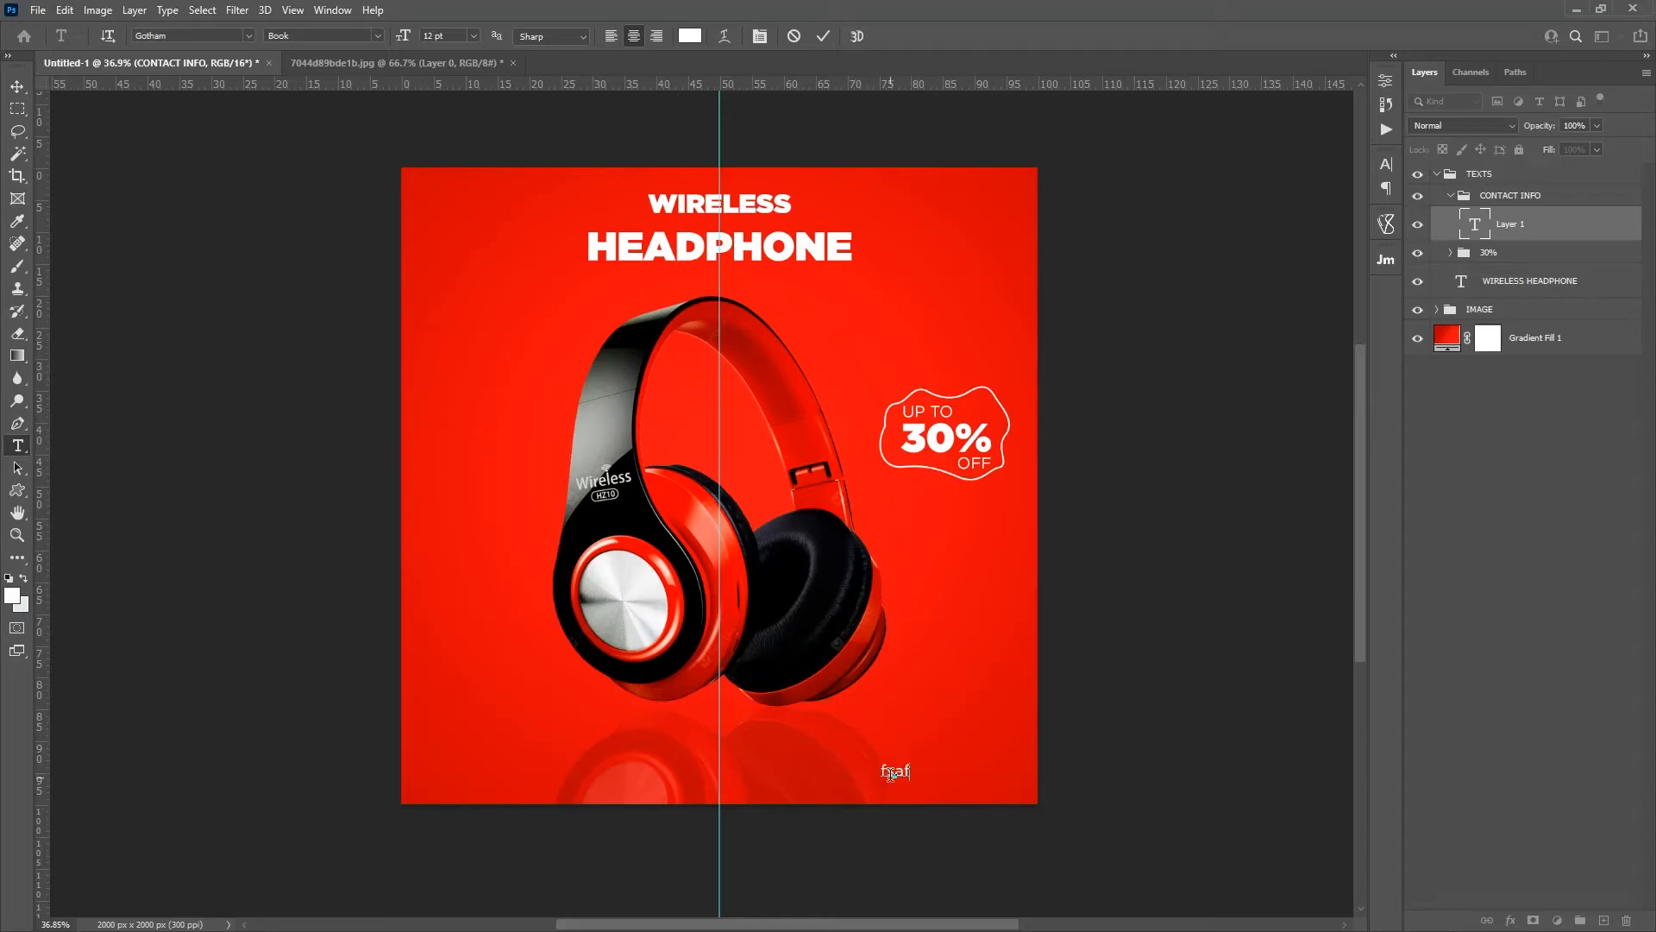
pyautogui.hotkey('ctrl', 'a')
pyautogui.write('Call Us for more Details')
pyautogui.click(905, 777)
pyautogui.hotkey('shift', 'Left')
pyautogui.write('MF')
pyautogui.press('ctrl')
# Step: Right-align the "Call Us For More Details" text and move it slightly up and toward the canvas's right edge
pyautogui.hotkey('ctrl', 'a')
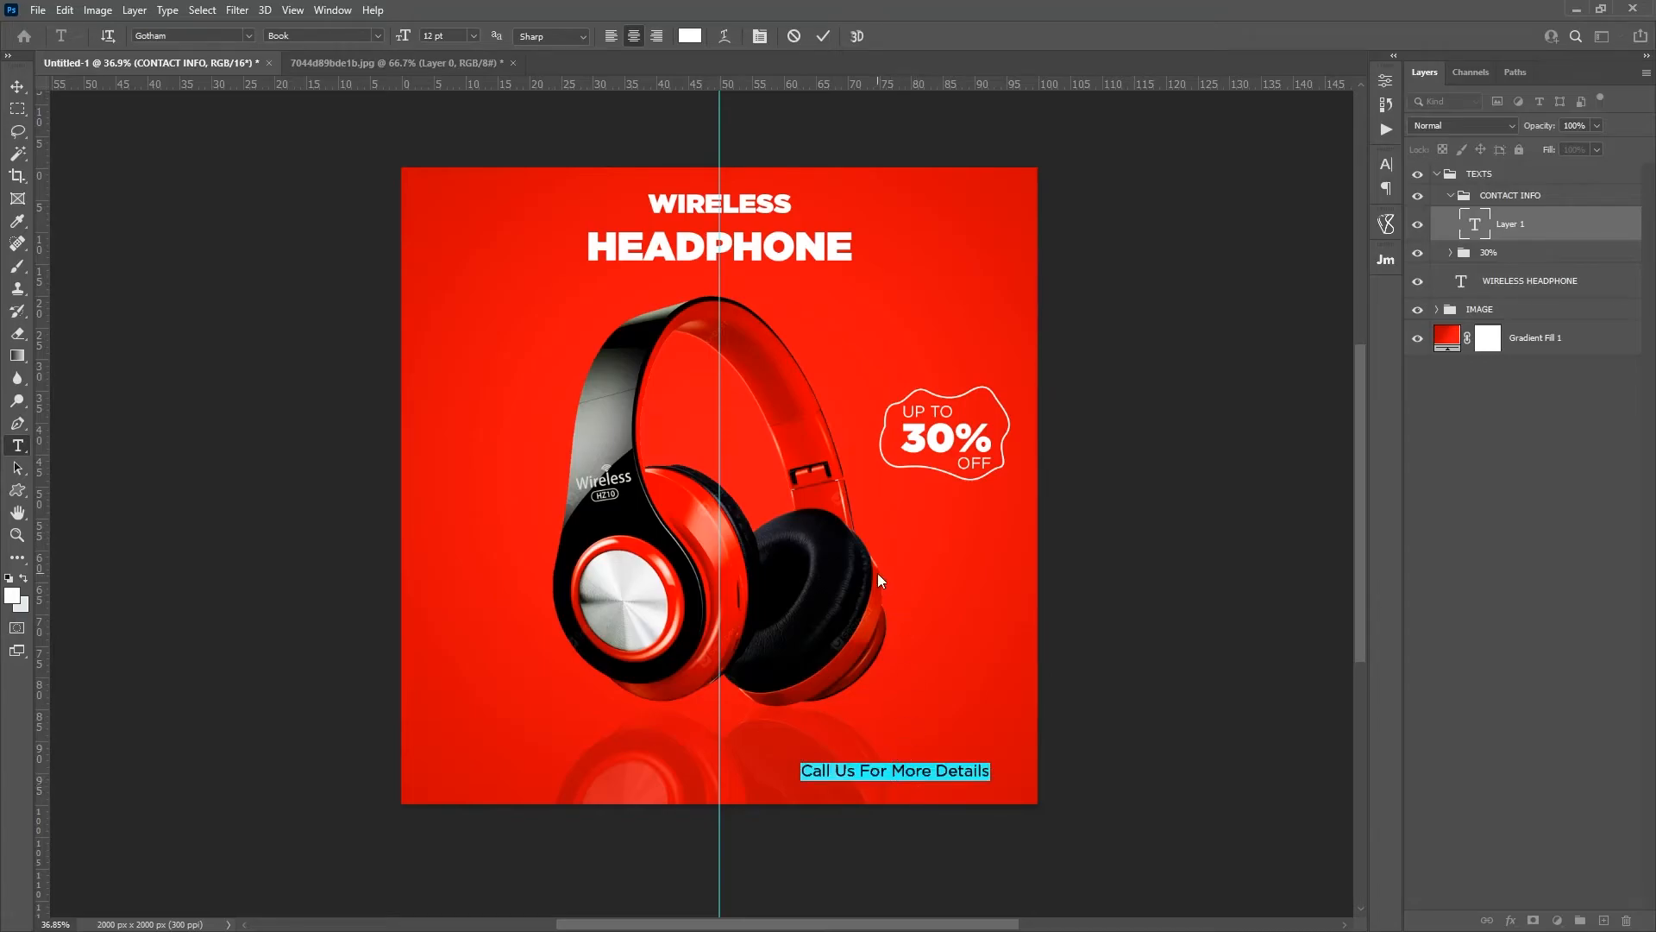
pyautogui.click(656, 36)
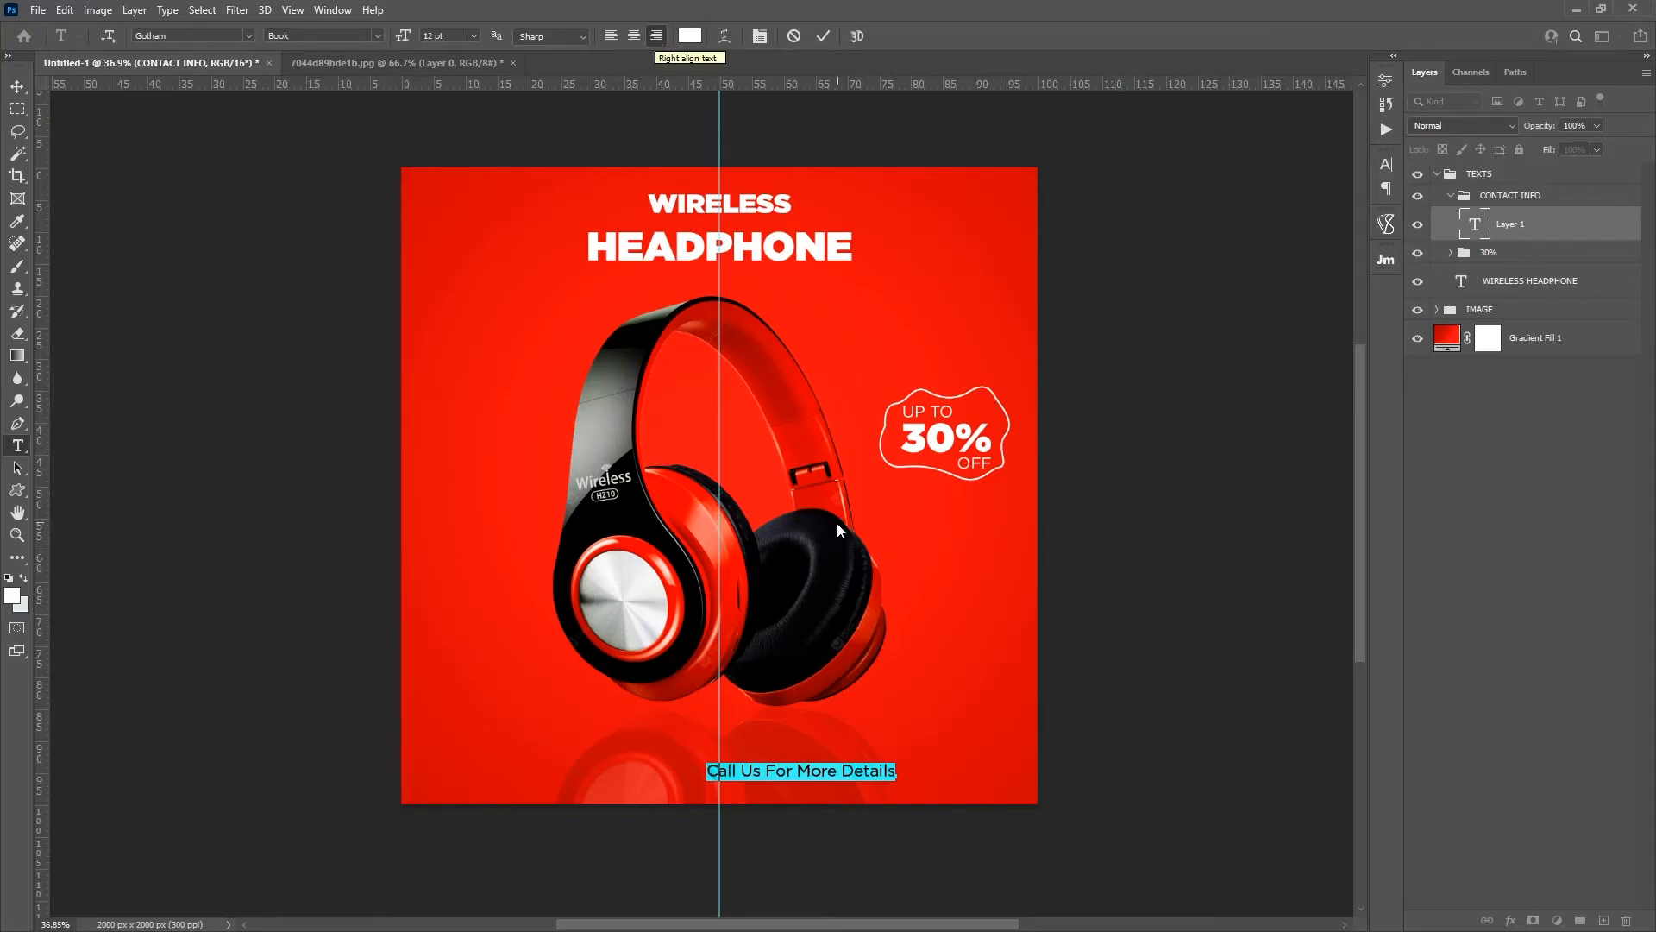
pyautogui.click(894, 772)
pyautogui.moveTo(893, 793); pyautogui.dragTo(951, 765)
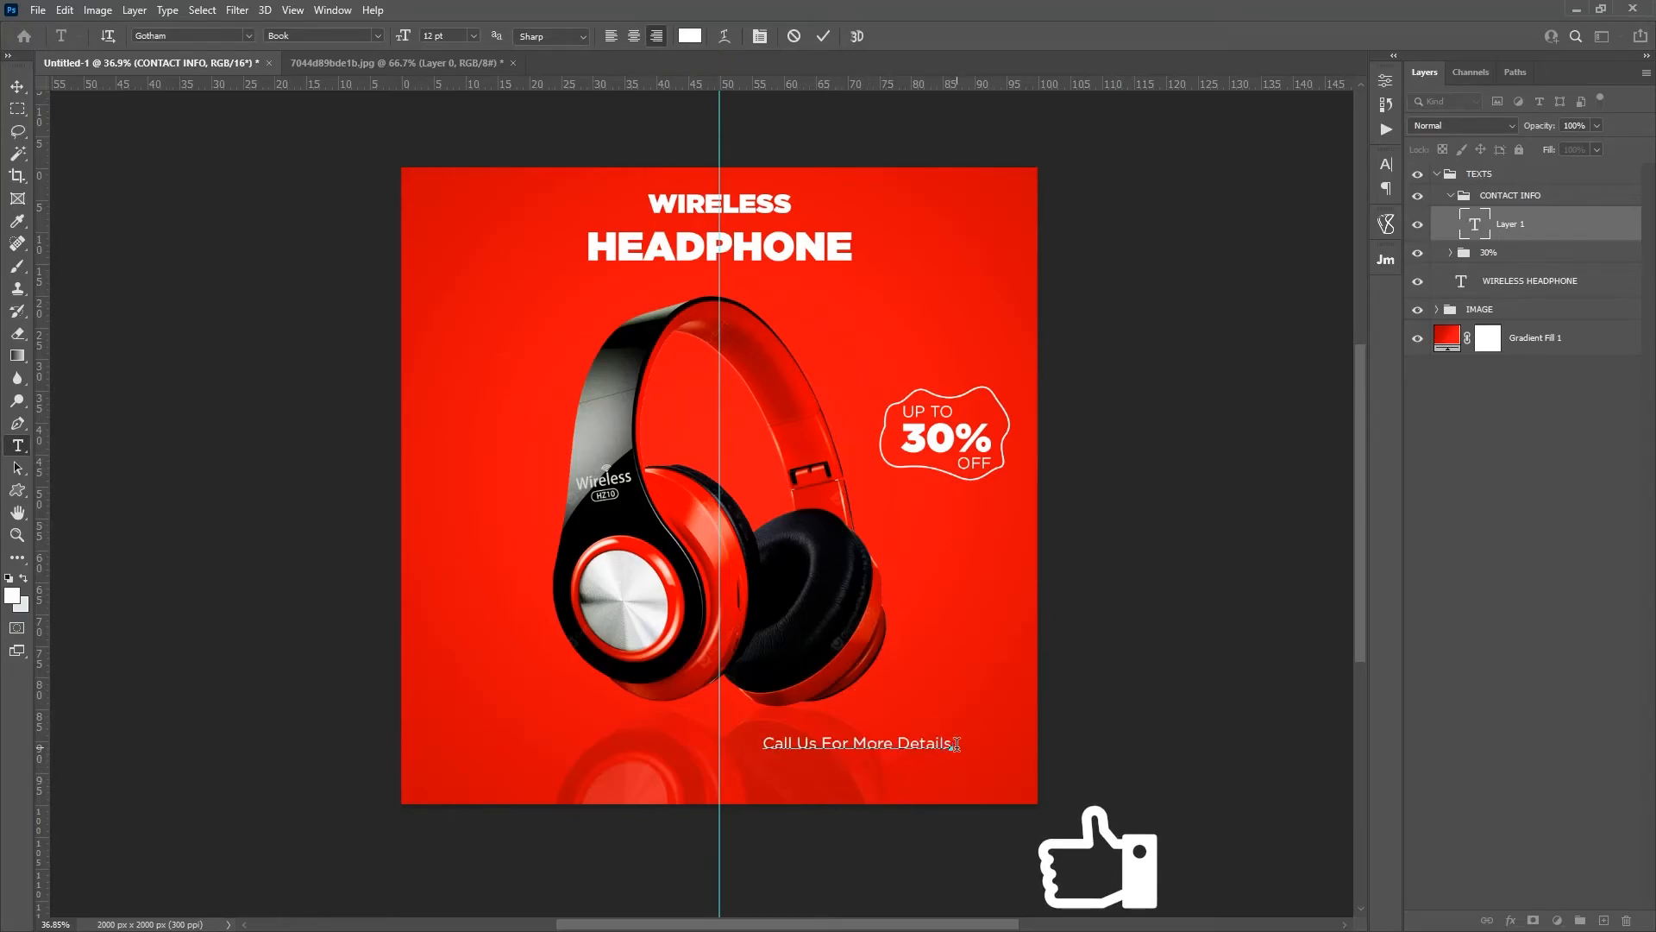
# Step: Add the phone number on a second line below "Call Us For More Details" and set it in Gotham Ultra
pyautogui.press('Return')
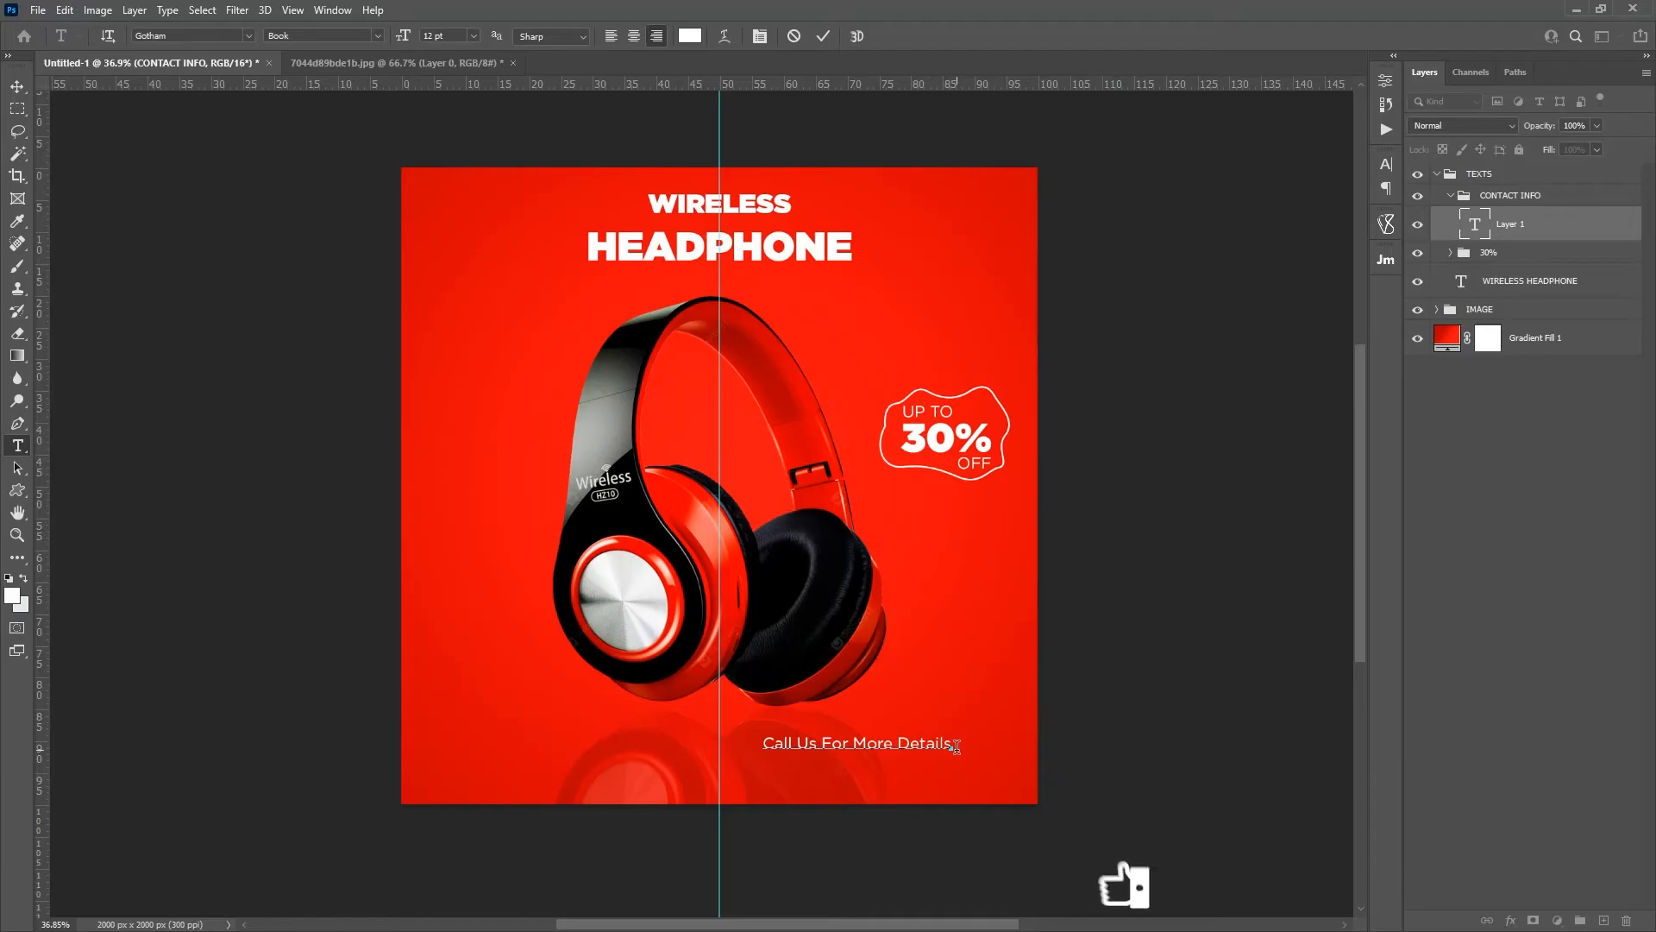
pyautogui.write('123')
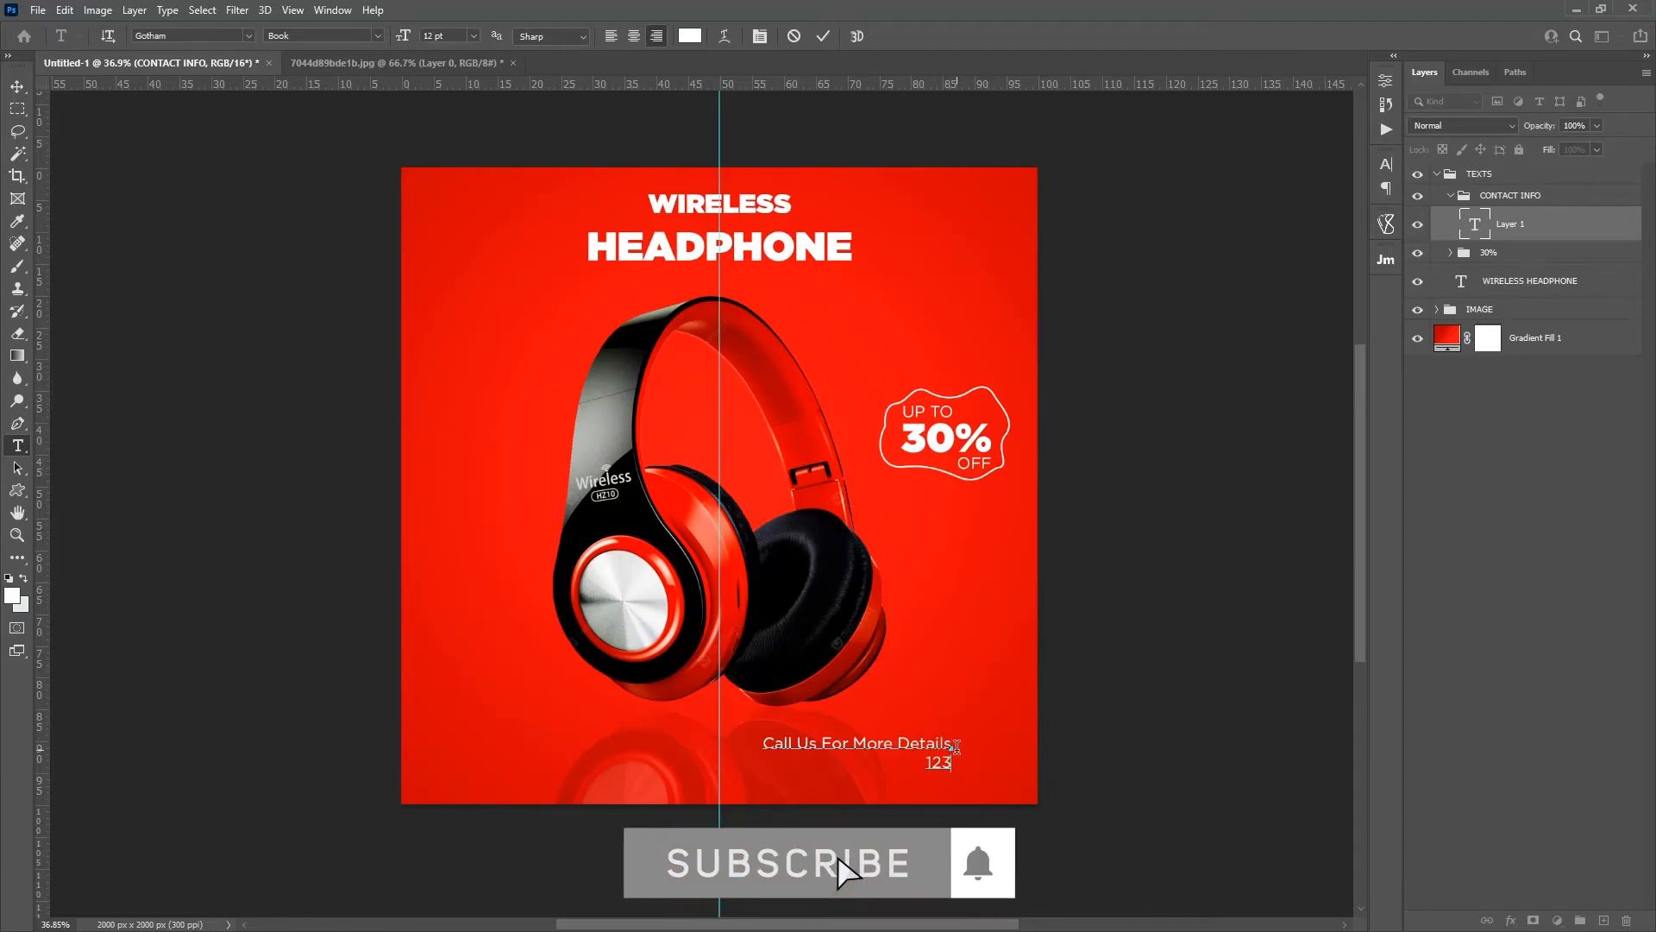
pyautogui.write(' 456 7899')
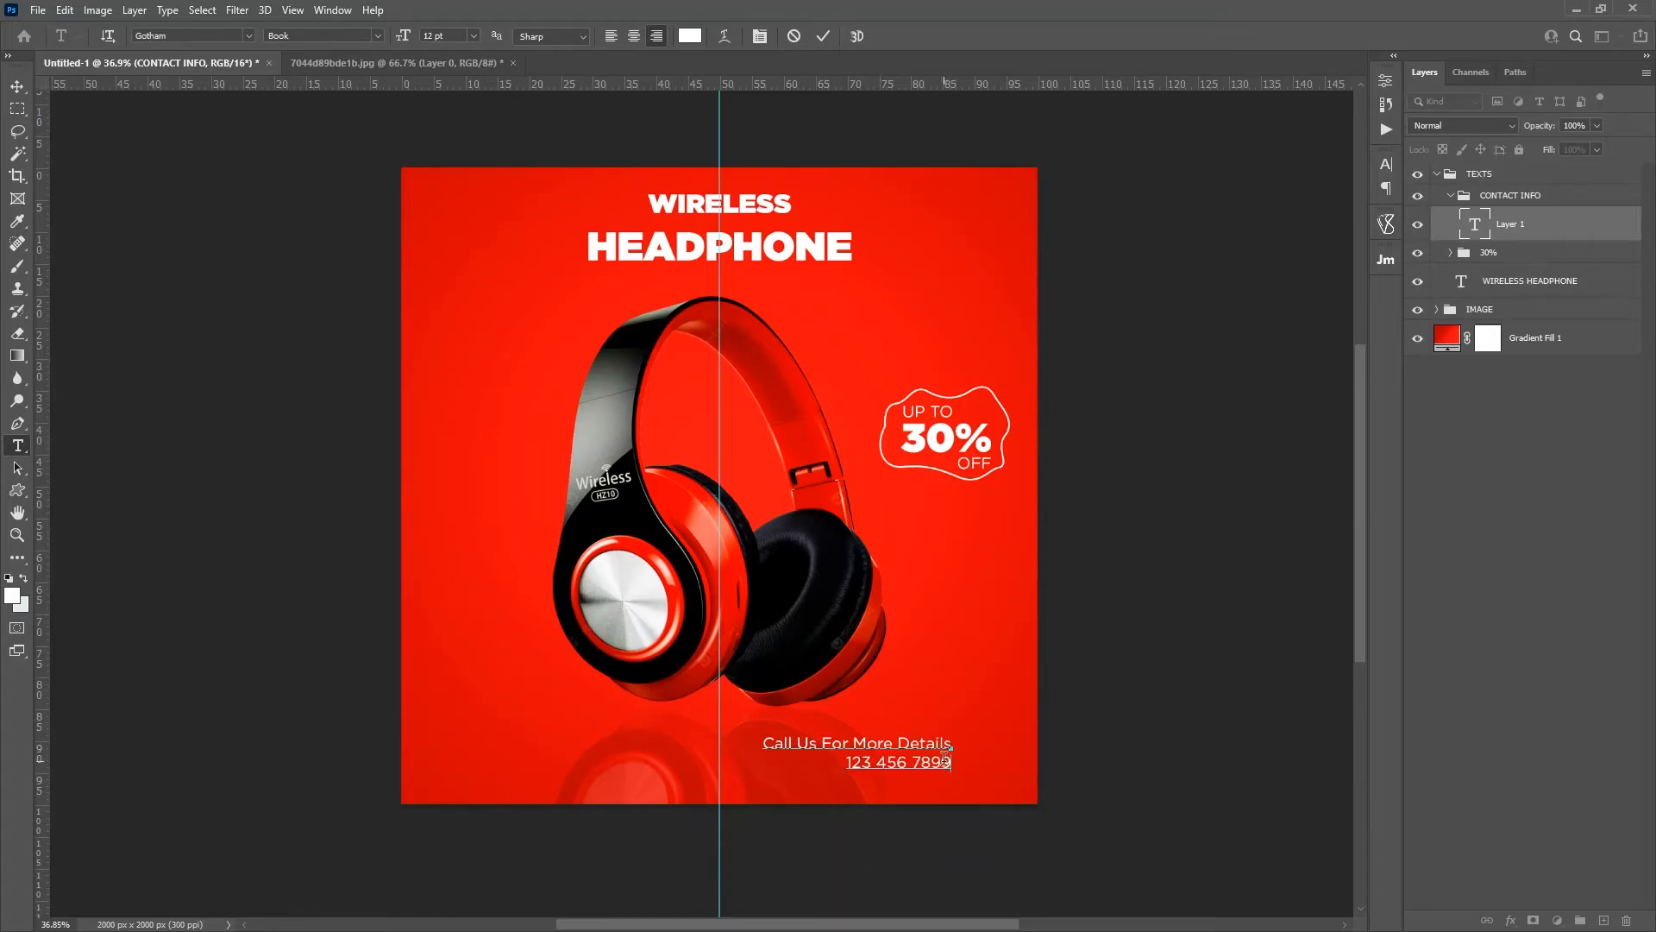
pyautogui.moveTo(953, 763); pyautogui.dragTo(839, 759)
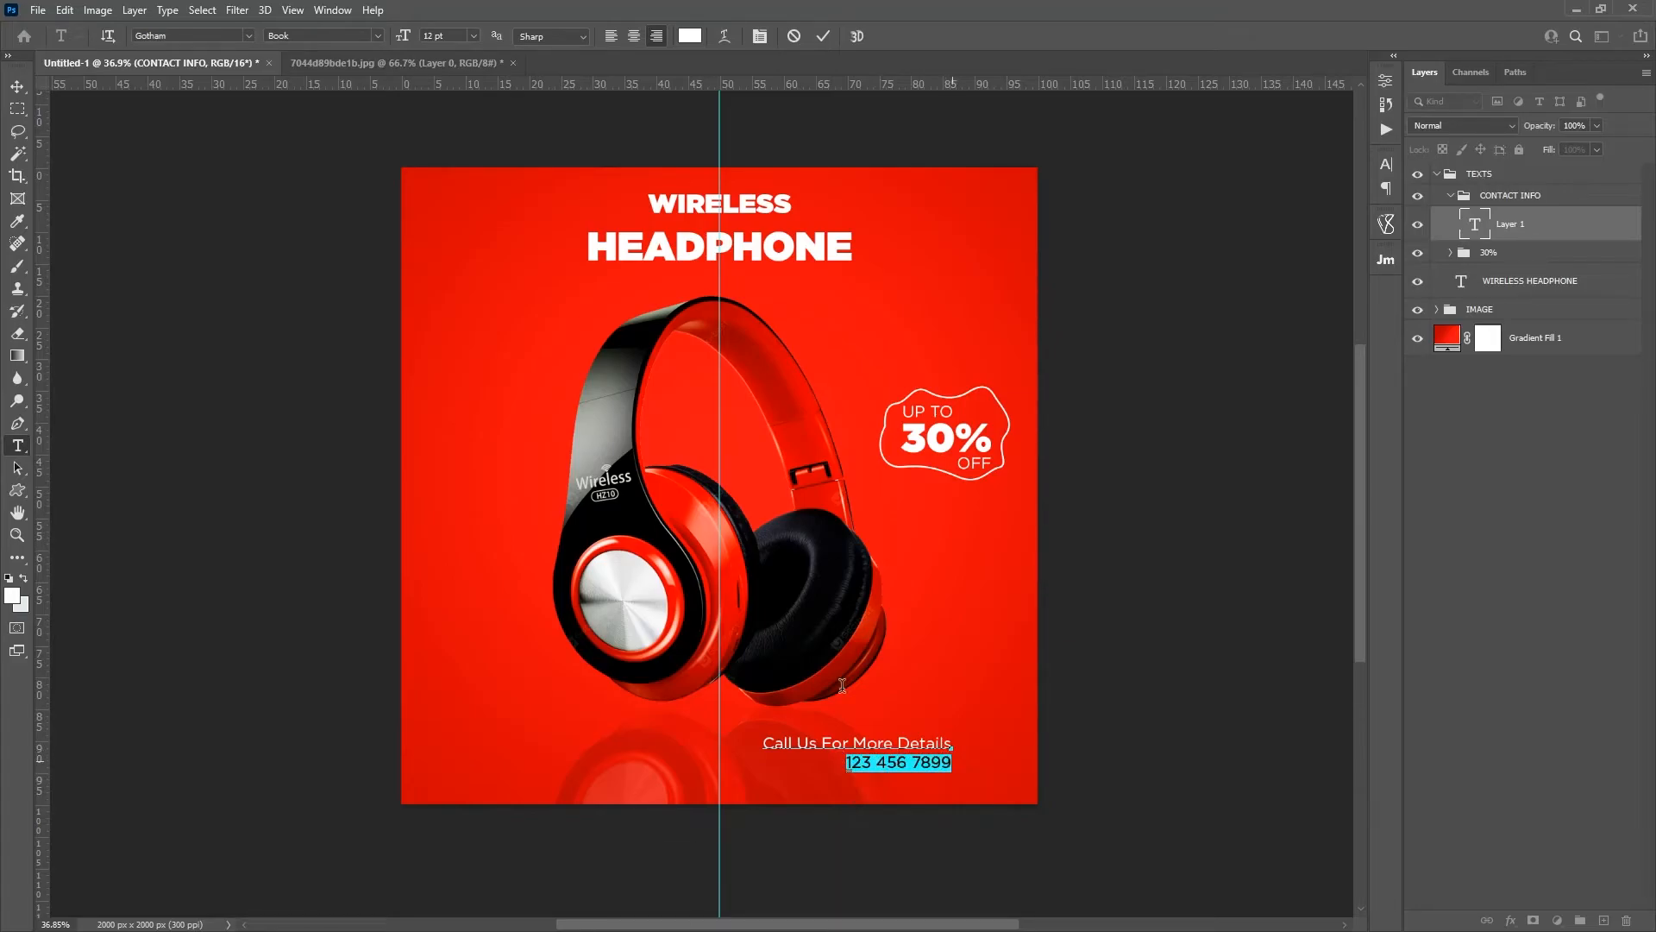
pyautogui.click(377, 35)
pyautogui.click(349, 105)
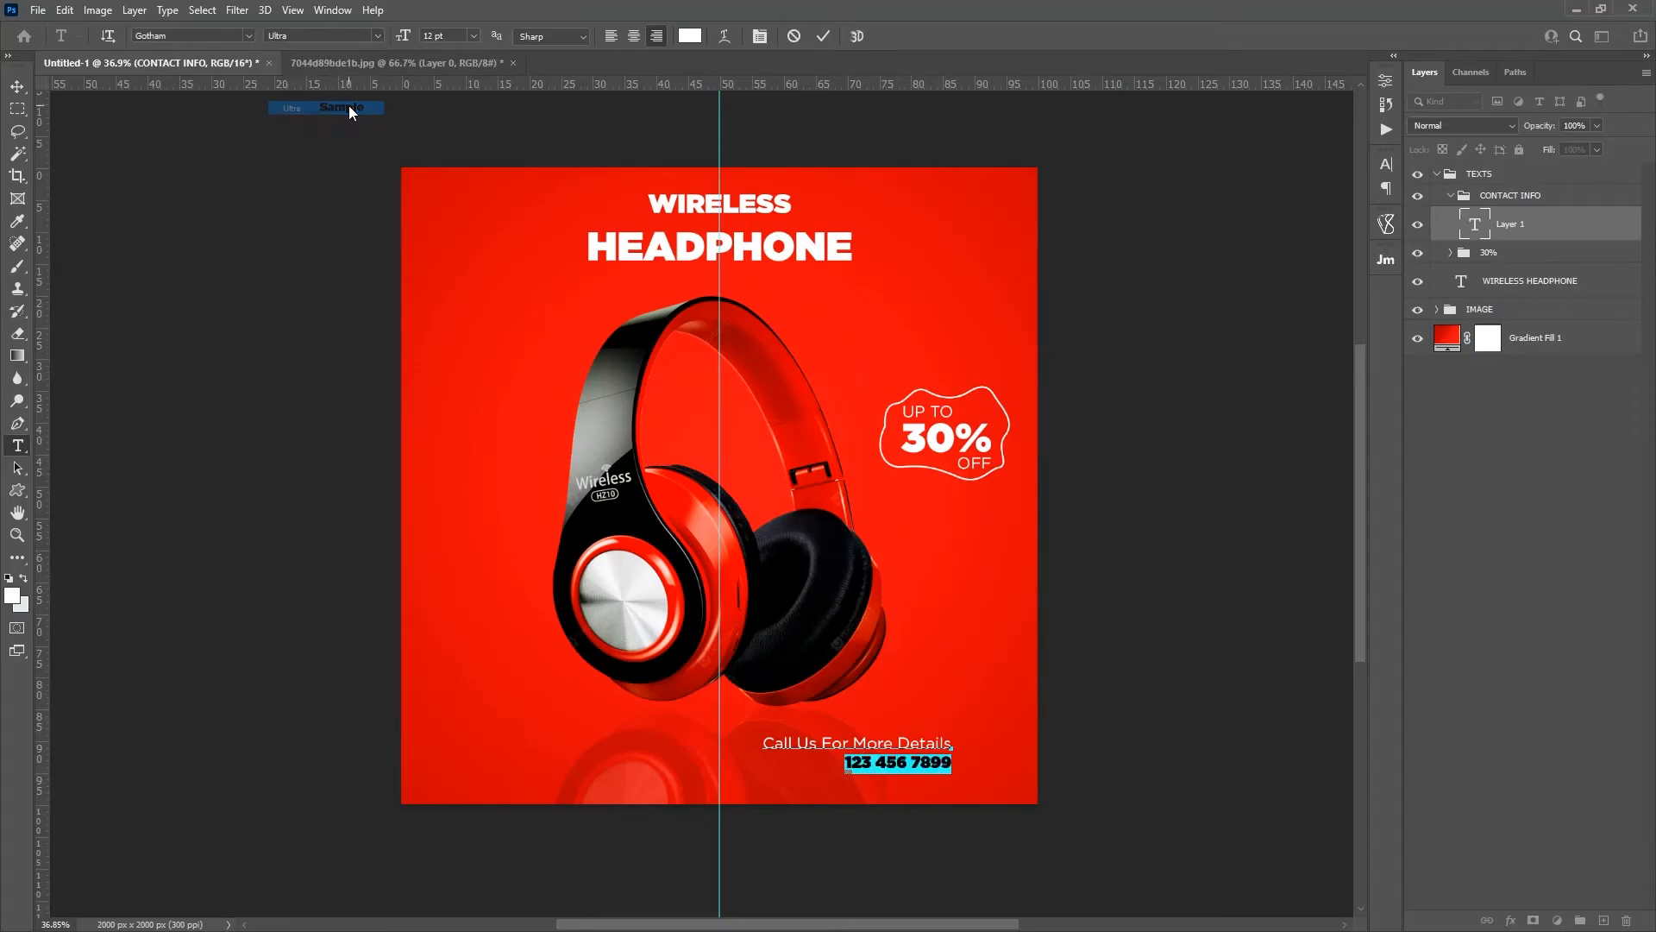
# Step: Set the phone number's font size to 22 pt and move the contact text into the canvas's lower-right corner
pyautogui.moveTo(953, 744); pyautogui.dragTo(761, 744)
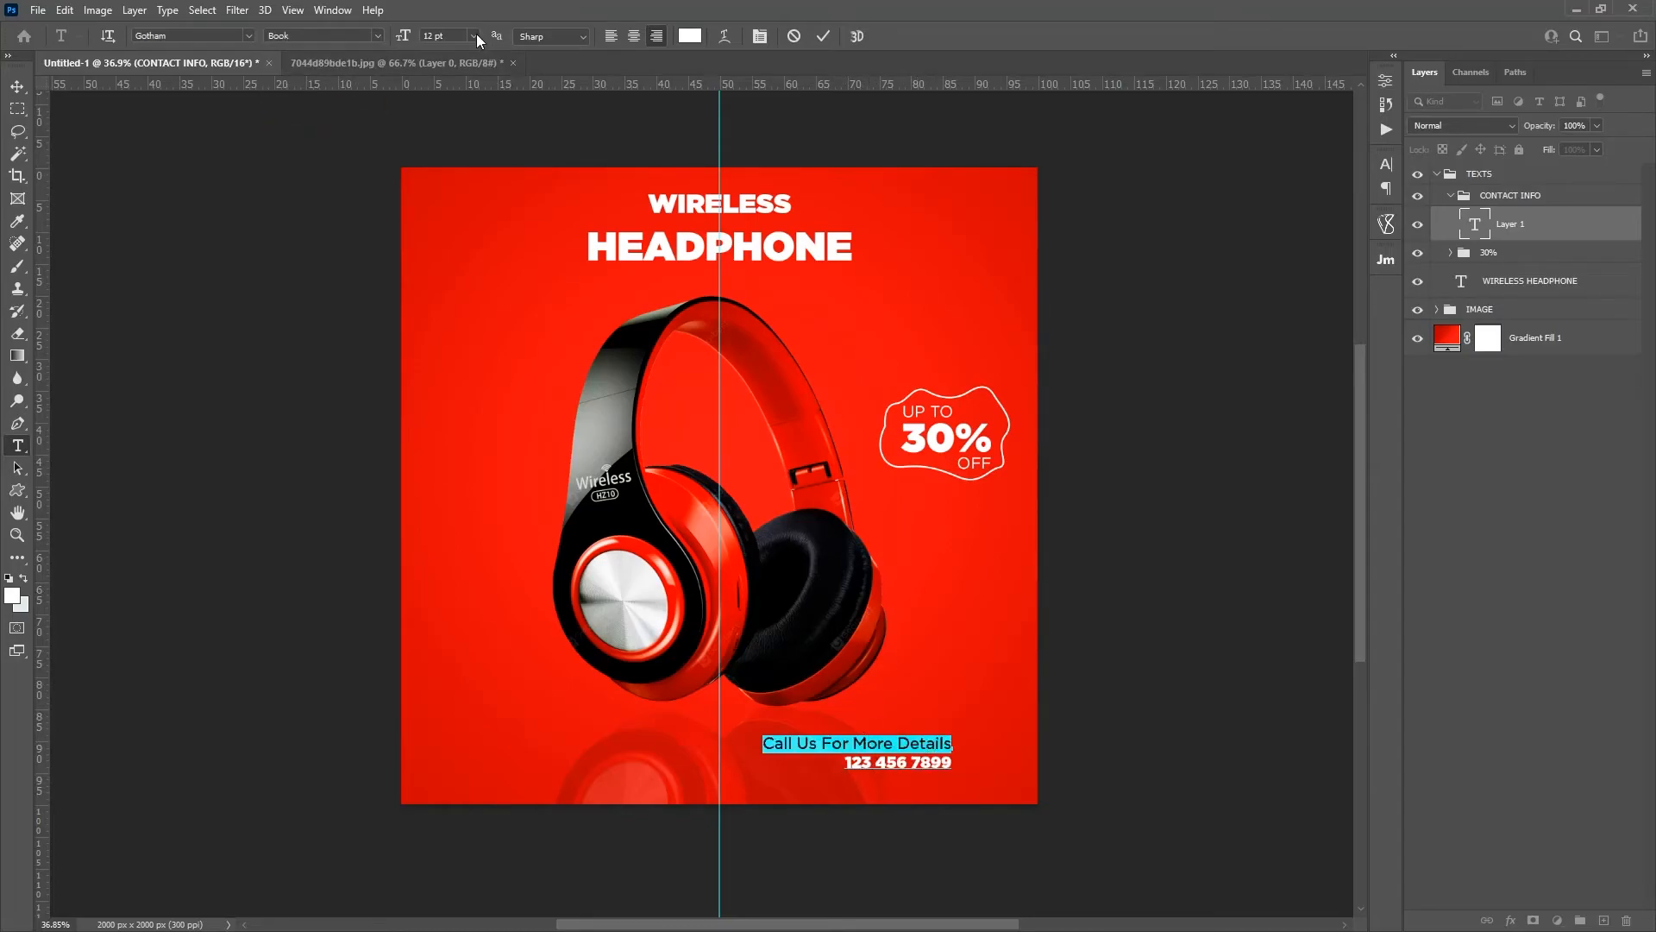
pyautogui.click(947, 762)
pyautogui.moveTo(947, 763); pyautogui.dragTo(795, 763)
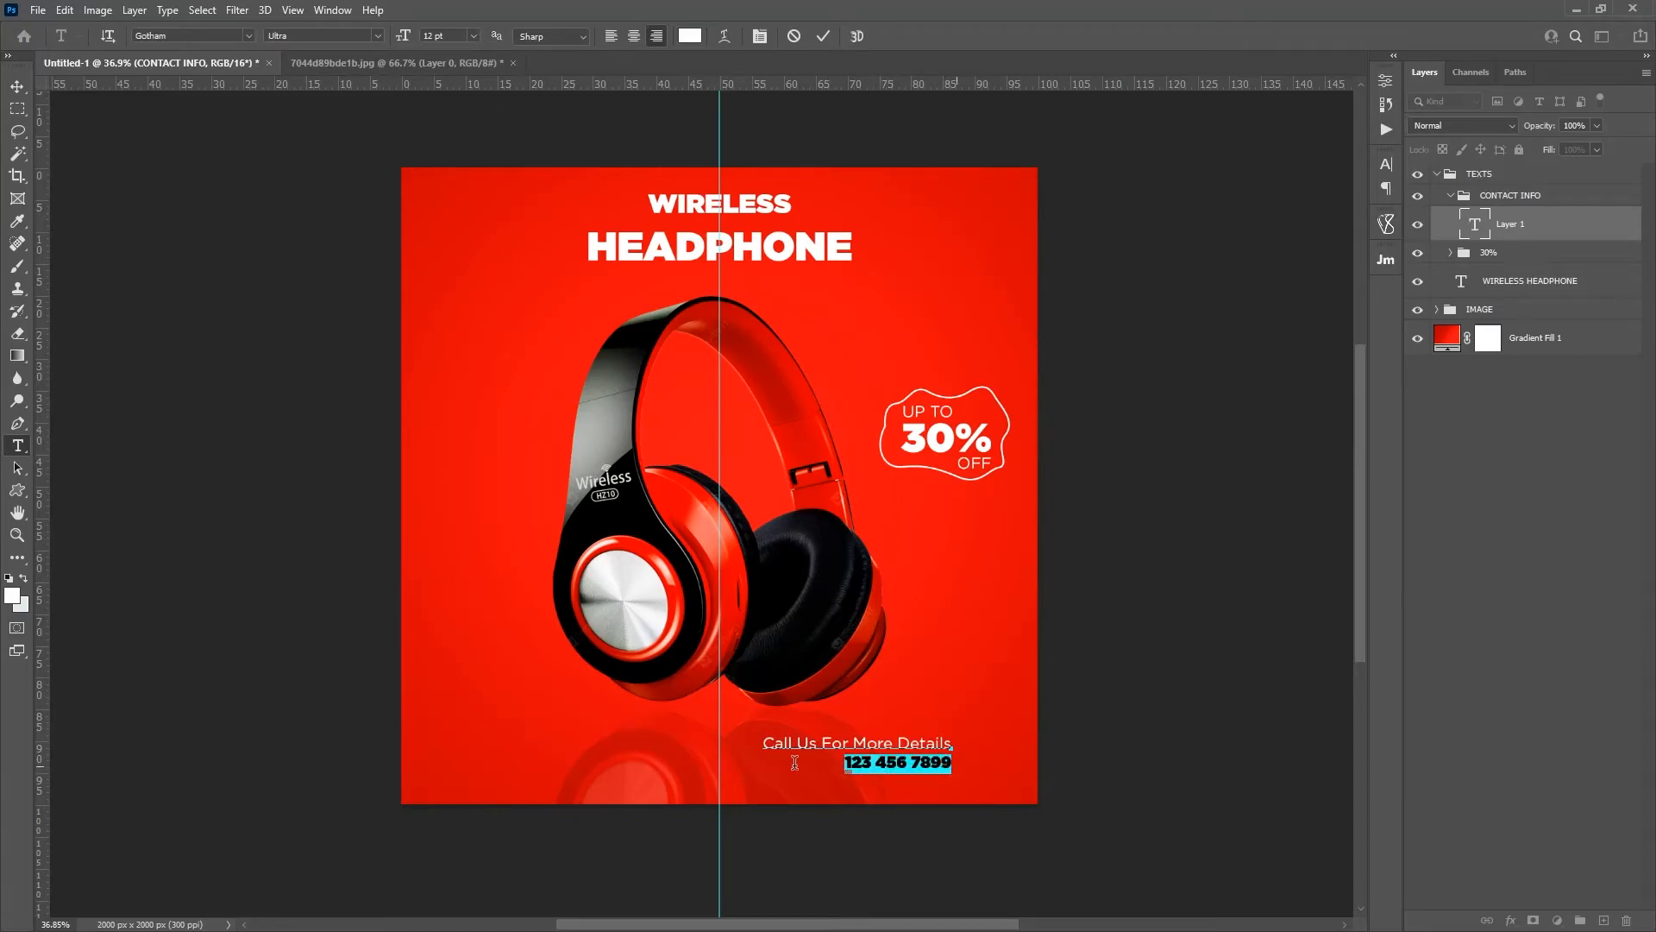
pyautogui.moveTo(416, 37); pyautogui.dragTo(409, 40)
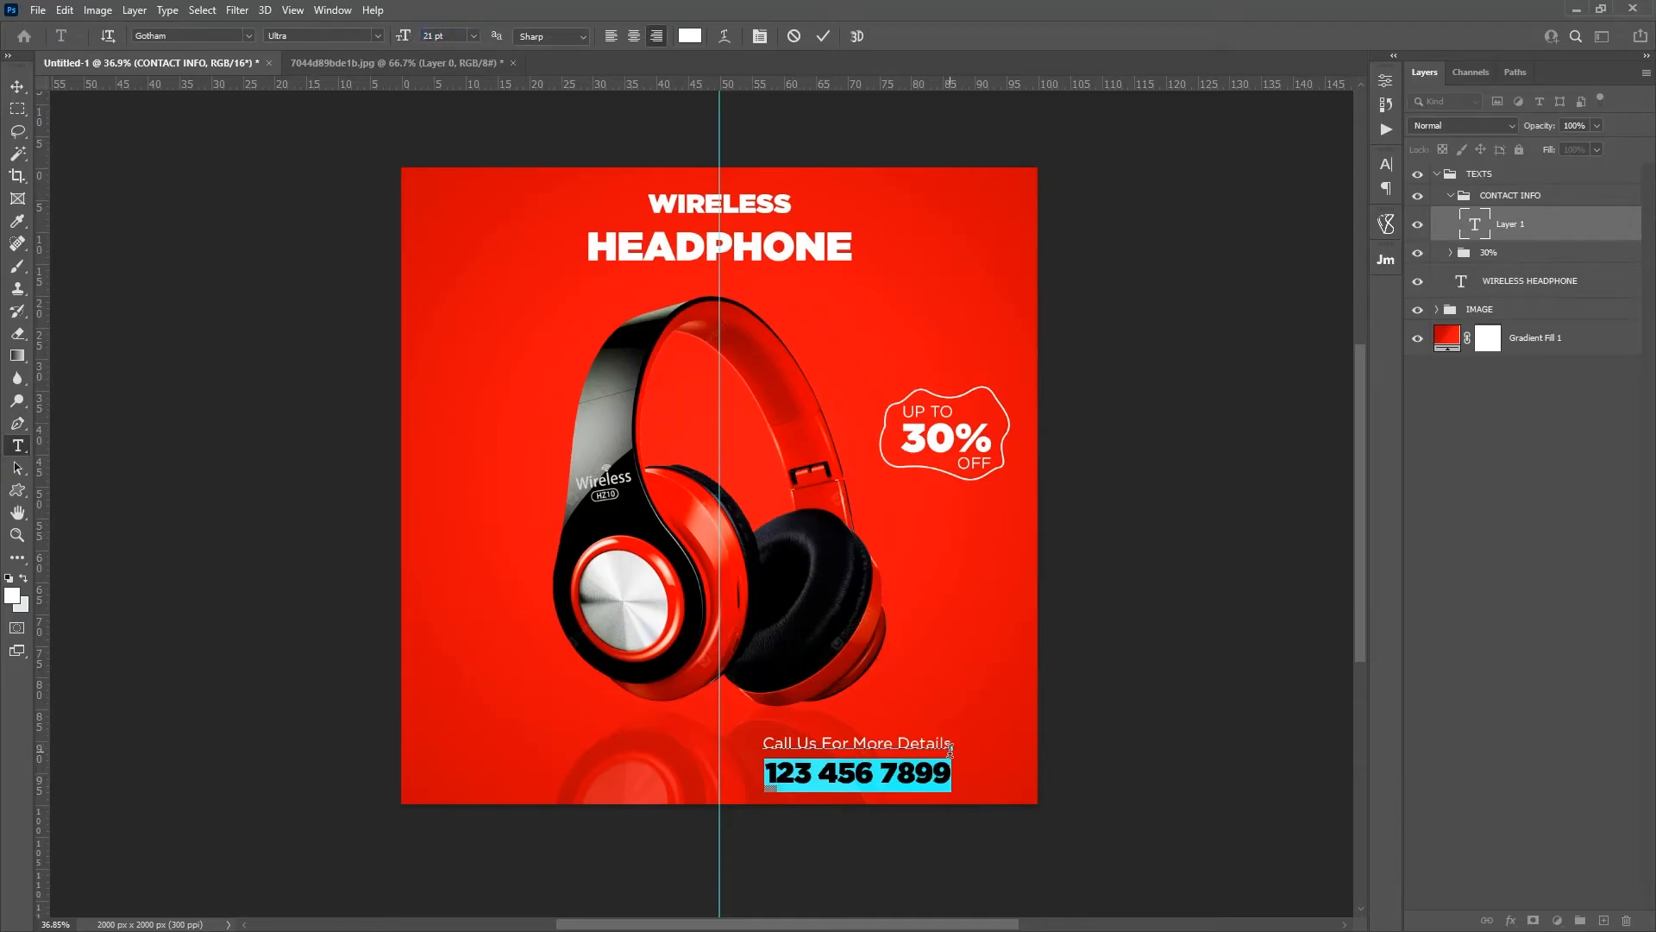
pyautogui.moveTo(768, 753)
pyautogui.click(473, 36)
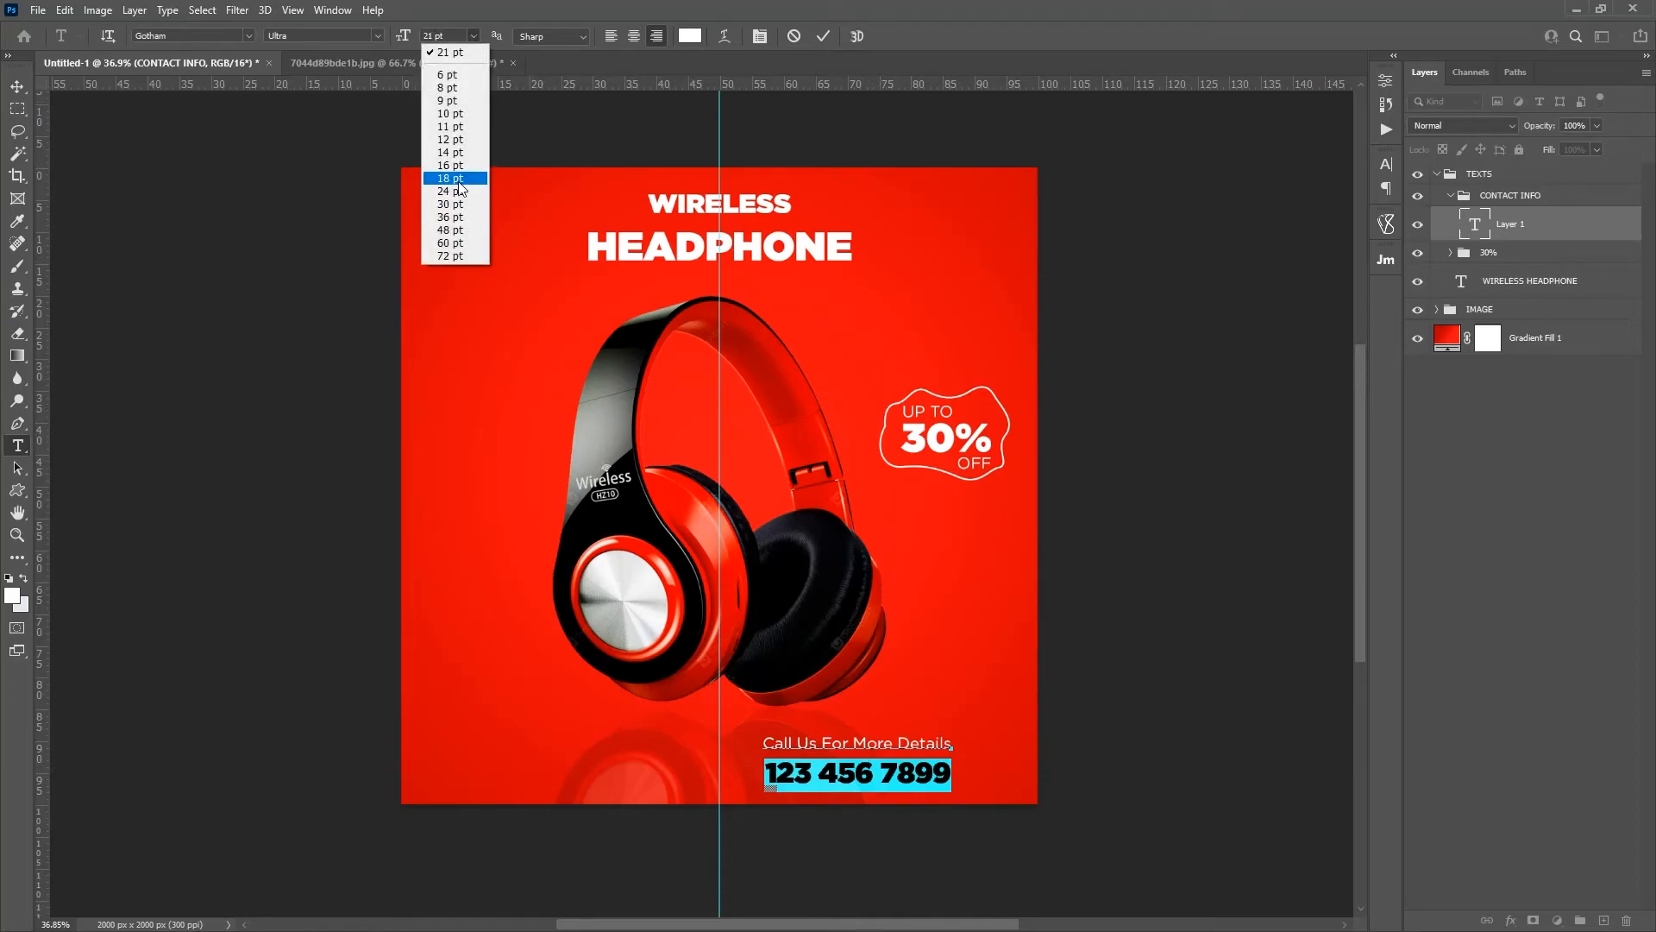
pyautogui.click(429, 35)
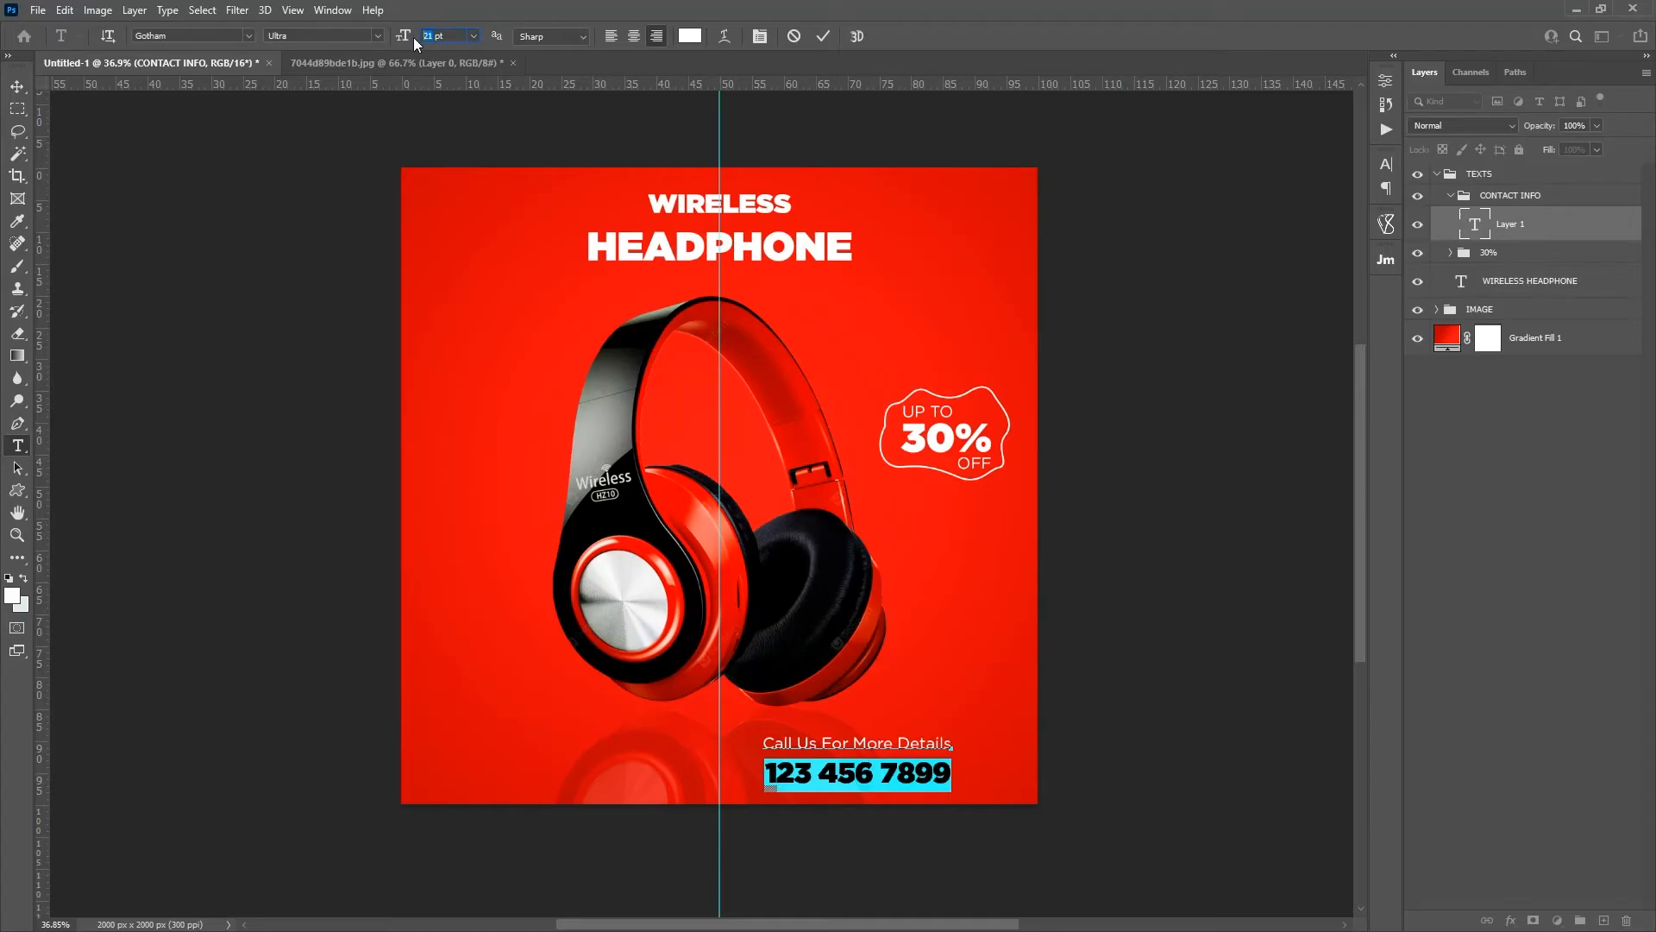
pyautogui.write('22')
pyautogui.press('Return')
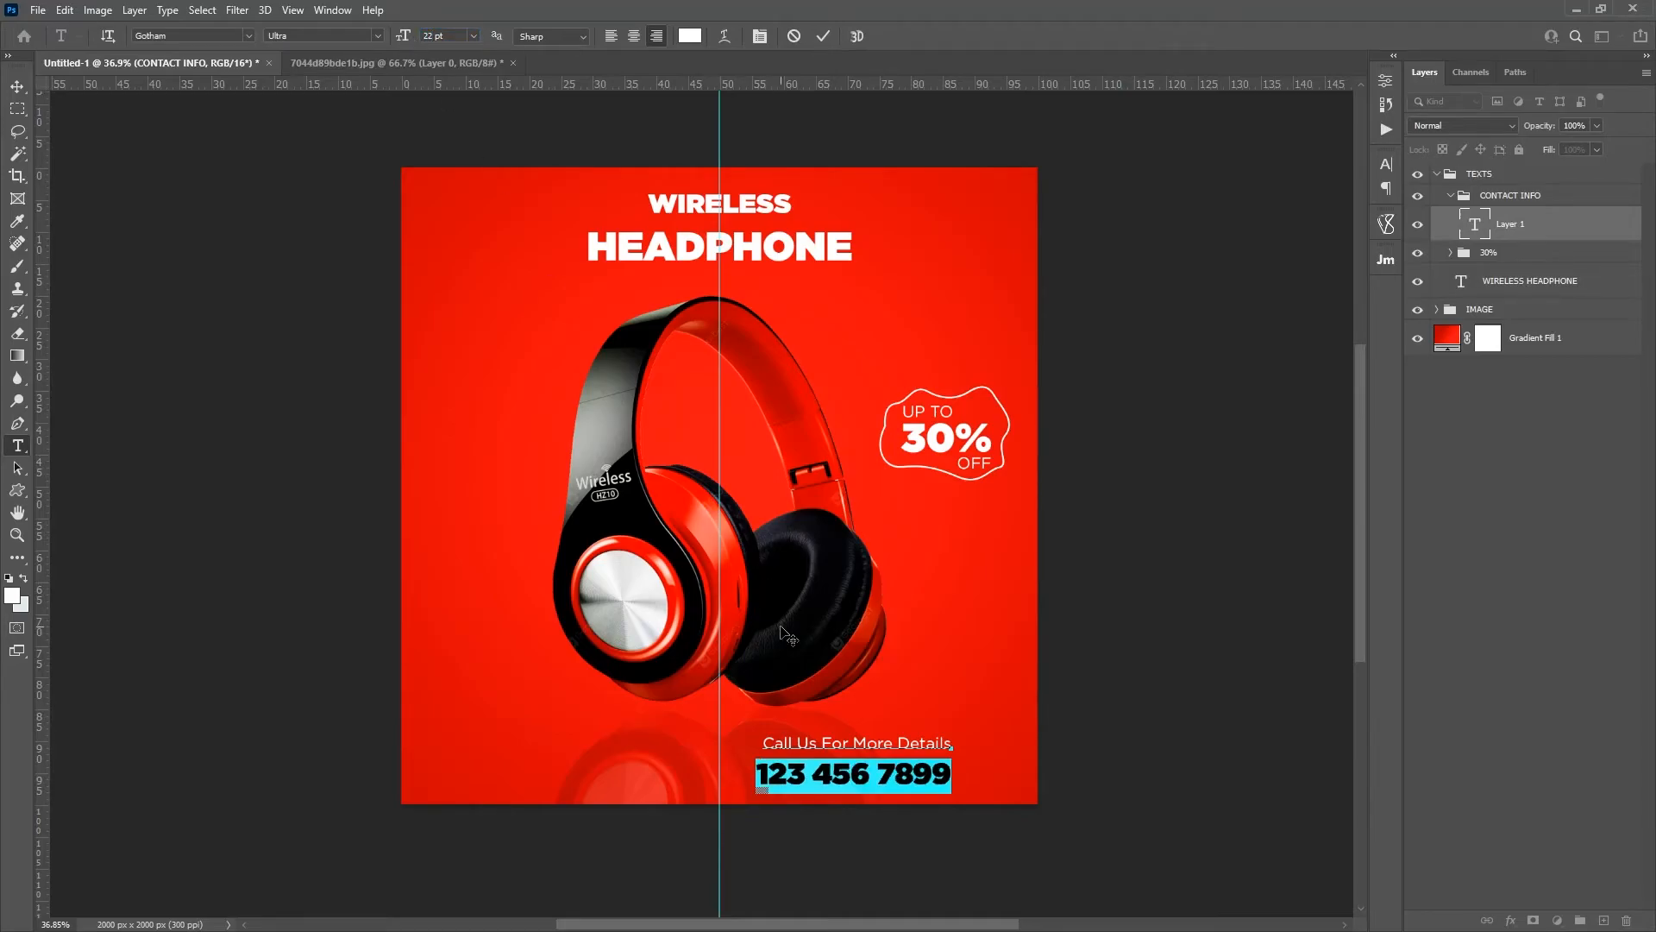
pyautogui.moveTo(966, 831); pyautogui.dragTo(763, 771)
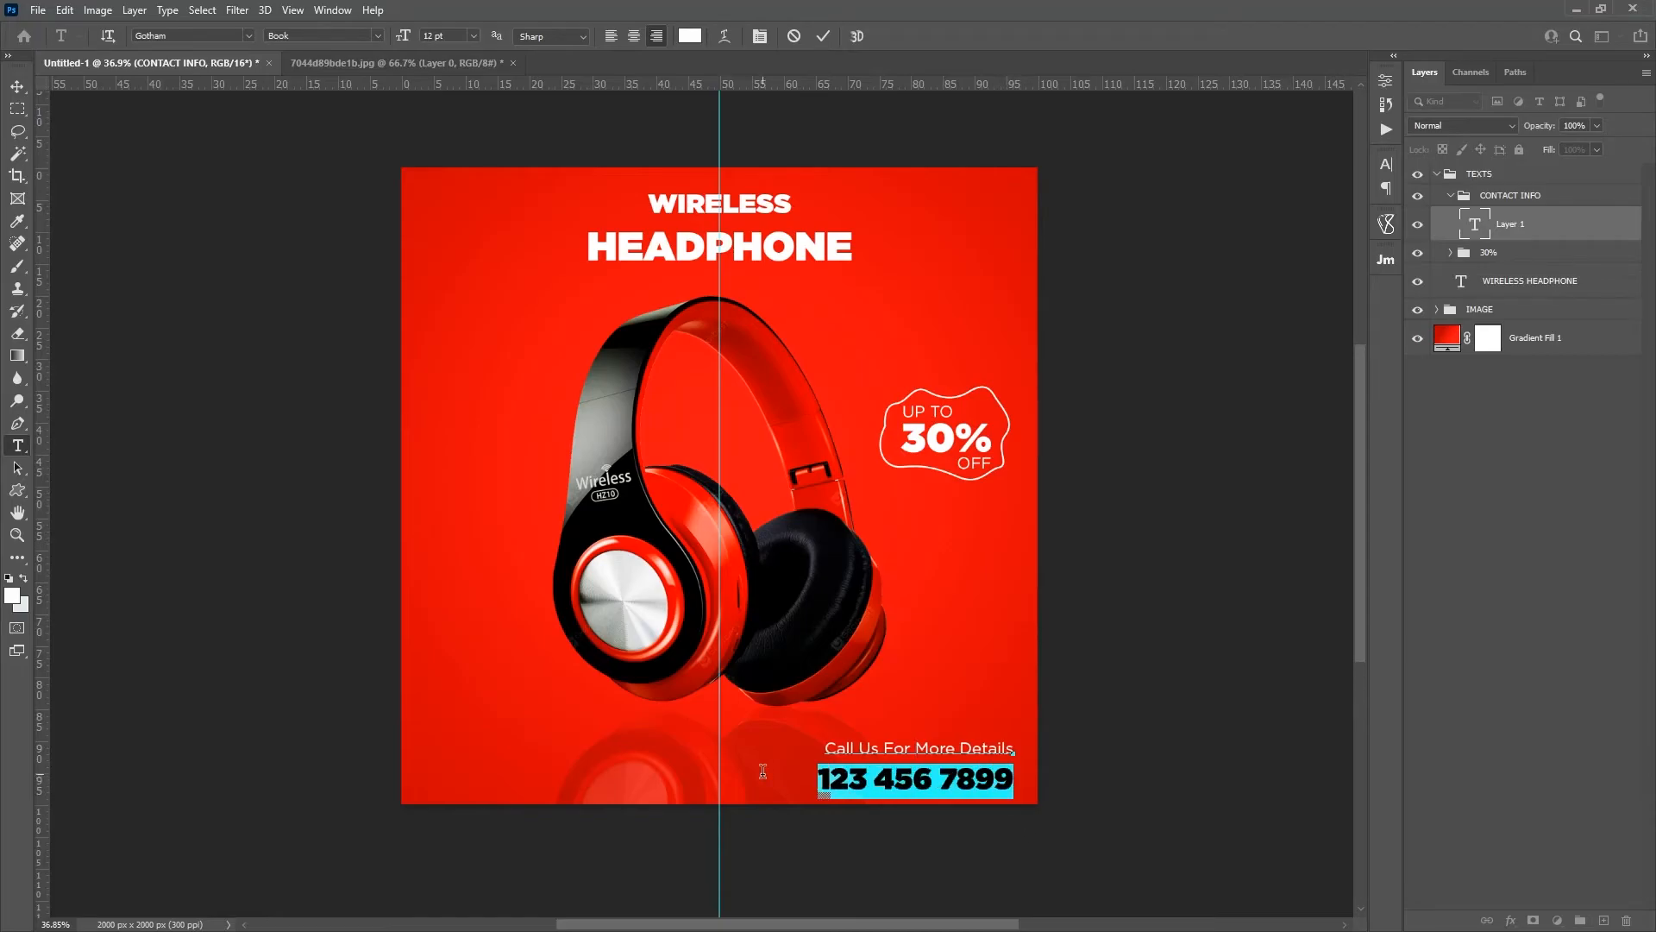
# Step: Set the phone number line's leading to 22 pt to tighten the gap below "Call Us For More Details"
pyautogui.click(332, 9)
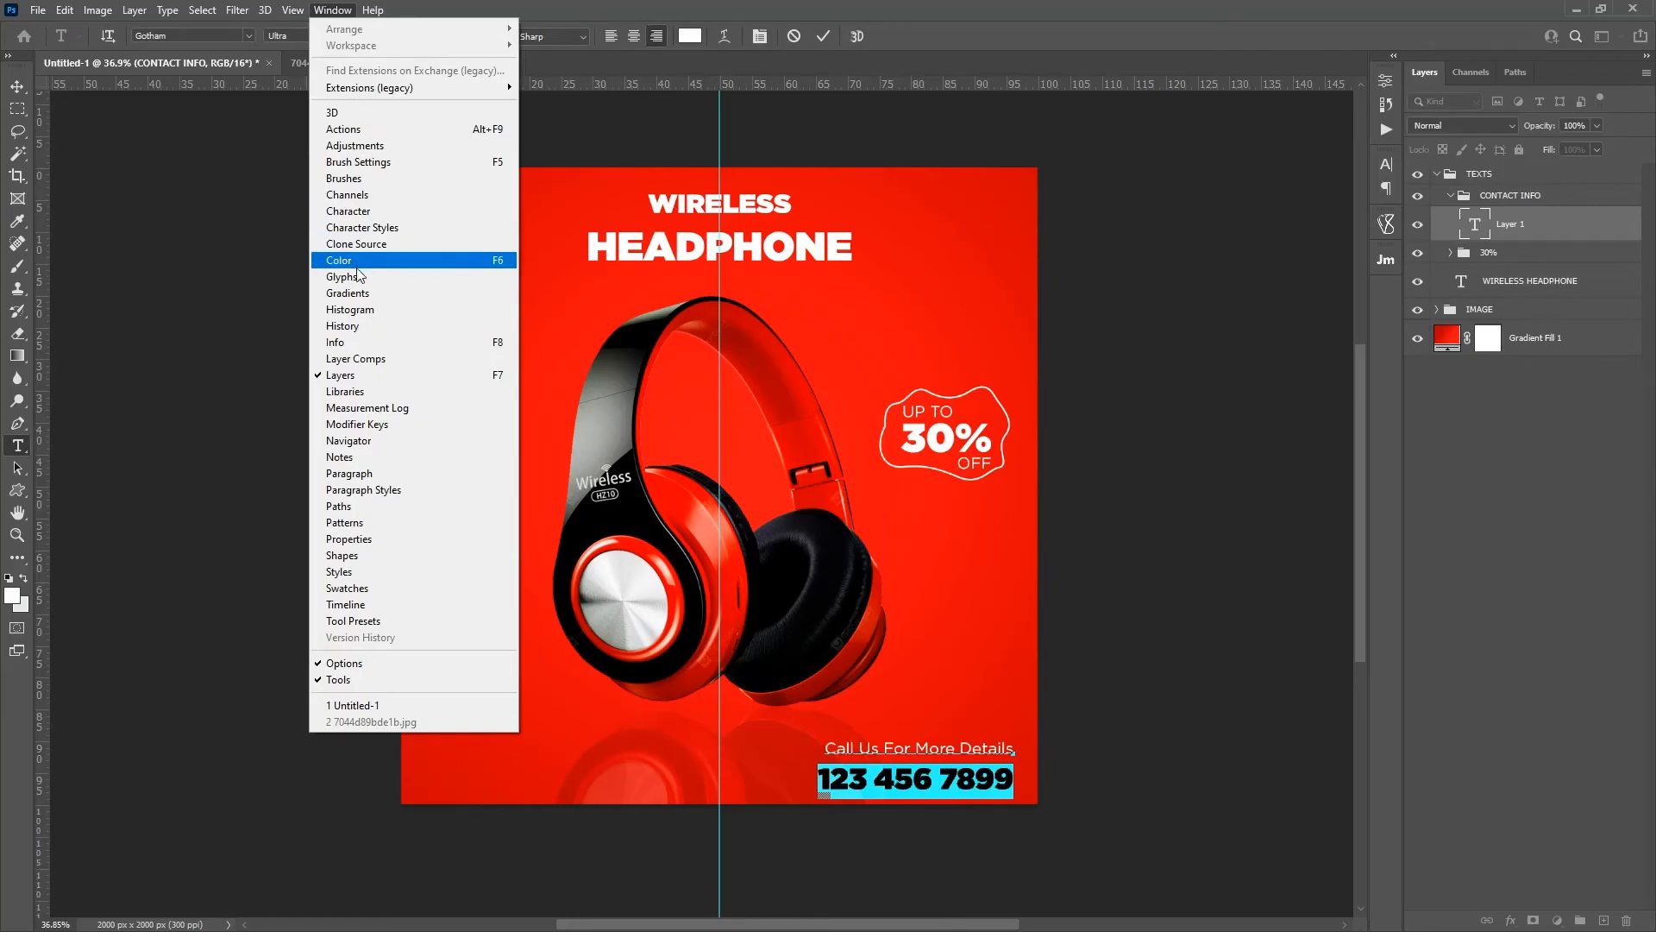
pyautogui.click(349, 210)
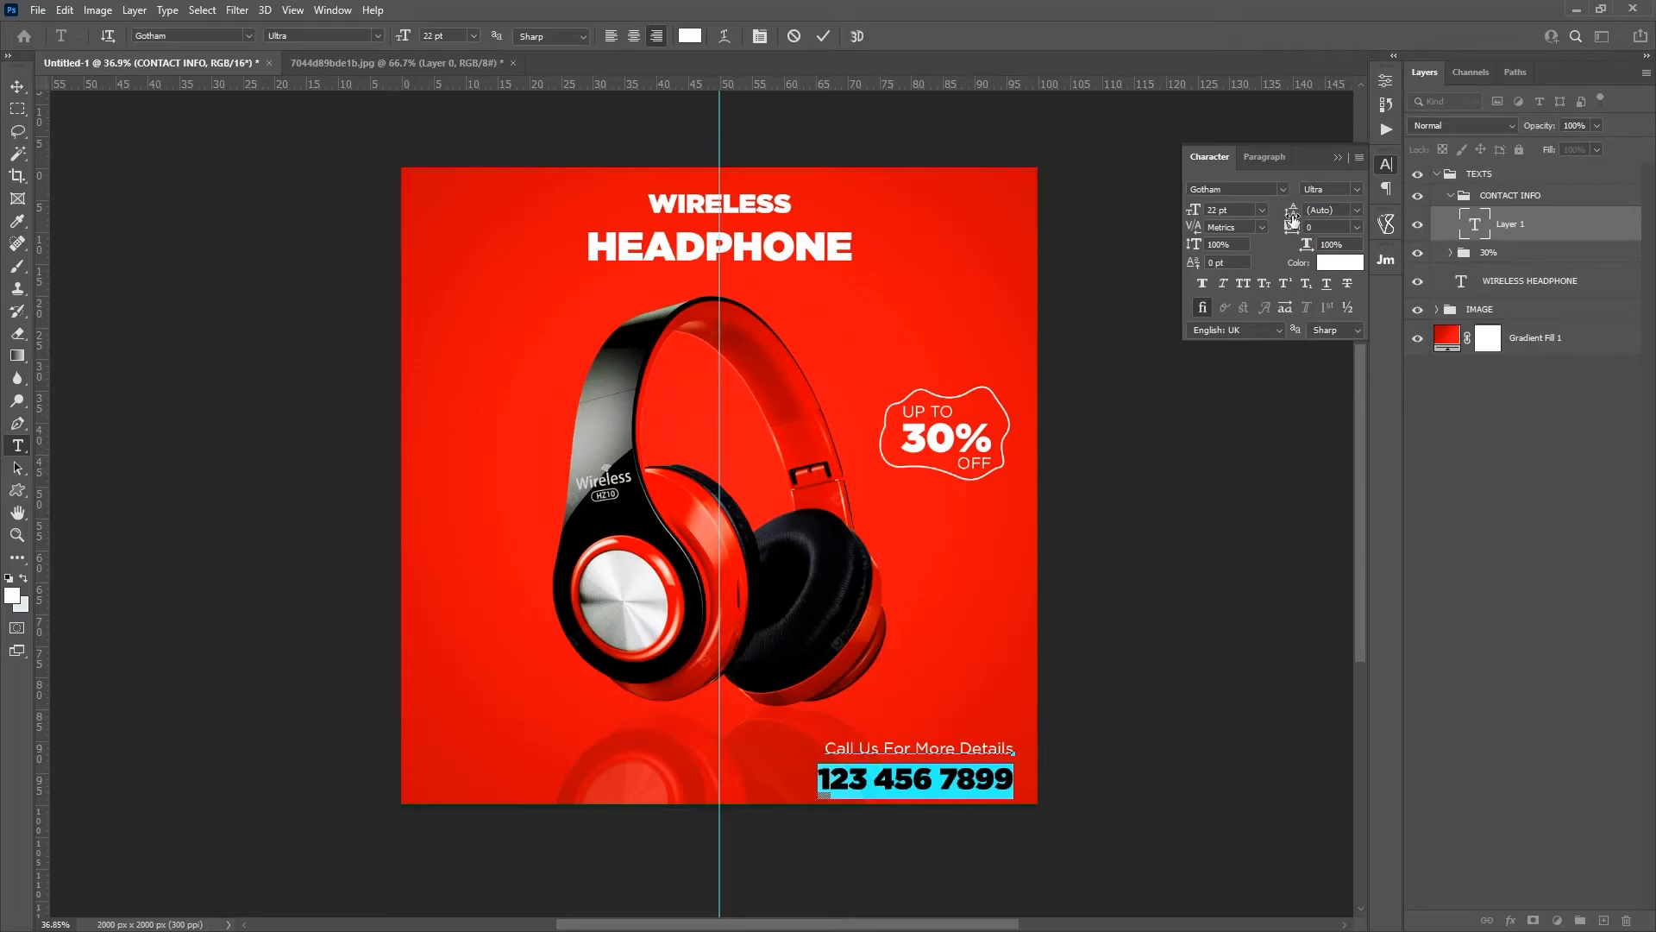
pyautogui.moveTo(1302, 218); pyautogui.dragTo(1246, 215)
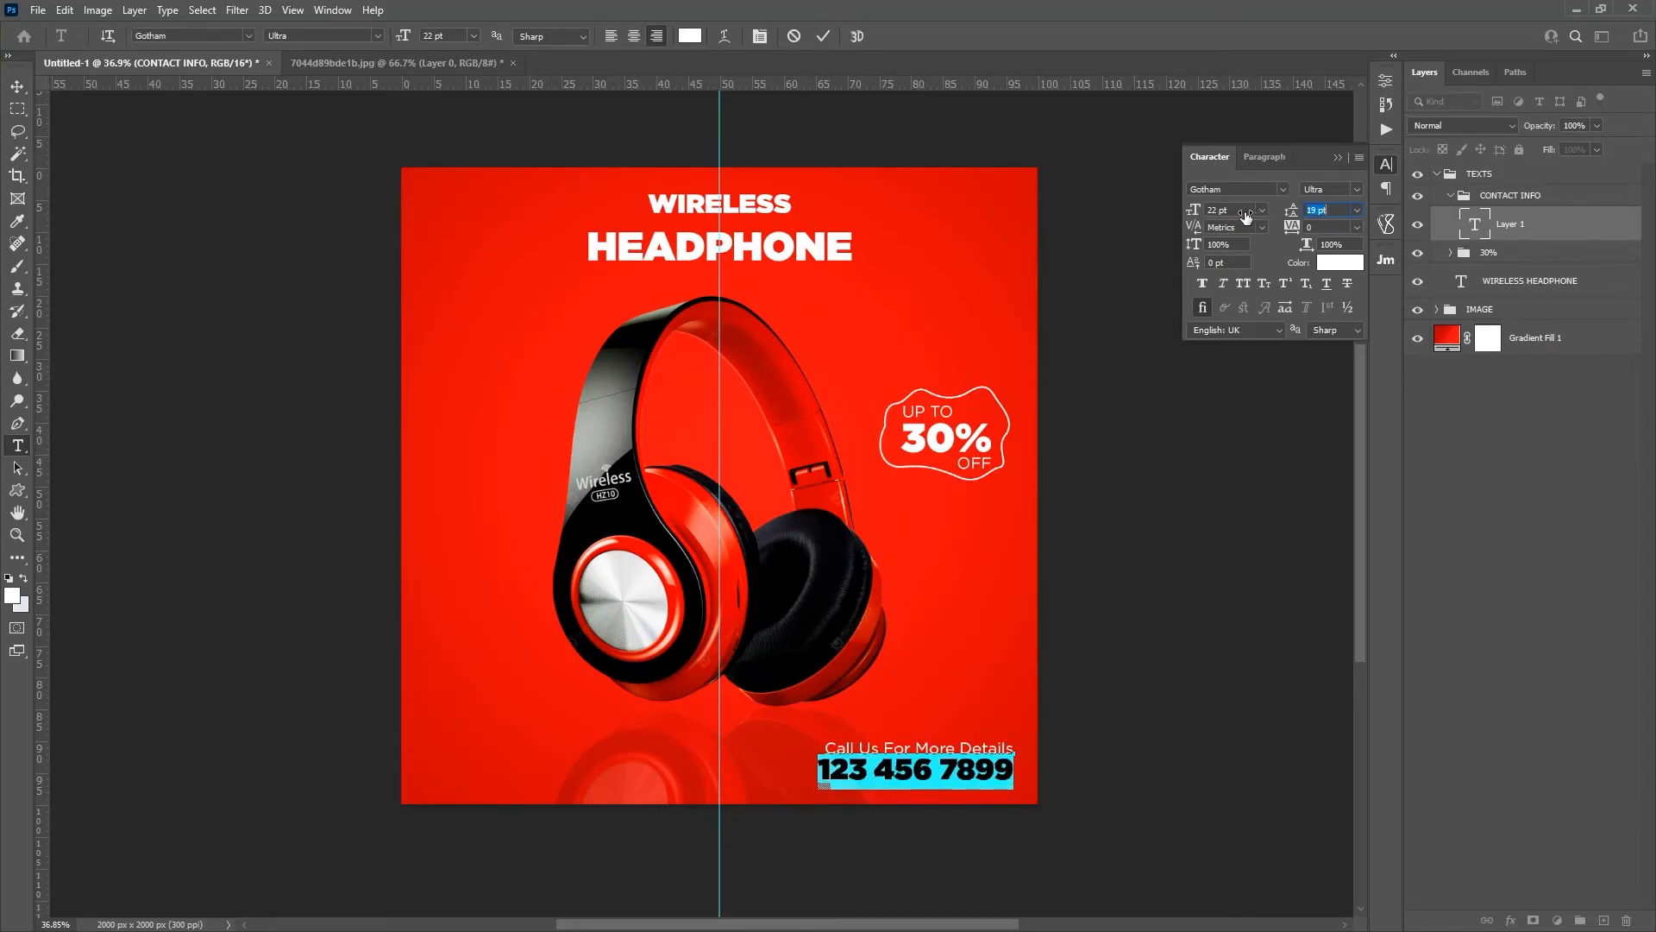
pyautogui.click(1292, 214)
pyautogui.write('22')
pyautogui.press('Return')
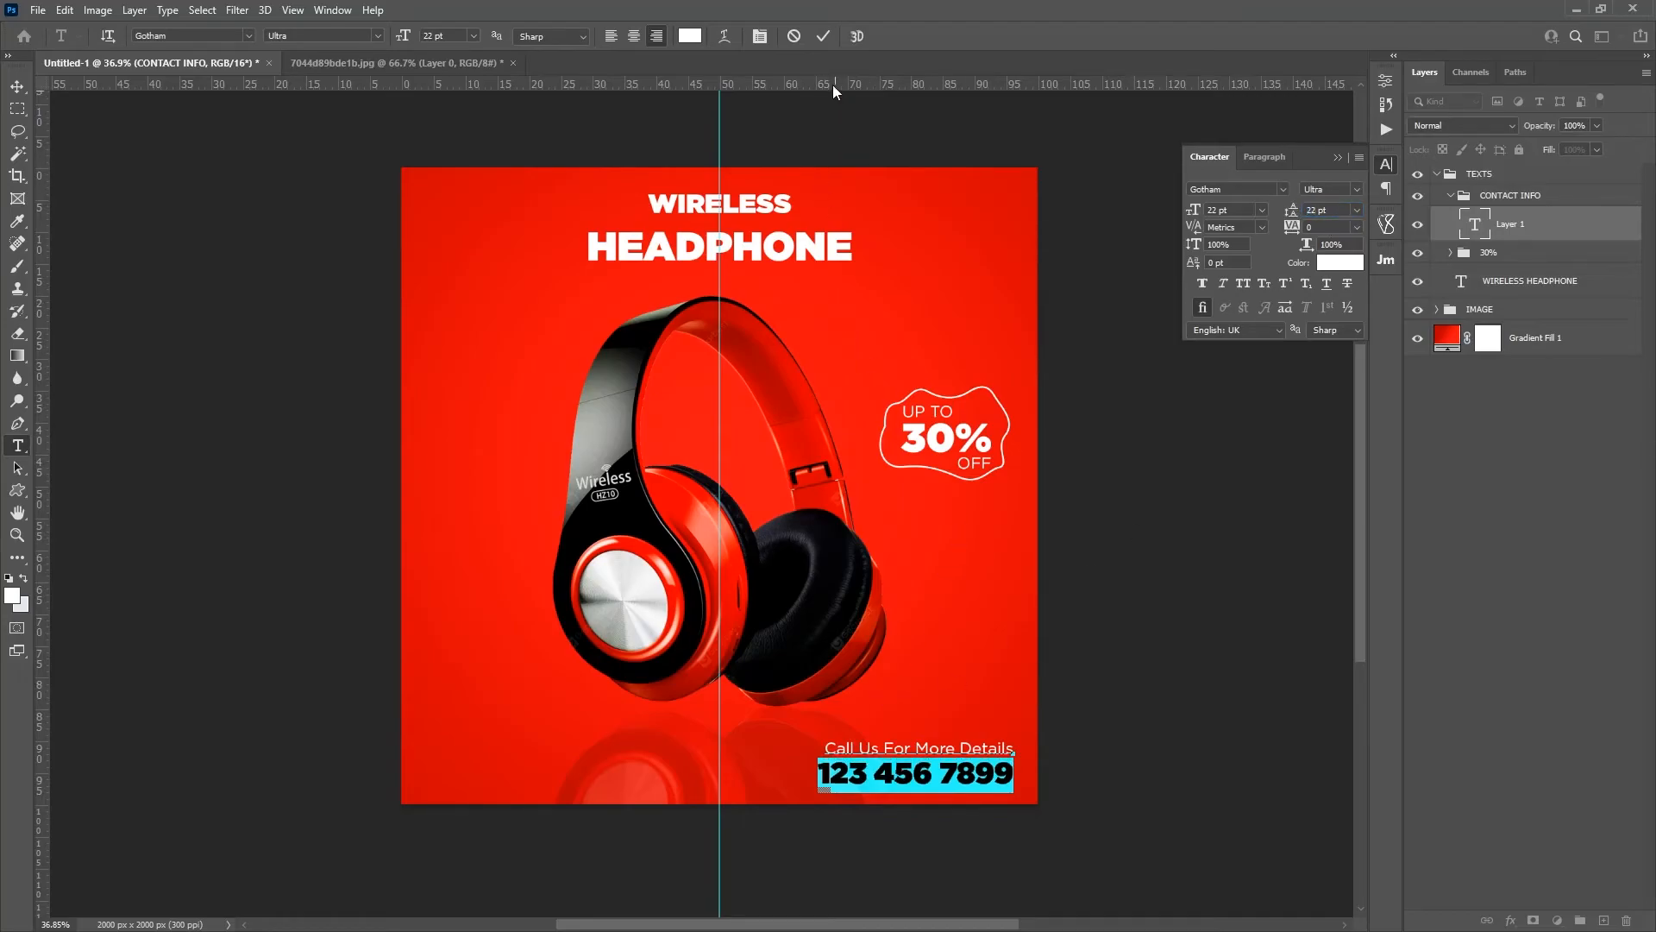
# Step: Commit the contact text and nudge it slightly to the right, closer to the canvas edge
pyautogui.click(823, 35)
pyautogui.press('v')
pyautogui.moveTo(944, 683); pyautogui.dragTo(945, 690)
pyautogui.hotkey('ctrl', 'z')
pyautogui.press('Right')
pyautogui.press('Right')
pyautogui.press('Right')
pyautogui.press('Right')
pyautogui.press('Right')
pyautogui.hotkey('shift', 'Right')
pyautogui.hotkey('shift', 'Right')
# Step: Add an "order now" text near the canvas's lower-left corner at 37 pt, centre-aligned and in all caps
pyautogui.press('t')
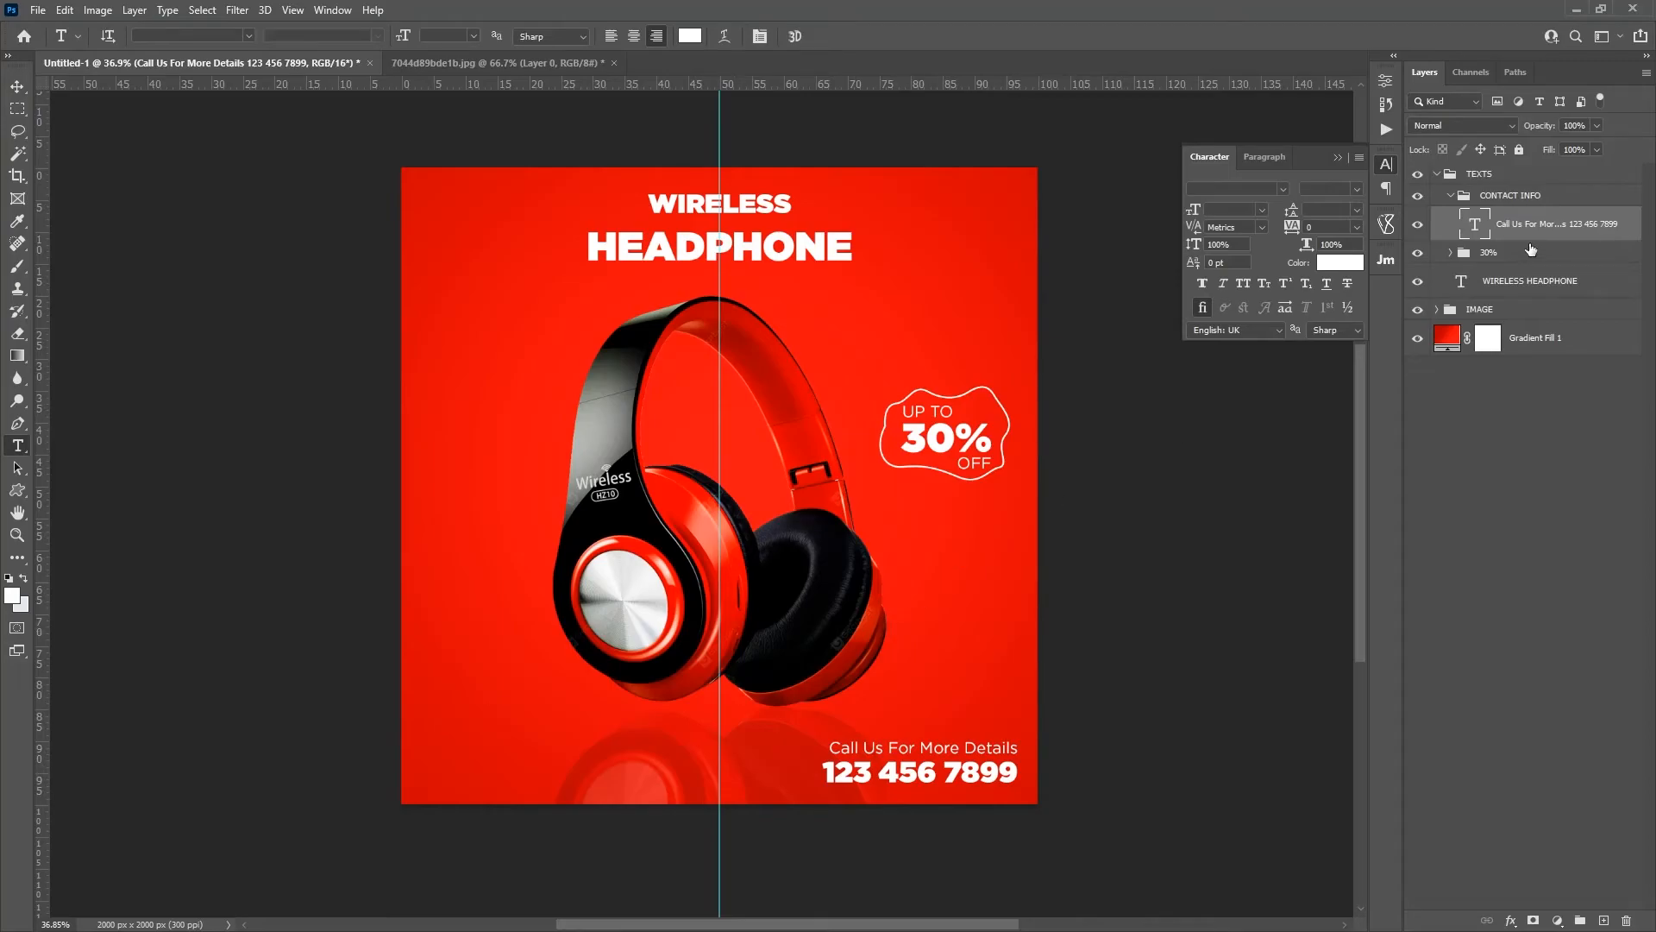
pyautogui.click(479, 747)
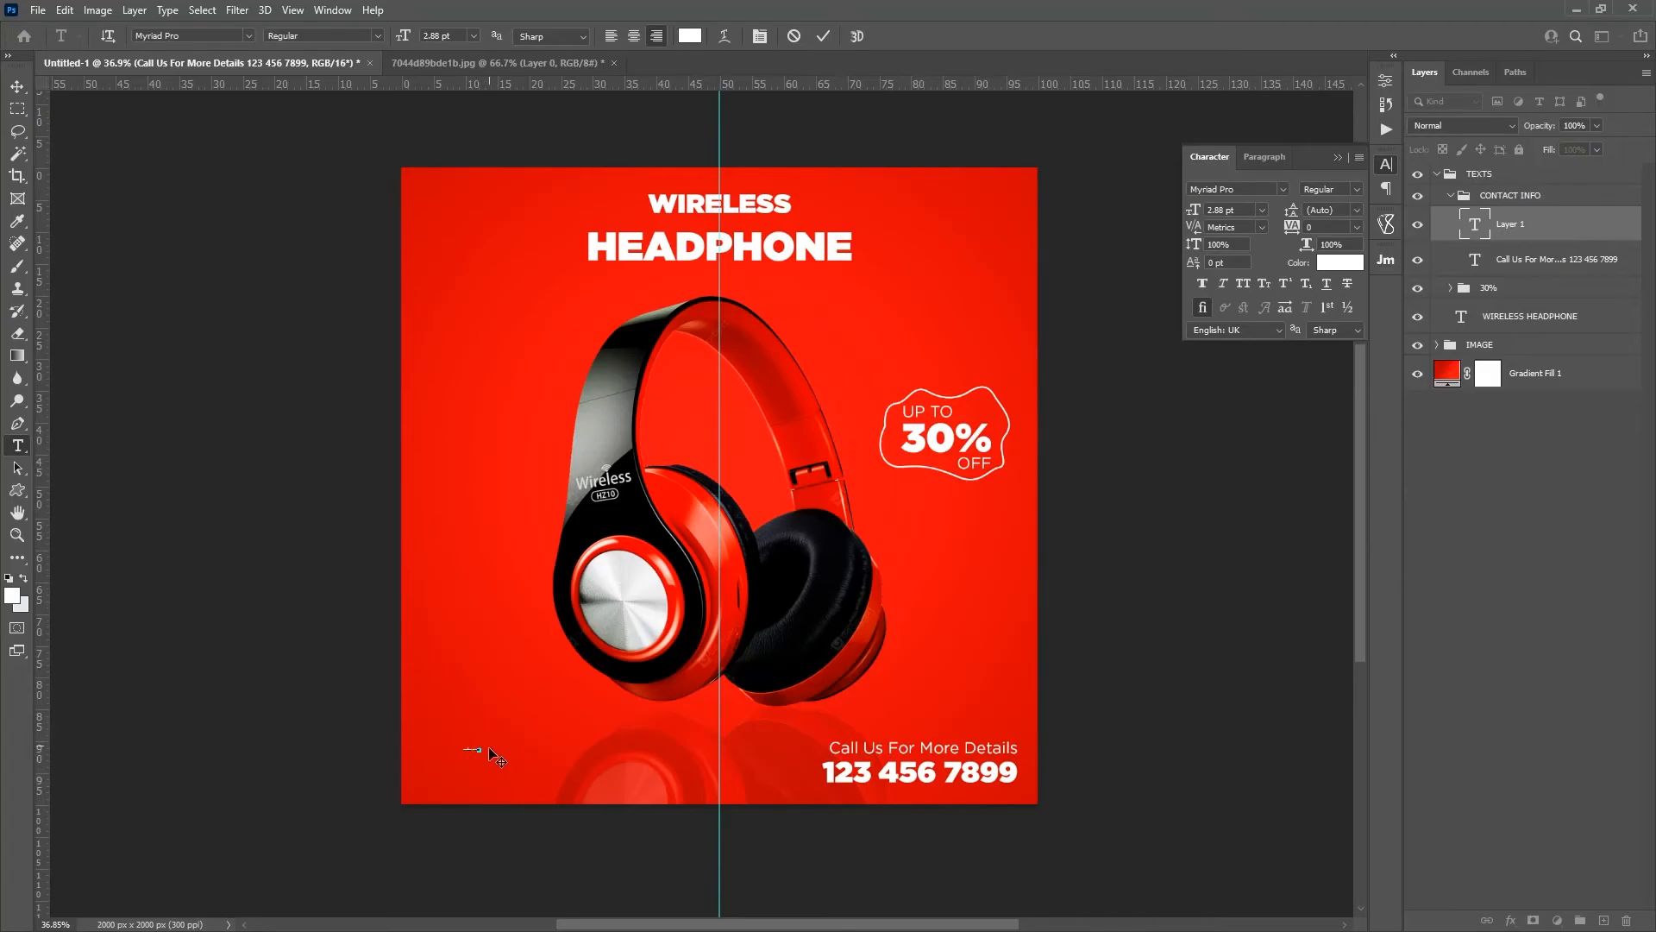
pyautogui.moveTo(484, 748); pyautogui.dragTo(442, 747)
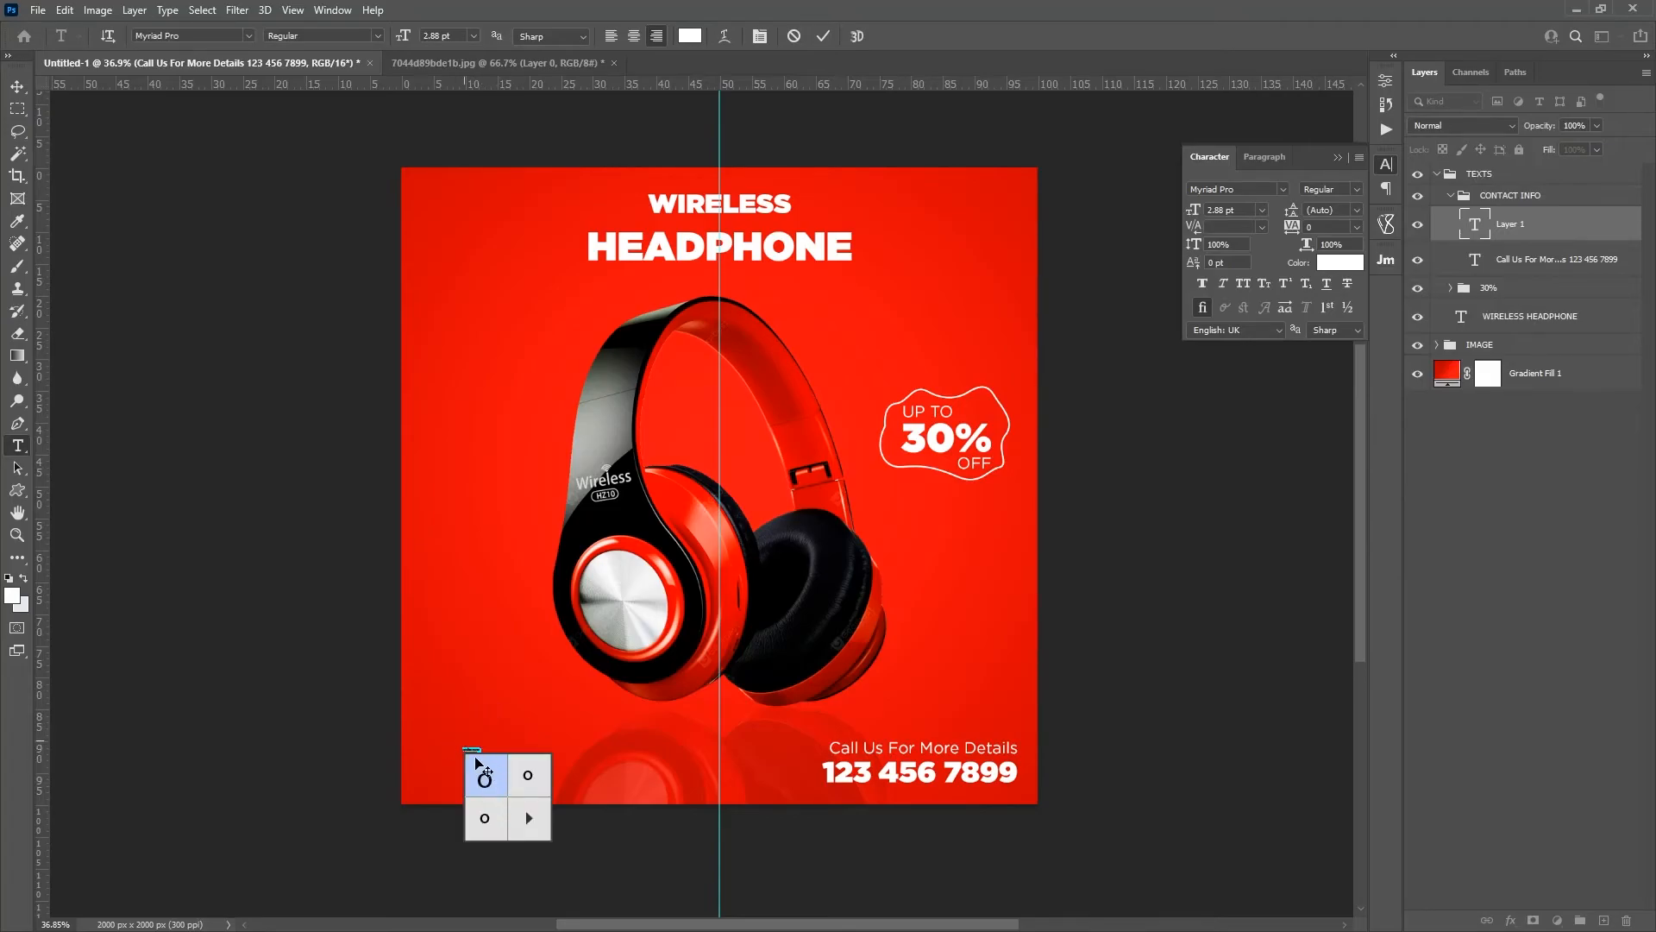
pyautogui.moveTo(397, 39); pyautogui.dragTo(438, 524)
pyautogui.moveTo(454, 777); pyautogui.dragTo(559, 781)
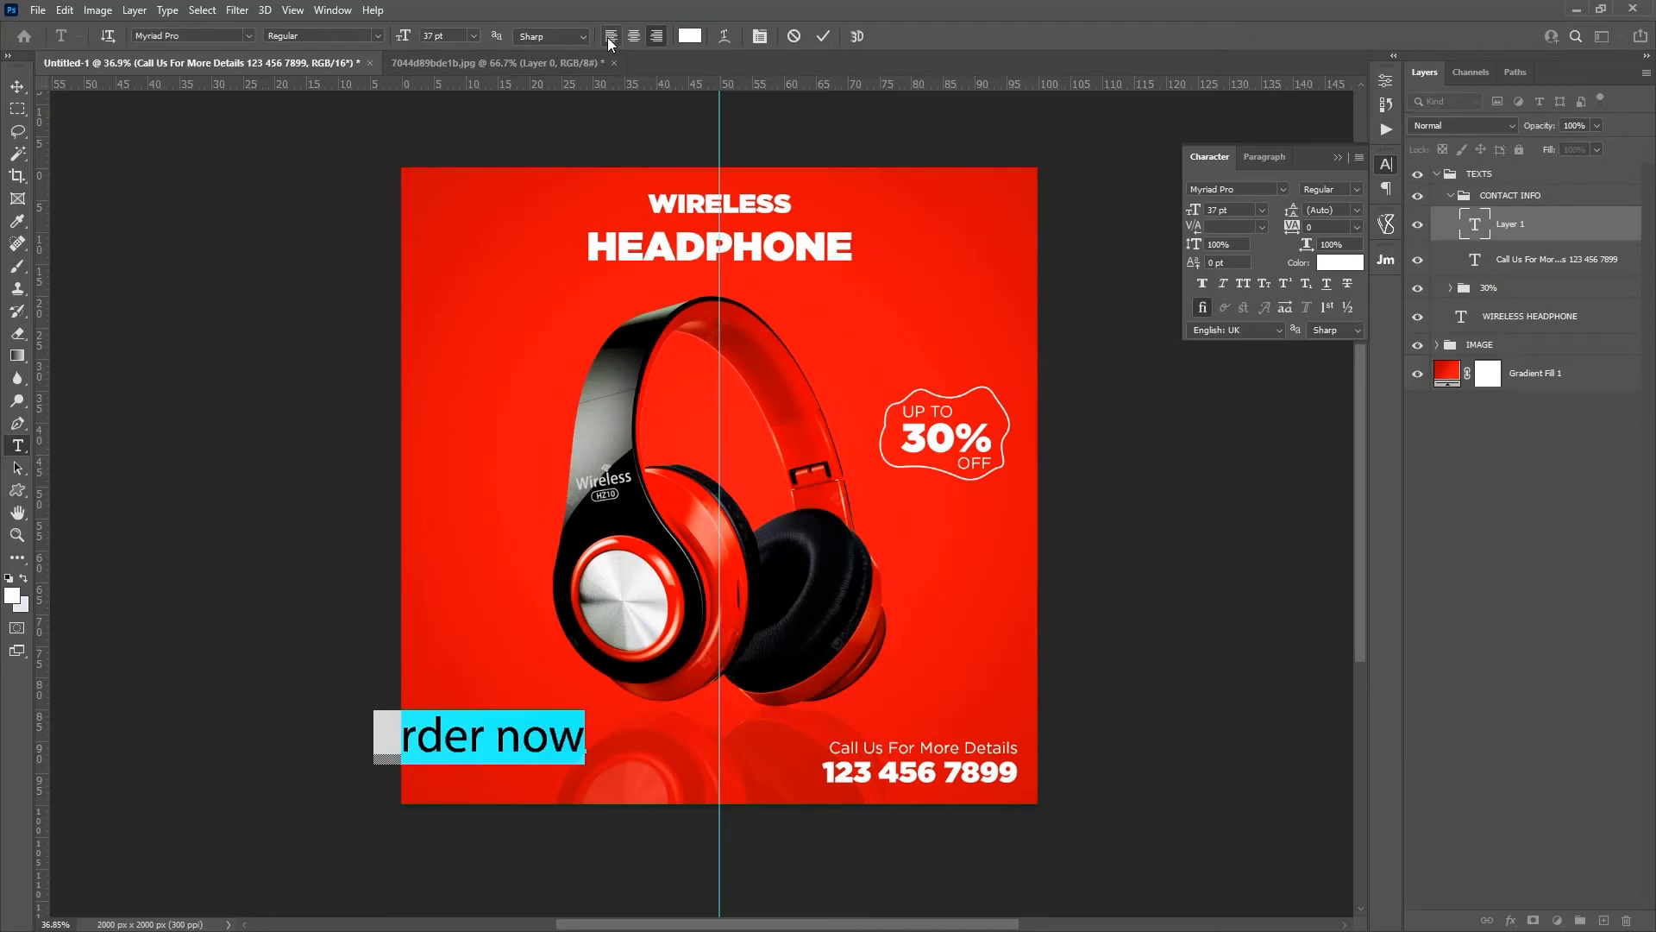
pyautogui.click(634, 36)
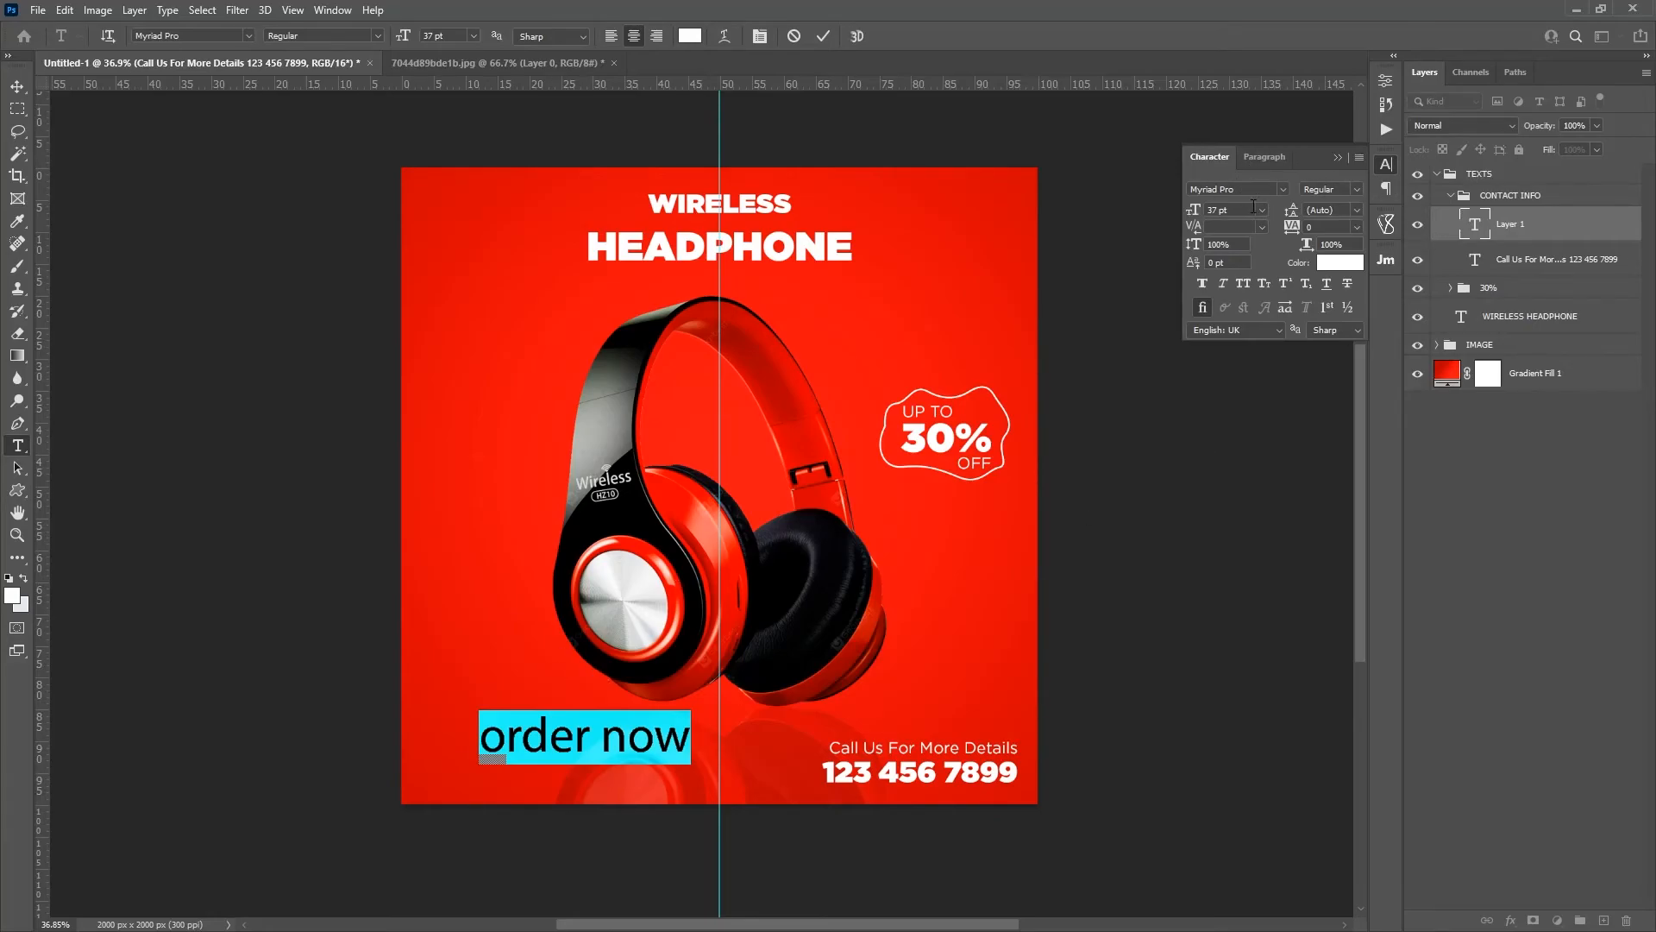
pyautogui.click(1244, 283)
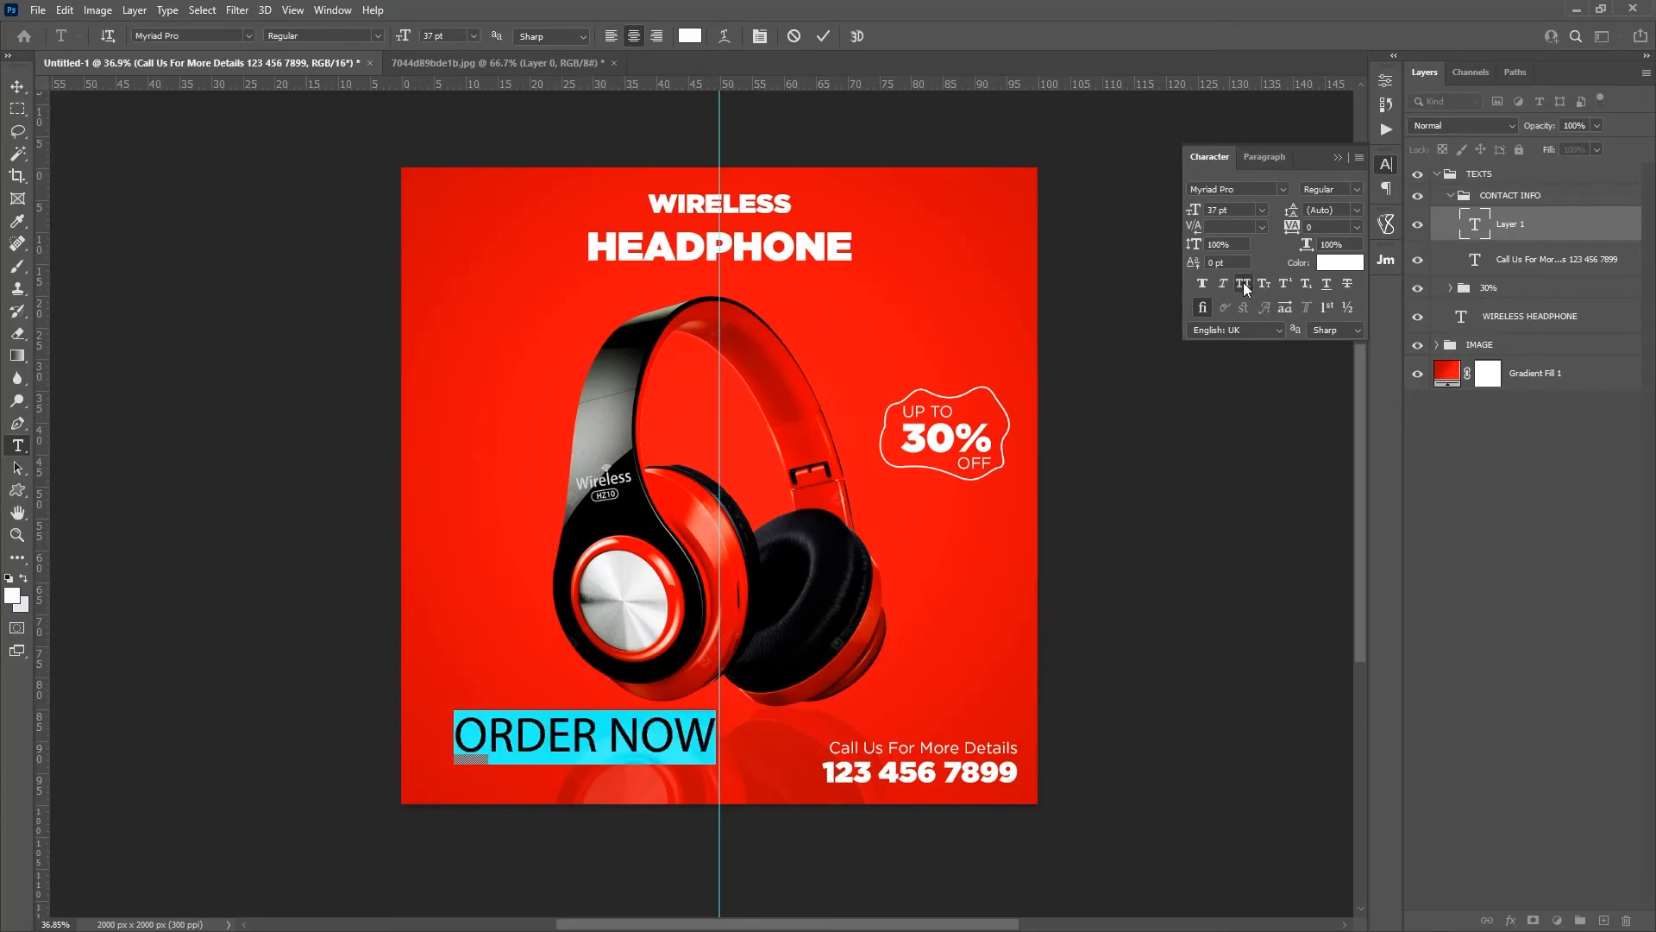
# Step: Set the ORDER NOW text in Gotham Ultra
pyautogui.click(377, 35)
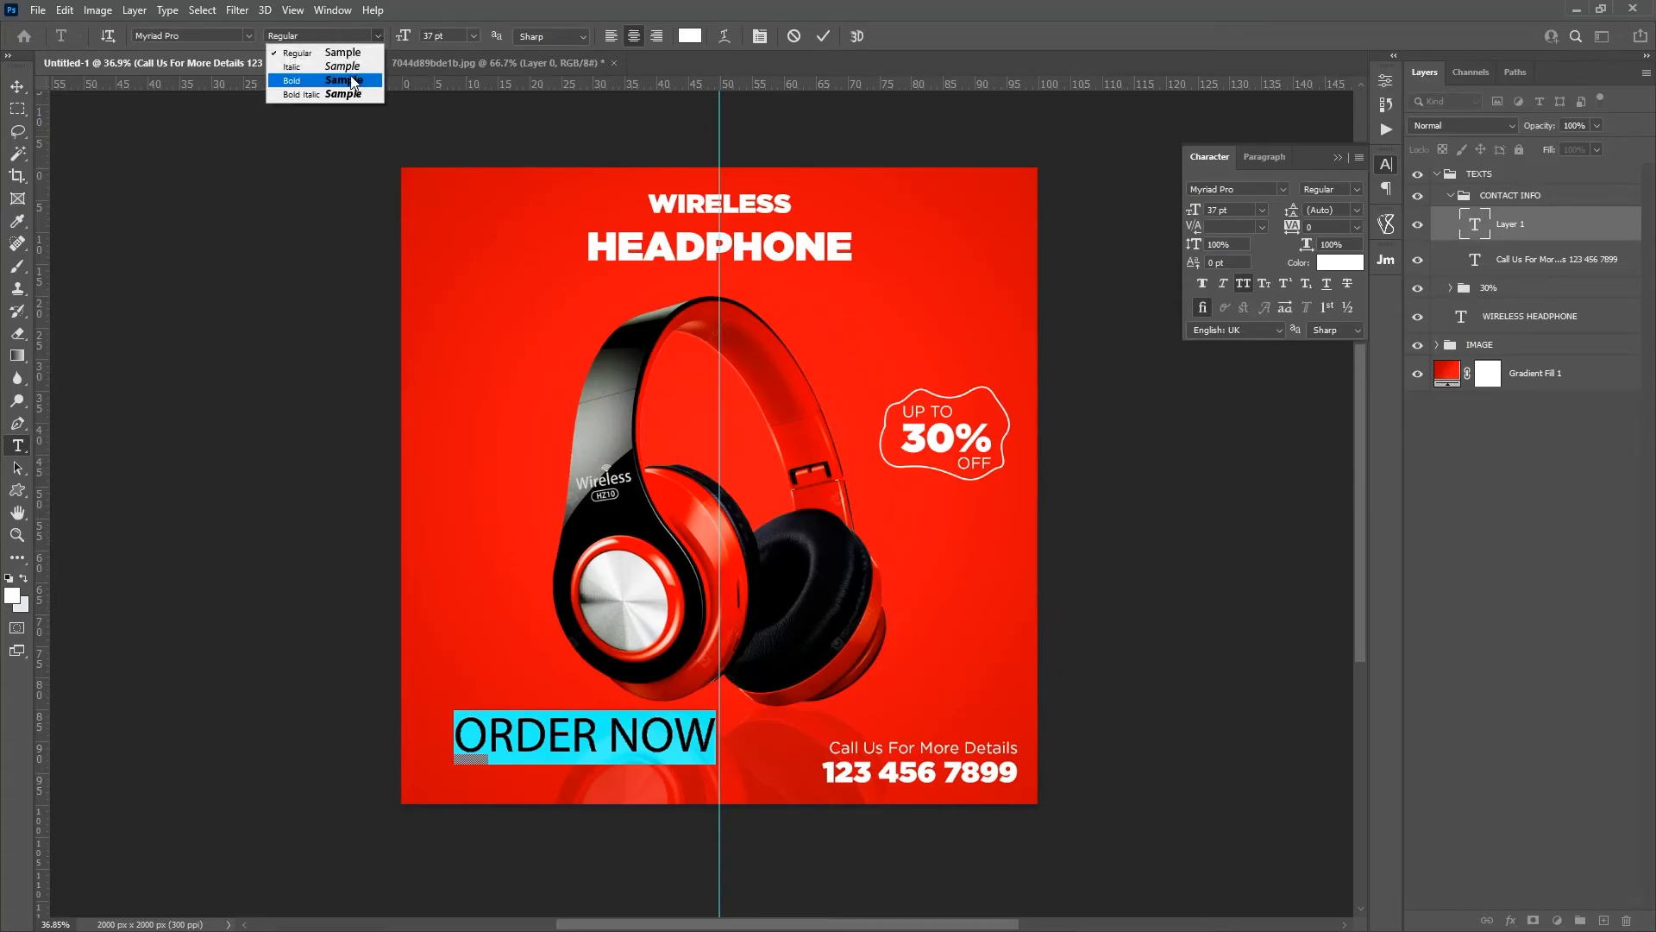
pyautogui.click(170, 35)
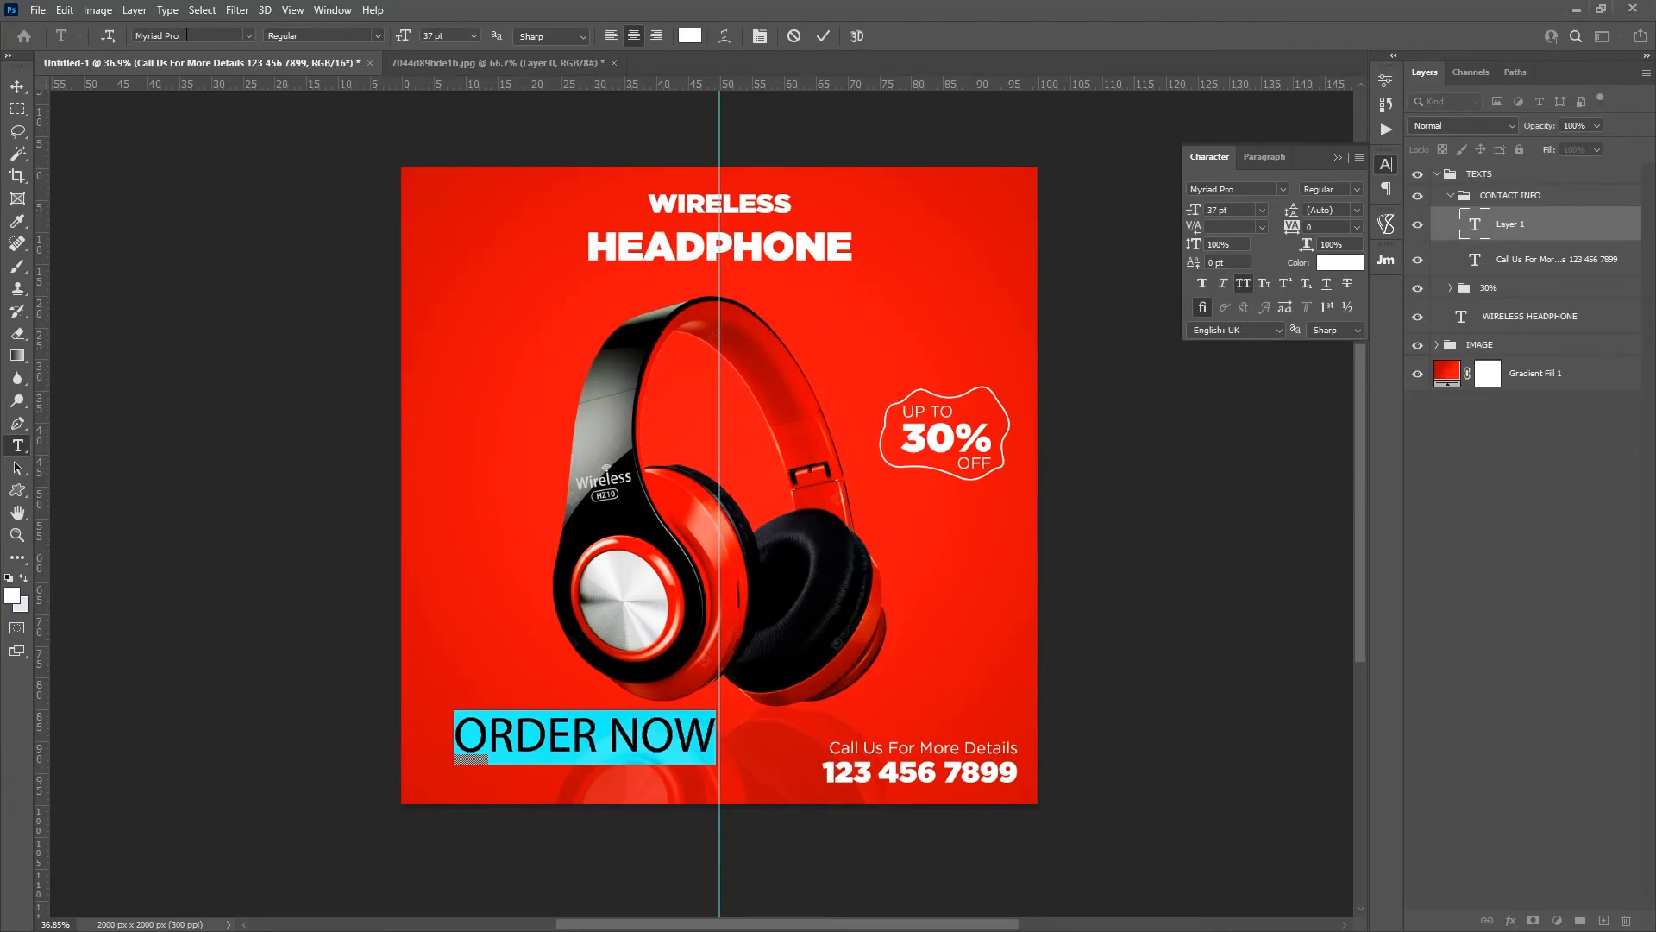
pyautogui.click(248, 35)
pyautogui.scroll(1, 388, 448)
pyautogui.moveTo(460, 450); pyautogui.dragTo(461, 121)
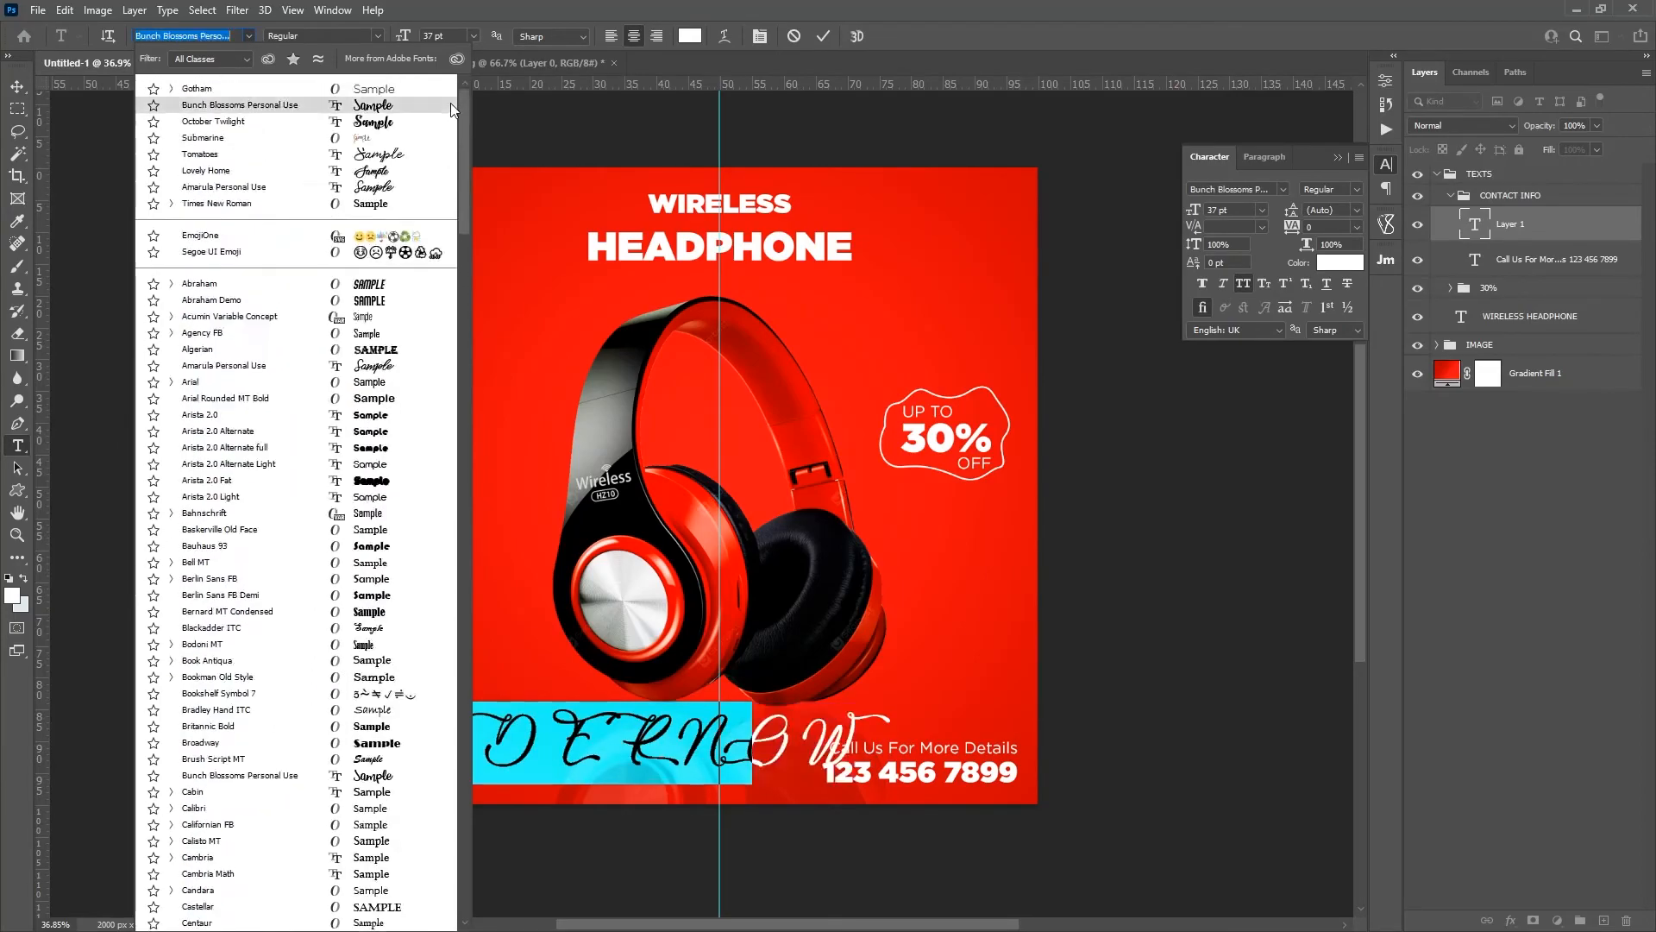
pyautogui.click(242, 96)
pyautogui.click(374, 33)
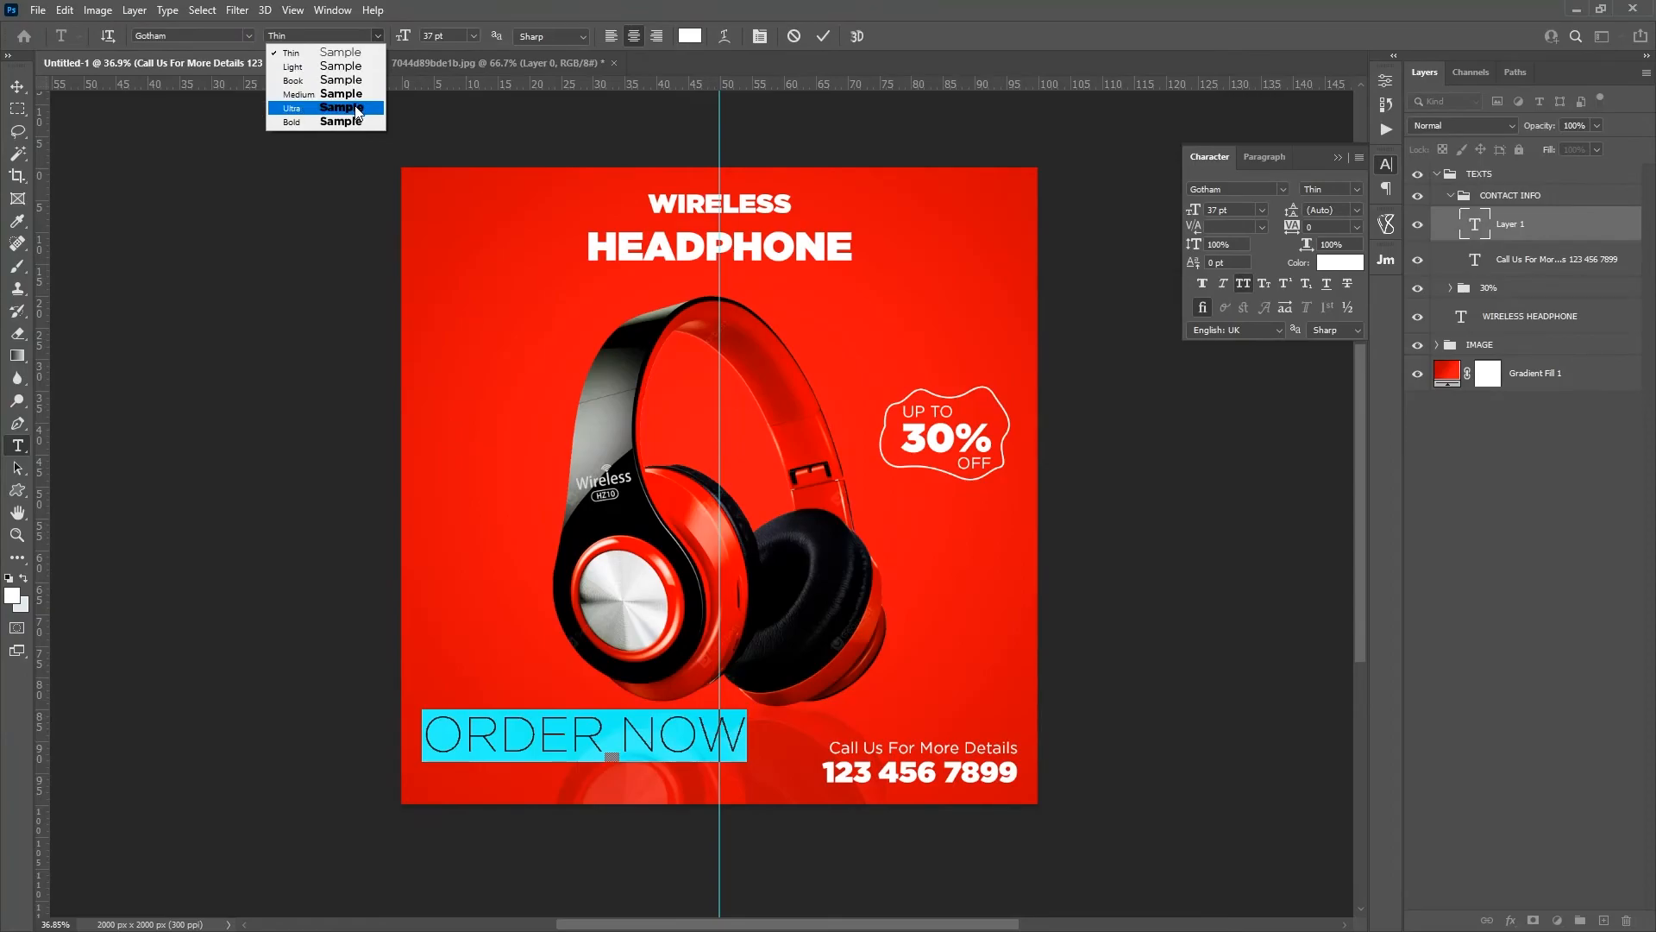
pyautogui.click(357, 110)
# Step: Reduce the ORDER NOW text to 14 pt and move it into the canvas's lower-left corner
pyautogui.click(473, 36)
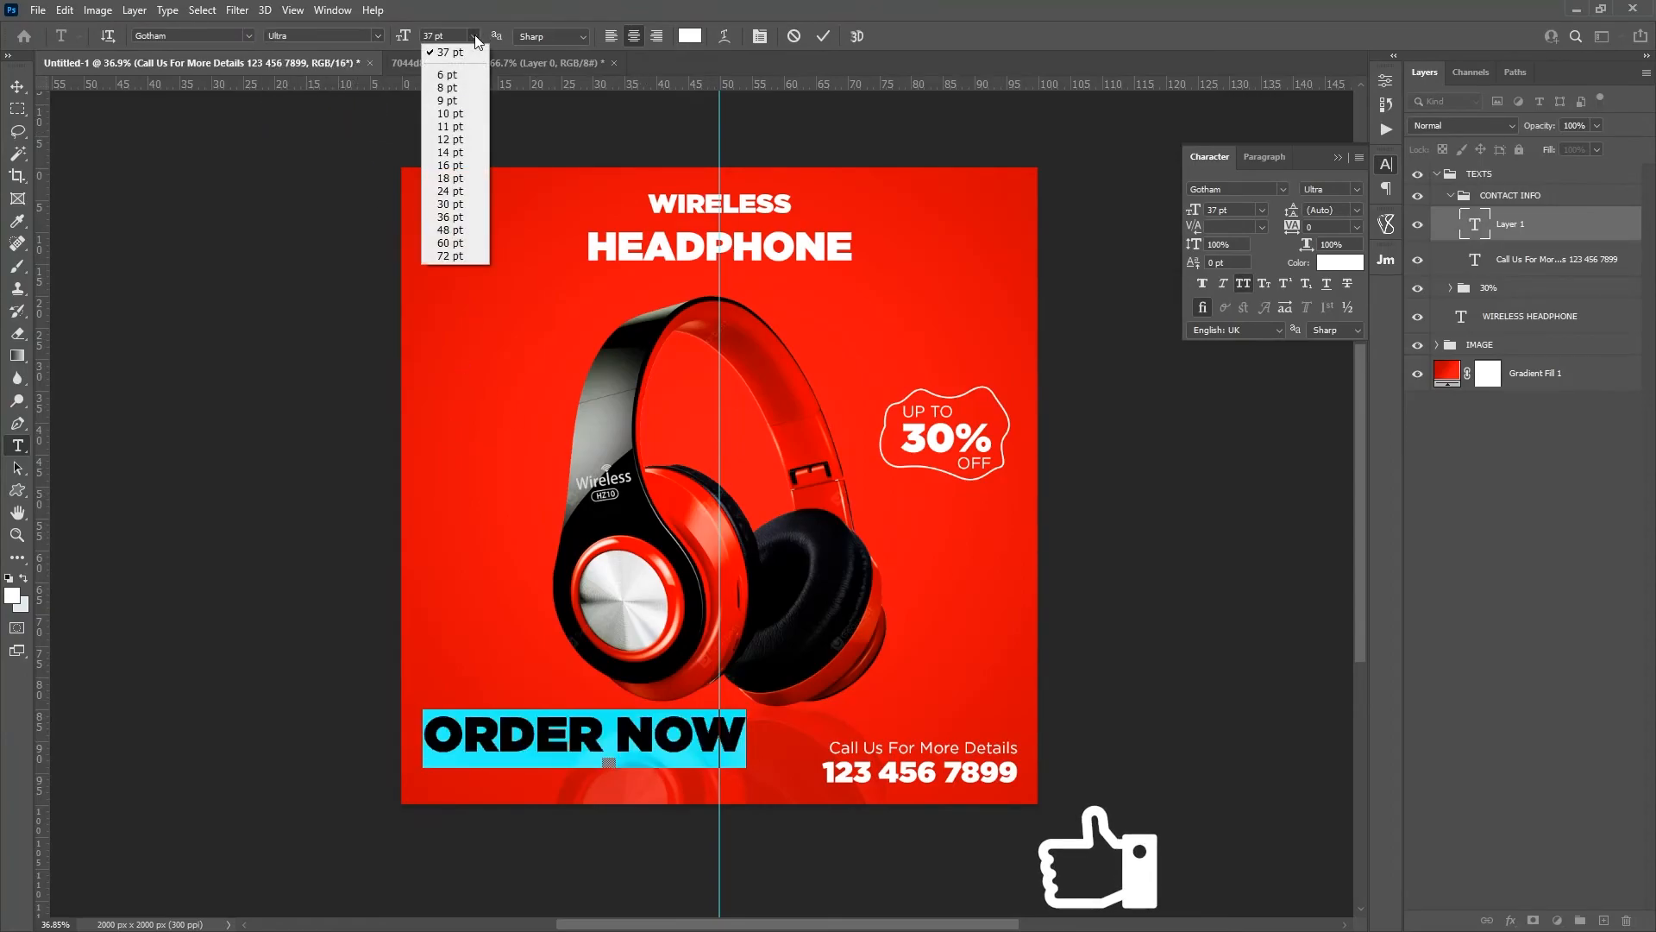
pyautogui.click(464, 189)
pyautogui.click(474, 37)
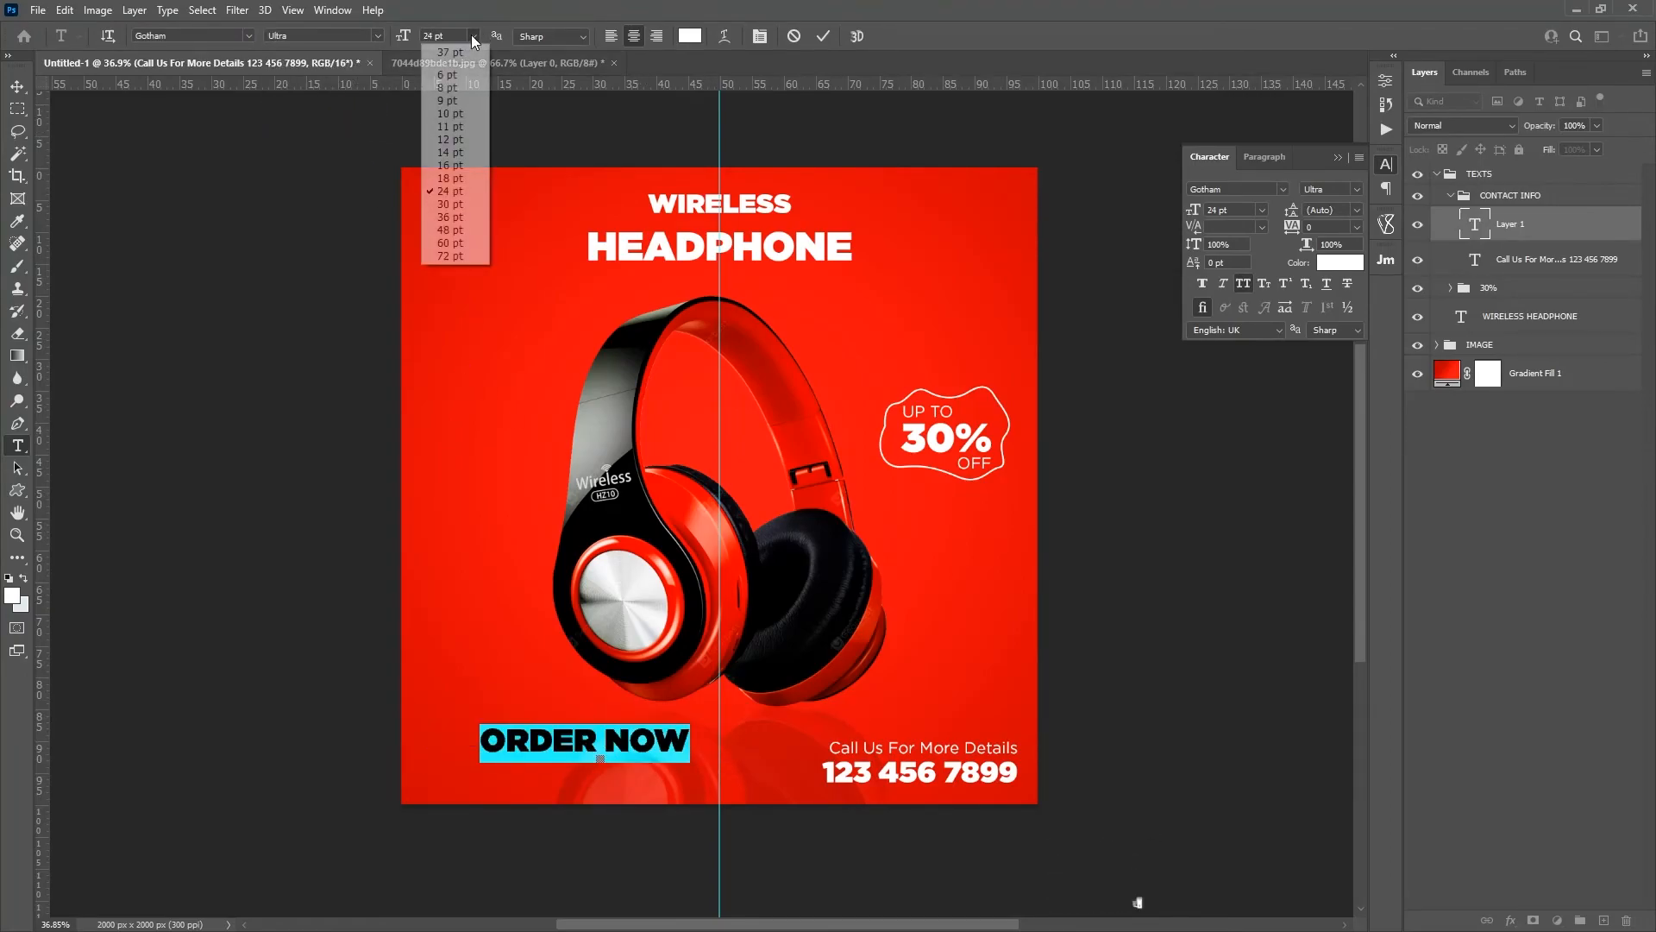
pyautogui.click(462, 153)
pyautogui.click(577, 743)
pyautogui.moveTo(605, 781); pyautogui.dragTo(509, 793)
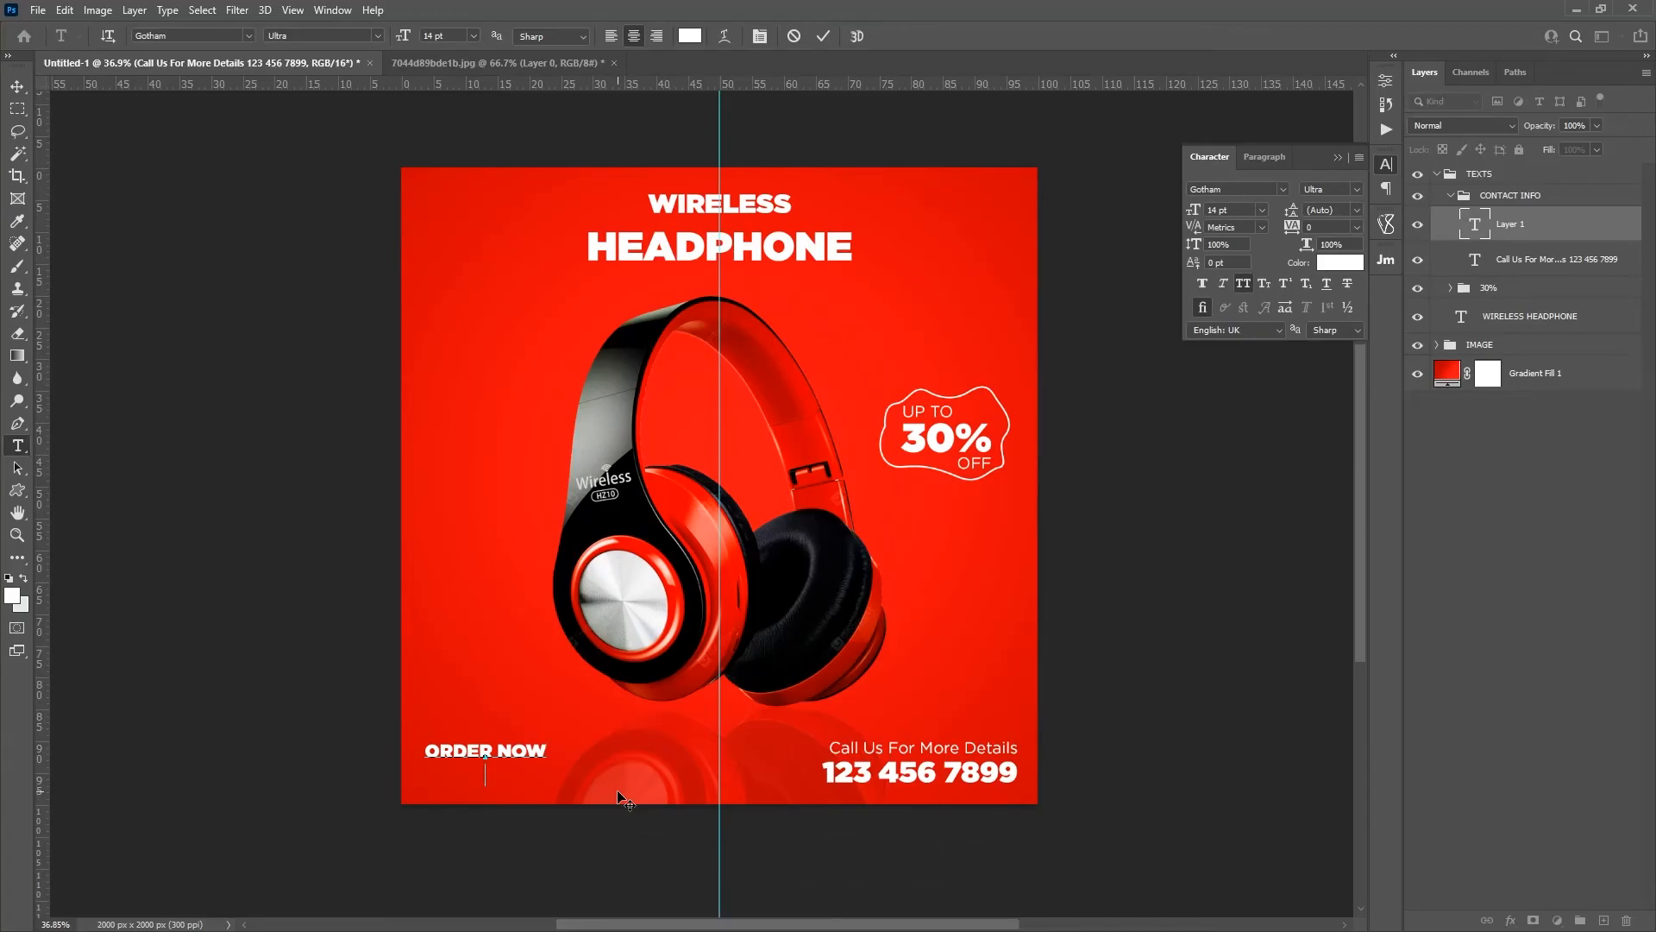
pyautogui.press('Return')
pyautogui.write('www.phenoconcepts')
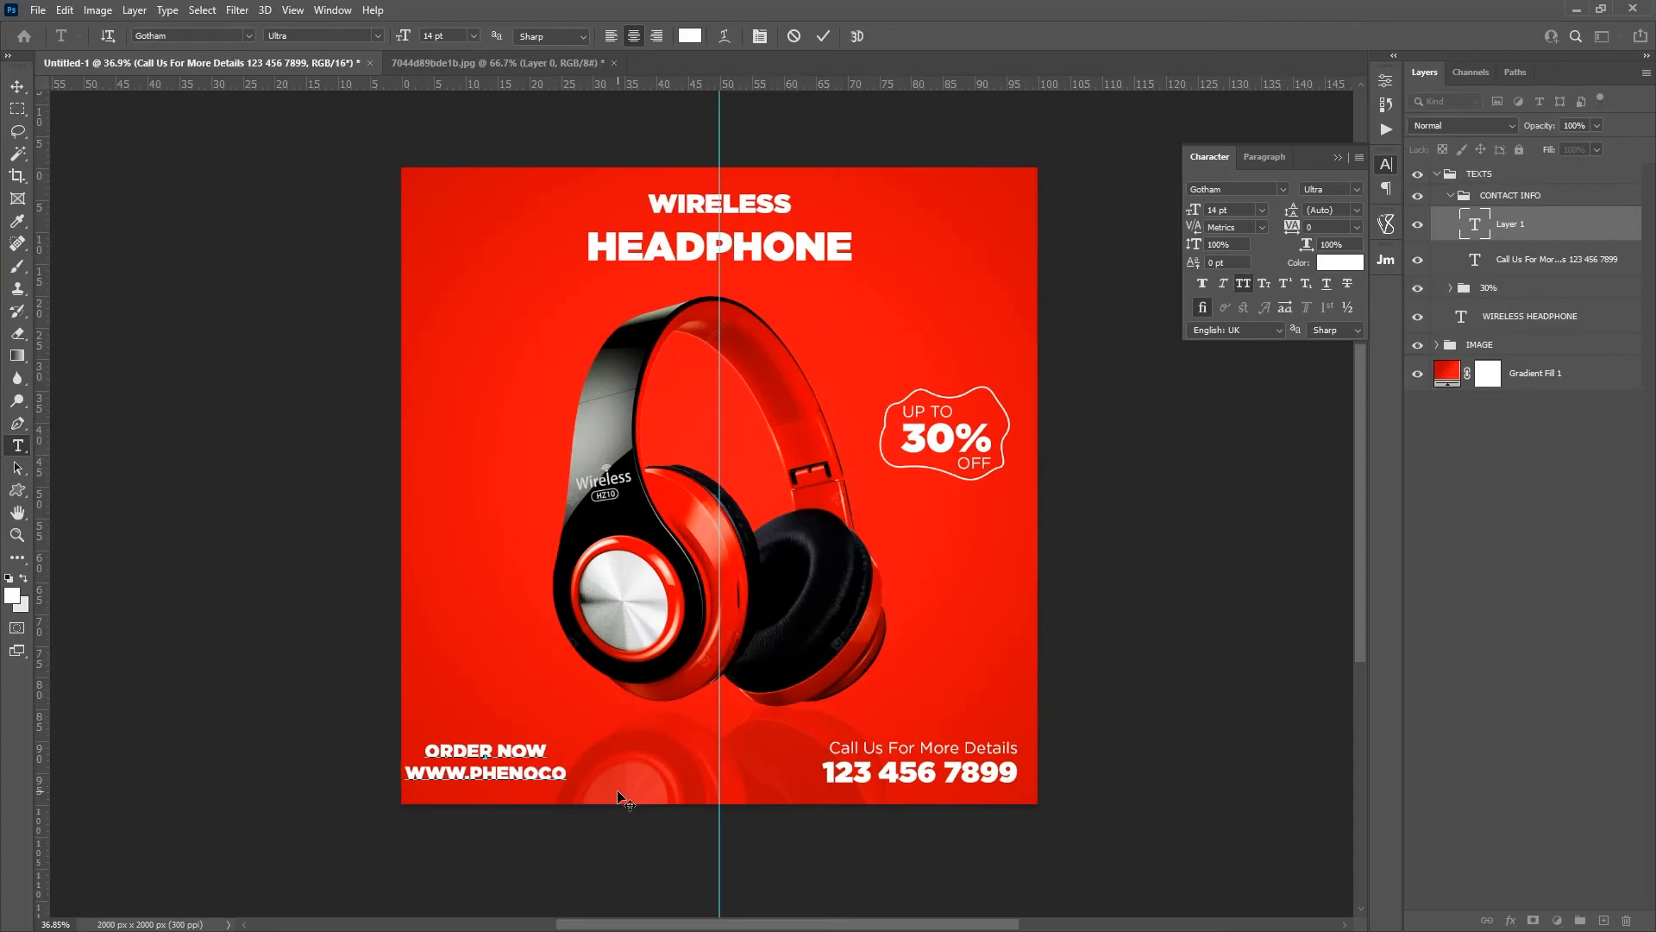
pyautogui.write('.com')
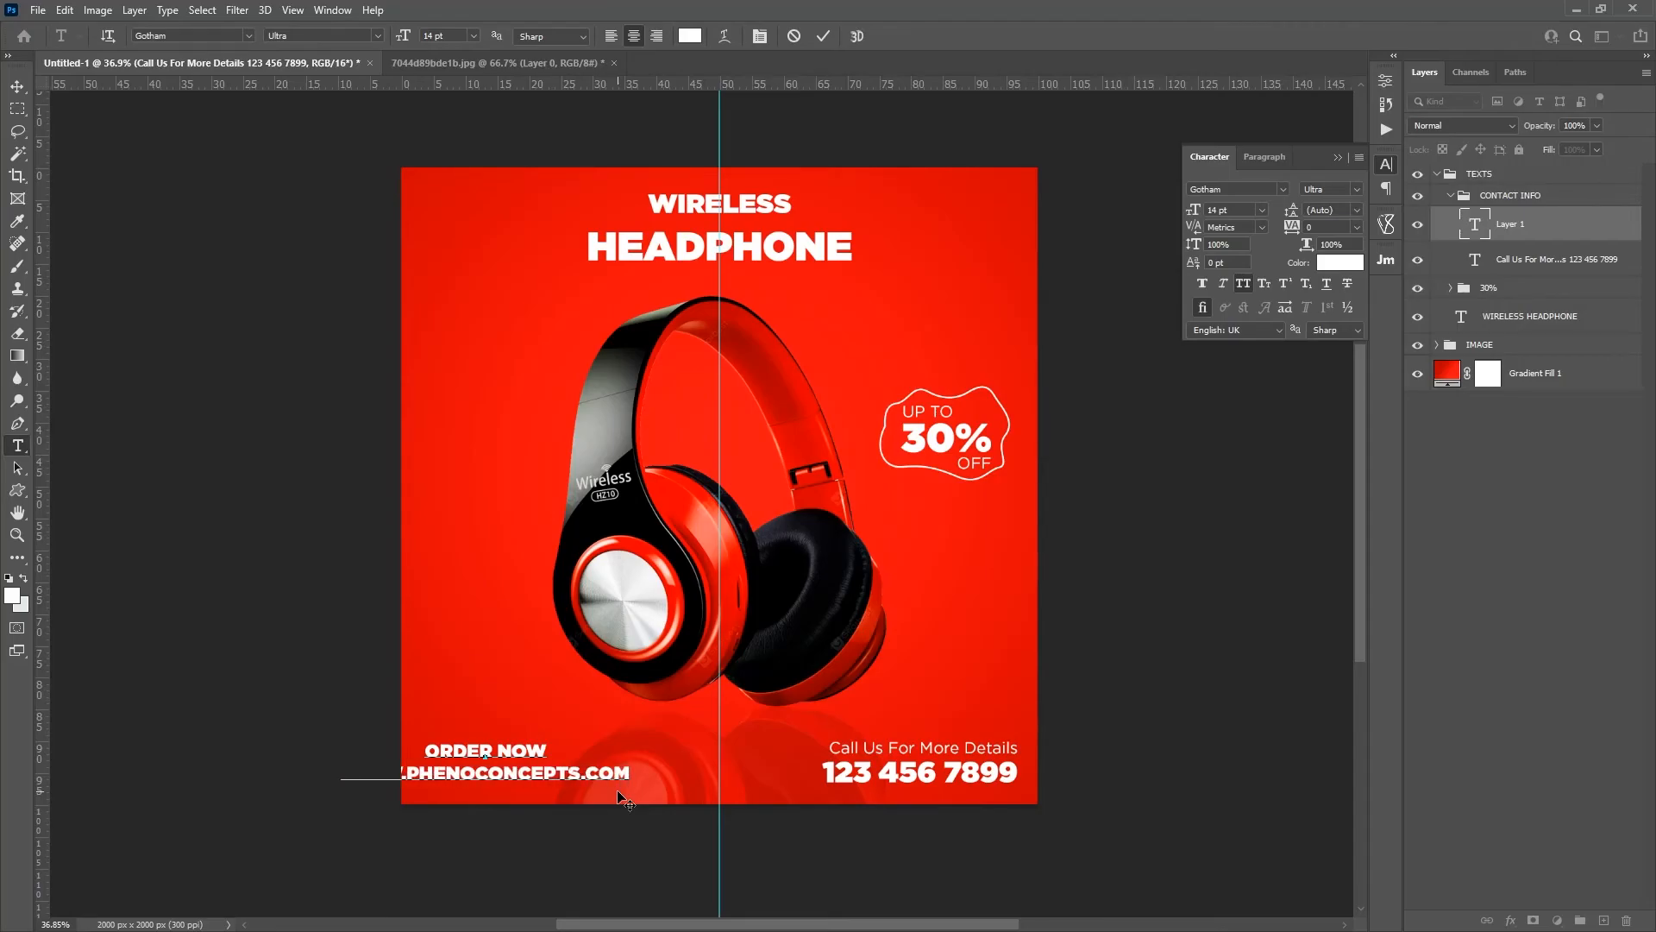
# Step: Turn off all caps for the web address line and set it in Gotham Book
pyautogui.tripleClick(571, 770)
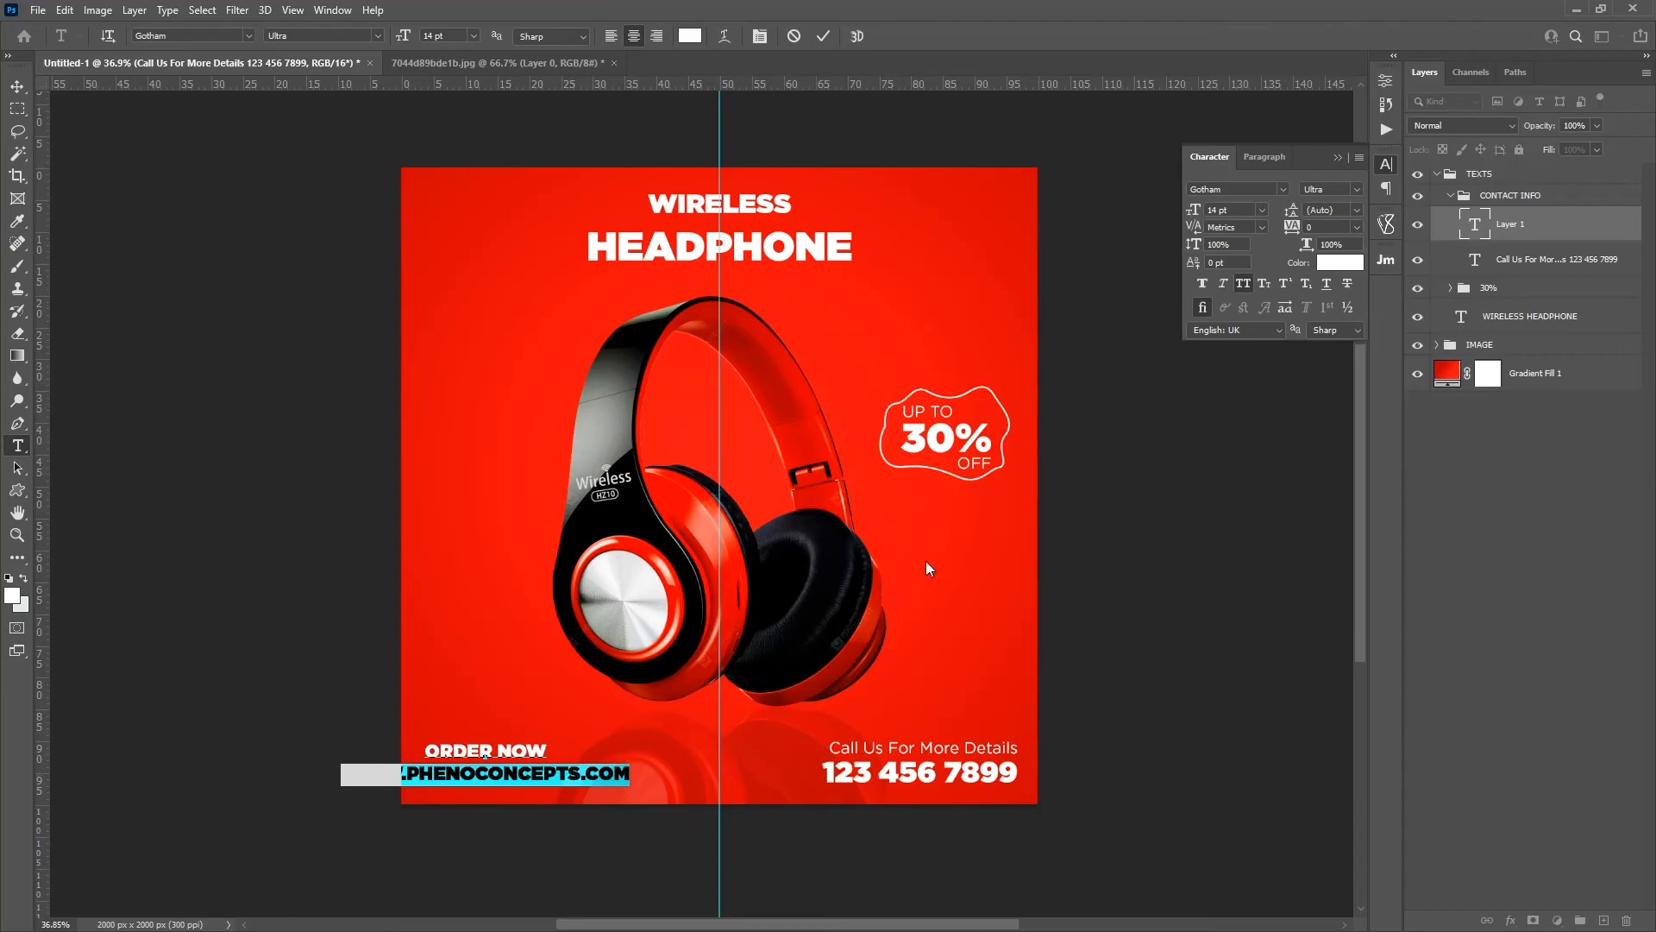
pyautogui.click(1245, 281)
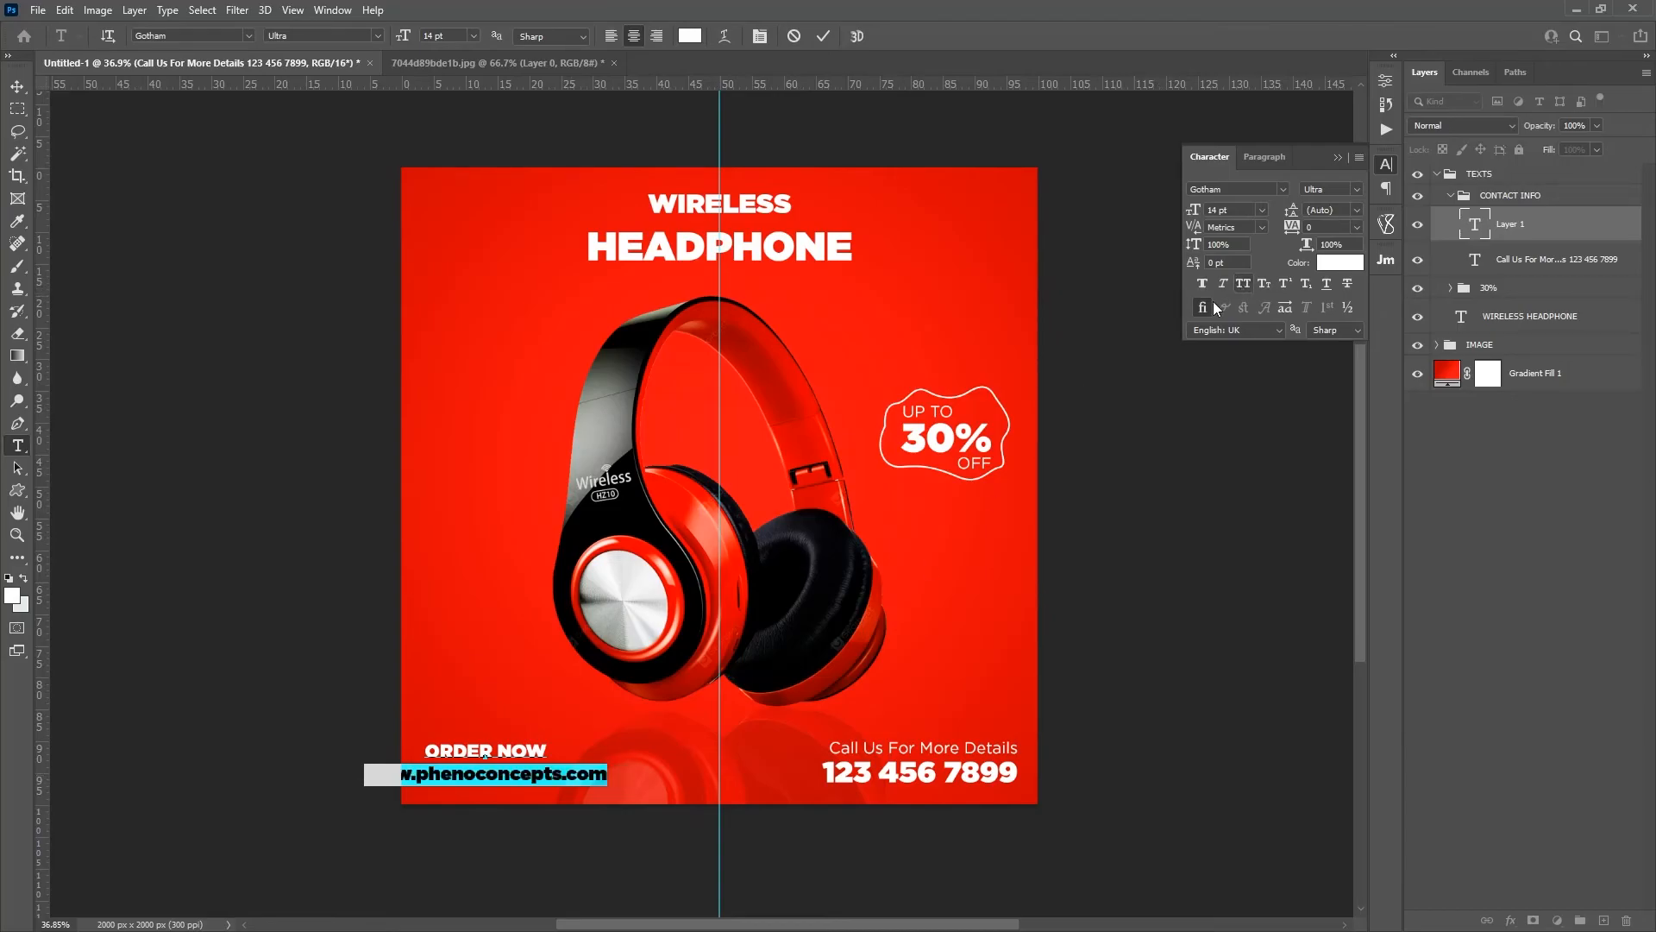
pyautogui.click(377, 35)
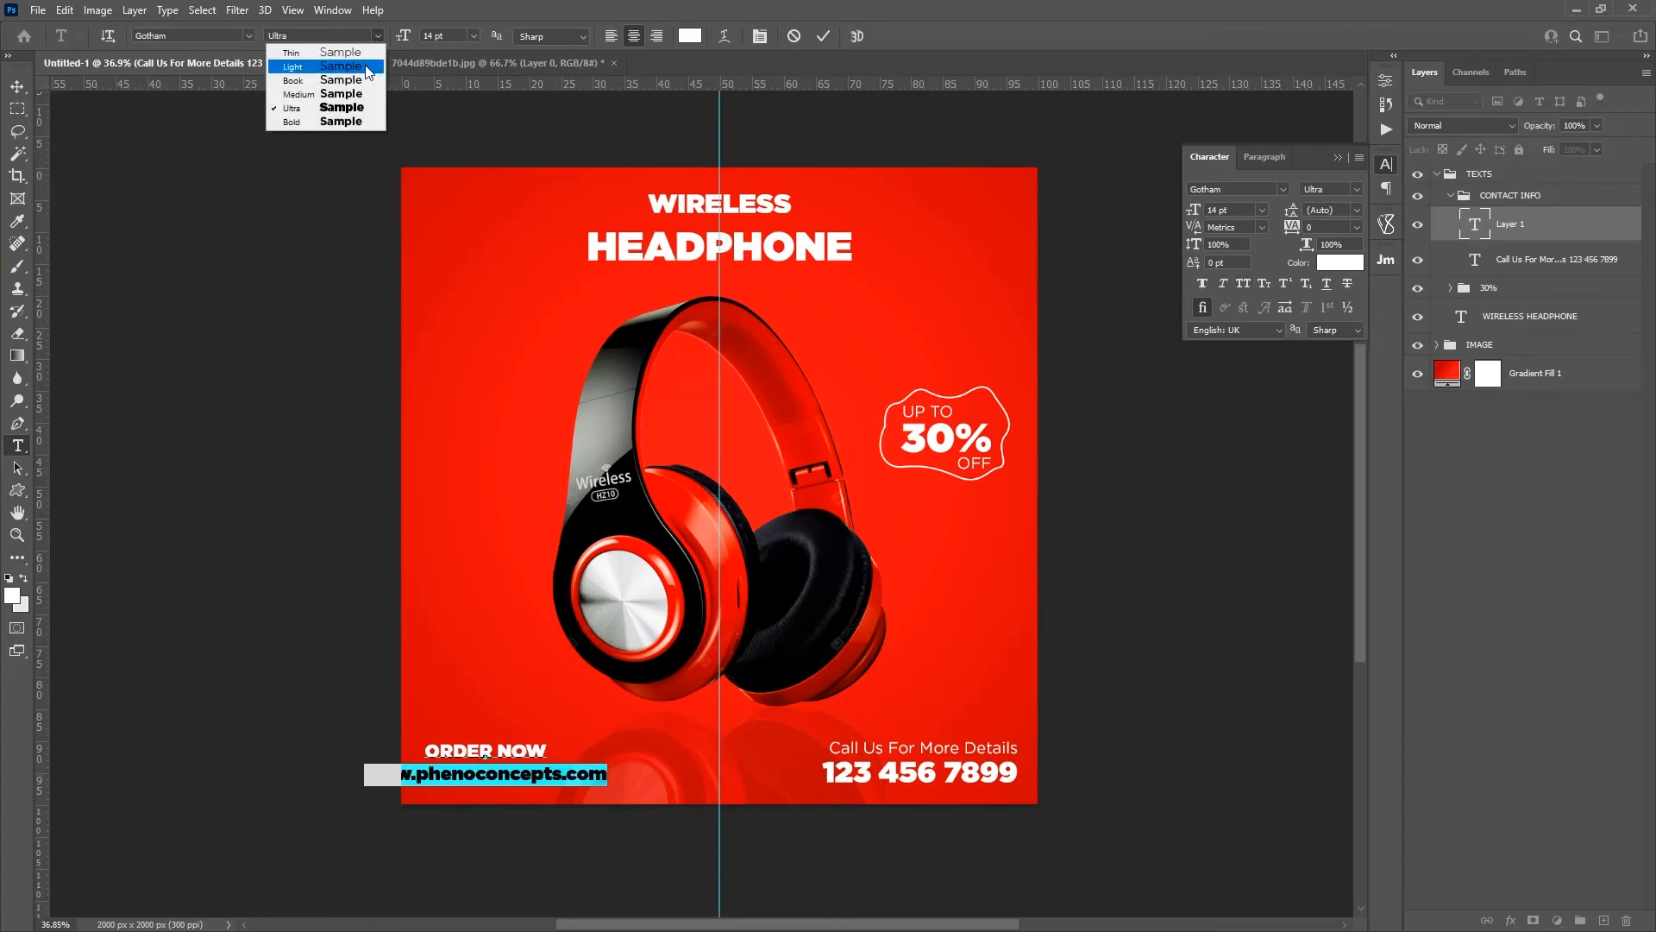
pyautogui.click(289, 68)
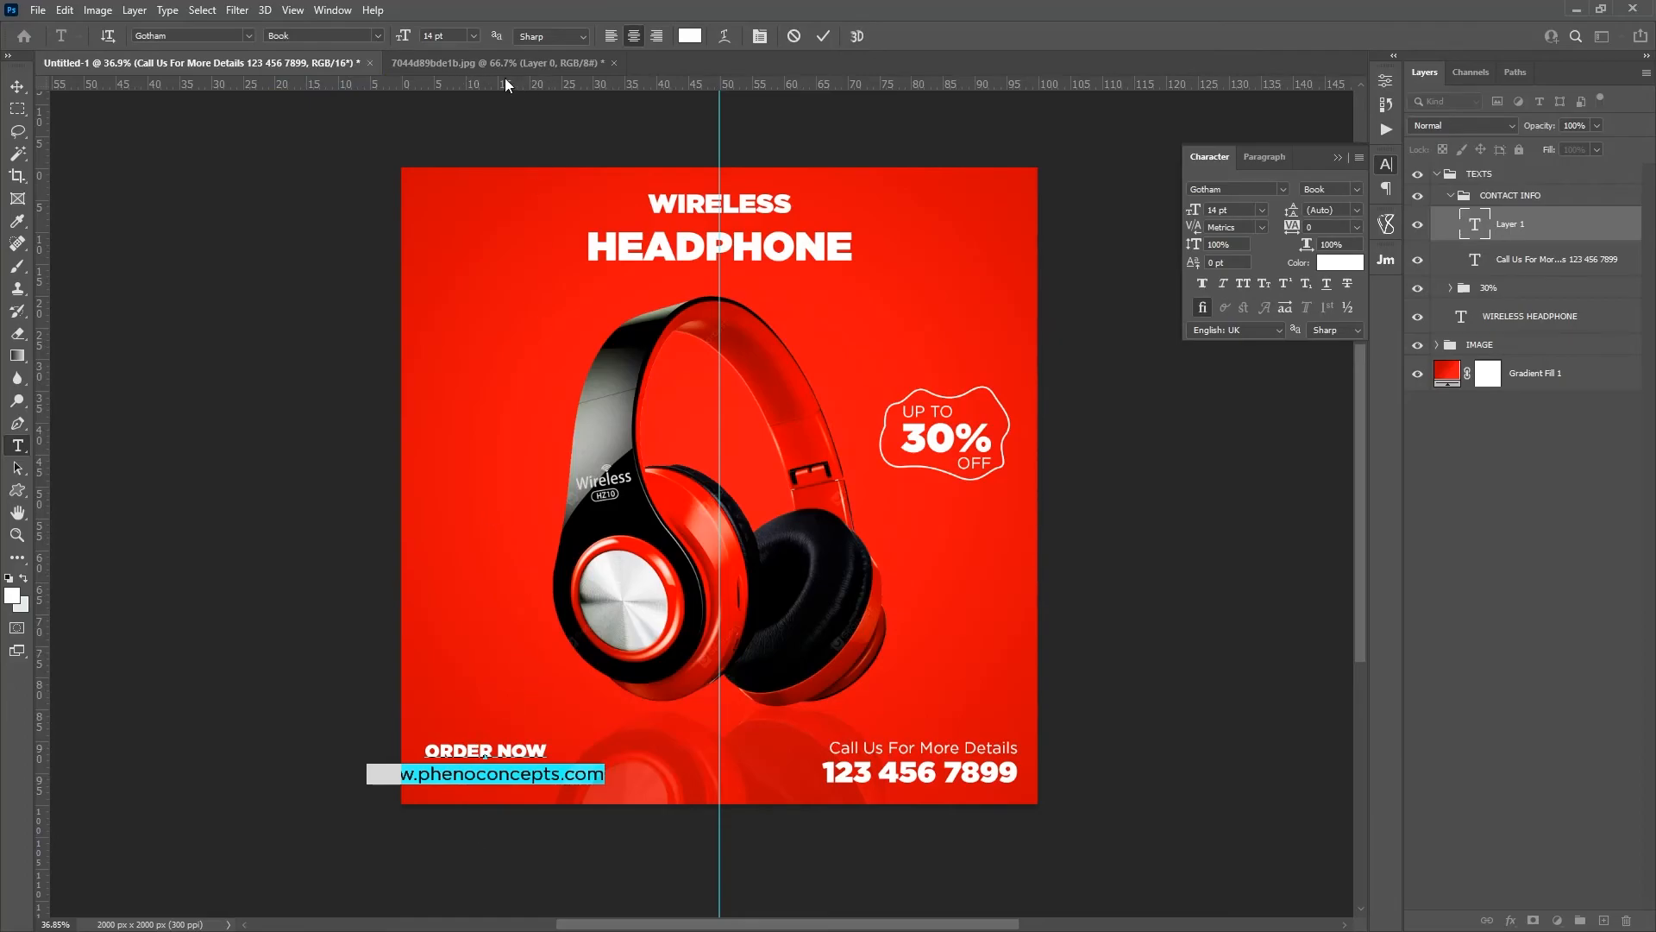
# Step: Set the web address to 8 pt and shift the two-line text slightly right and down from the corner
pyautogui.moveTo(403, 37); pyautogui.dragTo(399, 38)
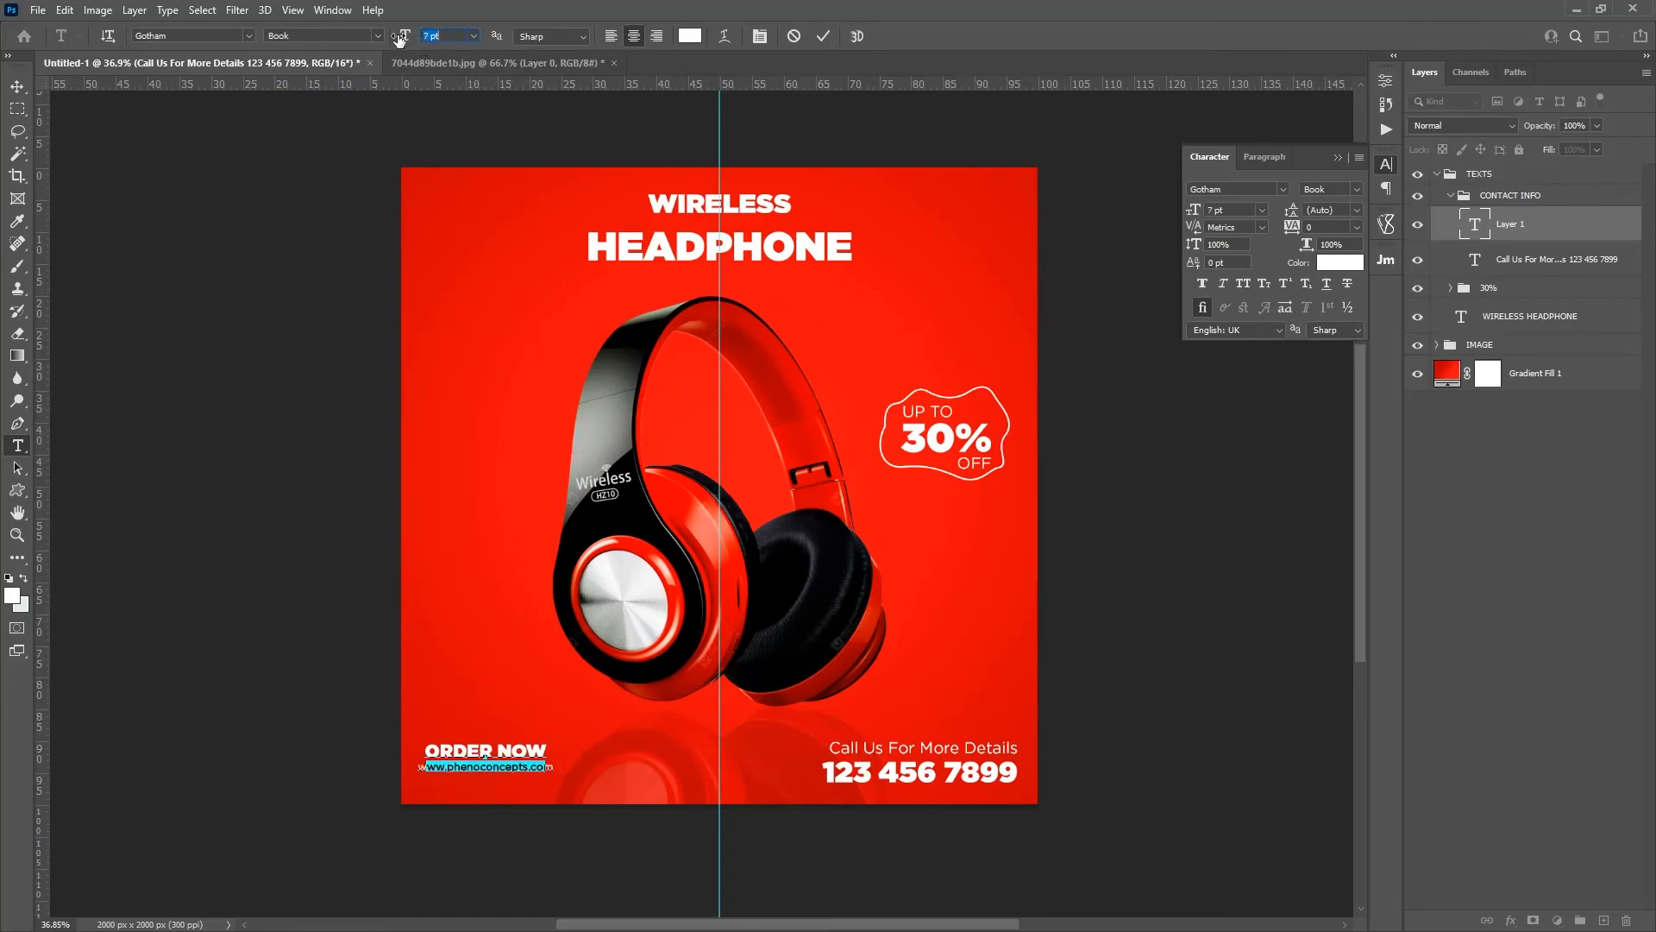
pyautogui.click(473, 35)
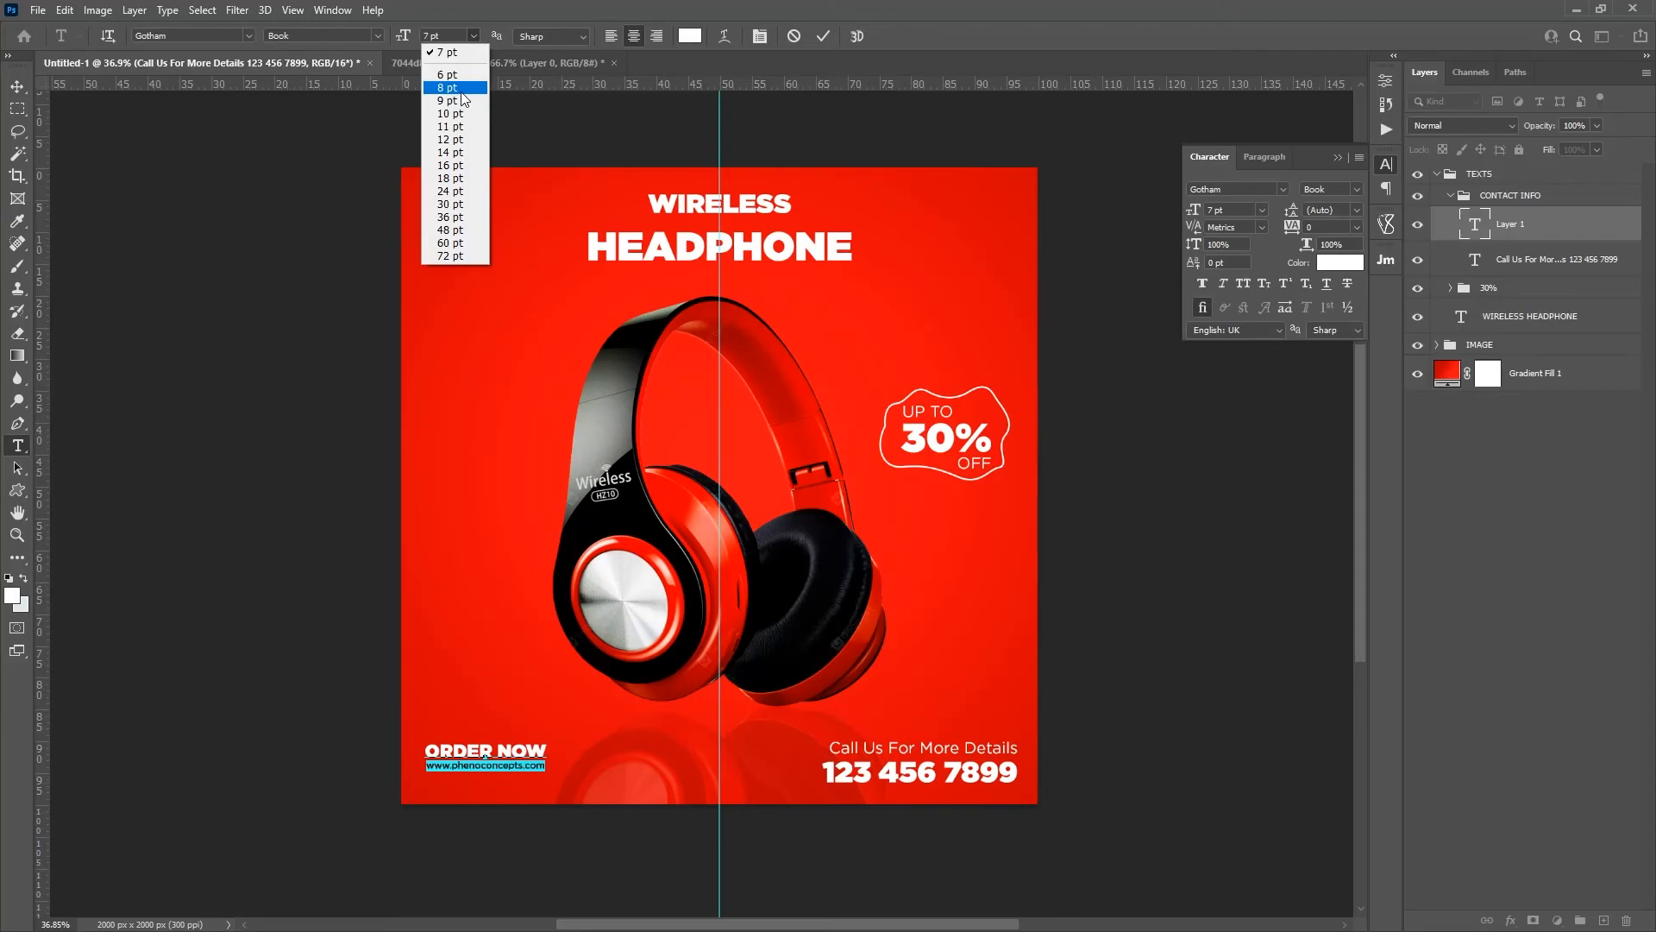
pyautogui.click(444, 86)
pyautogui.moveTo(495, 778); pyautogui.dragTo(516, 785)
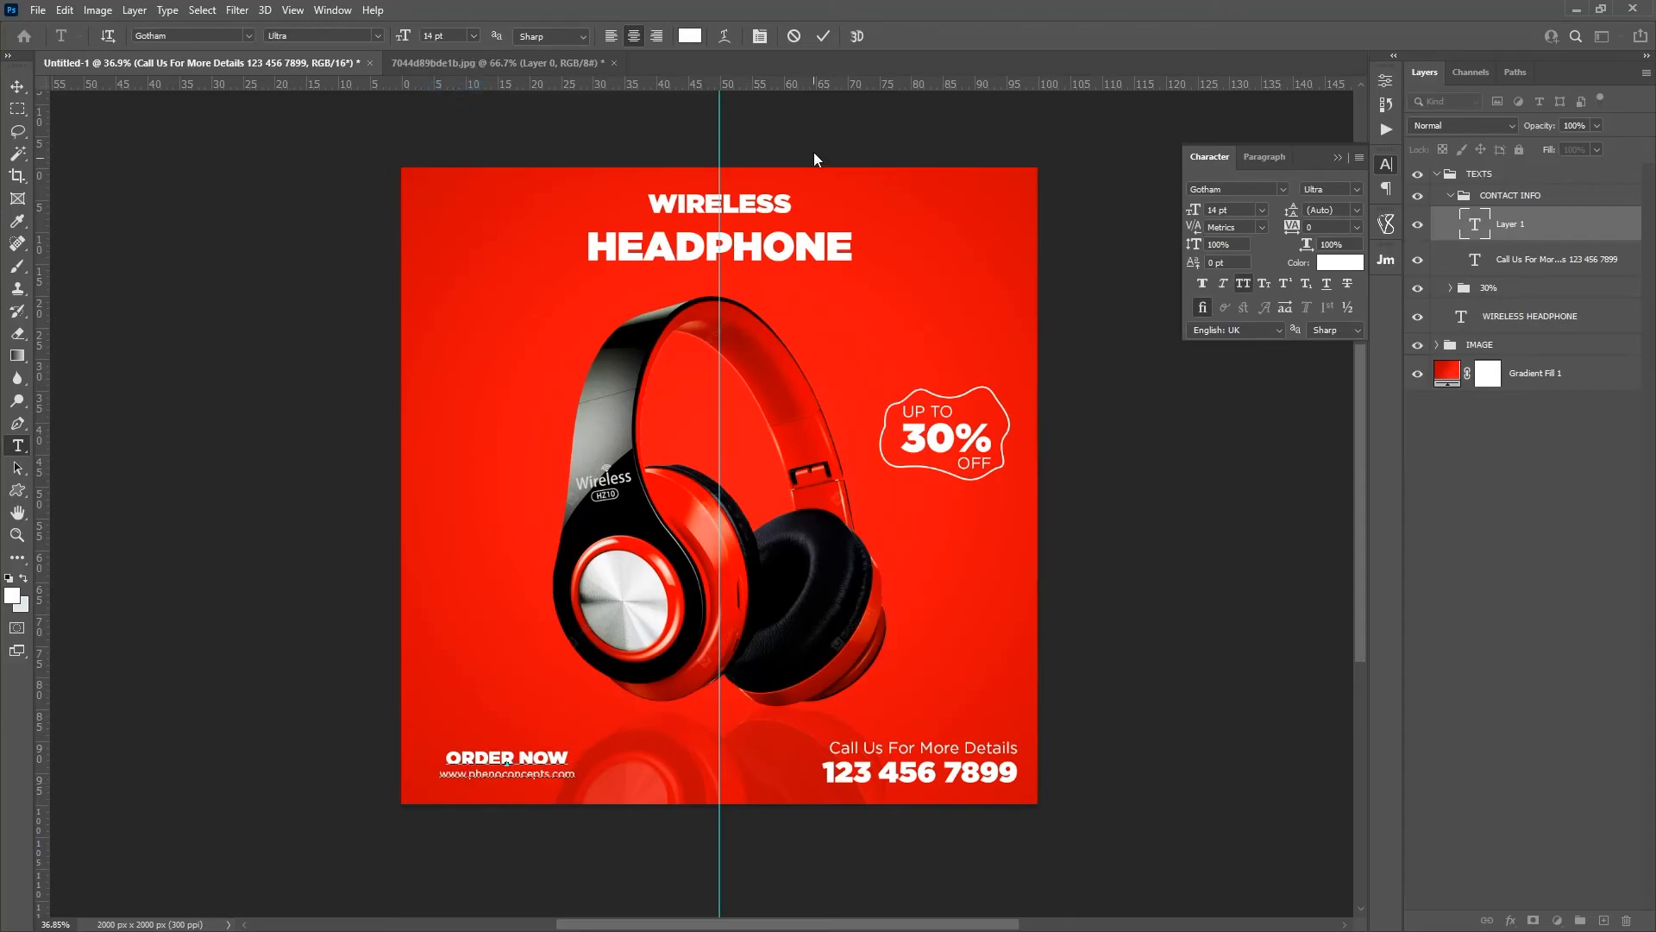
# Step: Set the web address line's leading to 20 pt to widen the gap below ORDER NOW, and commit the text
pyautogui.tripleClick(526, 770)
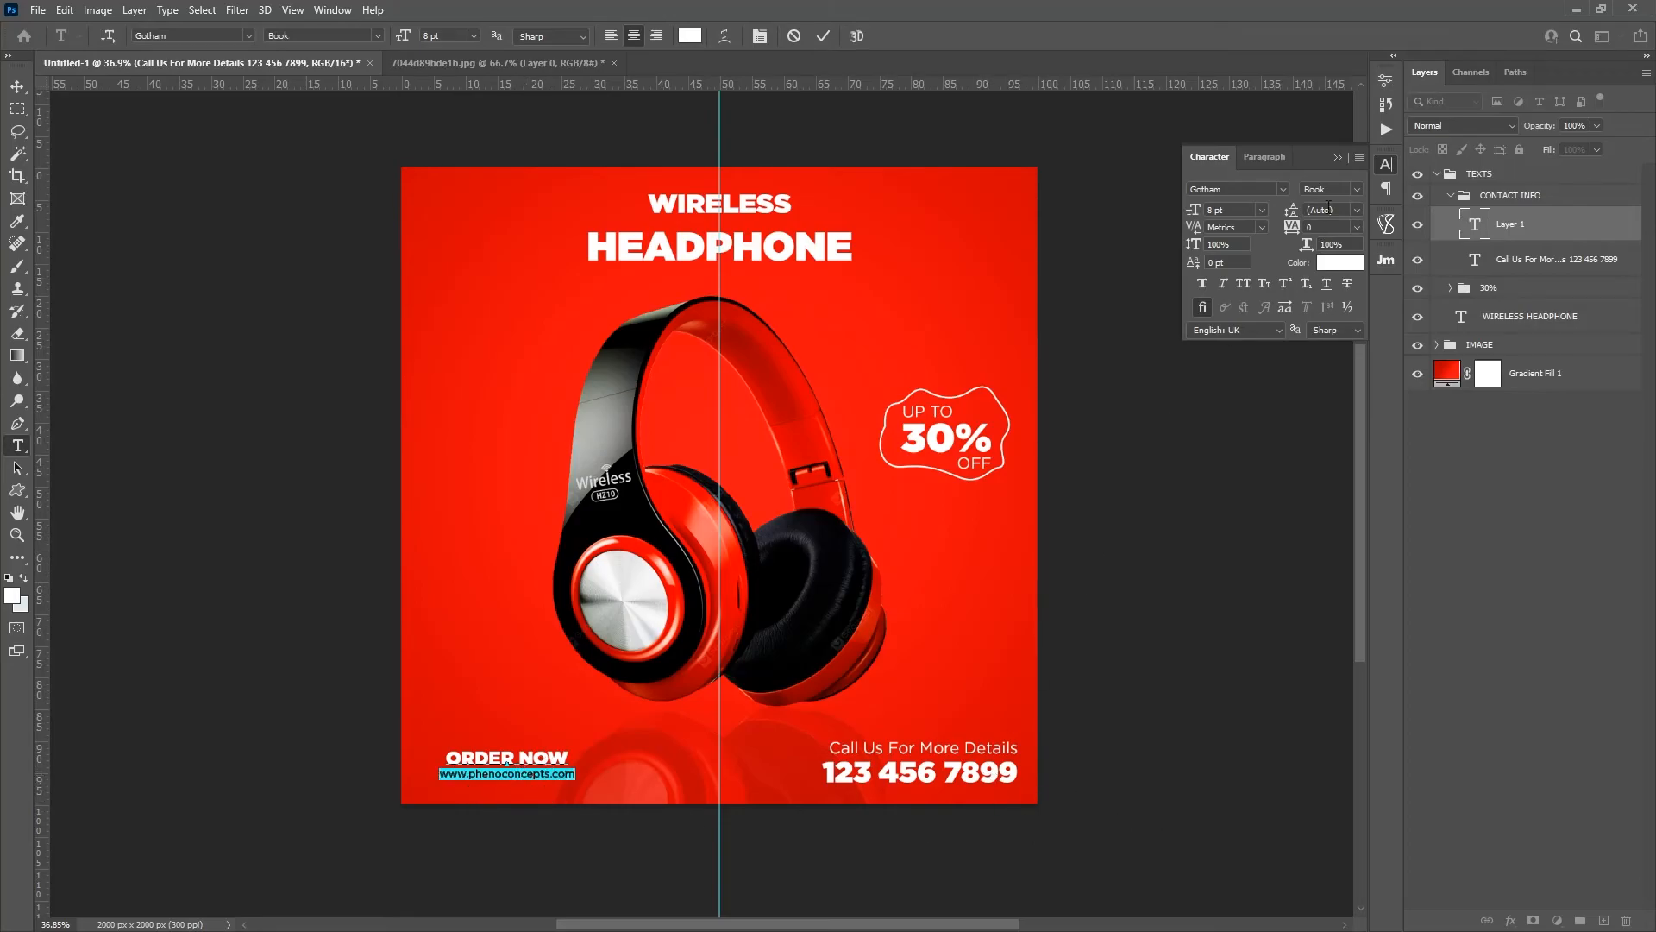
pyautogui.moveTo(1294, 213); pyautogui.dragTo(1305, 214)
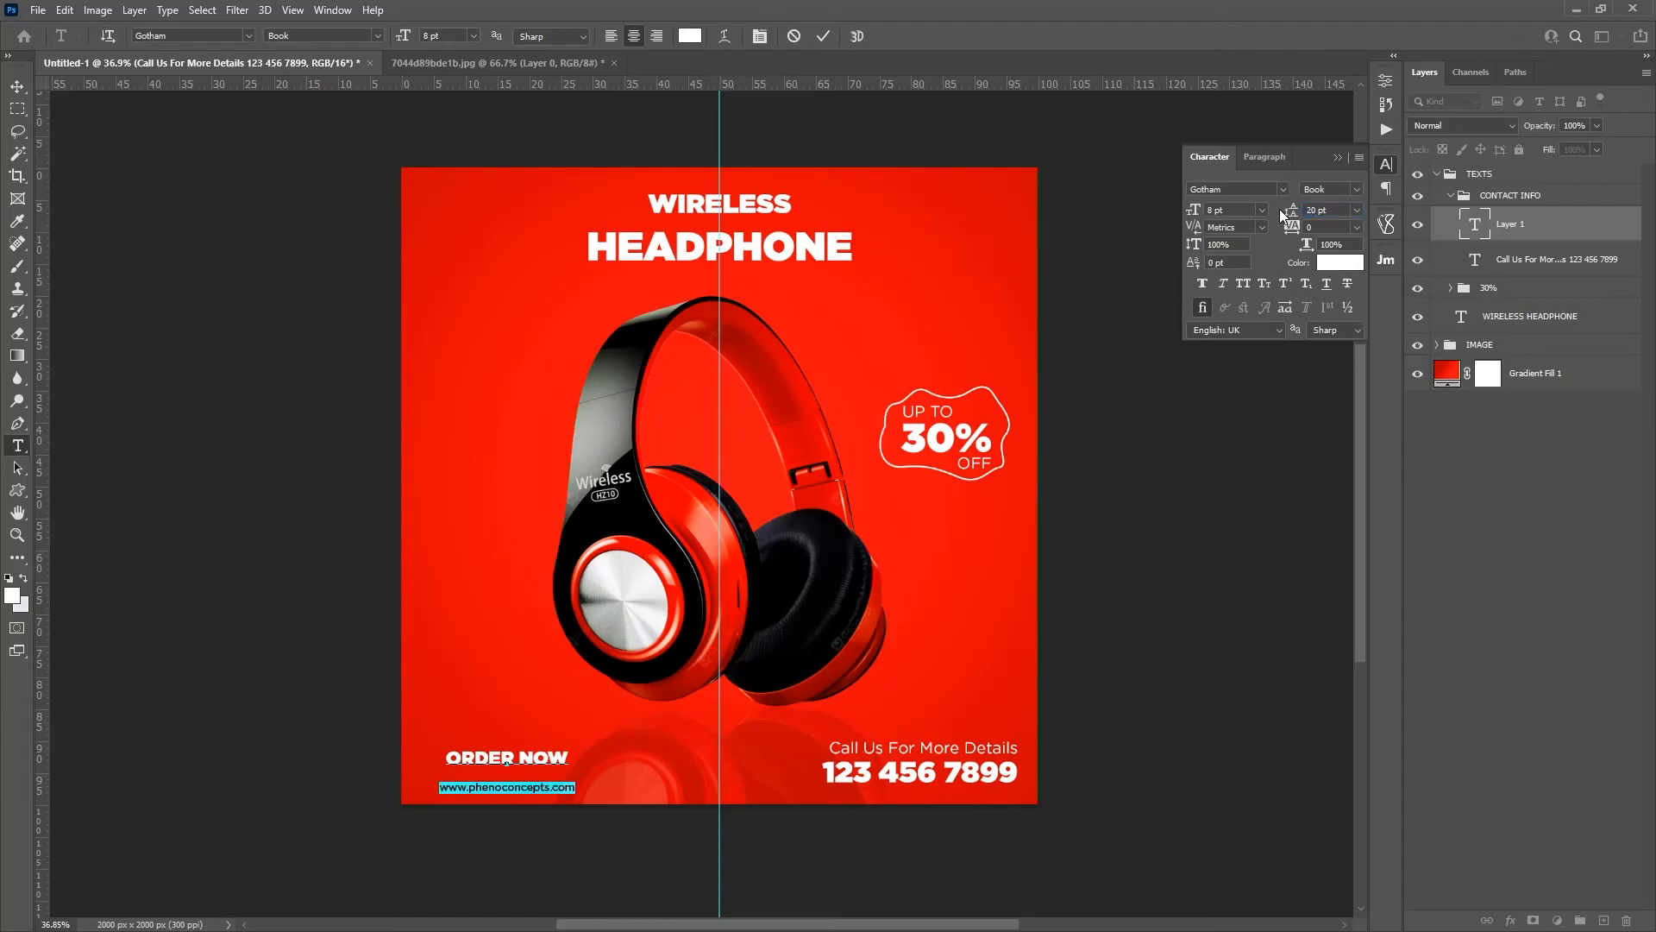
pyautogui.click(823, 36)
# Step: Draw a white sharp-cornered rectangle of about 454 × 116 px over ORDER NOW and place its layer below the order text
pyautogui.press('z')
pyautogui.moveTo(467, 799); pyautogui.dragTo(561, 780)
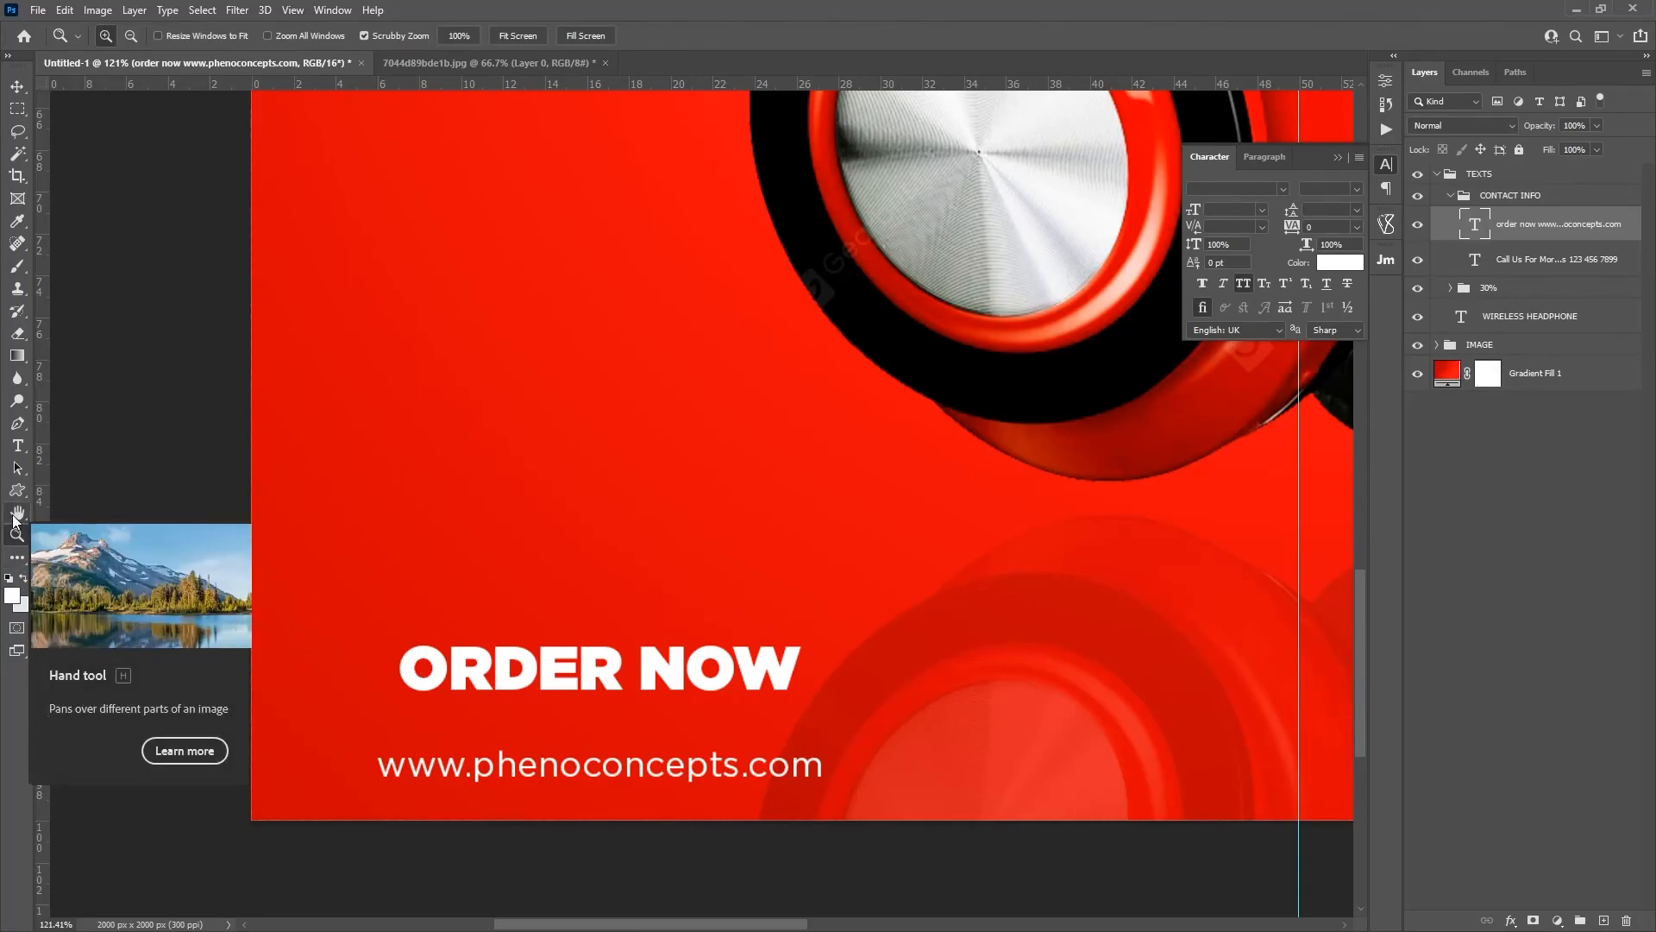
pyautogui.click(16, 495)
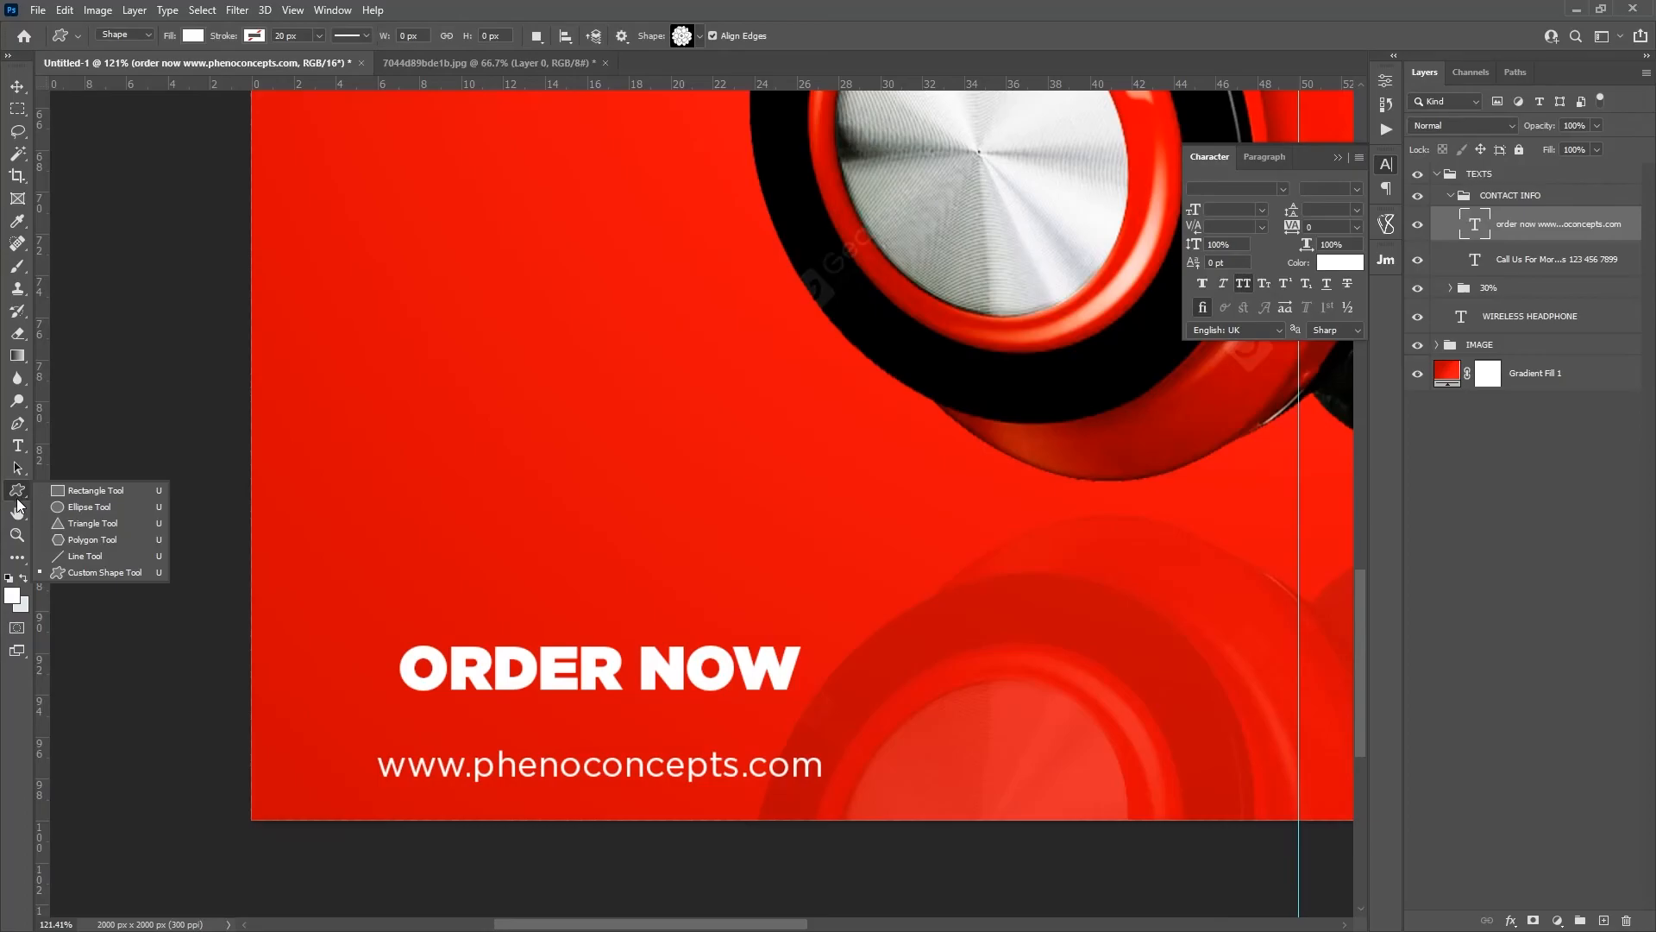
pyautogui.click(101, 490)
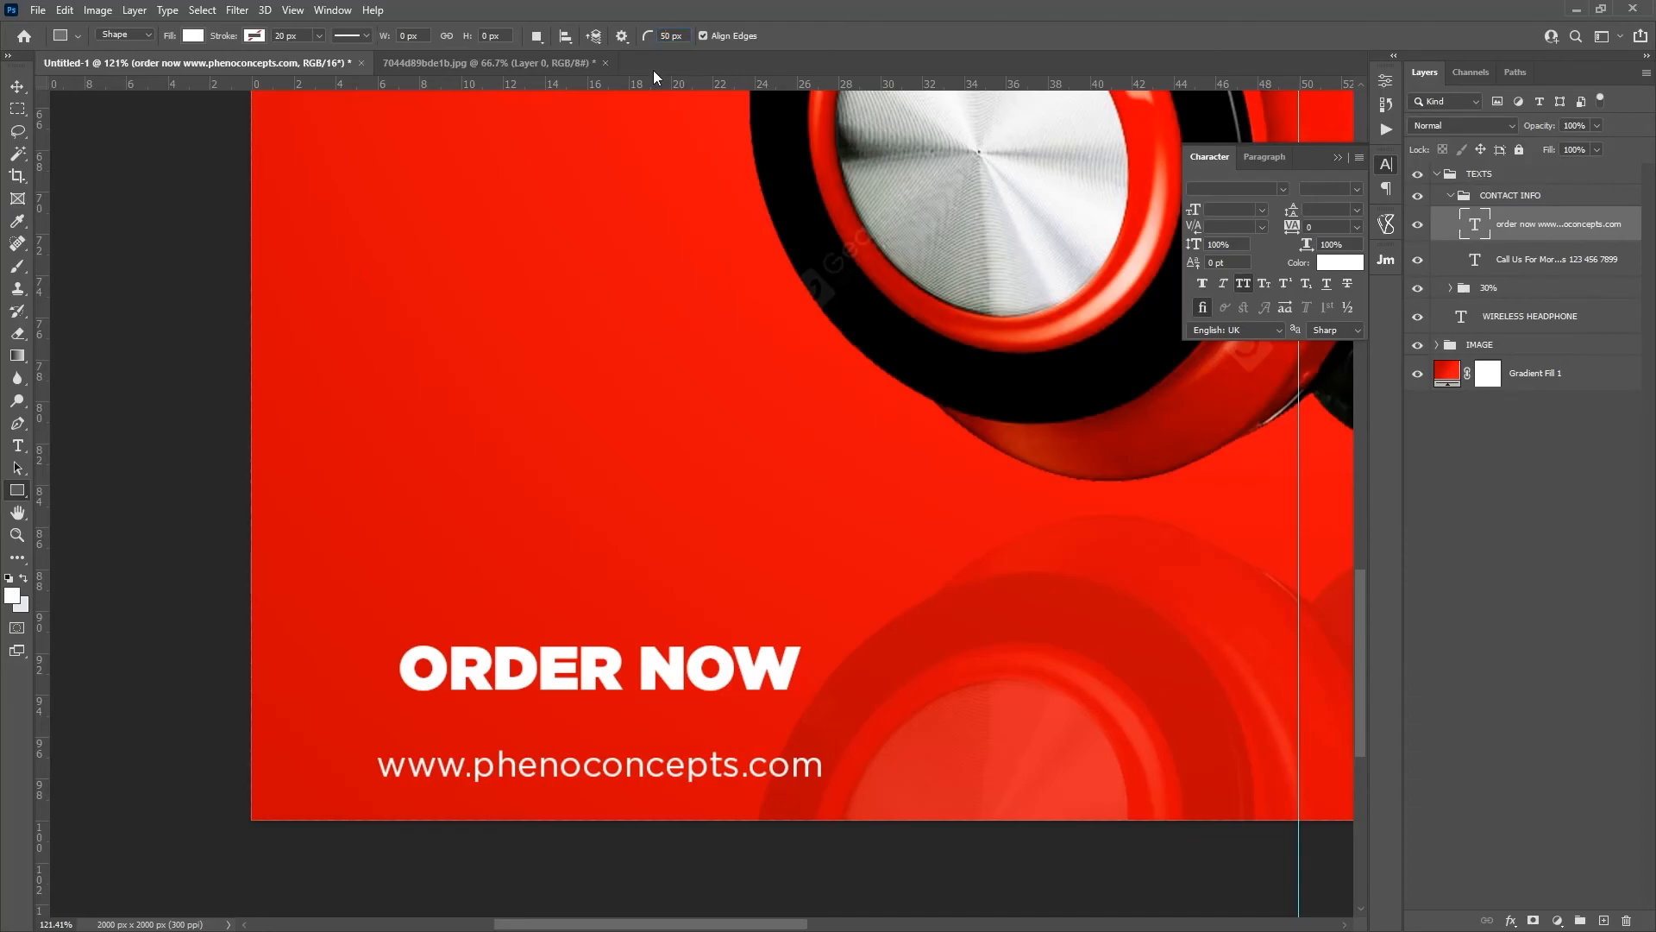
pyautogui.press('Delete')
pyautogui.hotkey('ctrl', 'z')
pyautogui.click(665, 36)
pyautogui.moveTo(361, 612); pyautogui.dragTo(821, 724)
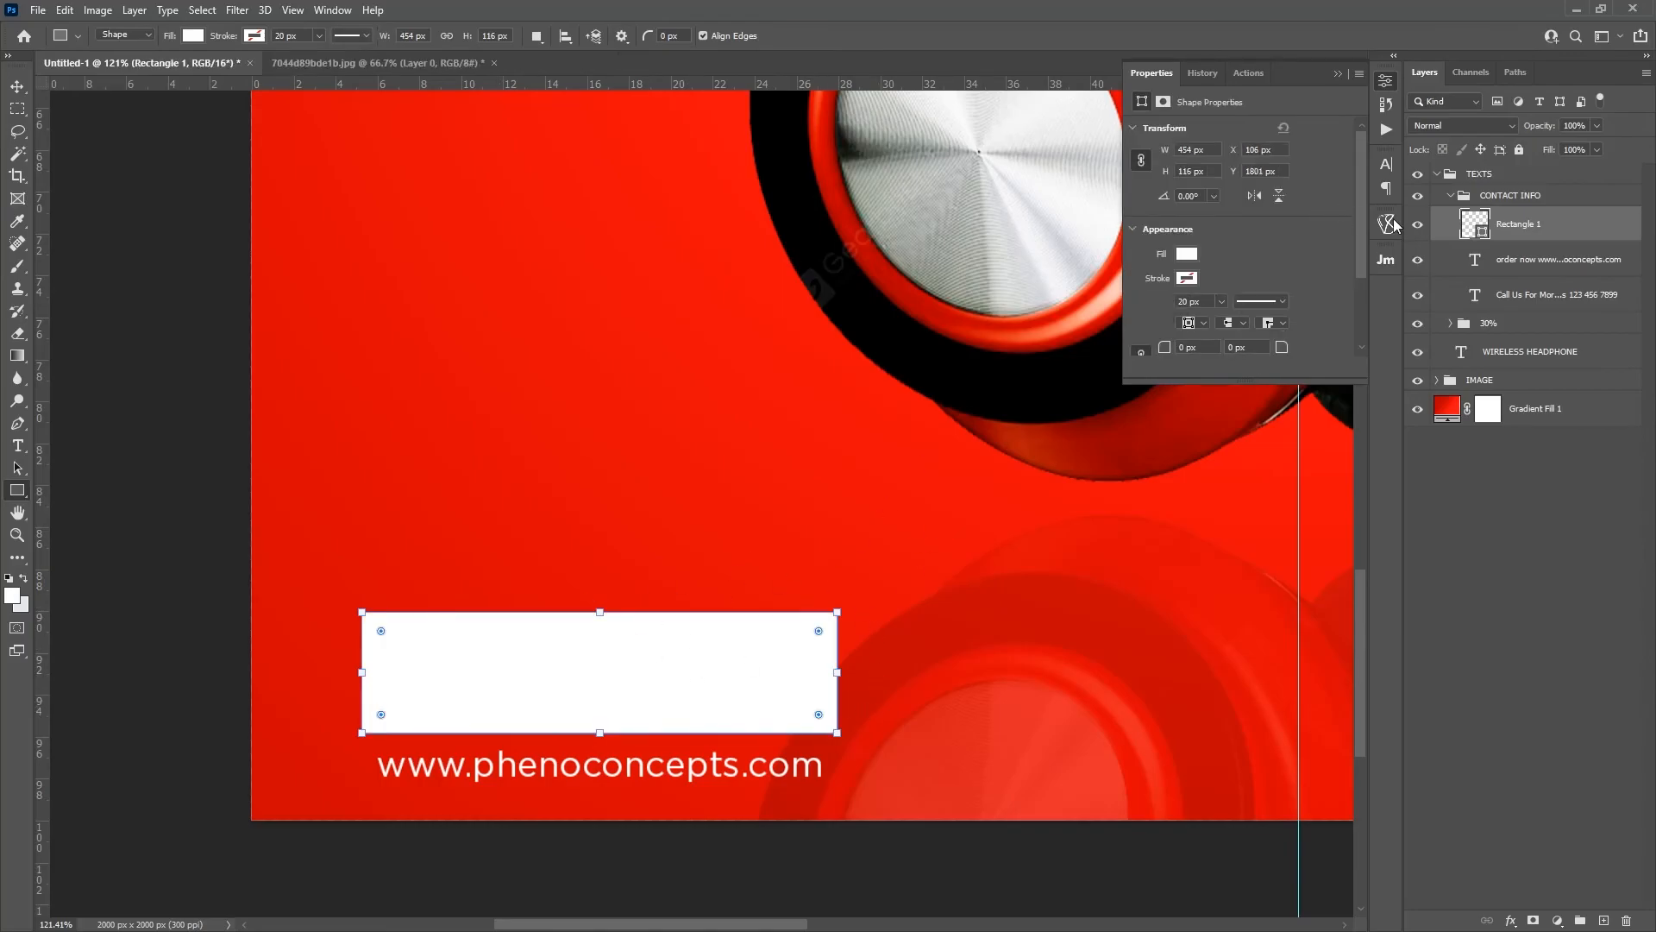
pyautogui.moveTo(1550, 223); pyautogui.dragTo(1545, 283)
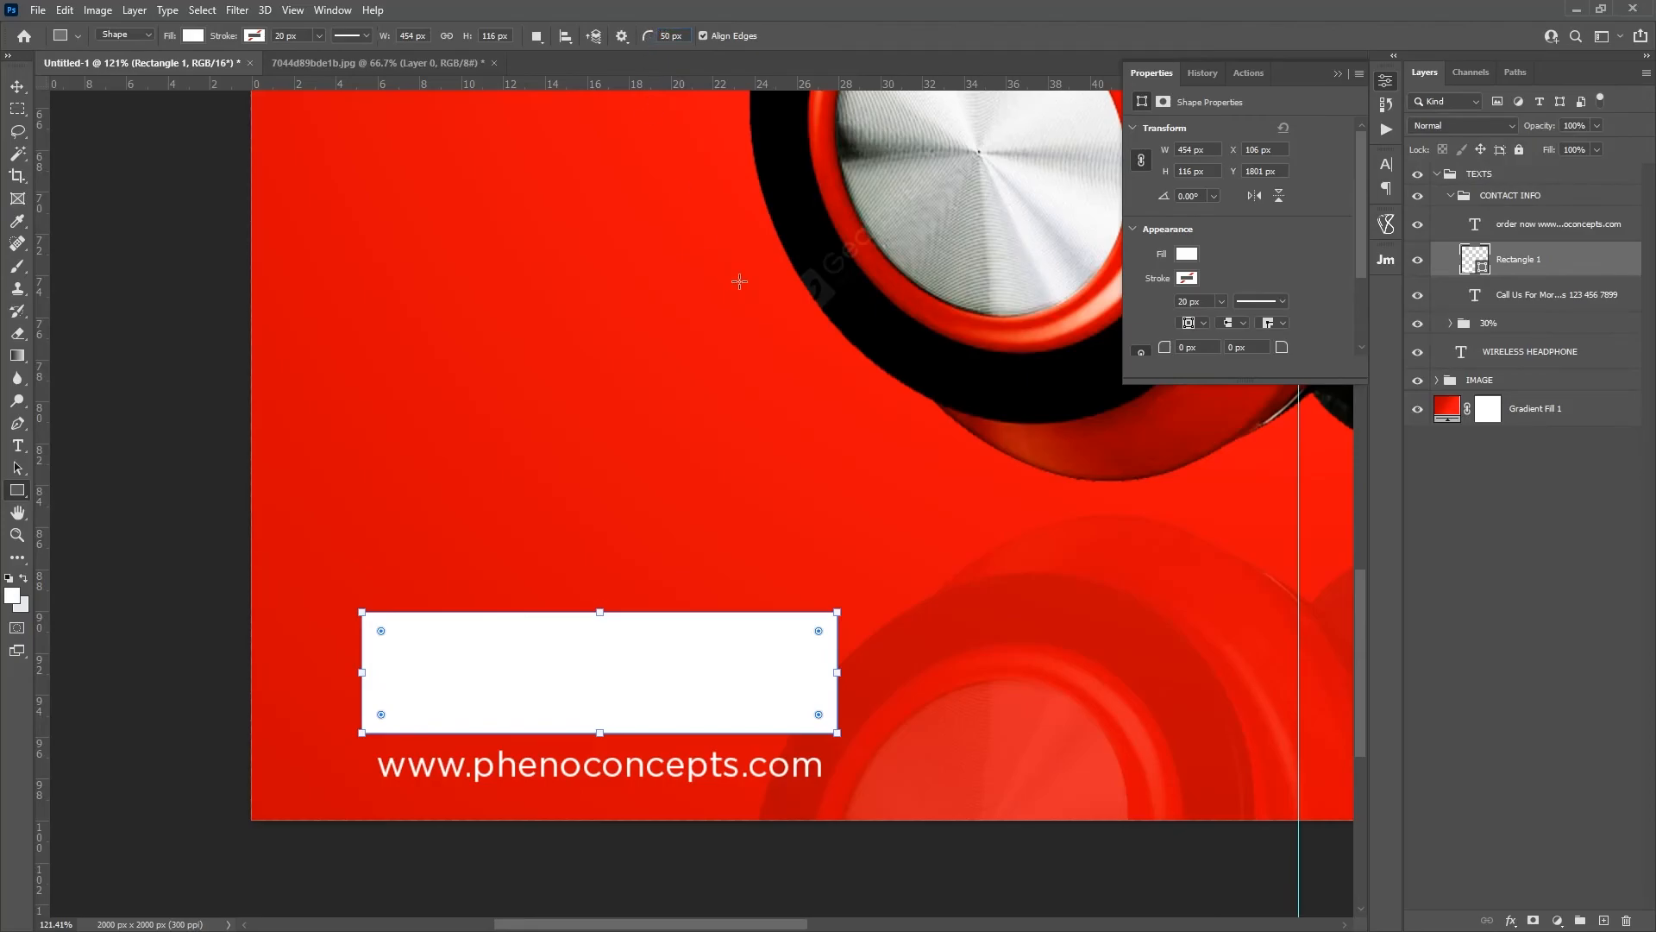
# Step: Draw a white rounded rectangle of about 397 × 99 px with a 50 px radius above ORDER NOW and delete the sharp-cornered rectangle
pyautogui.moveTo(418, 378); pyautogui.dragTo(831, 485)
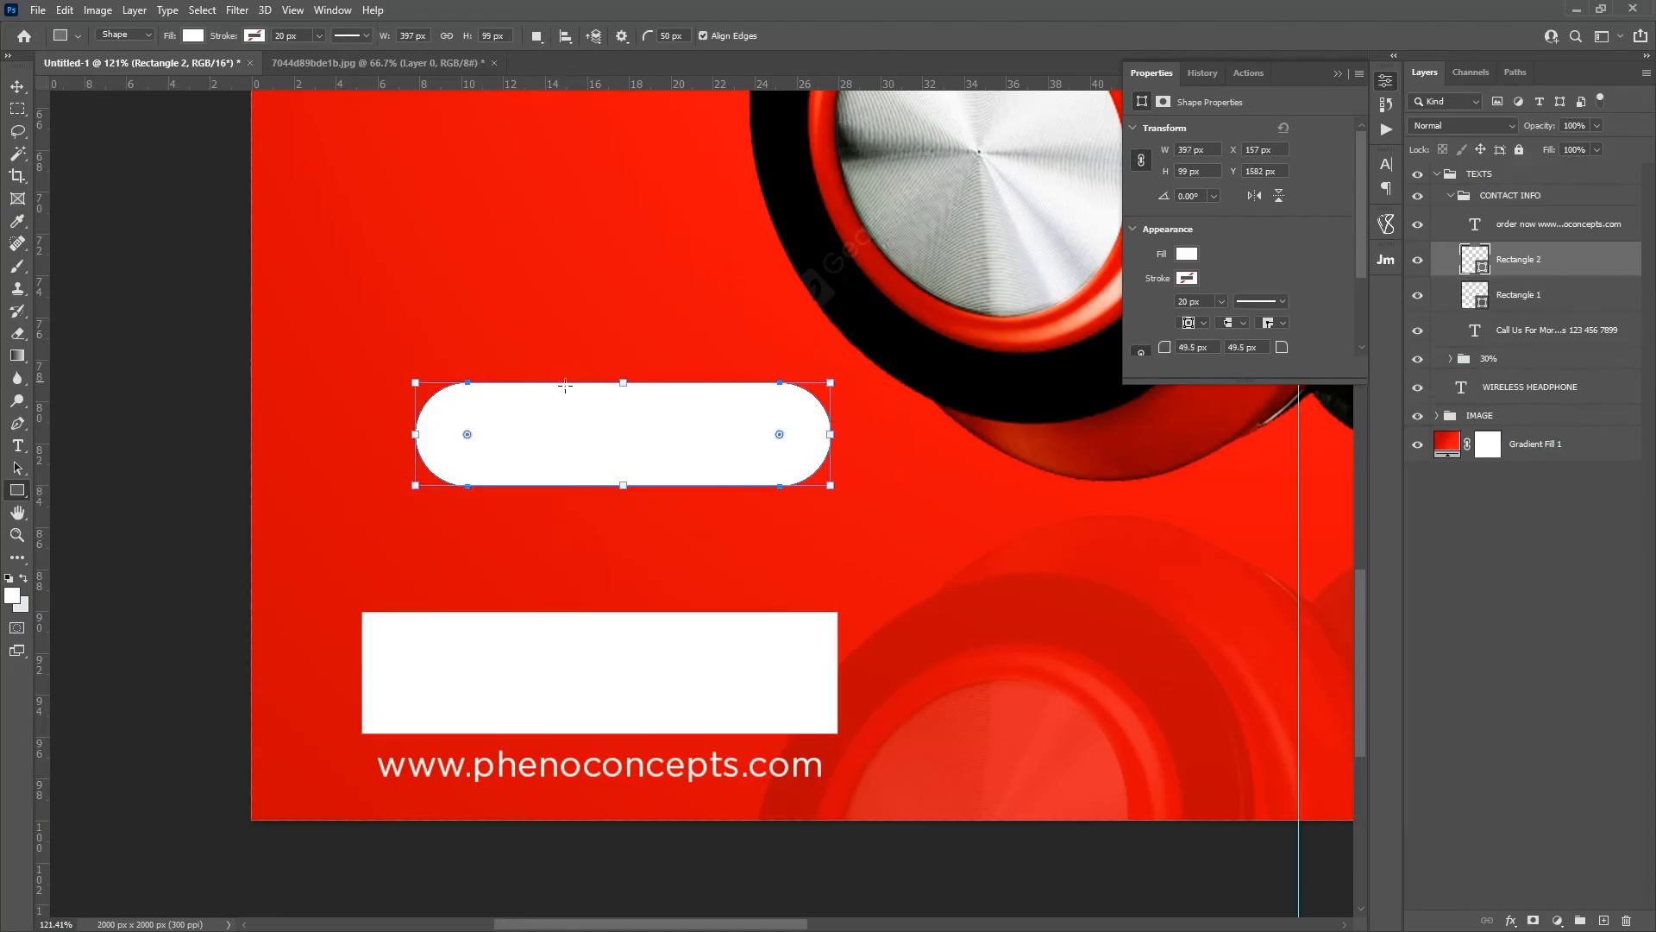
pyautogui.click(1588, 292)
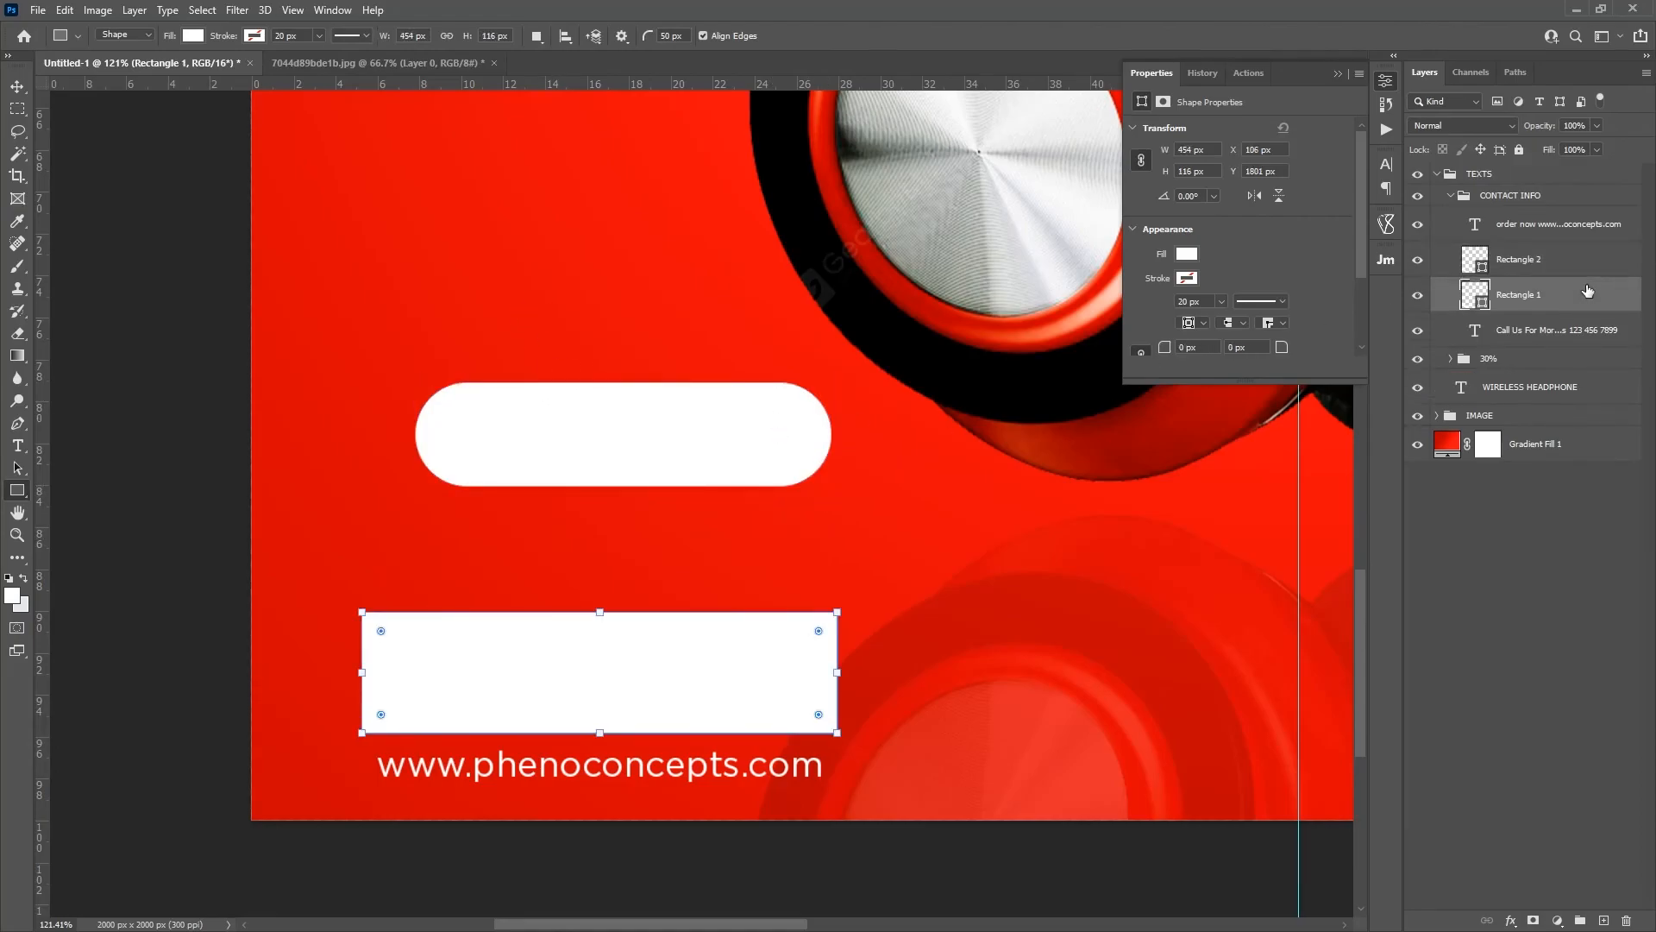
pyautogui.press('Delete')
pyautogui.click(1523, 261)
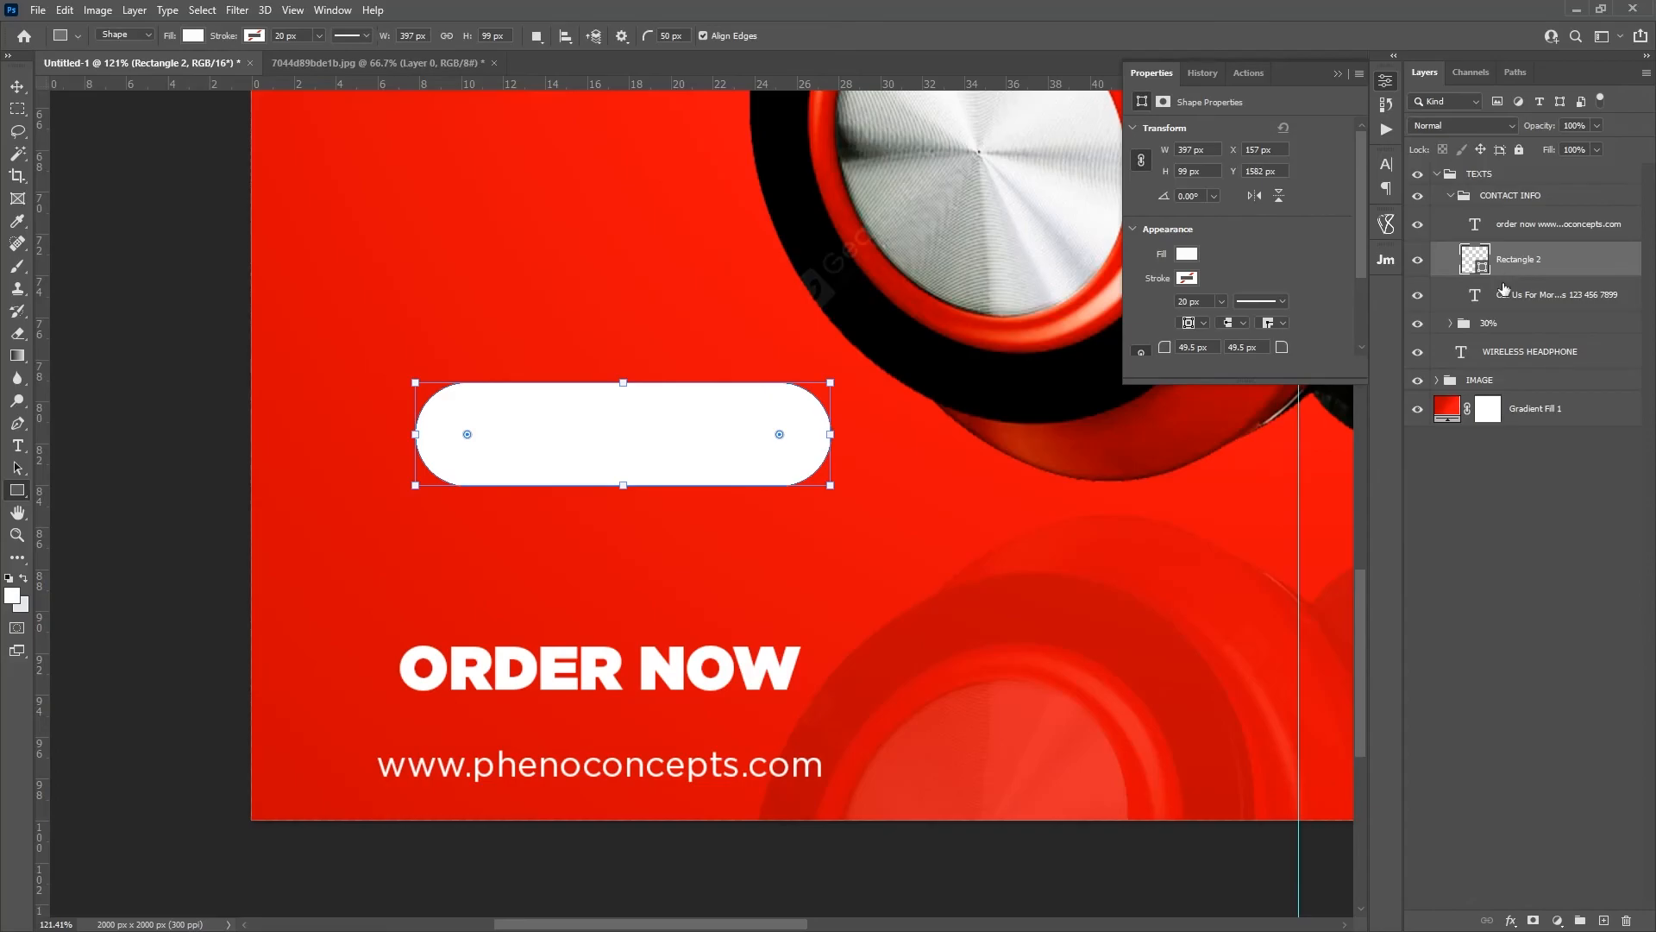
# Step: Set the rounded rectangle's fill to 0% and add a 5 px white outside stroke
pyautogui.moveTo(1550, 152); pyautogui.dragTo(1307, 148)
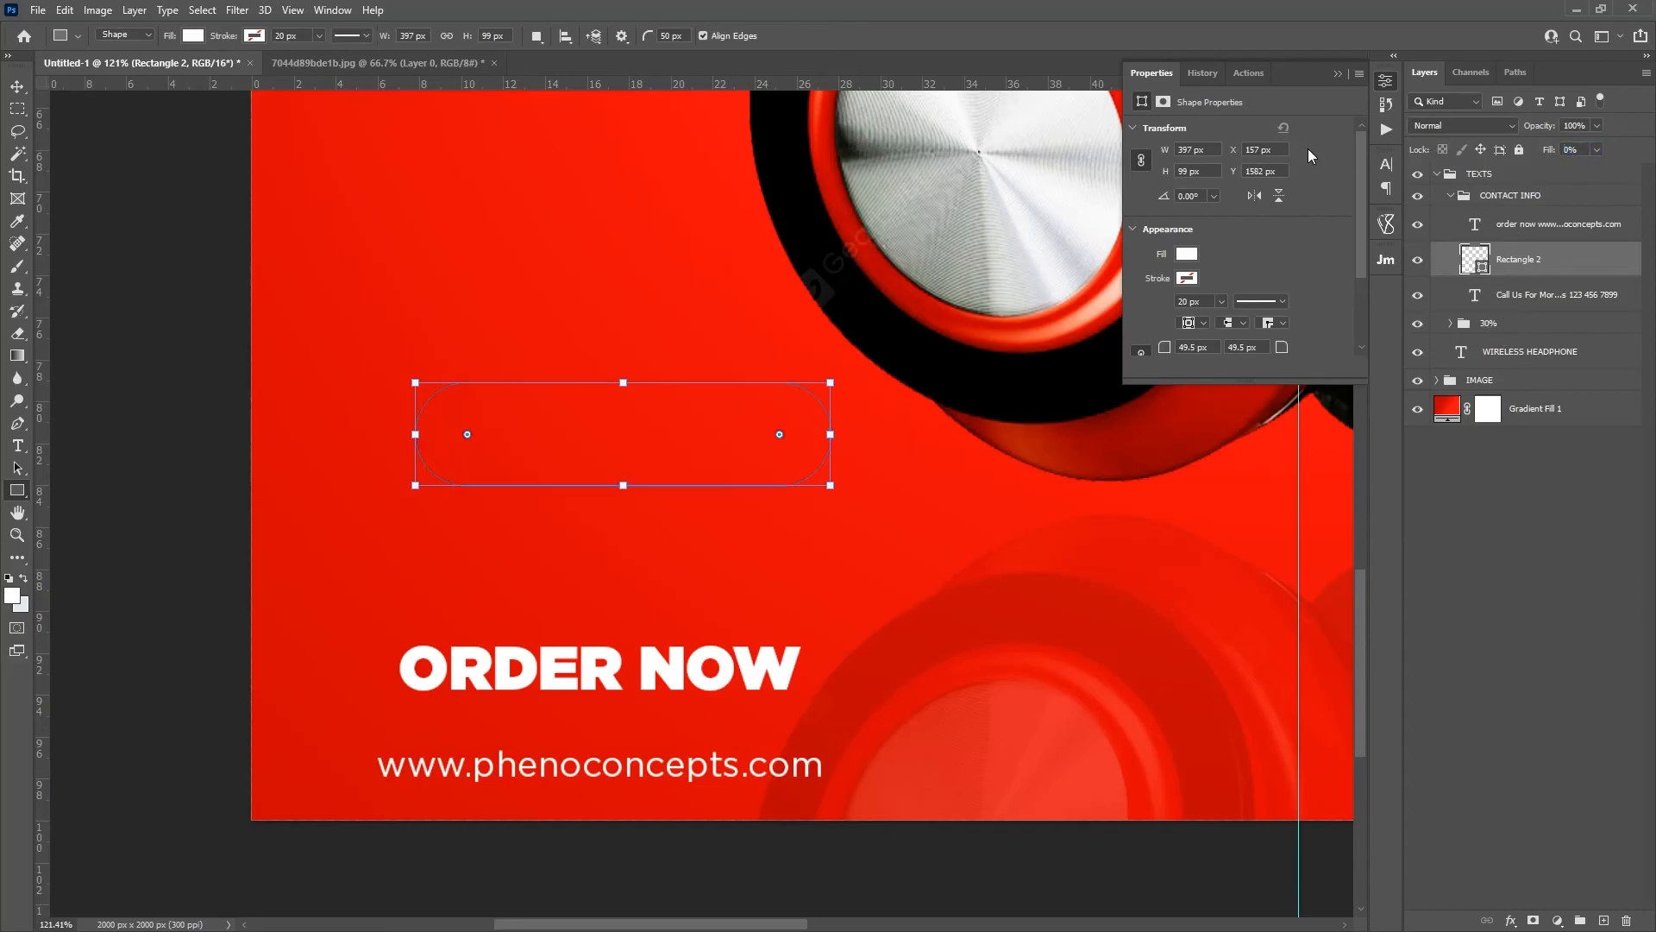
pyautogui.click(1510, 921)
pyautogui.click(1538, 785)
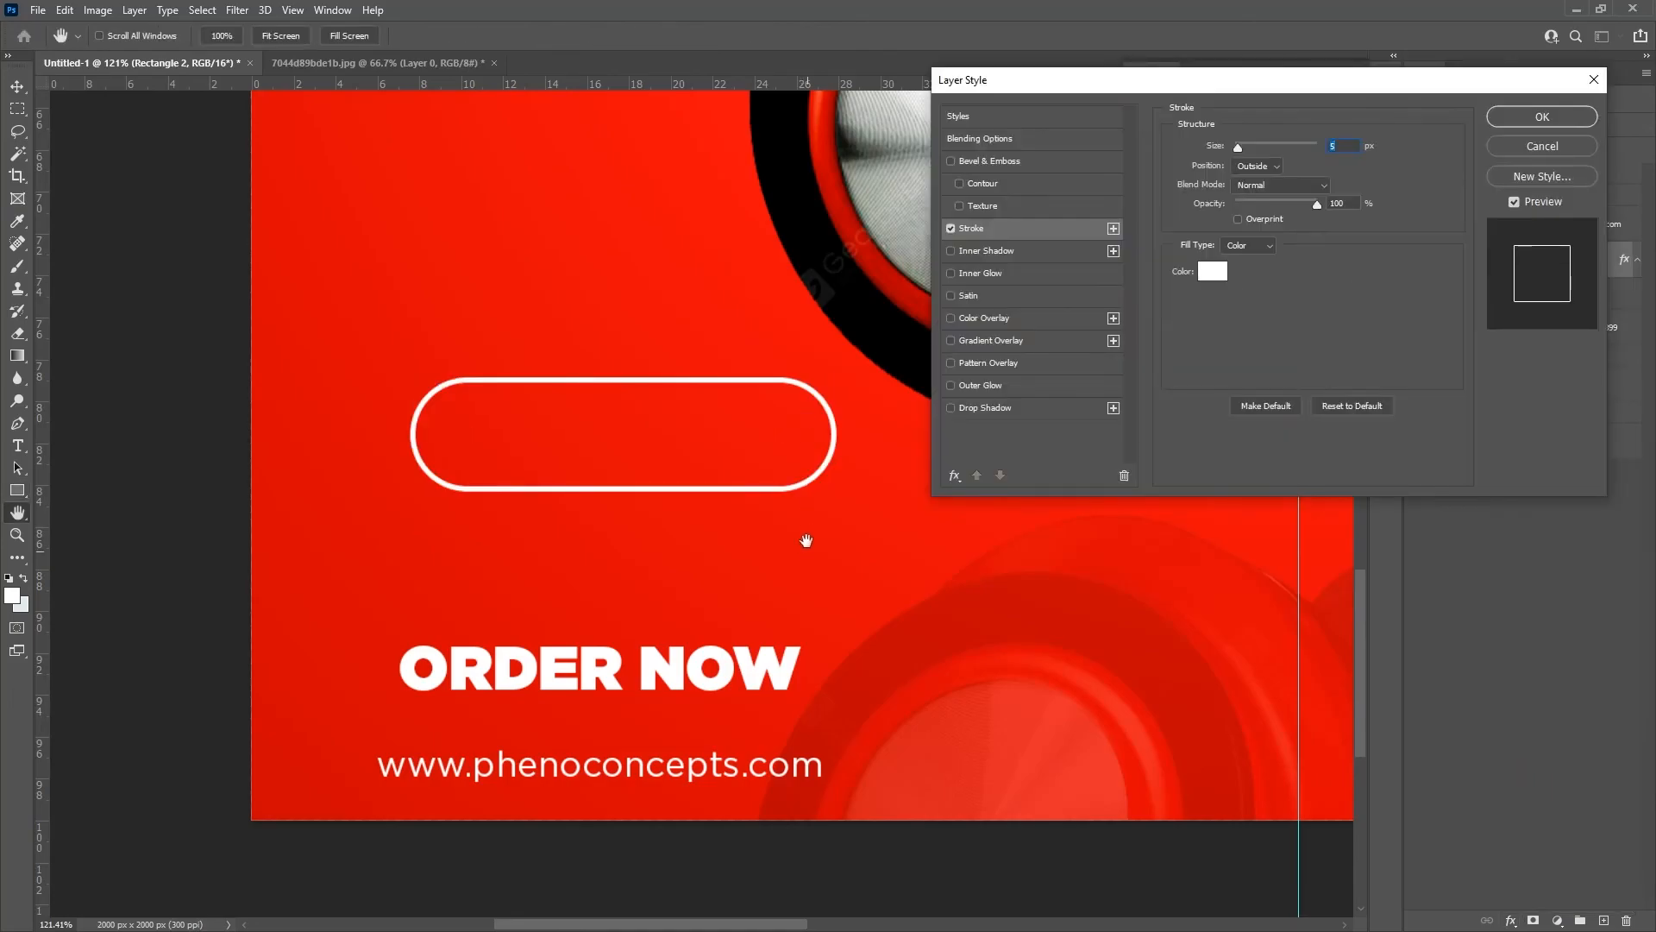
pyautogui.click(1551, 117)
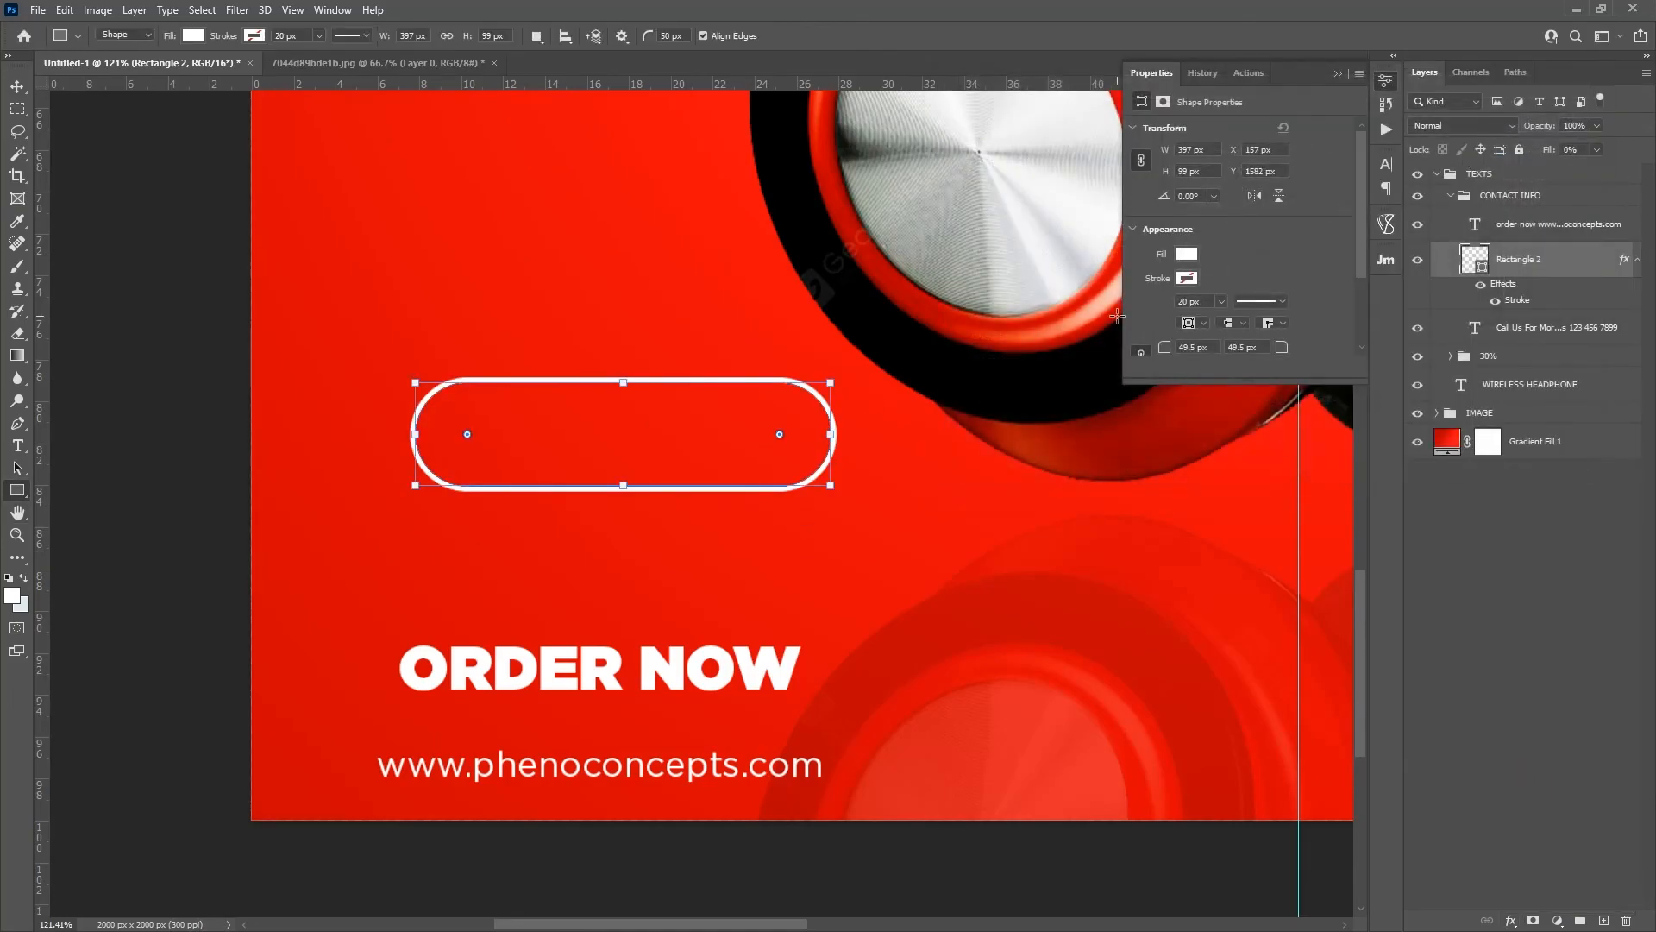
# Step: Move the rounded outline down around ORDER NOW and widen it to 469 px, centring it on the text
pyautogui.click(18, 87)
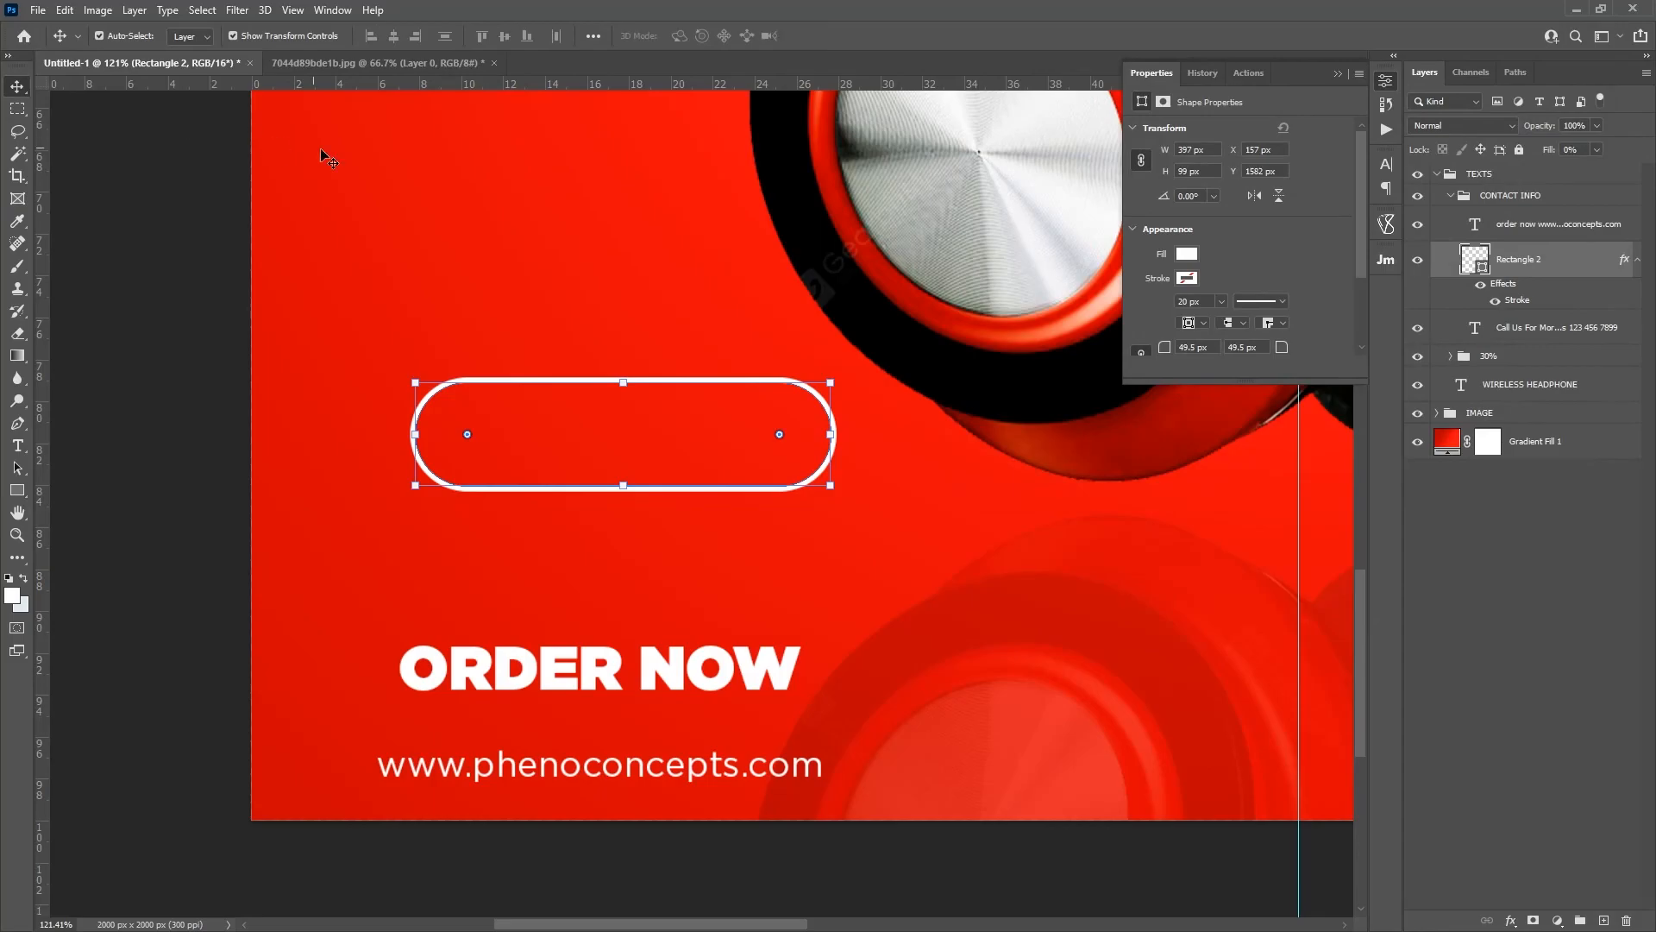
pyautogui.moveTo(676, 286); pyautogui.dragTo(624, 514)
pyautogui.moveTo(777, 665); pyautogui.dragTo(856, 659)
pyautogui.moveTo(671, 615); pyautogui.dragTo(660, 614)
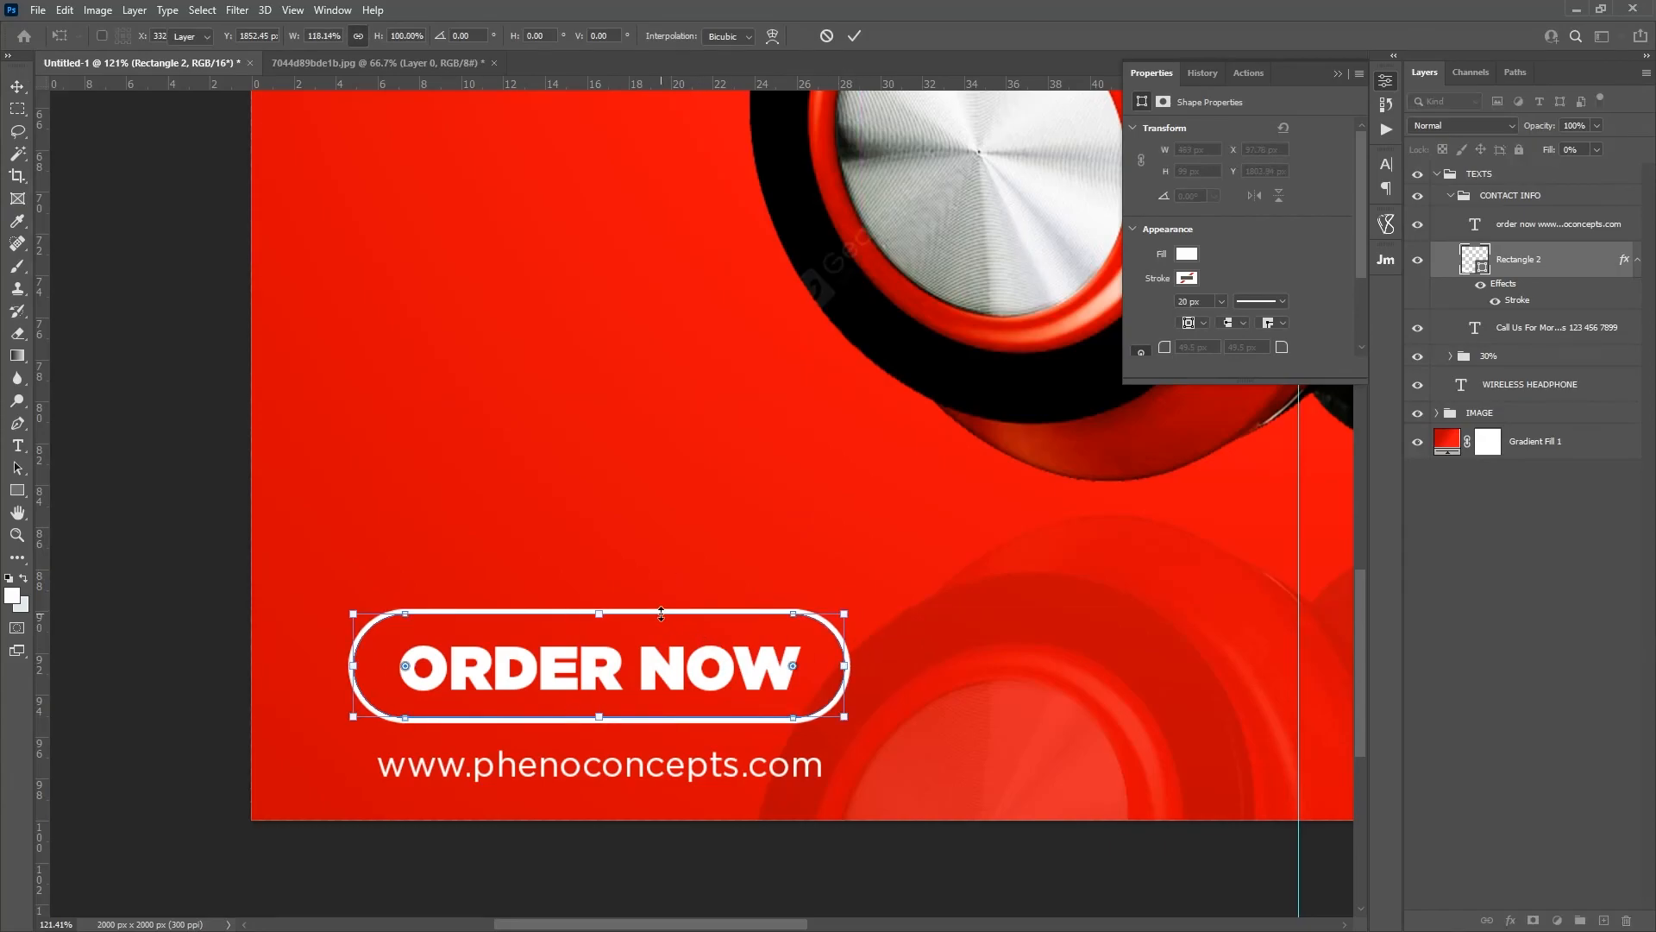
pyautogui.press('z')
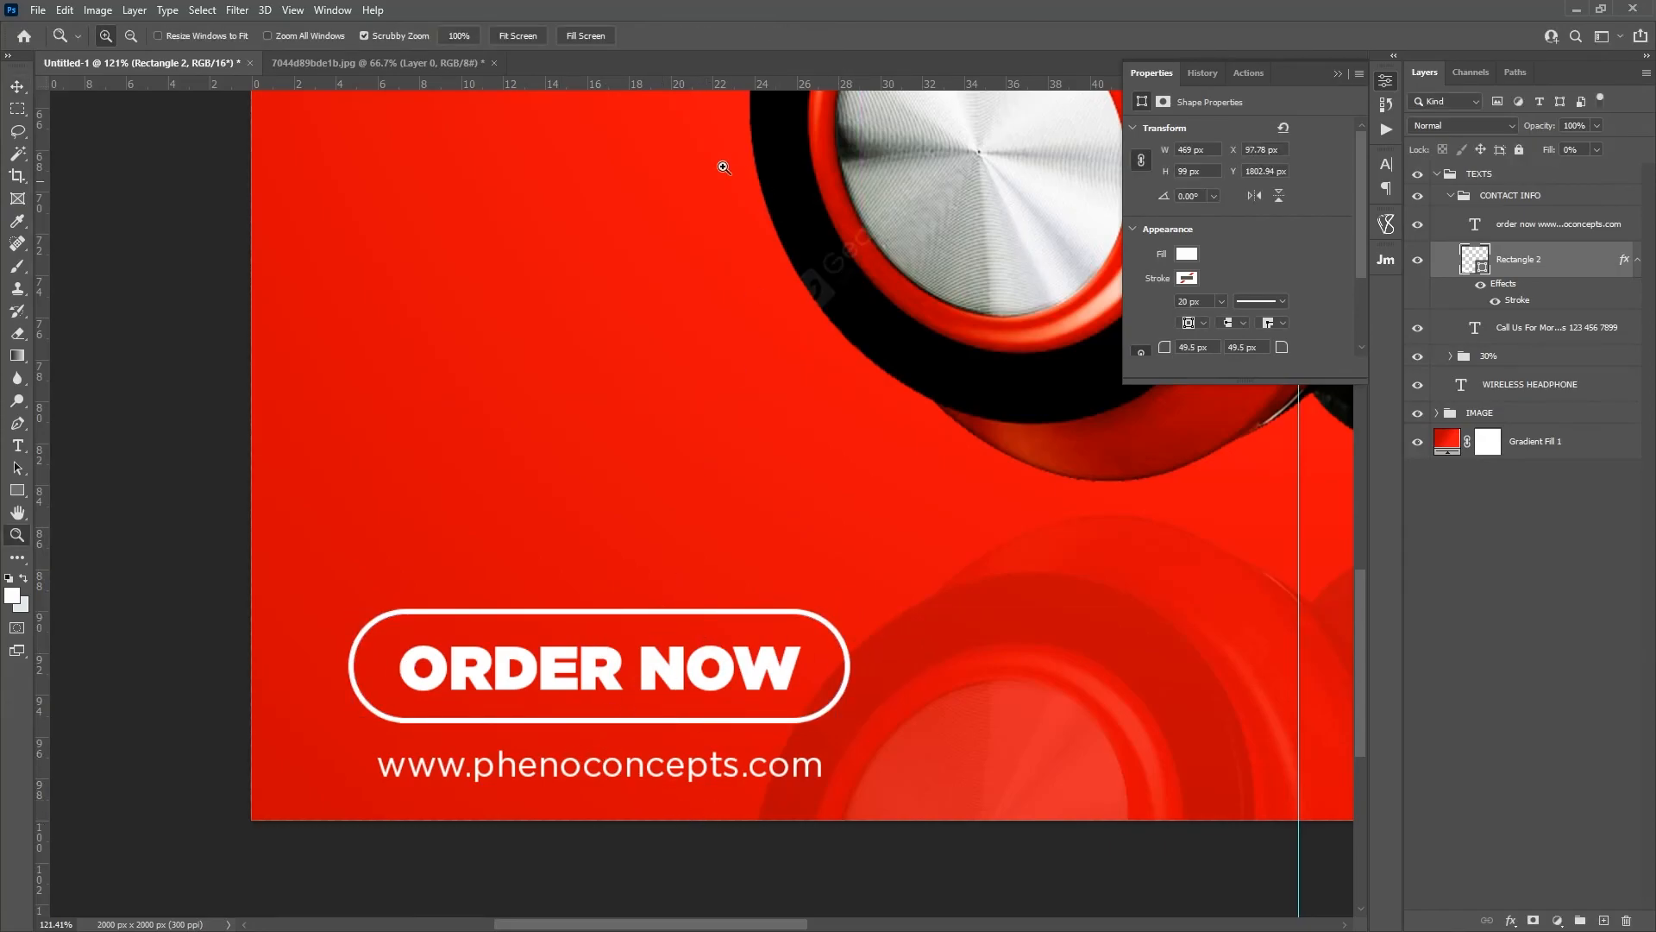
pyautogui.click(518, 35)
pyautogui.moveTo(884, 418); pyautogui.dragTo(849, 419)
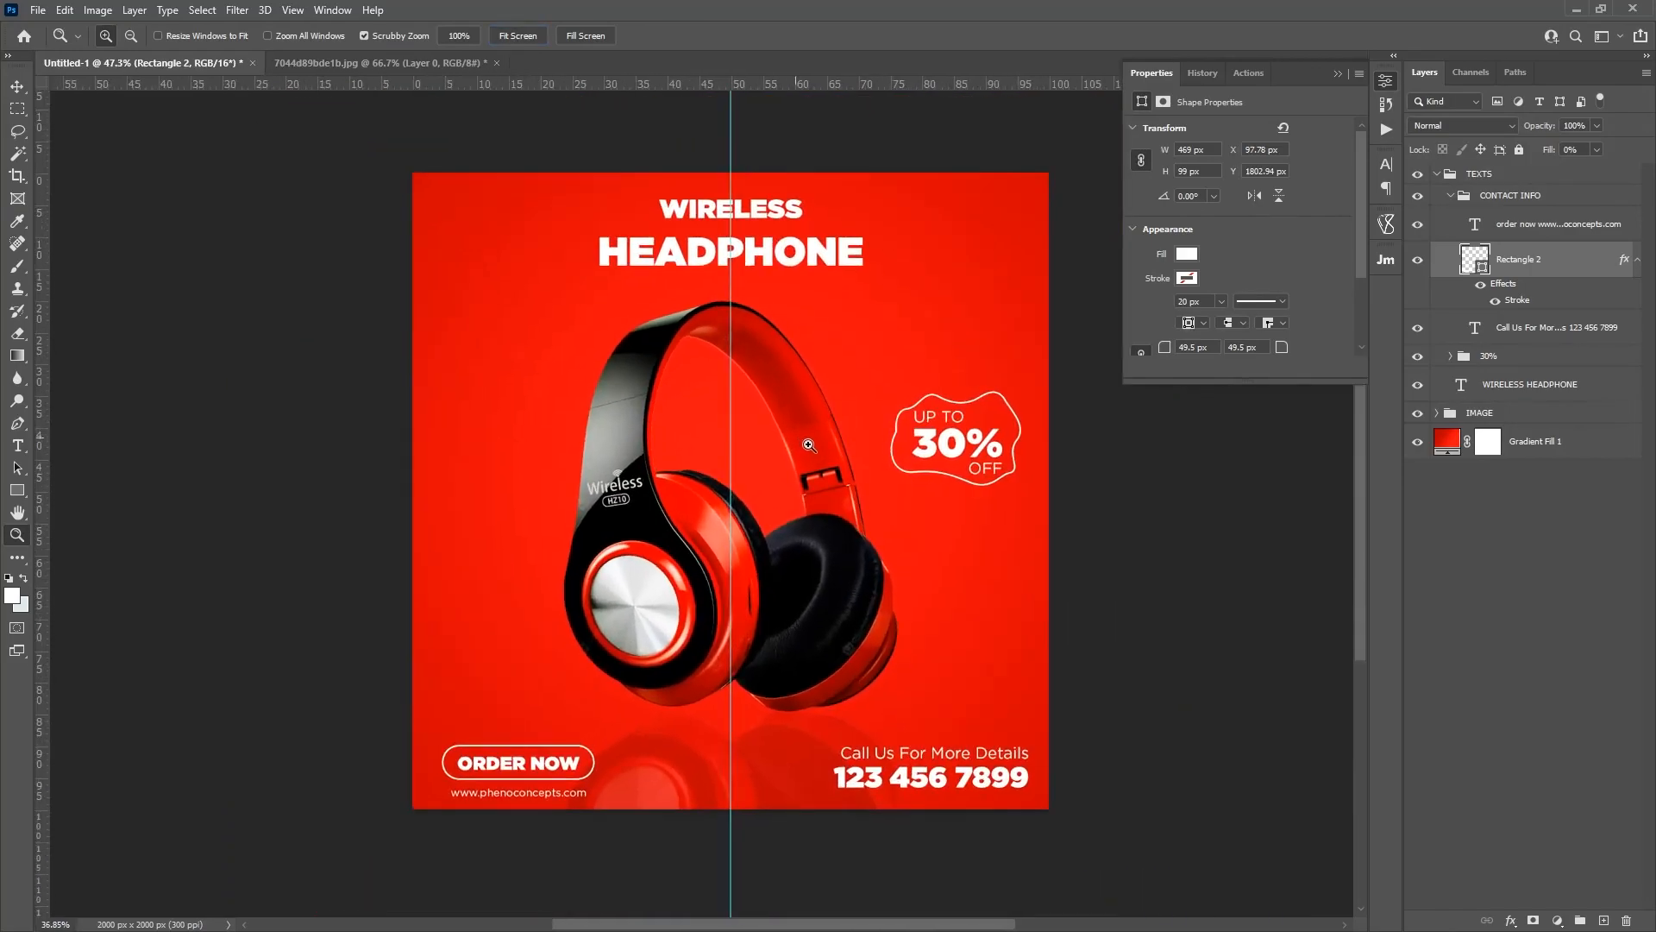
# Step: Scatter small white outlined triangles and circles, a filled dot and two narrow rounded bars around the headphone in a SHAPES group
pyautogui.click(1386, 84)
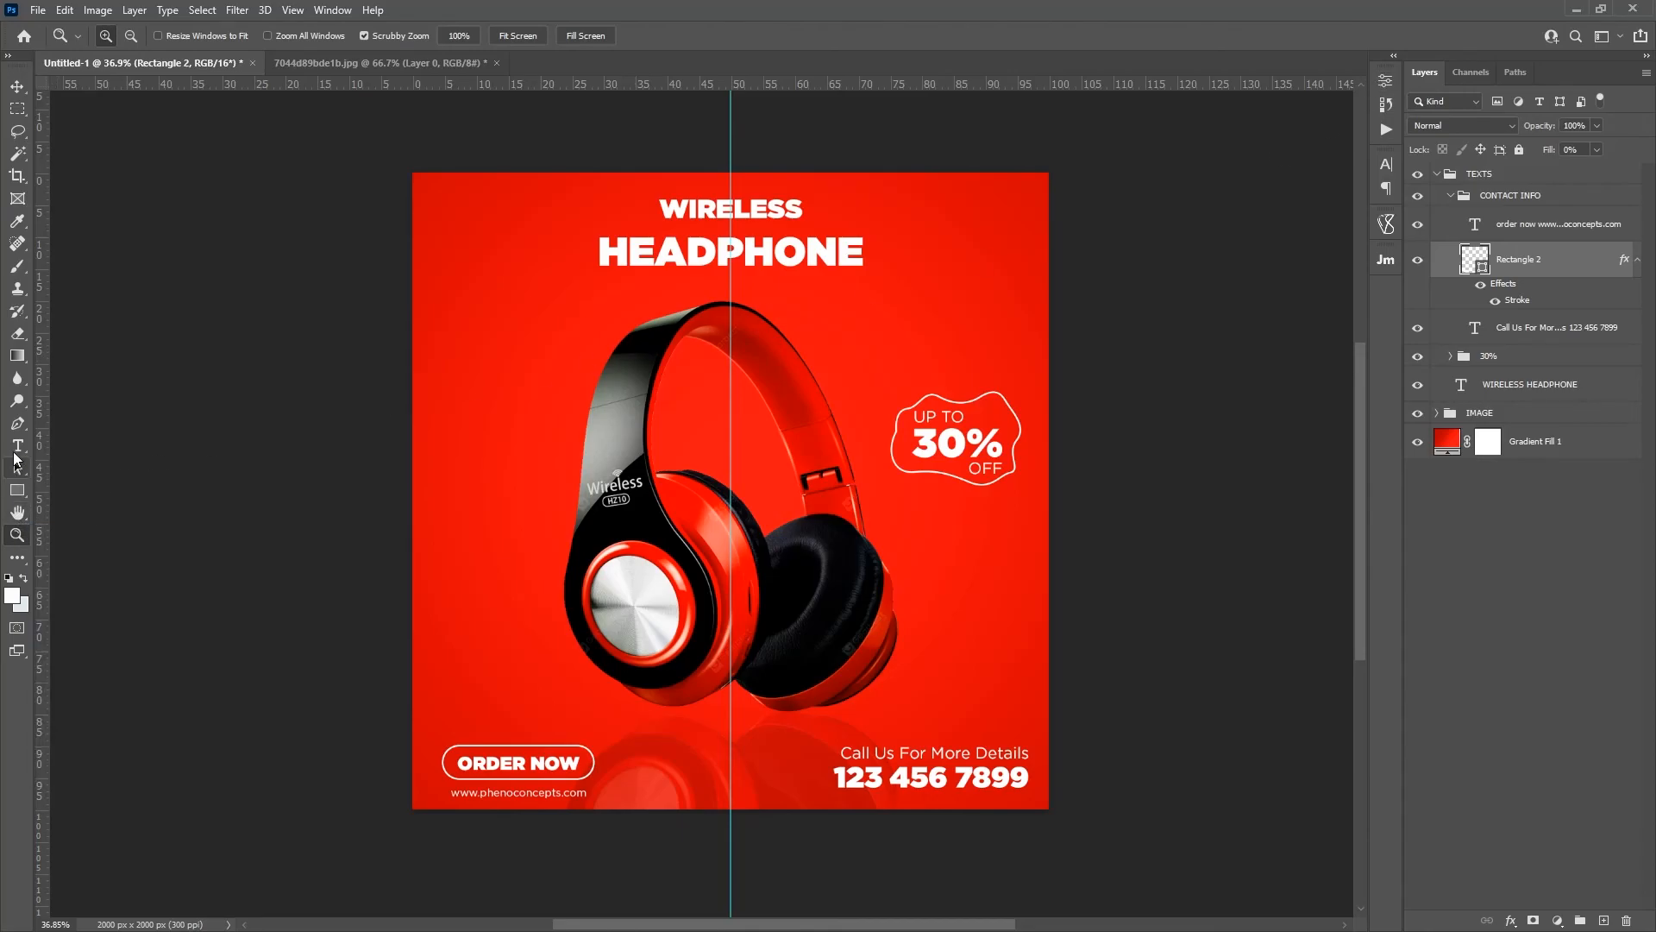
pyautogui.click(17, 423)
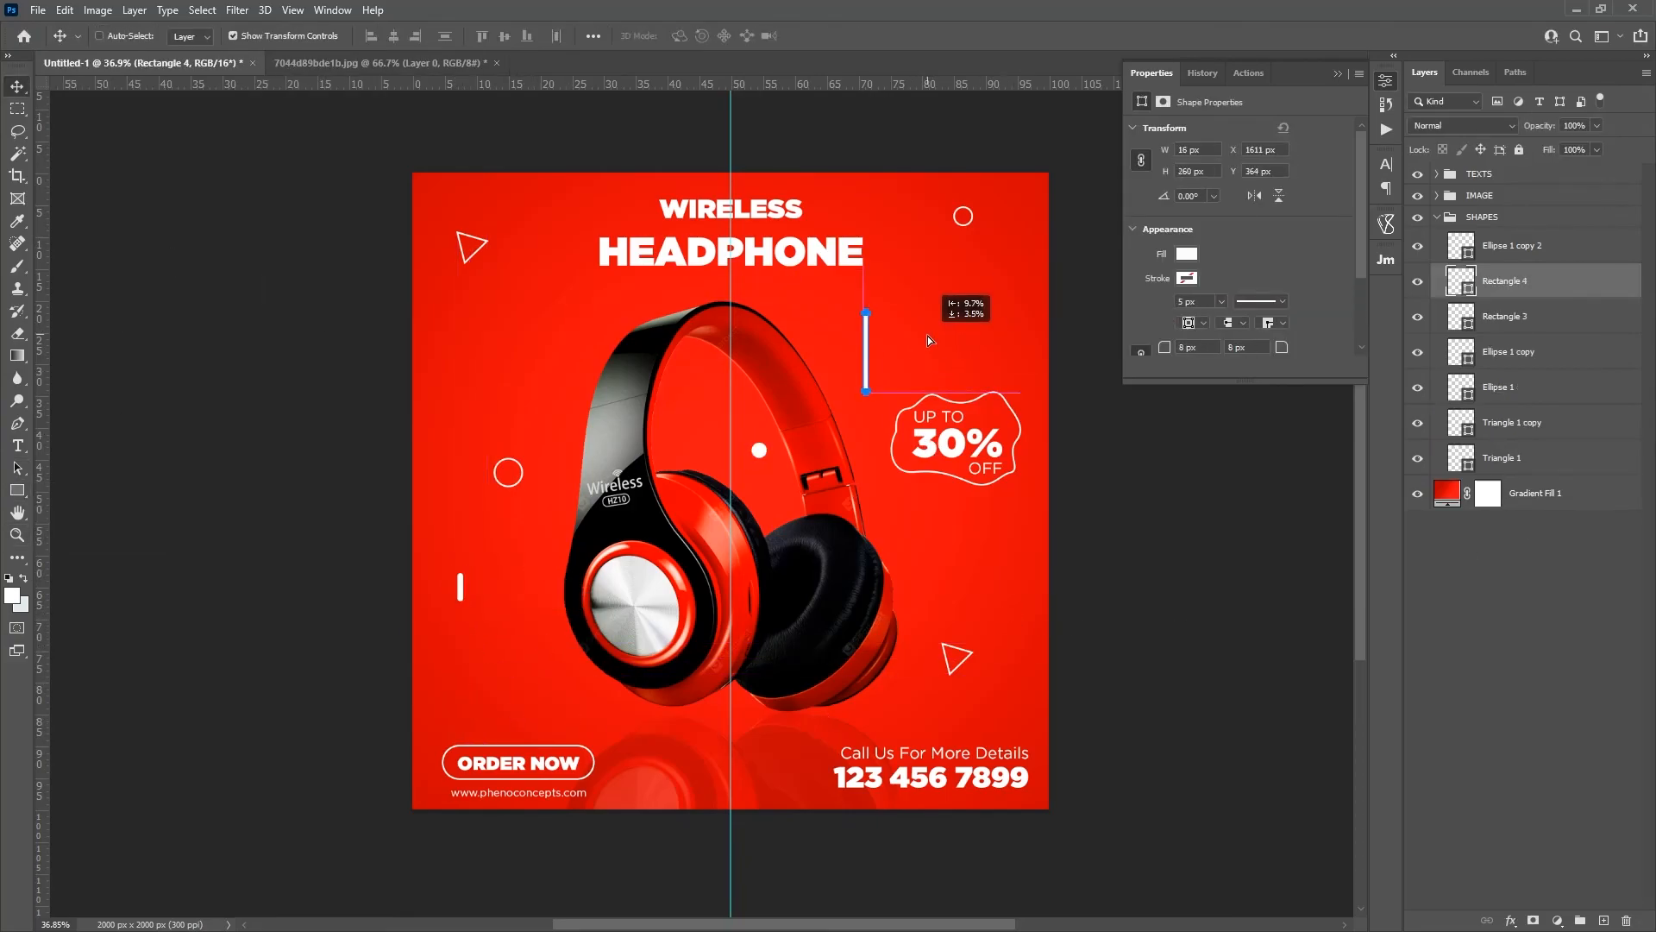
pyautogui.moveTo(929, 340); pyautogui.dragTo(1084, 660)
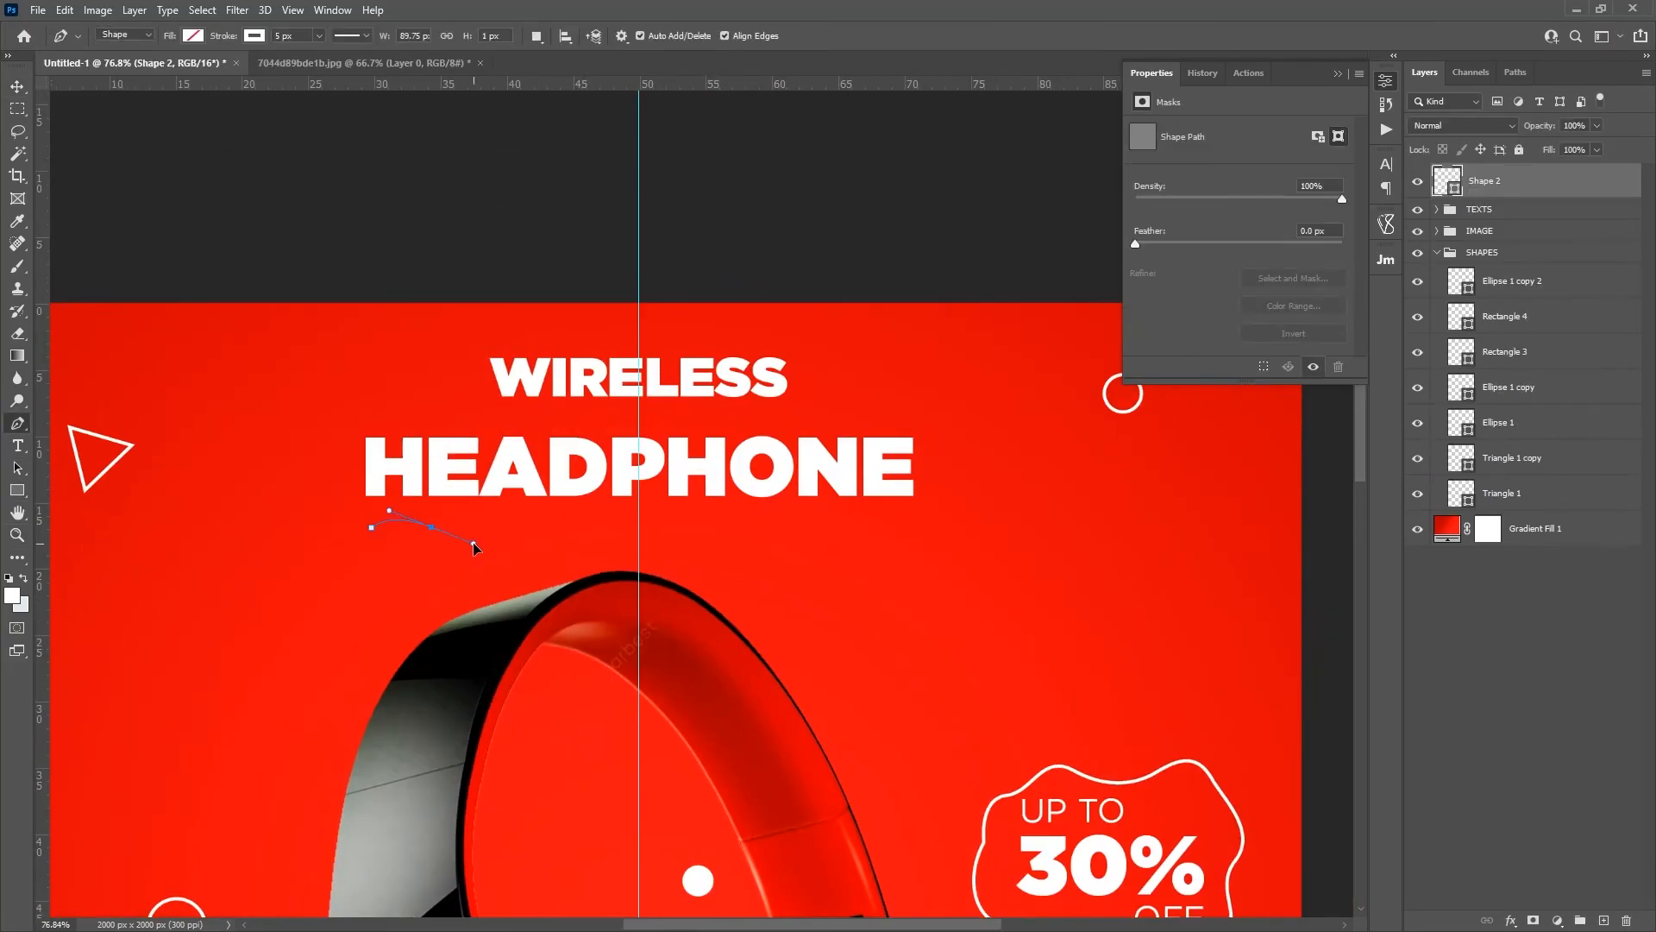
pyautogui.click(516, 522)
pyautogui.click(528, 525)
pyautogui.click(543, 529)
pyautogui.click(621, 524)
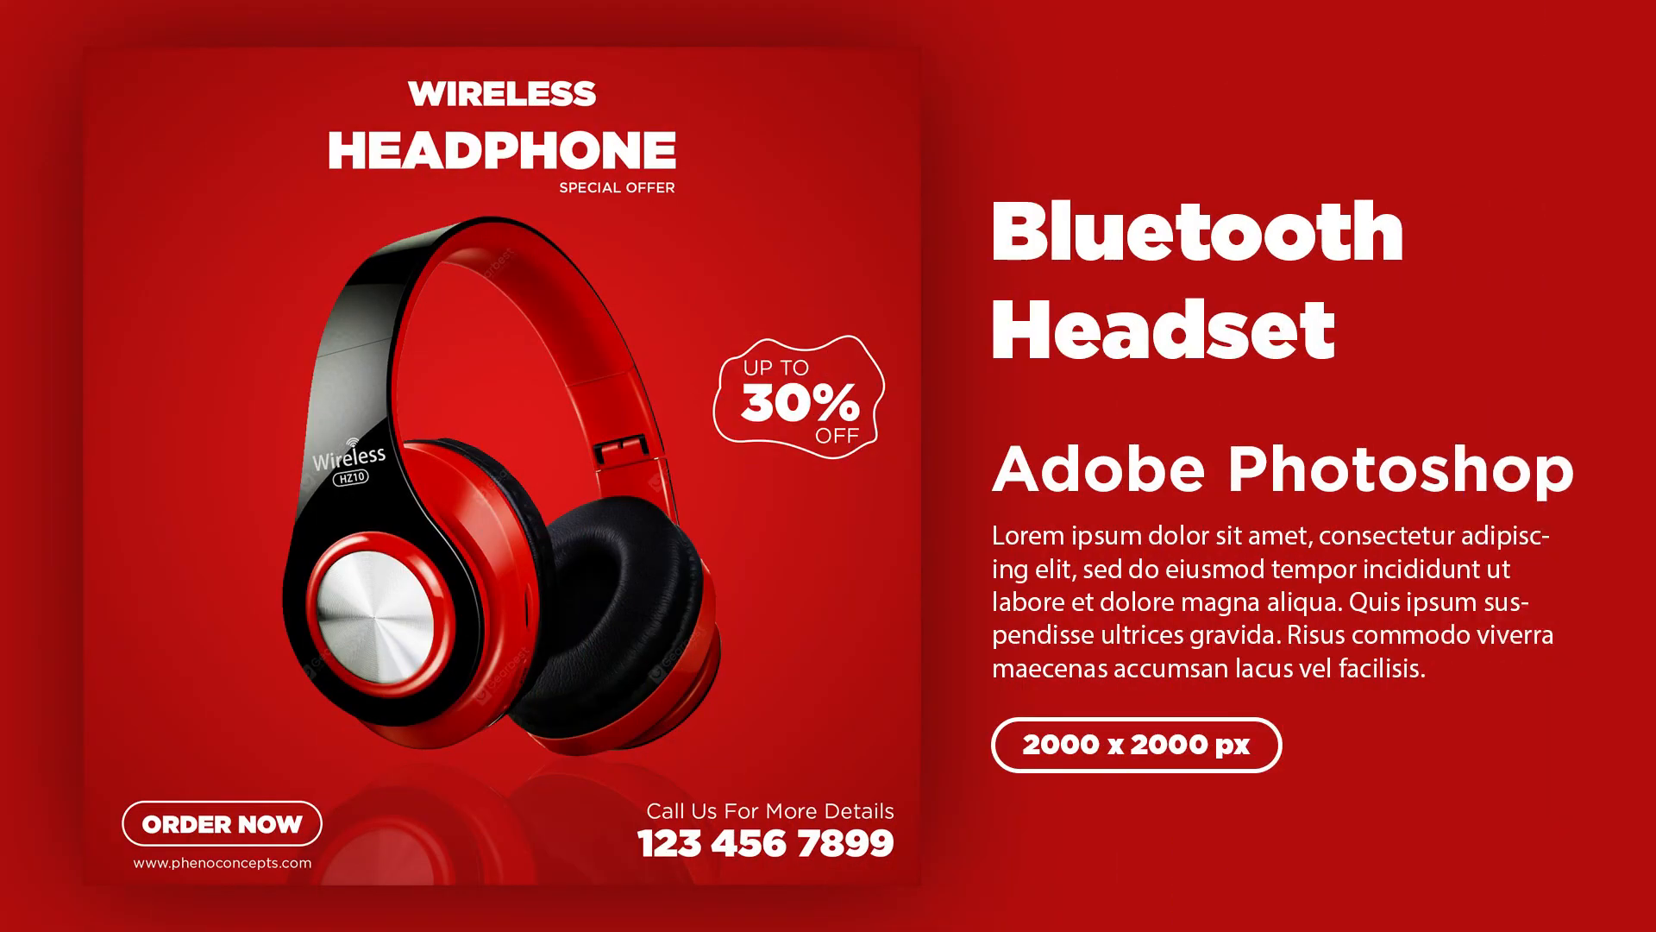